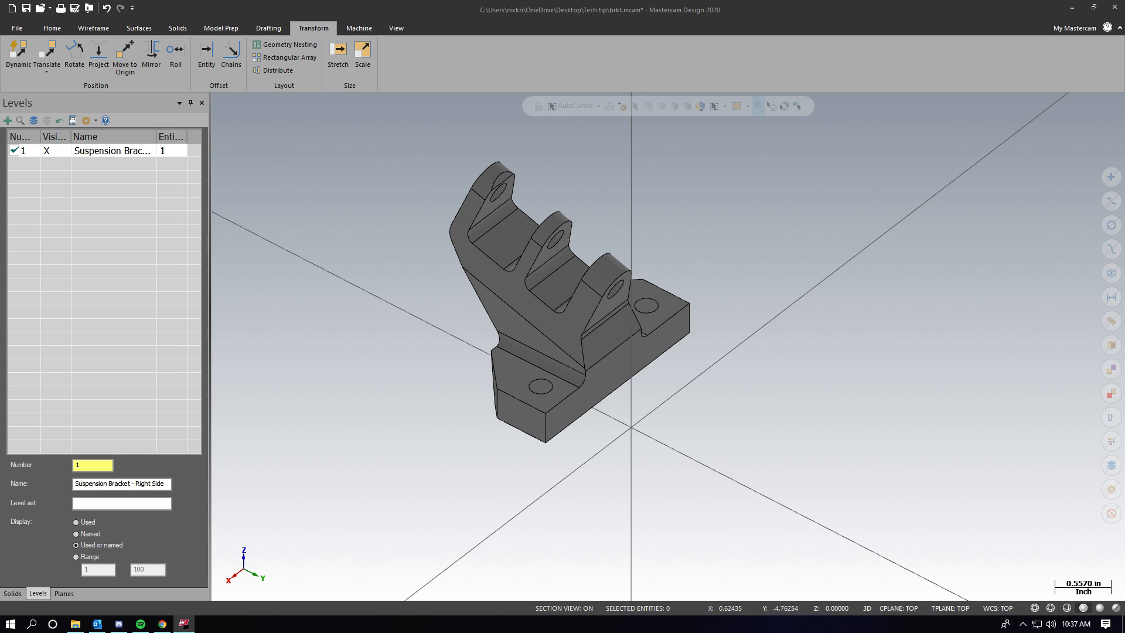
Step: Create a new level numbered 100 and name it Vice
left_click(8, 120)
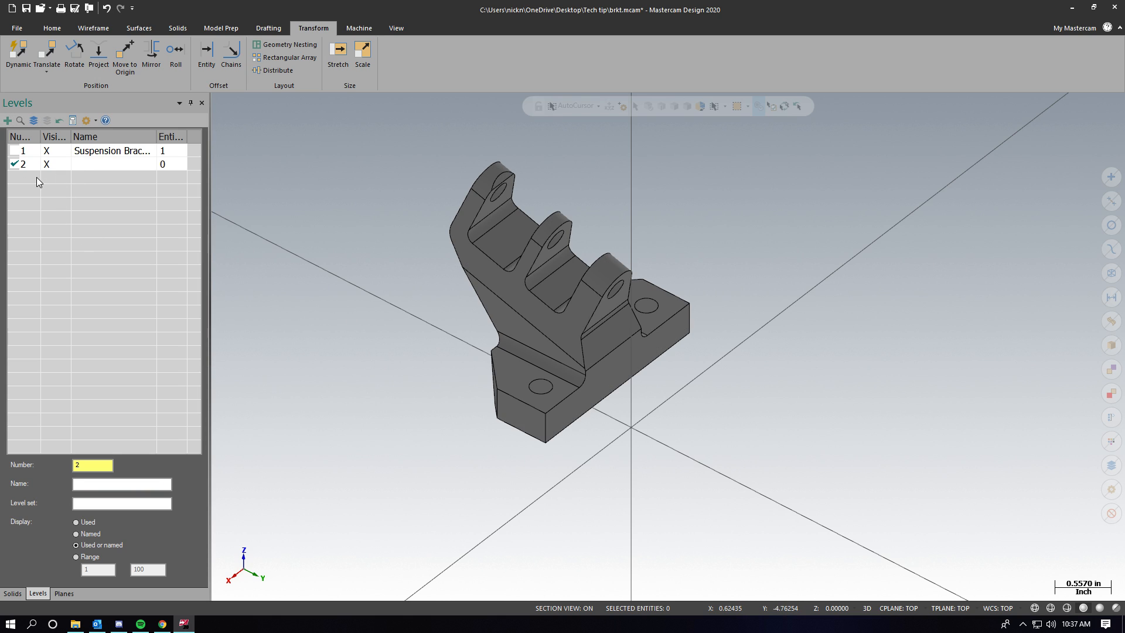
double_click(24, 164)
type("100")
double_click(82, 165)
type("Vice")
key("Return")
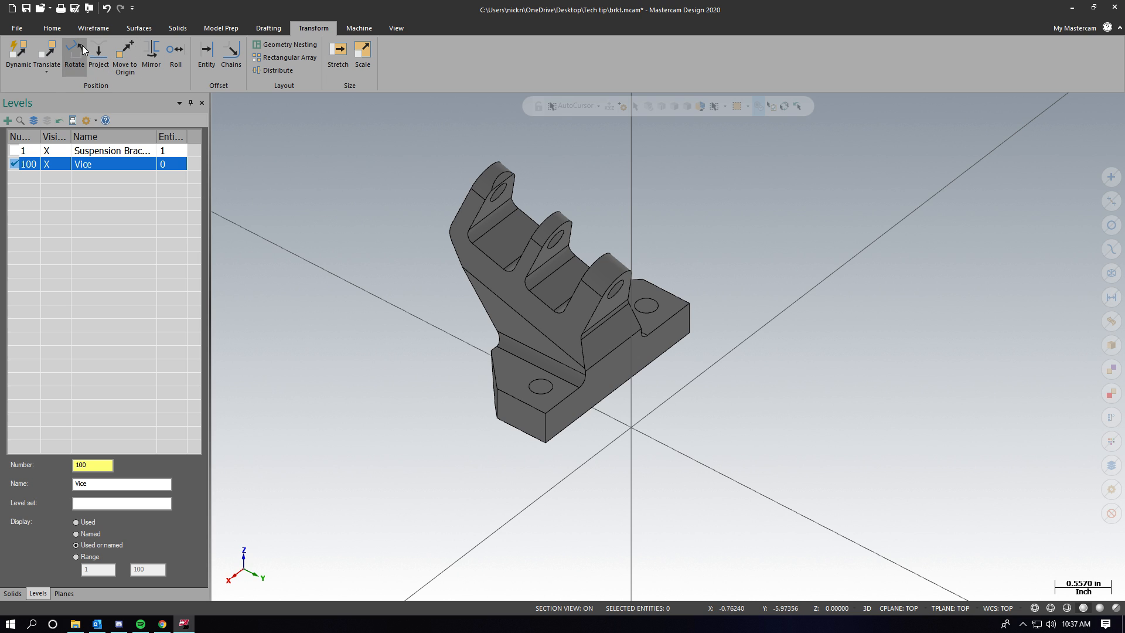
Step: Load the Kurt-HP420D-WEB.SLDPRT vise file for merging into the current bracket part
left_click(18, 28)
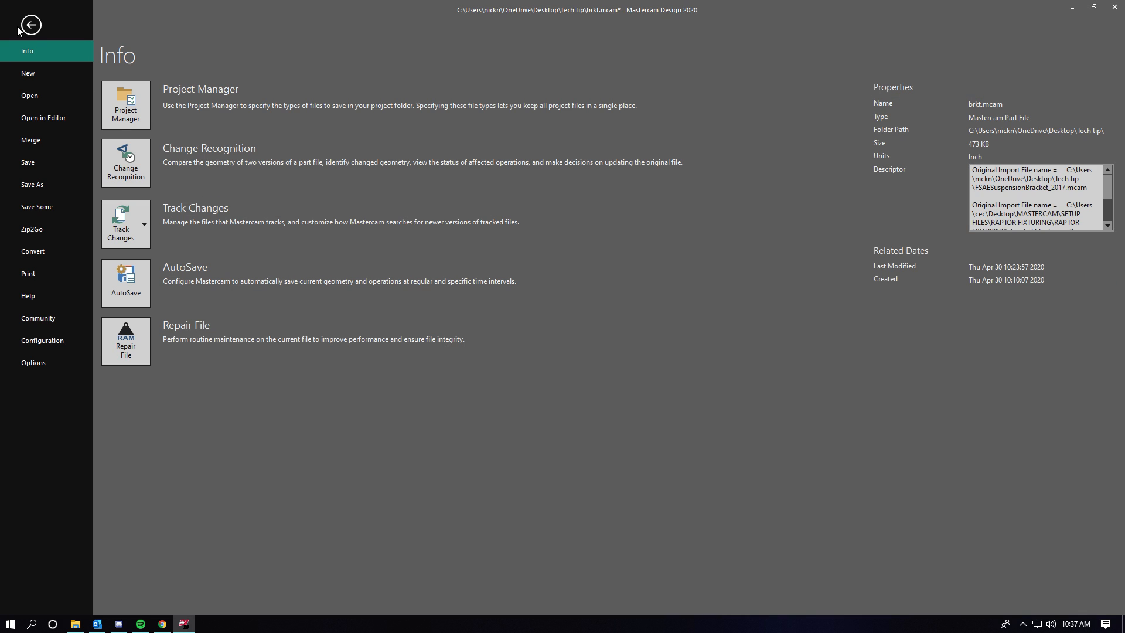
left_click(37, 143)
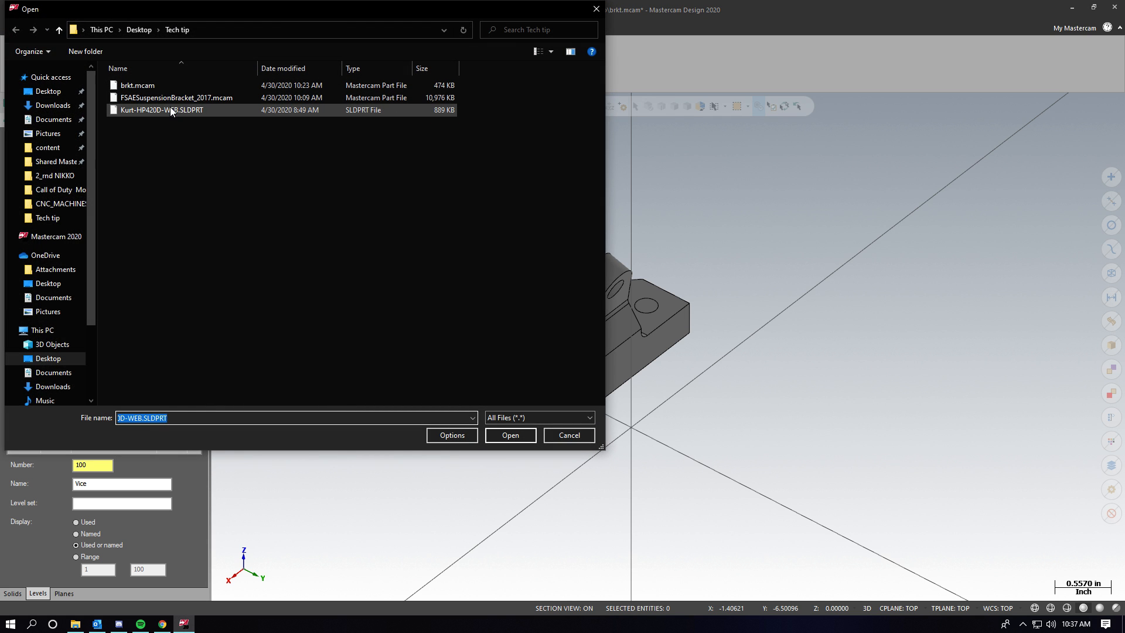
left_click(170, 109)
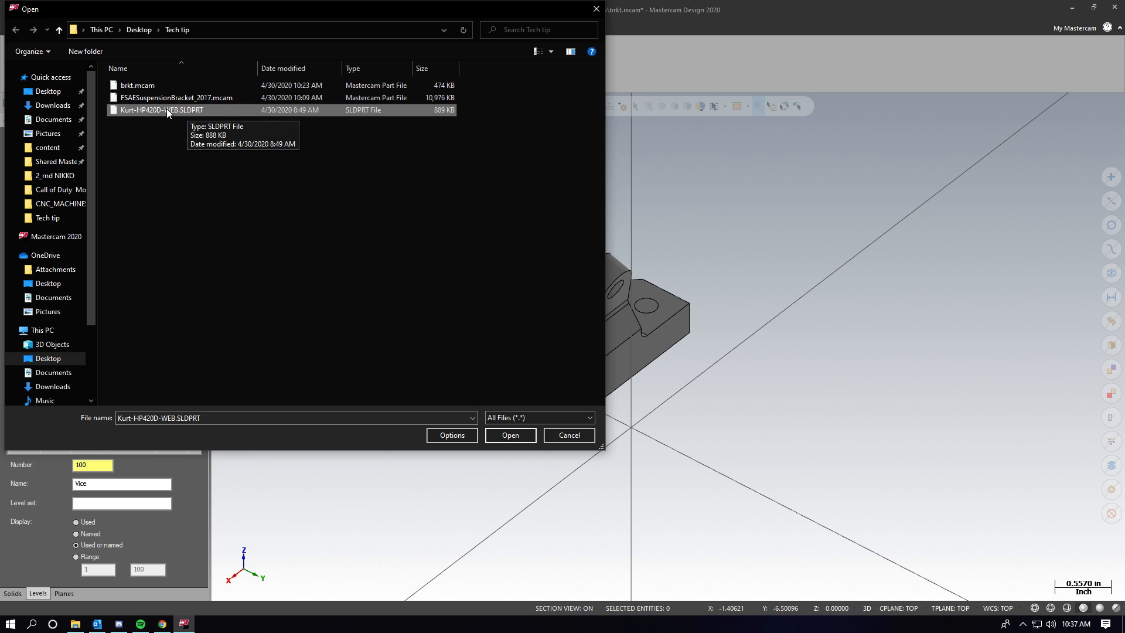
left_click(519, 436)
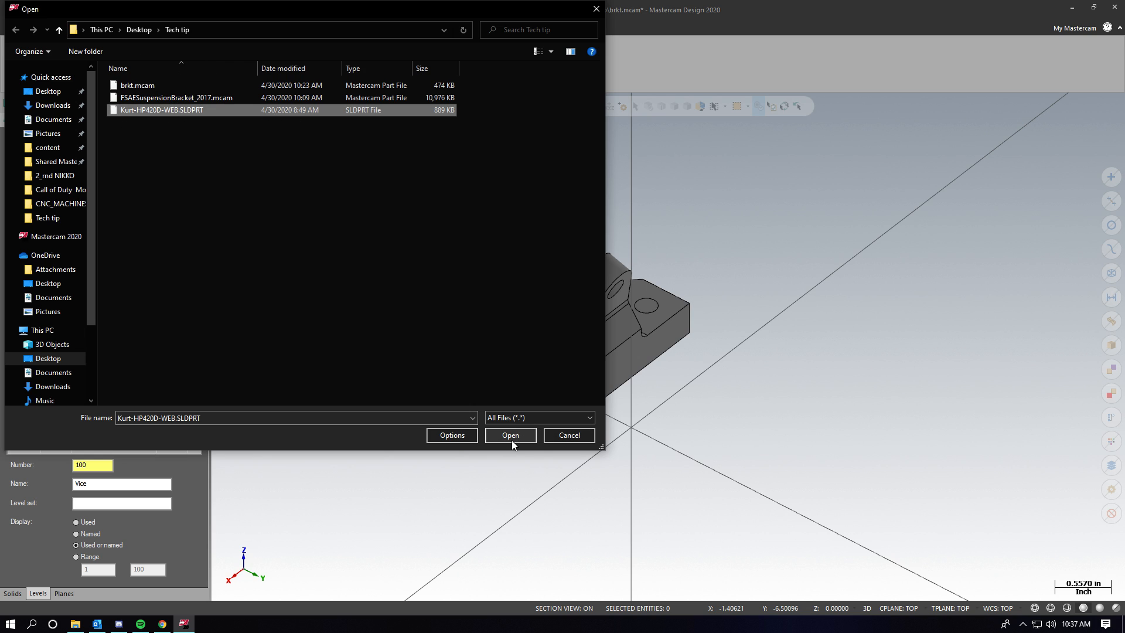
left_click(351, 110)
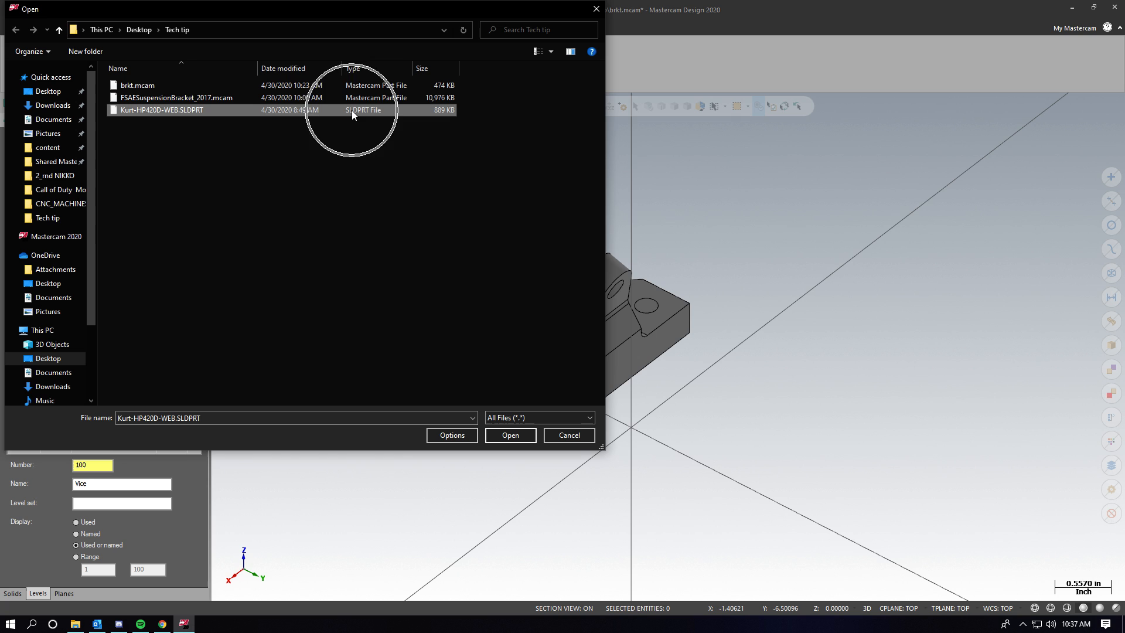
left_click(511, 438)
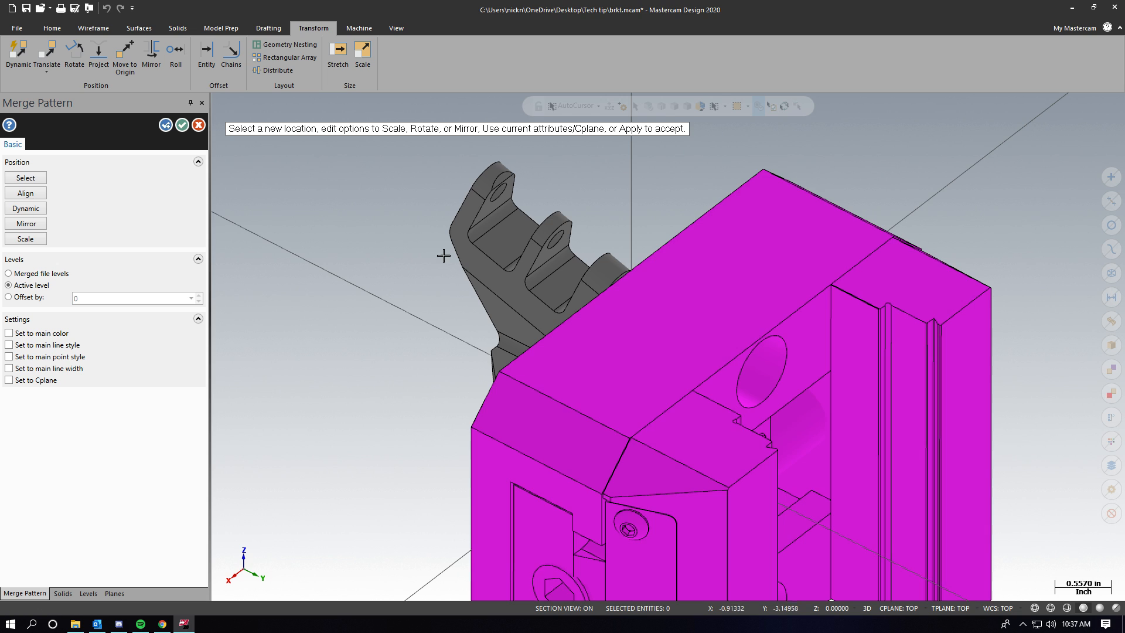
Step: Check the incoming vise geometry against the bracket and accept the merge with the Active level option
mouse_move(443, 256)
middle_mouse_down()
mouse_move(504, 235)
mouse_move(562, 191)
mouse_move(568, 256)
mouse_move(522, 276)
mouse_move(589, 281)
mouse_move(566, 274)
middle_mouse_up()
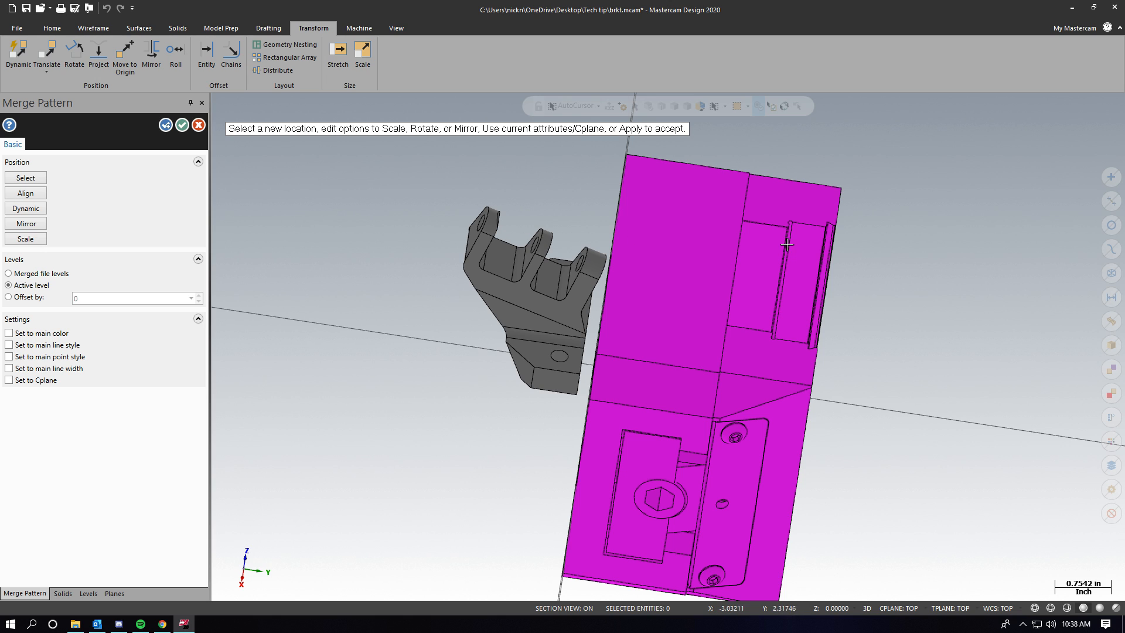
middle_click_drag(787, 244, 540, 245)
scroll(529, 266, "up", 3)
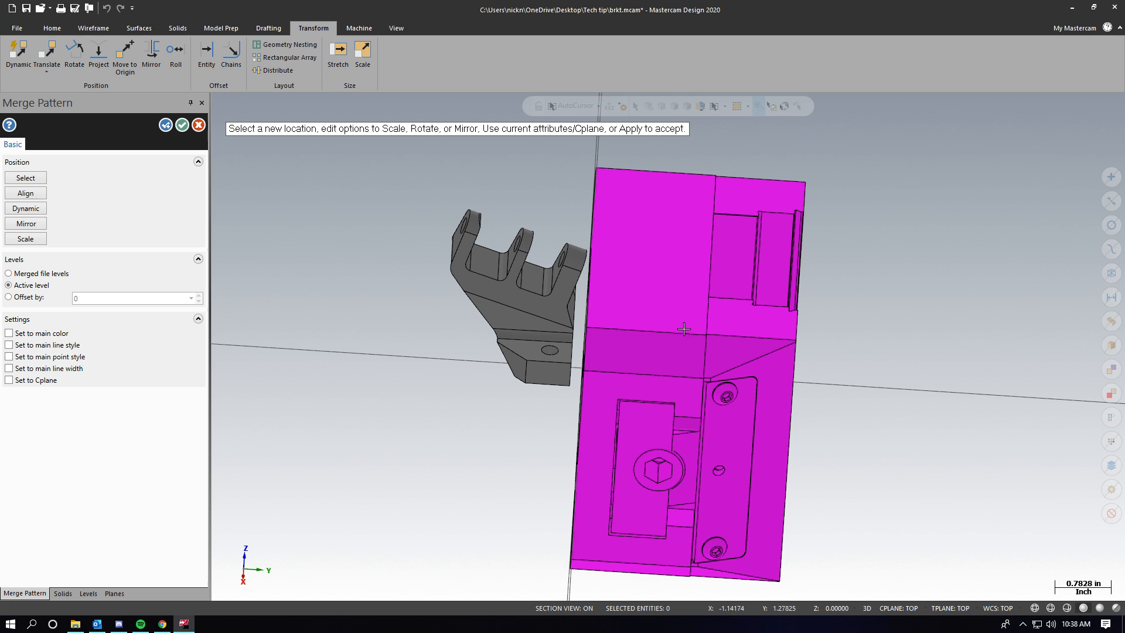
middle_click_drag(719, 289, 638, 279)
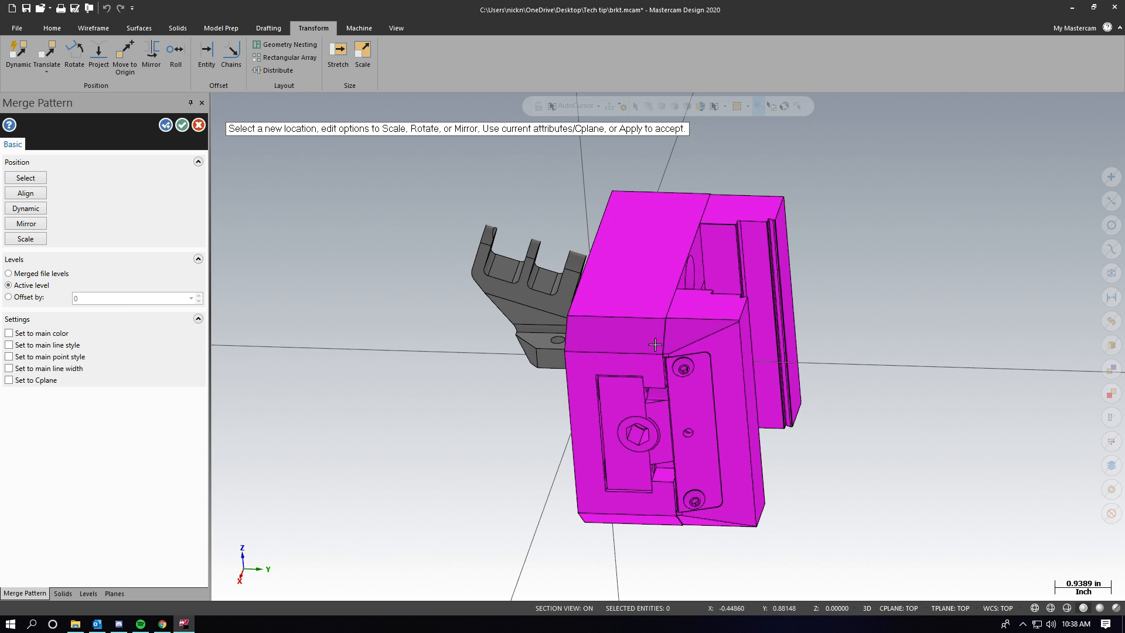
middle_click_drag(770, 269, 729, 265)
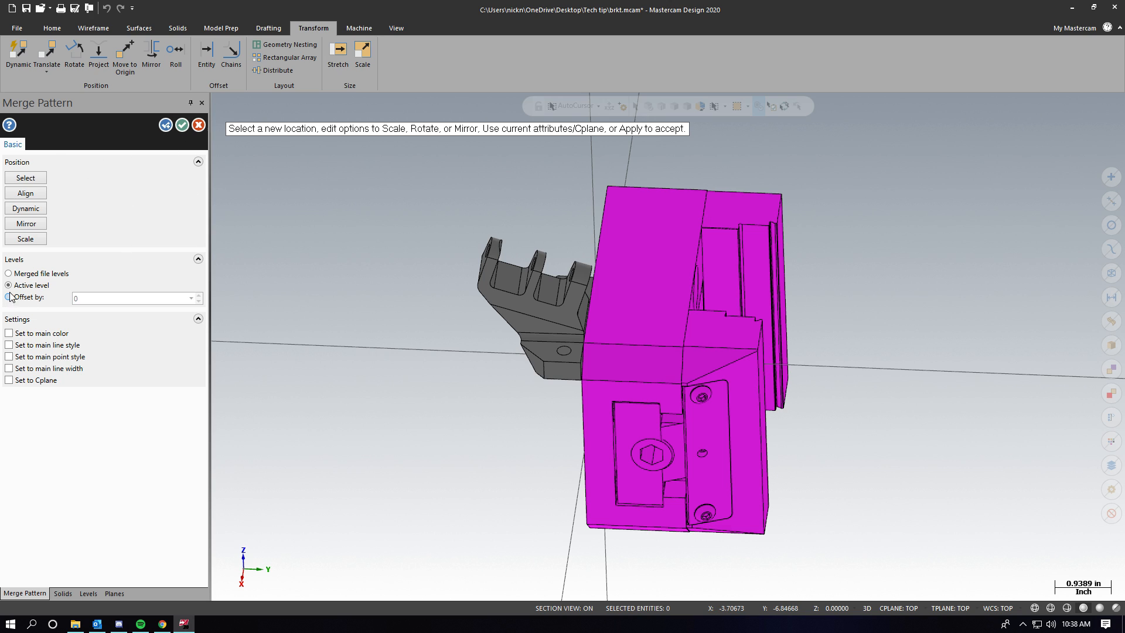
key("ctrl")
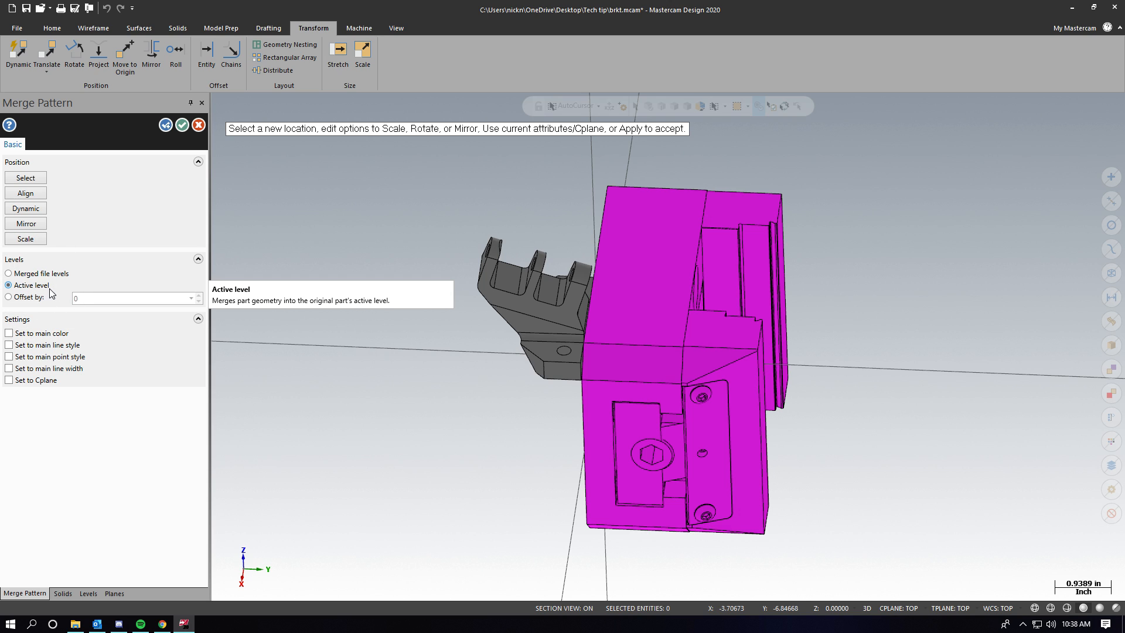
key("ctrl")
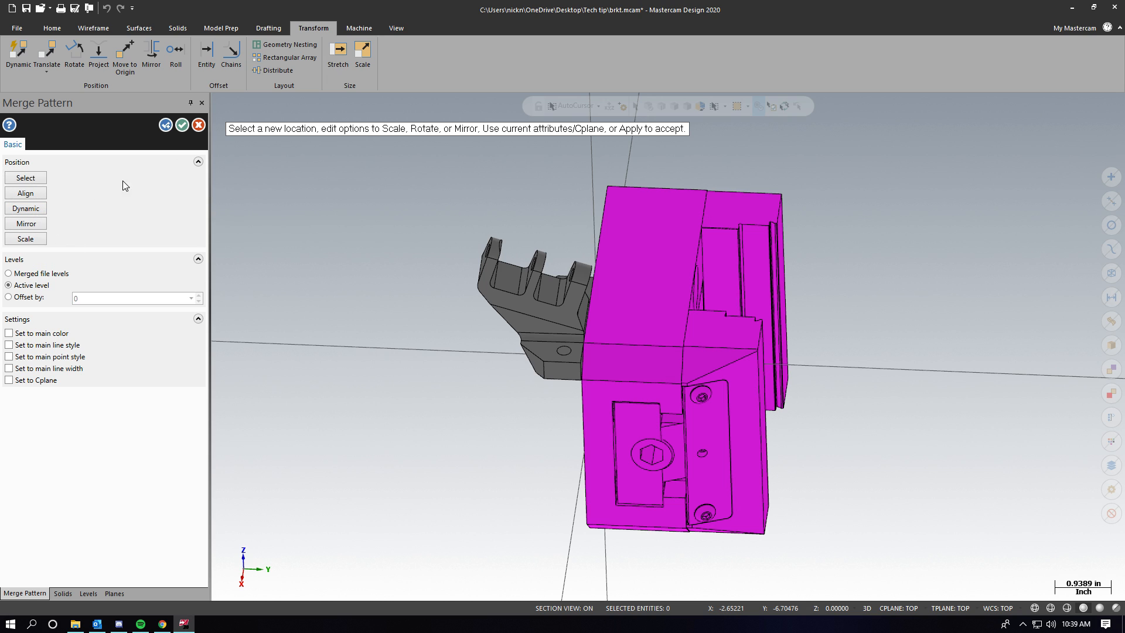
left_click(183, 125)
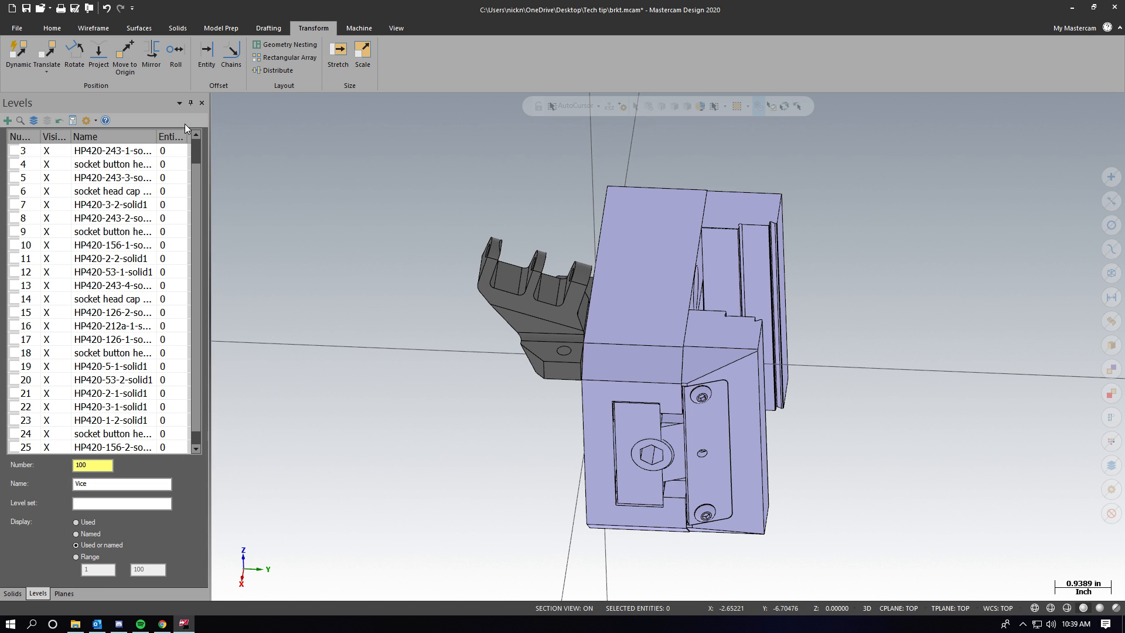
Step: Clear all the empty levels that came in with the merged vise
scroll(103, 311, "up", 1)
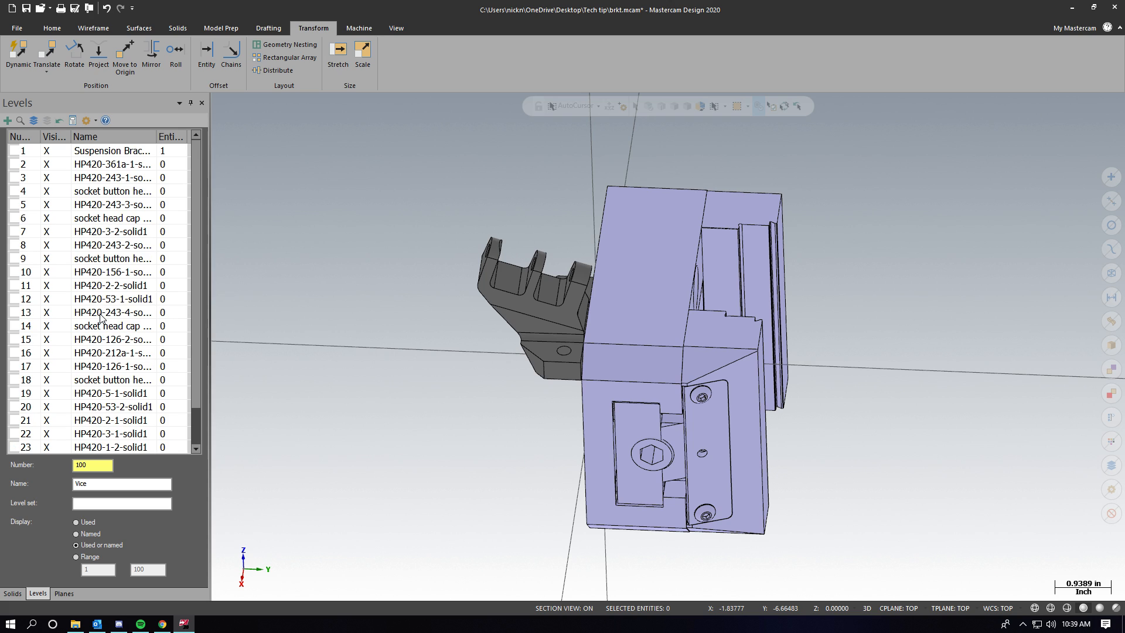
scroll(110, 184, "down", 1)
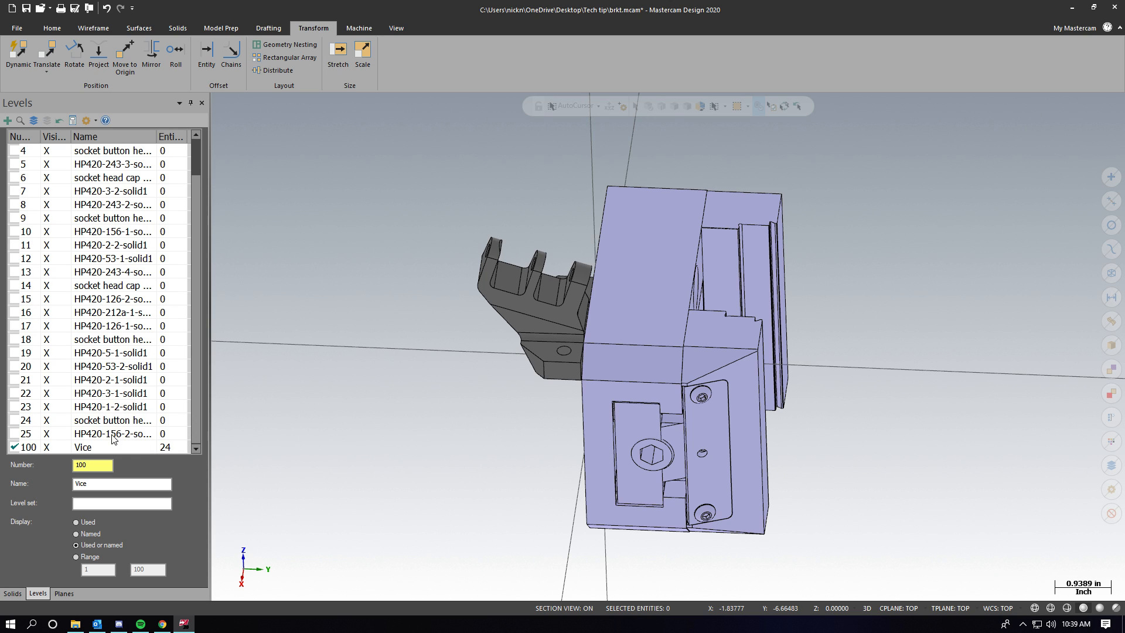
left_click(94, 448)
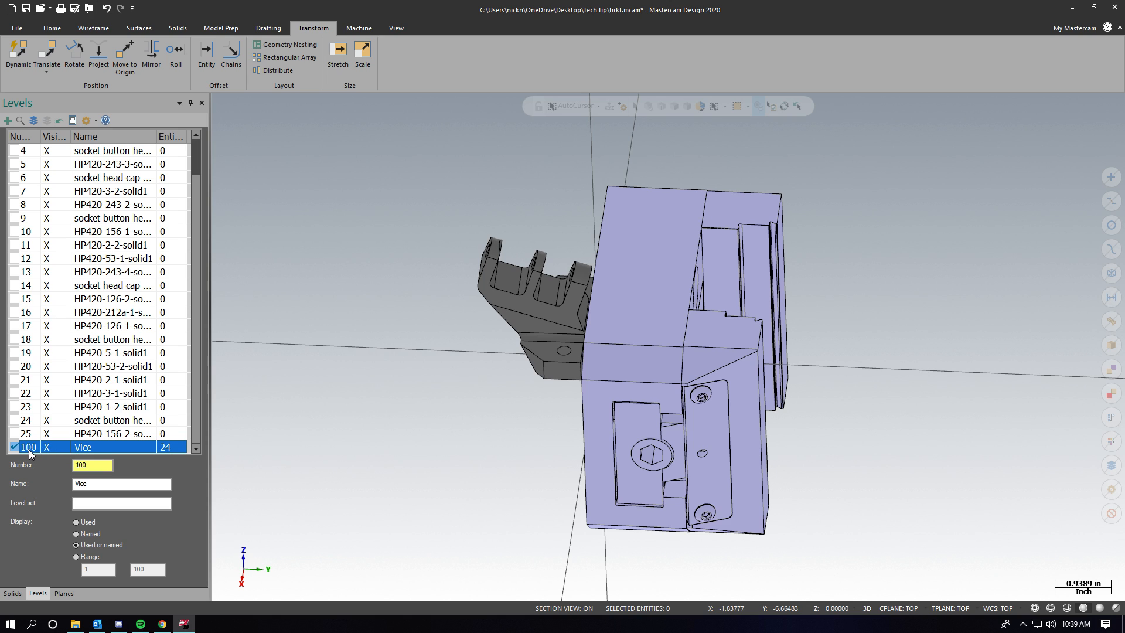
right_click(109, 314)
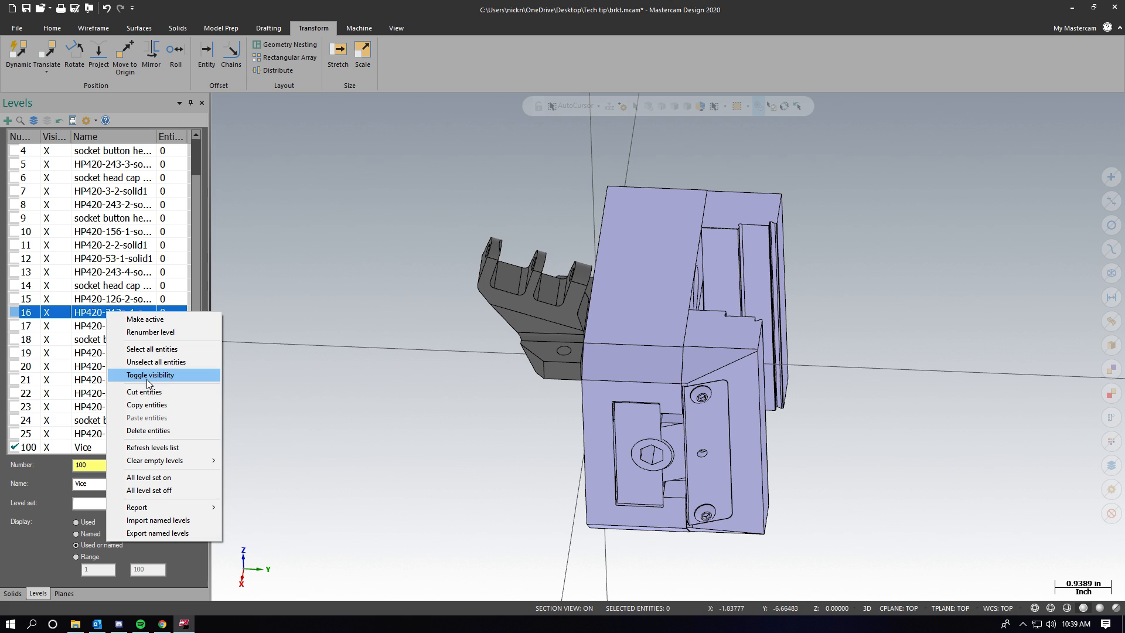
mouse_move(177, 462)
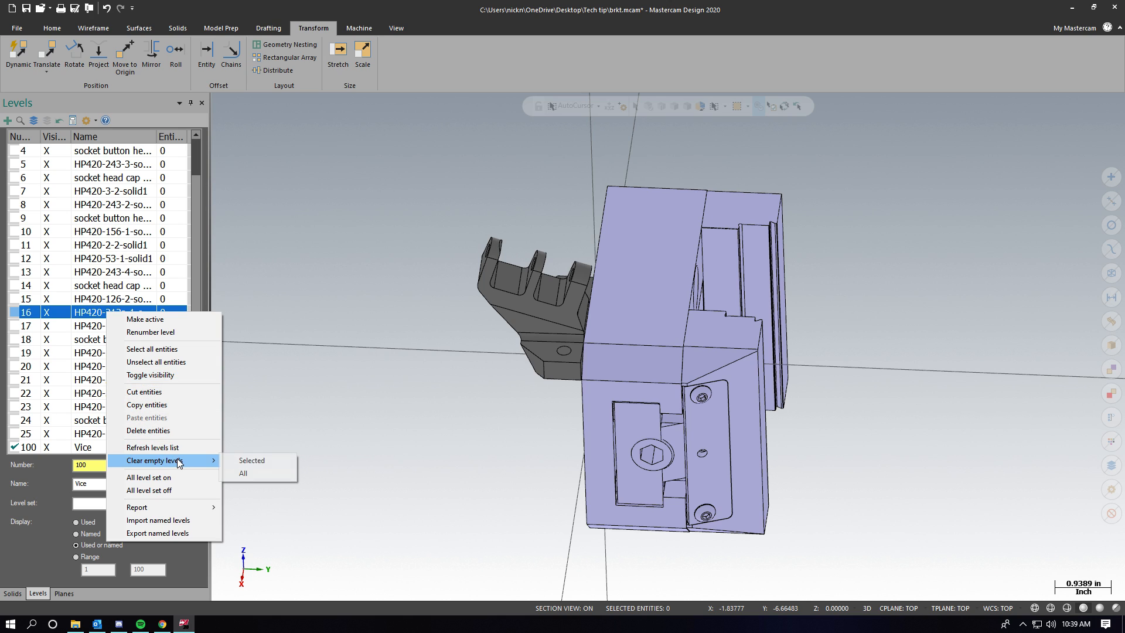
left_click(261, 476)
scroll(589, 286, "up", 2)
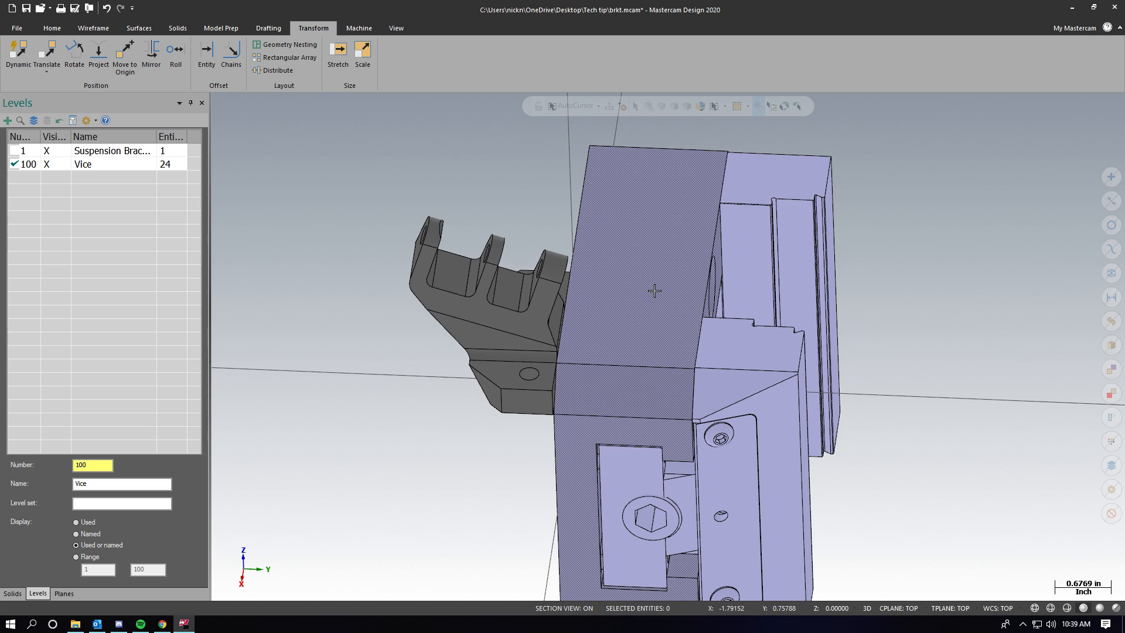
scroll(592, 284, "down", 3)
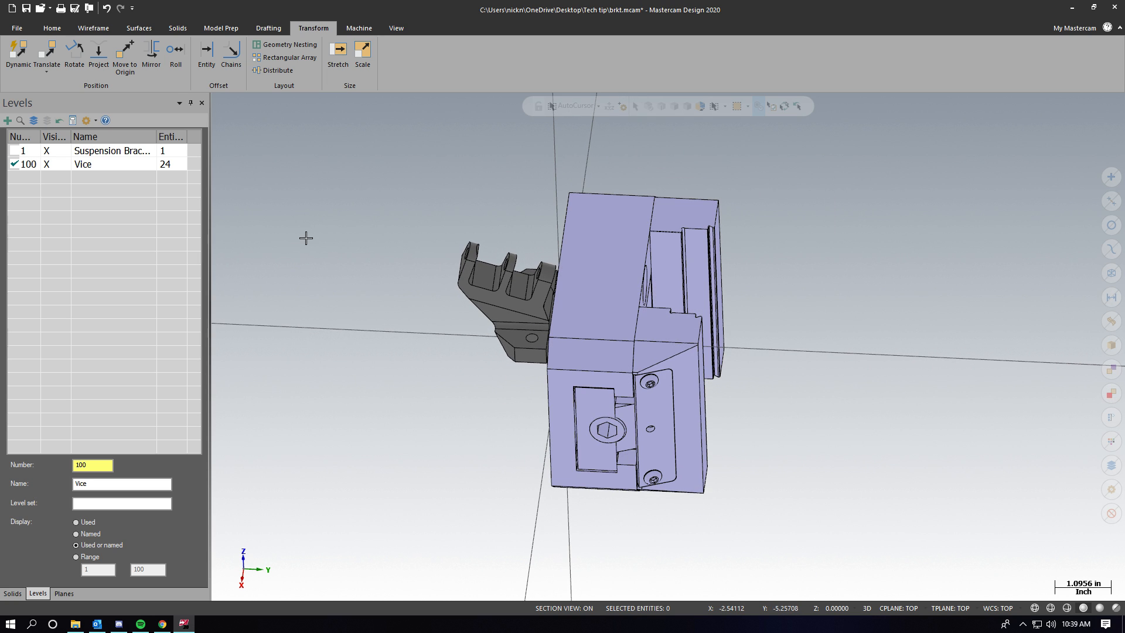
Step: Select all entities on the Vice level and move them down along the Z axis with the Dynamic transform, placing the gnomon on the vise
right_click(307, 238)
left_click(380, 335)
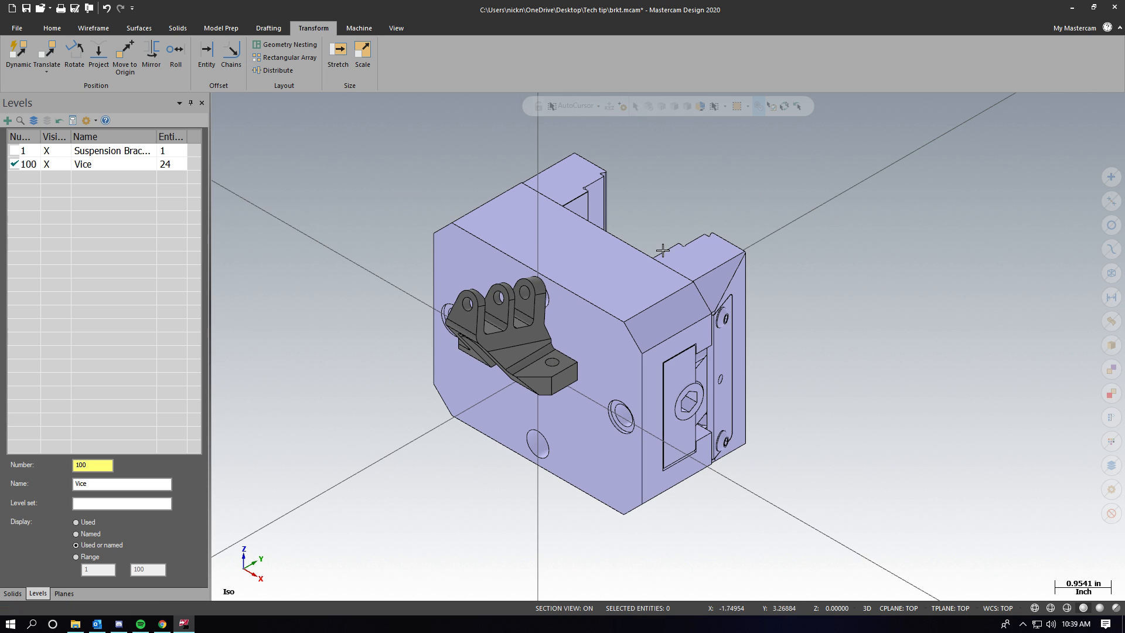
left_click(73, 169)
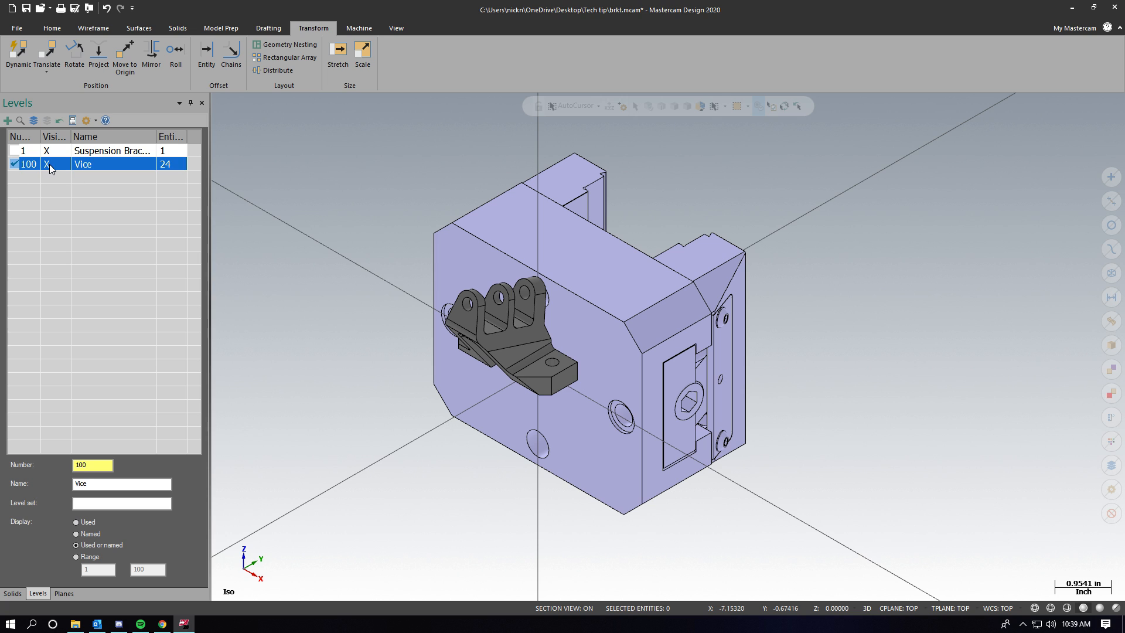
middle_click_drag(684, 286, 679, 269)
scroll(685, 282, "down", 1)
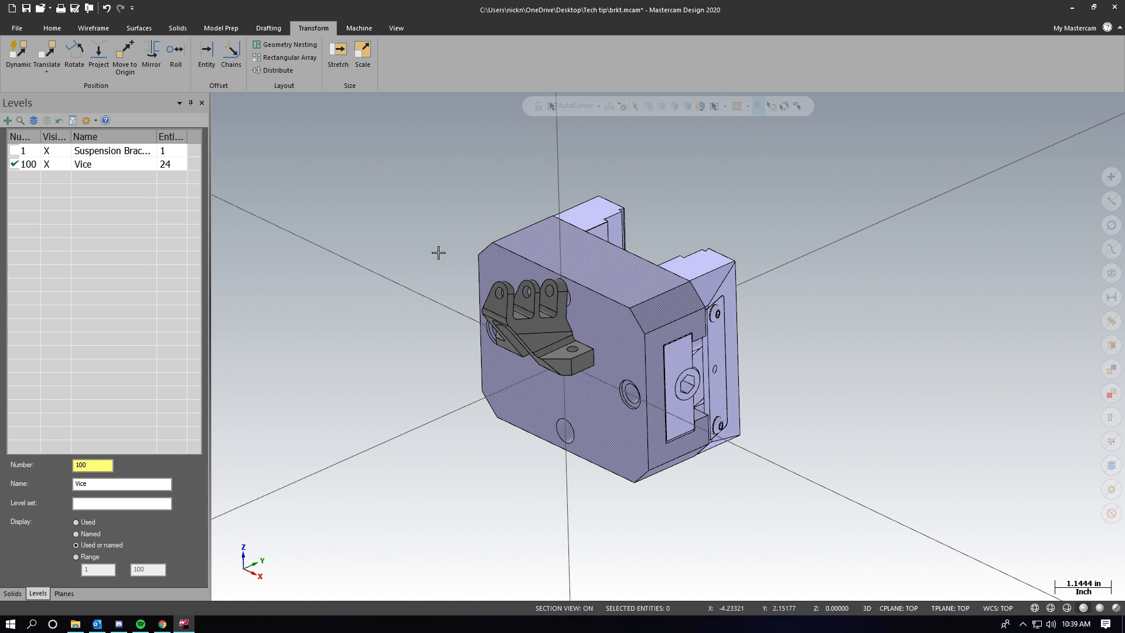
right_click(83, 166)
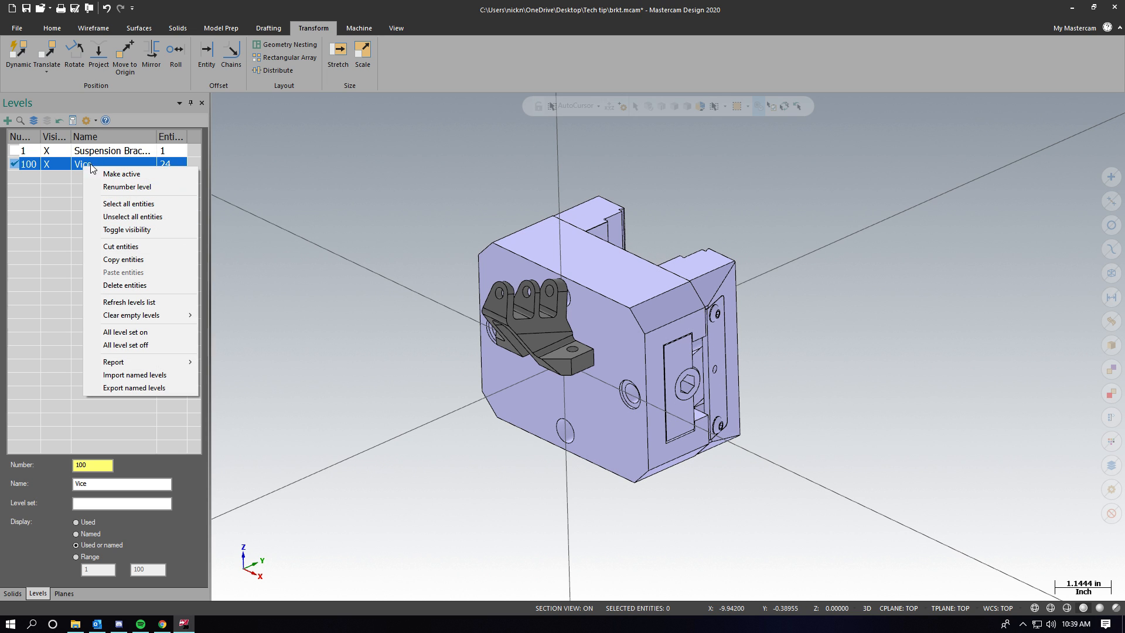
left_click(81, 163)
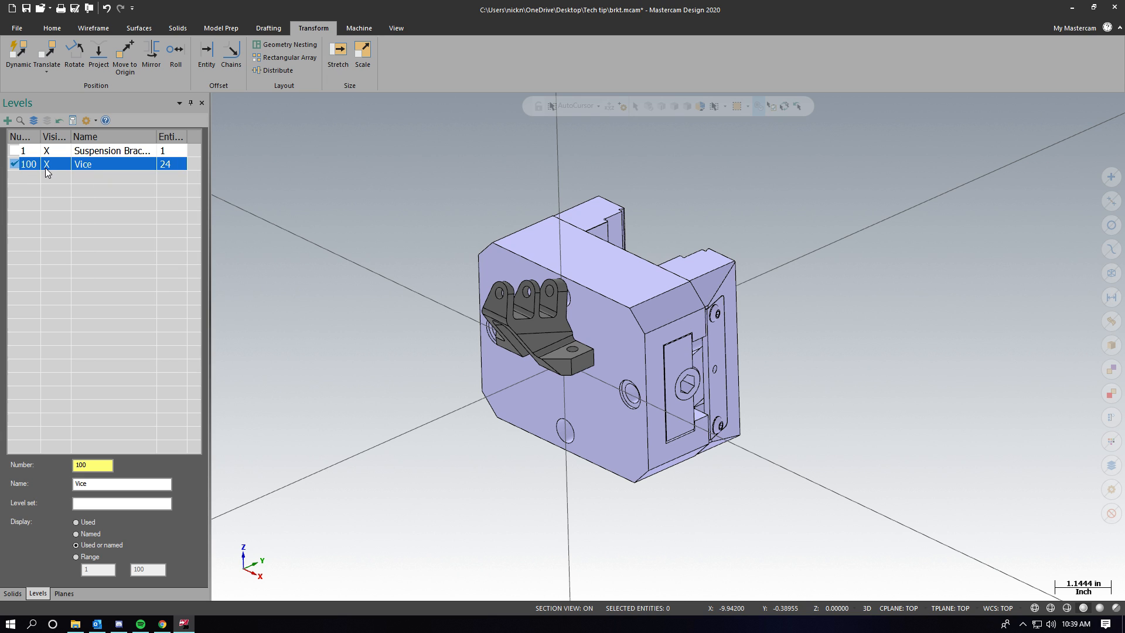
right_click(83, 166)
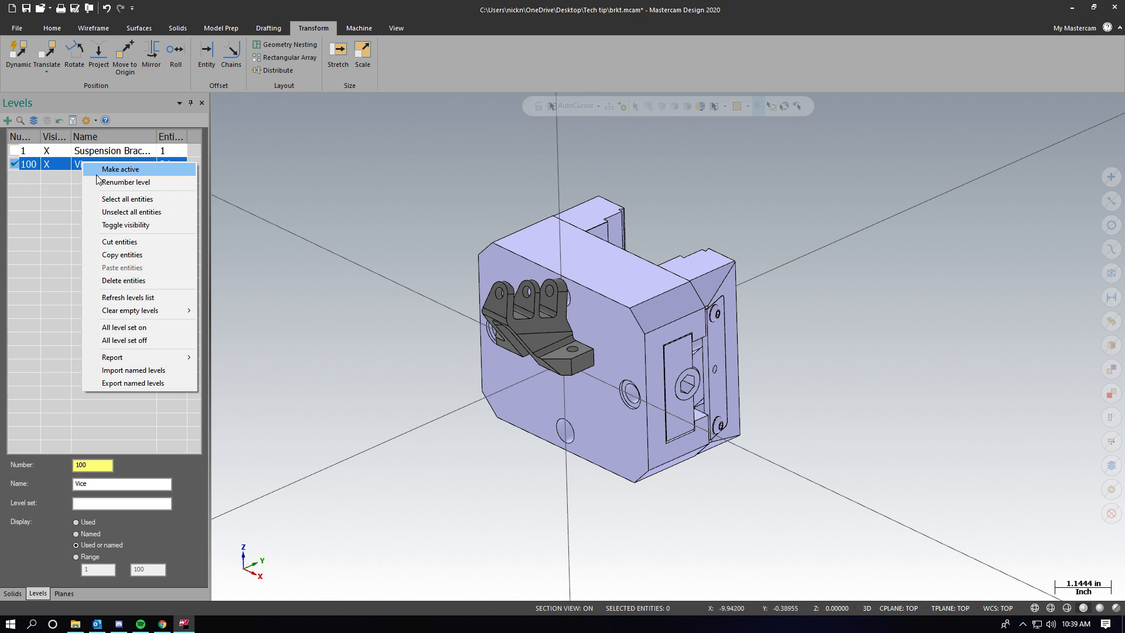
left_click(132, 199)
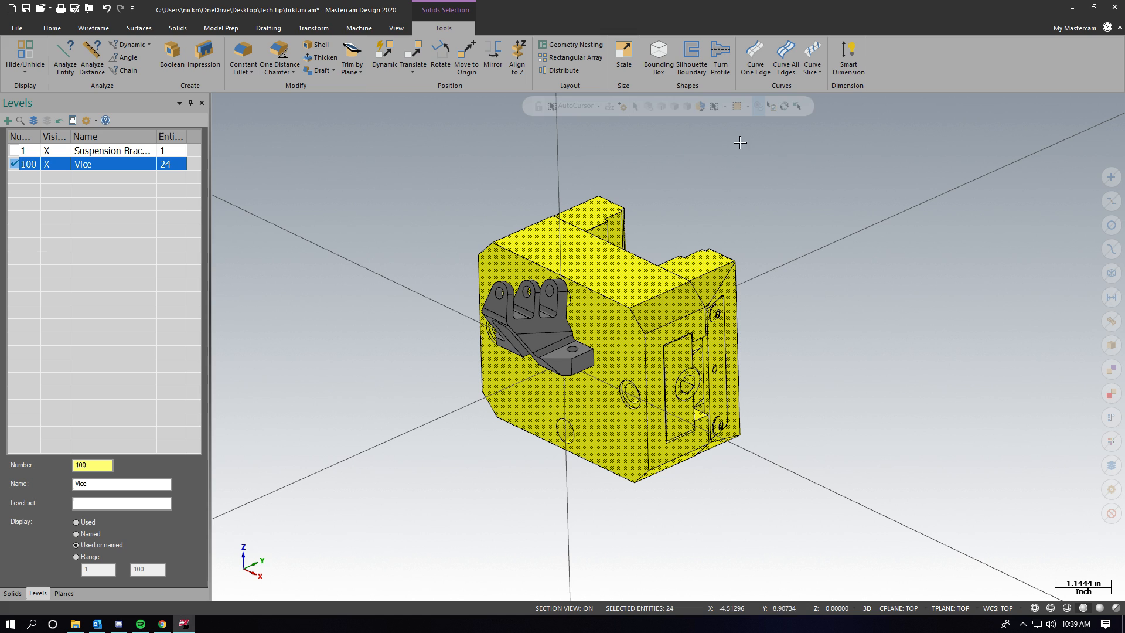
left_click(321, 30)
left_click(18, 56)
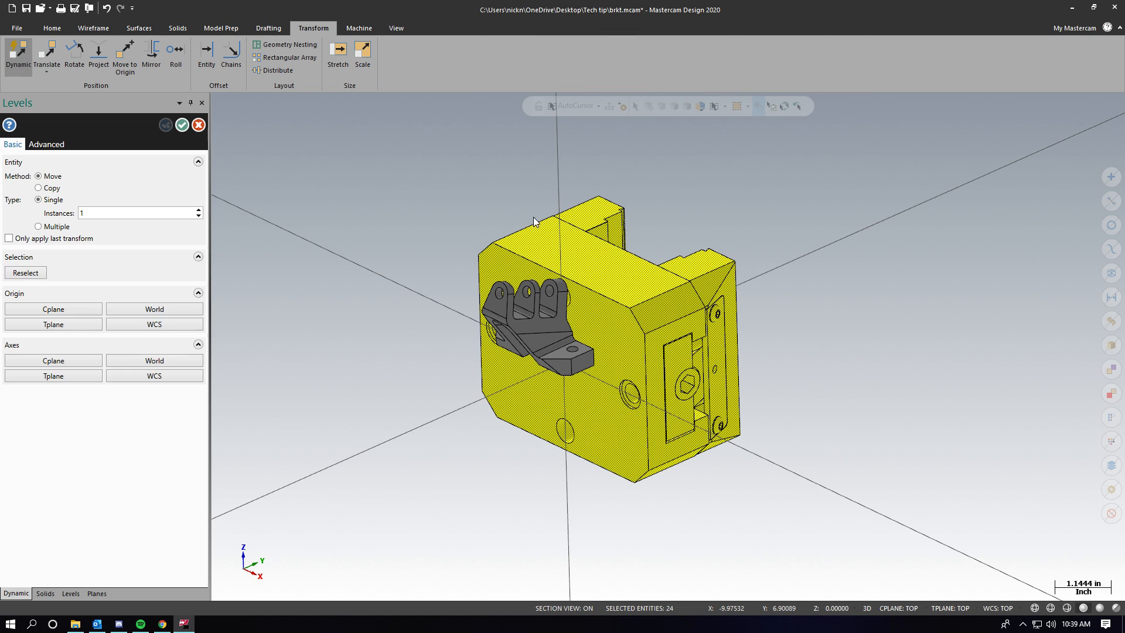
left_click(618, 339)
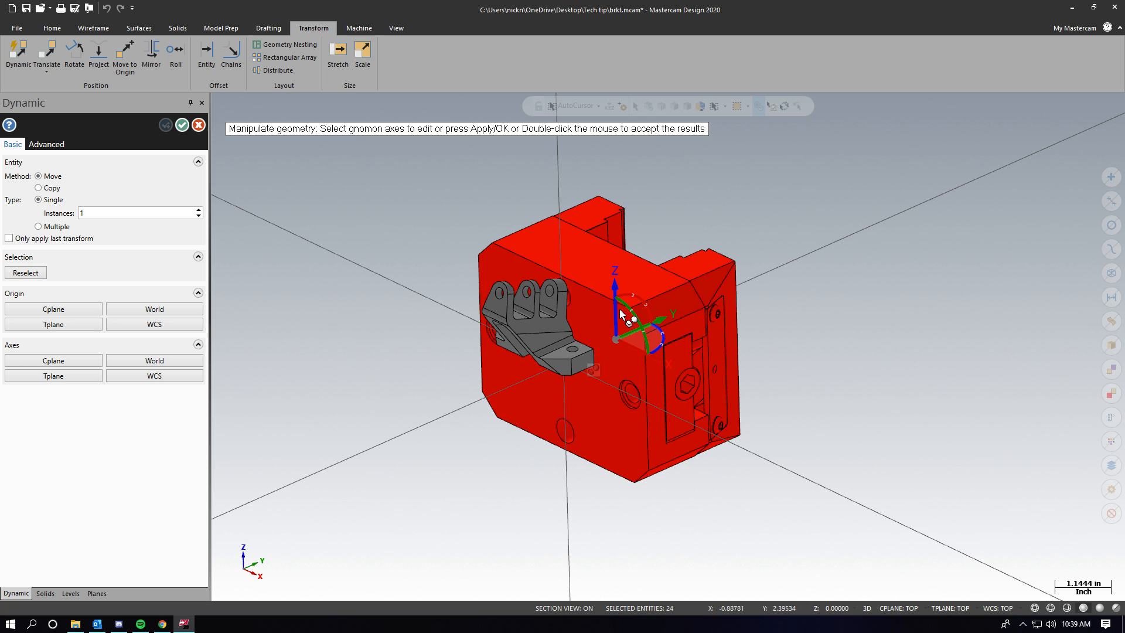
left_click(618, 312)
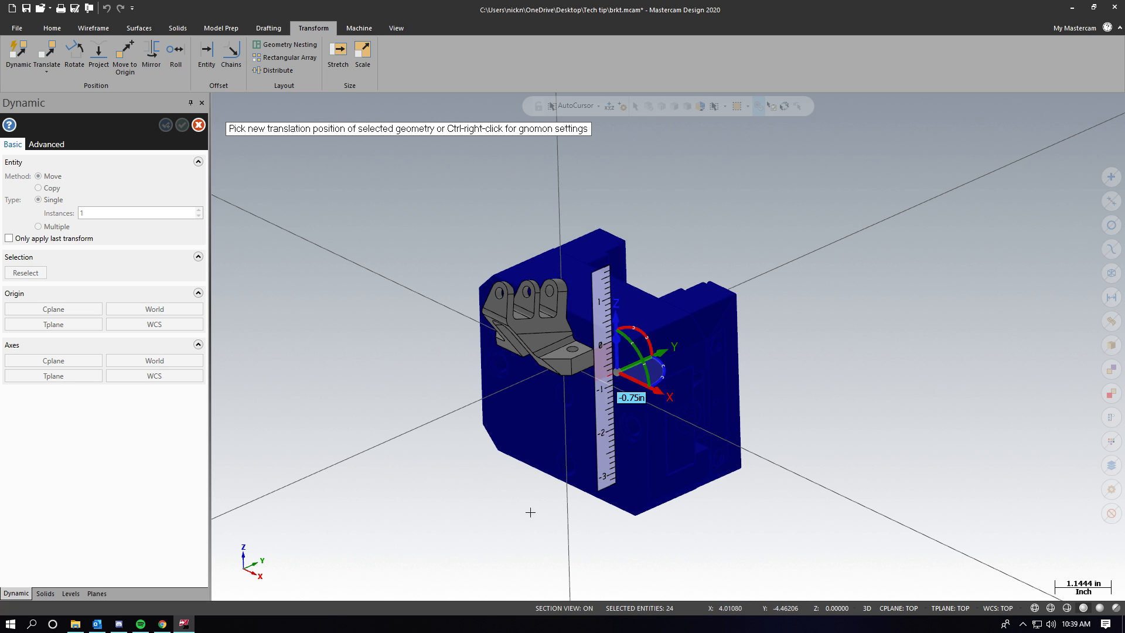
left_click(532, 500)
Step: Rotate the vise a quarter turn about its X axis so the jaws face up, and accept the Dynamic move
middle_click_drag(642, 276, 589, 271)
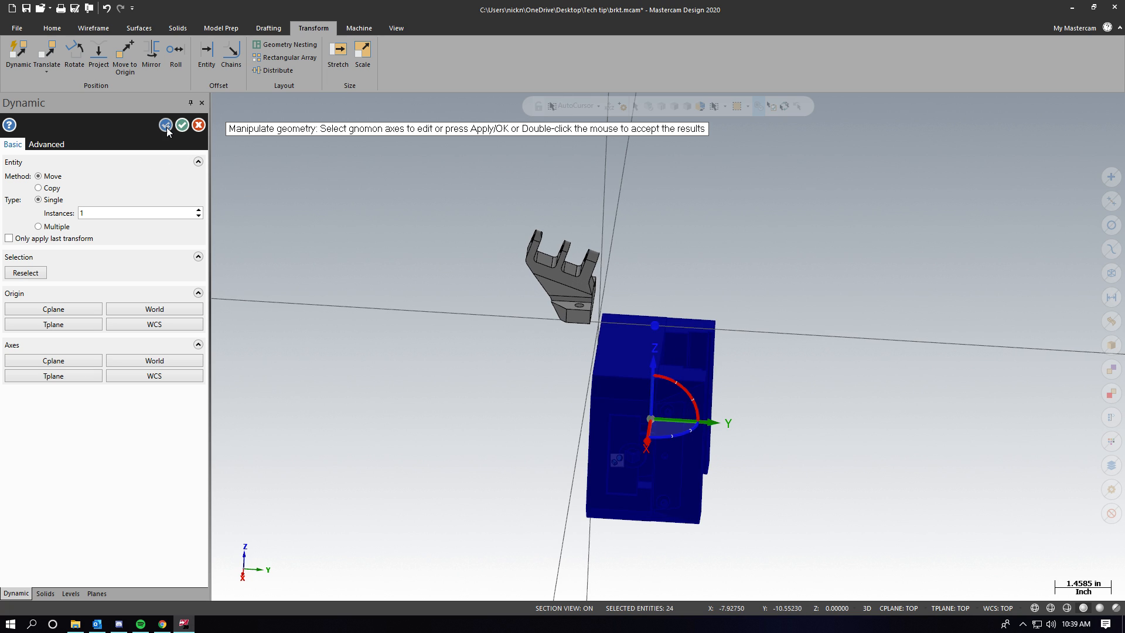
middle_click_drag(784, 414, 749, 398)
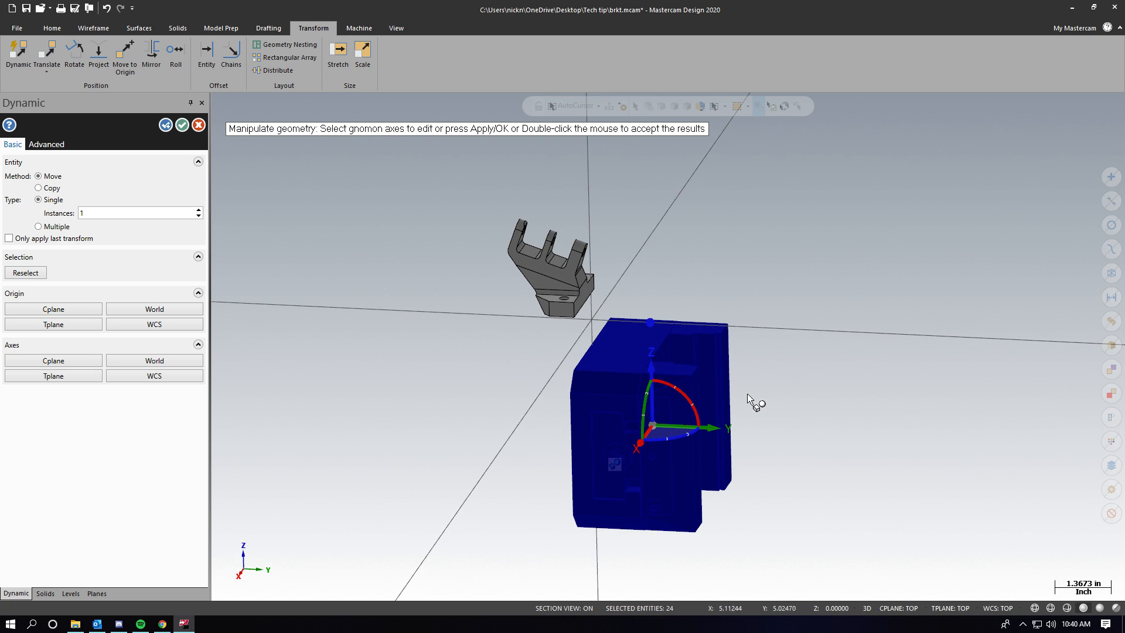
left_click(681, 399)
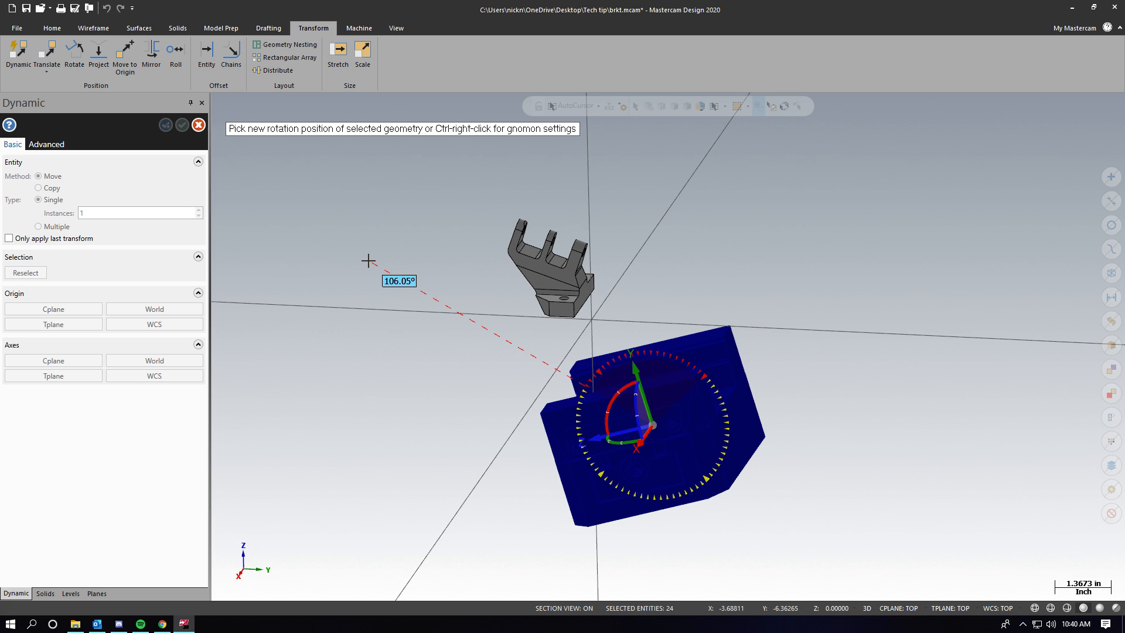
key("Return")
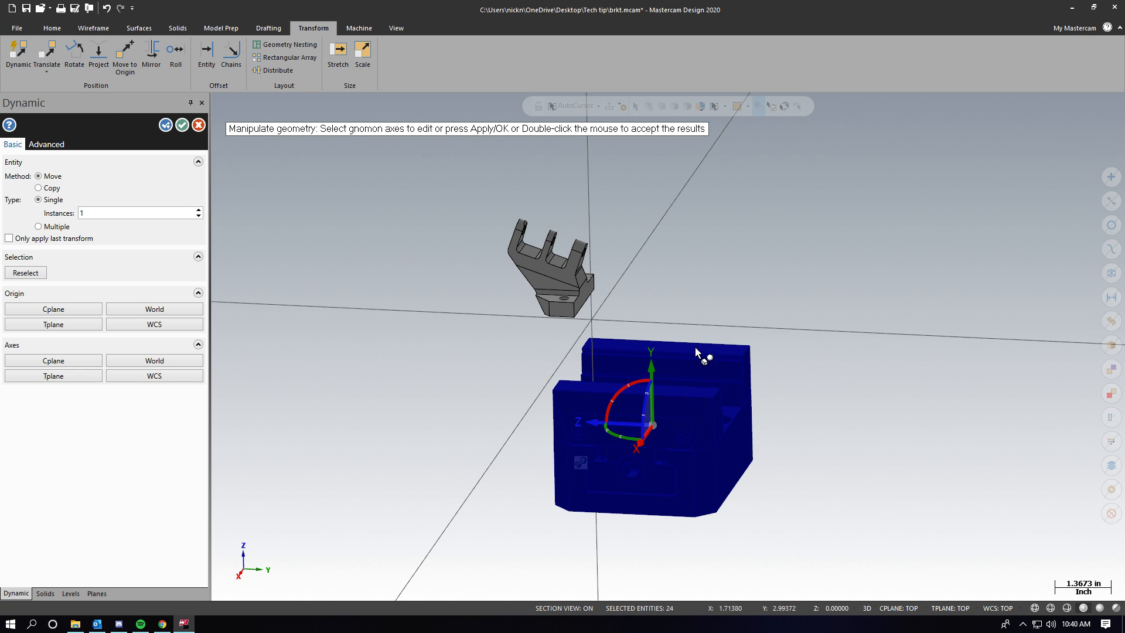
left_click(183, 125)
Step: Rotate the suspension bracket solid 90° in the top plane with the Move method
middle_click_drag(645, 331, 423, 167)
left_click_drag(424, 168, 605, 316)
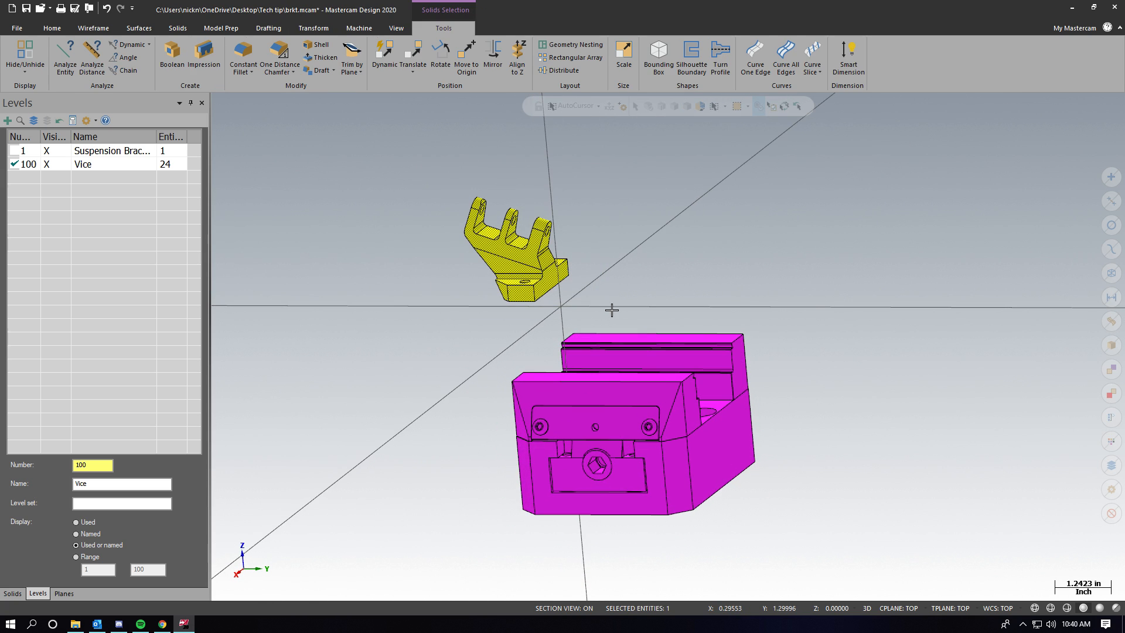
right_click(611, 310)
left_click(636, 404)
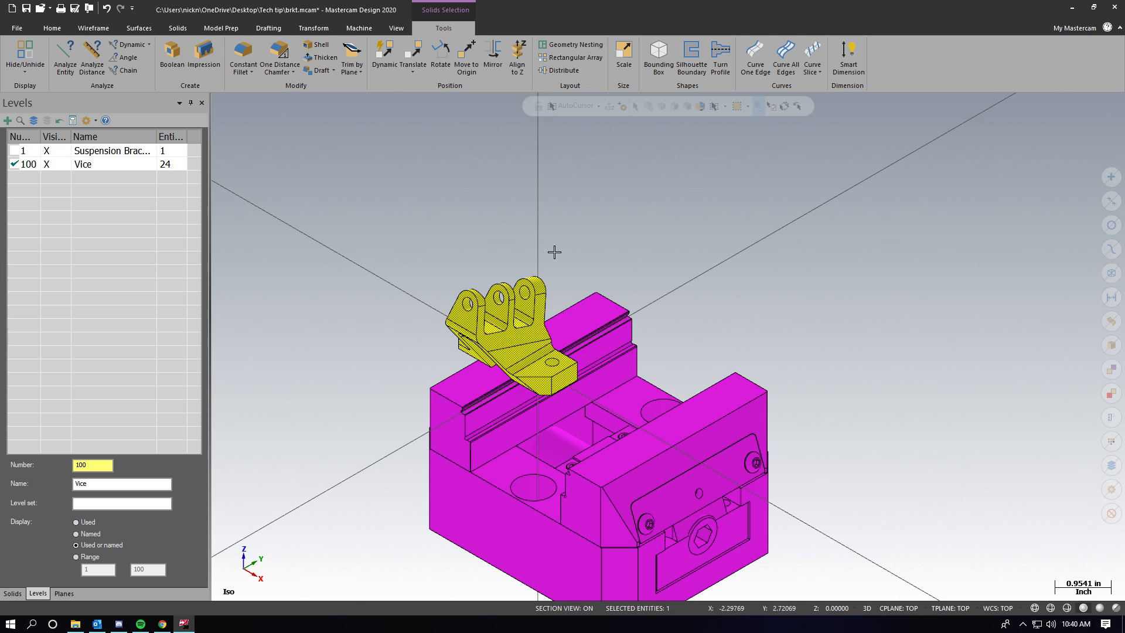
scroll(455, 259, "down", 2)
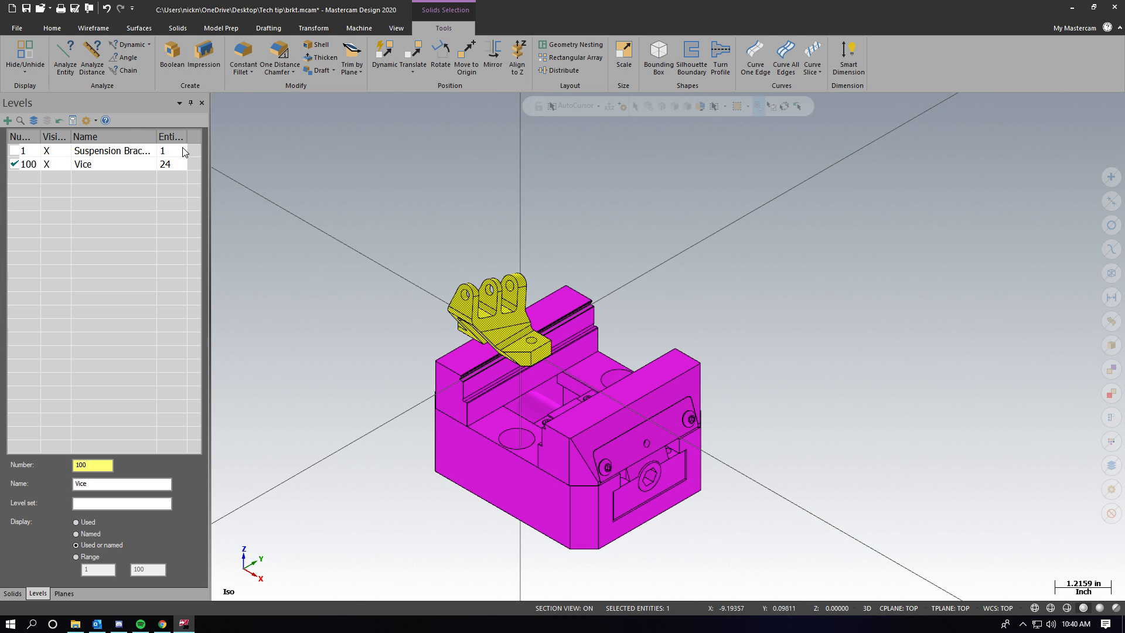
left_click(311, 30)
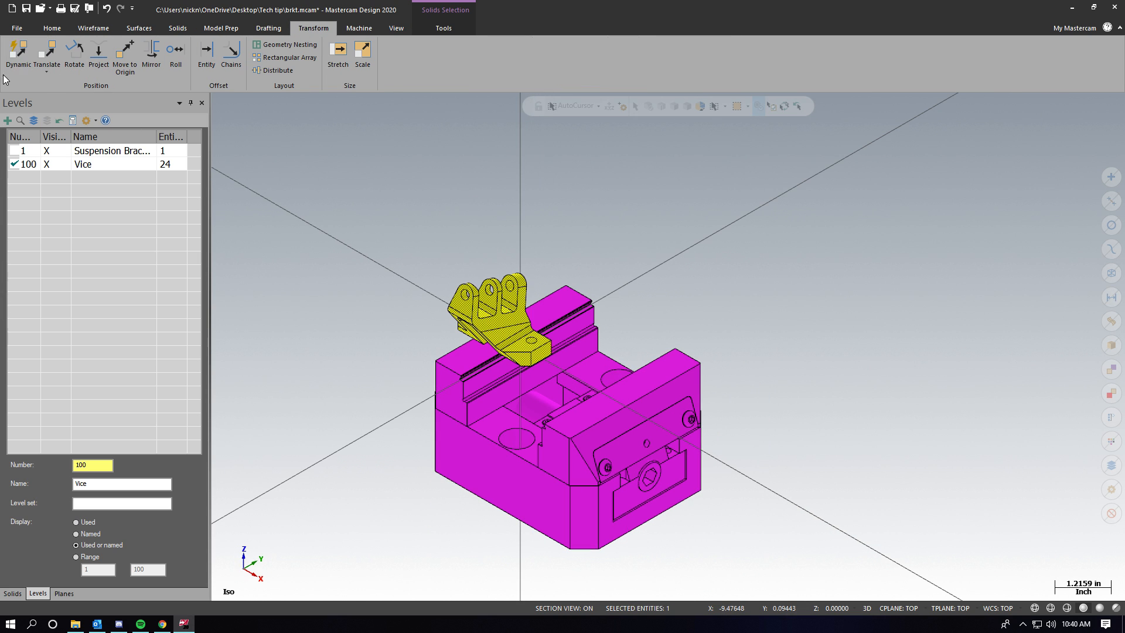
left_click(75, 55)
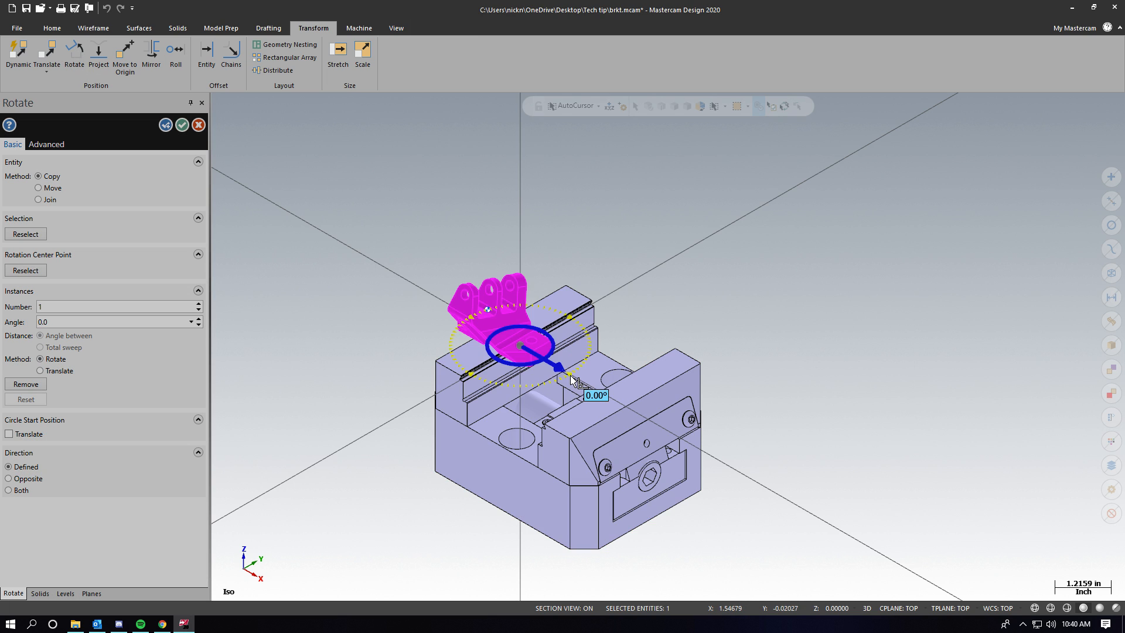
left_click_drag(573, 380, 694, 354)
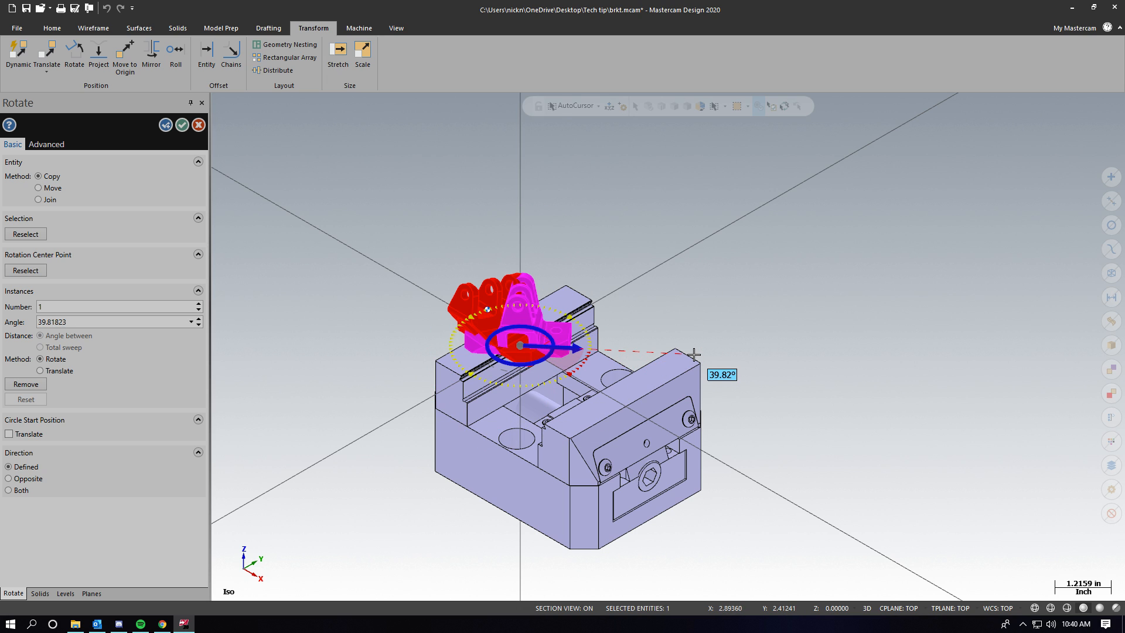
type("90")
key("Return")
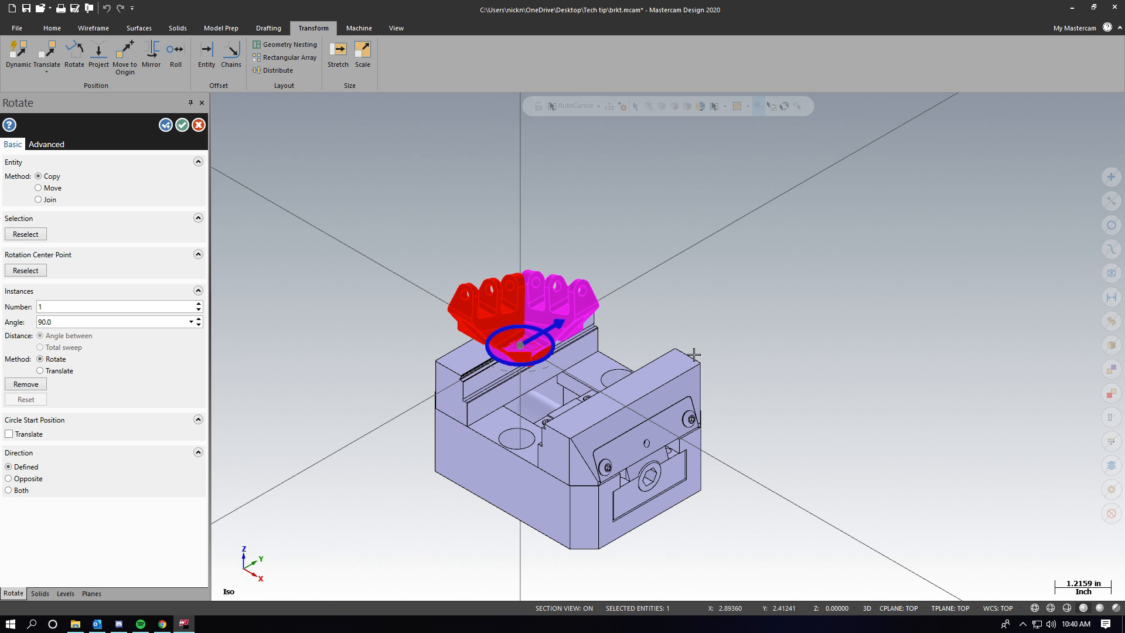
left_click(61, 188)
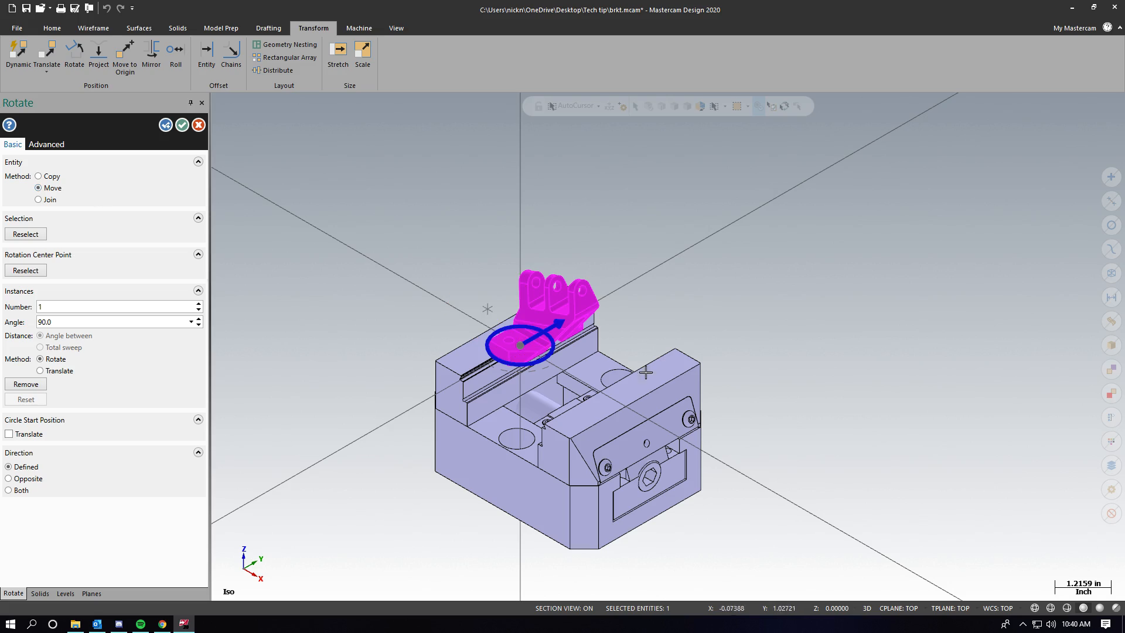
left_click(182, 125)
Step: Examine the bracket's orientation relative to the vise jaws, including from the isometric view
scroll(550, 324, "up", 2)
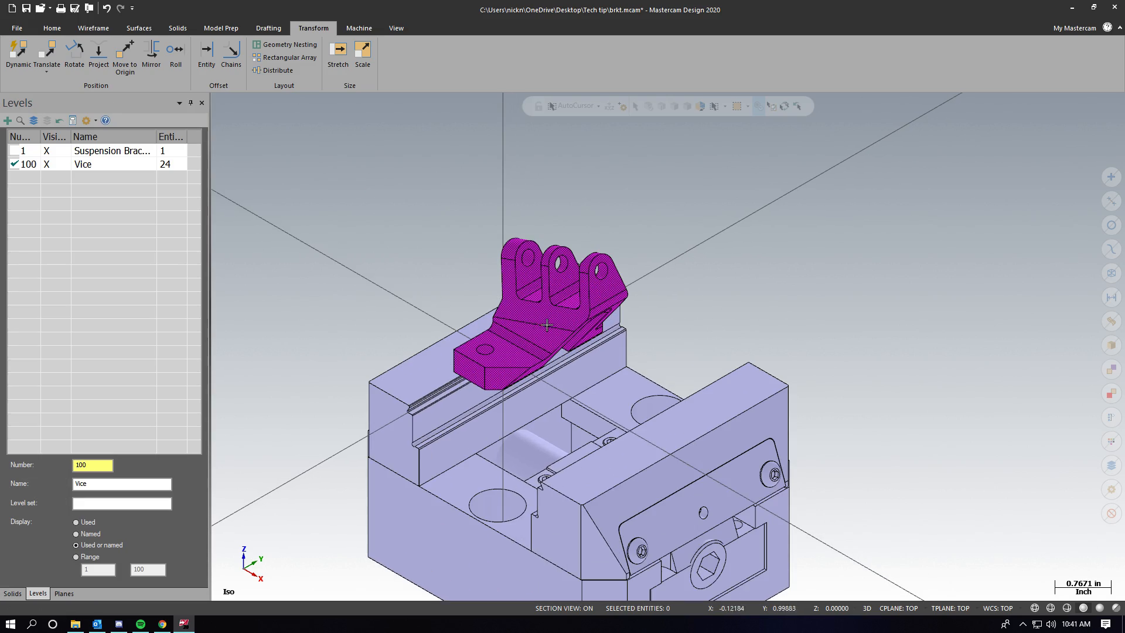
middle_click_drag(529, 329, 513, 307)
scroll(512, 307, "down", 1)
right_click(457, 326)
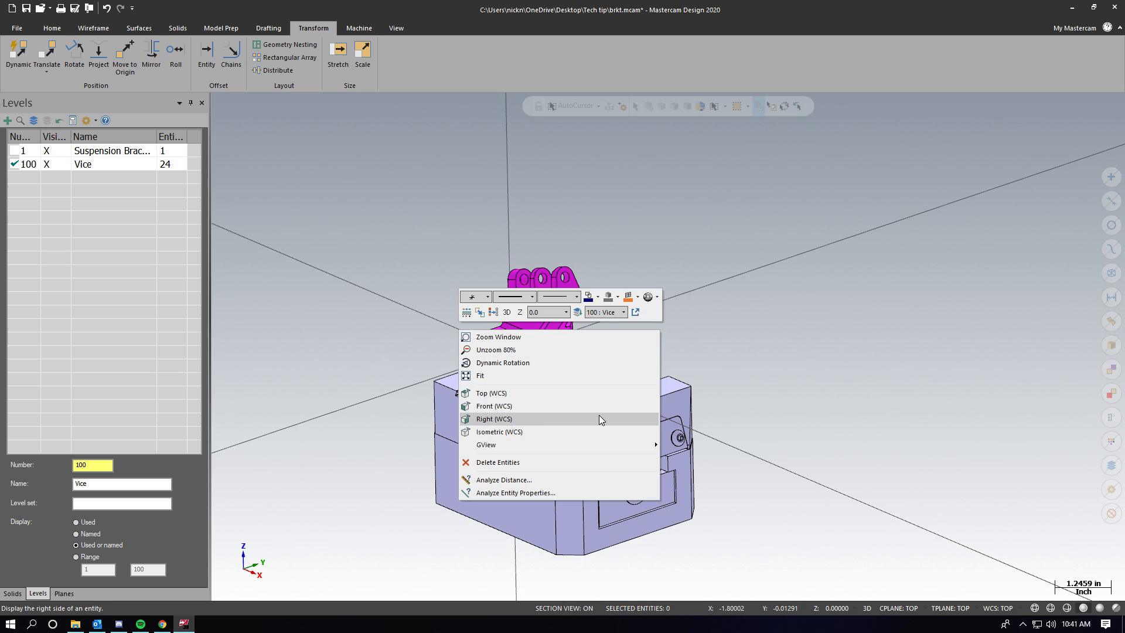
left_click(540, 445)
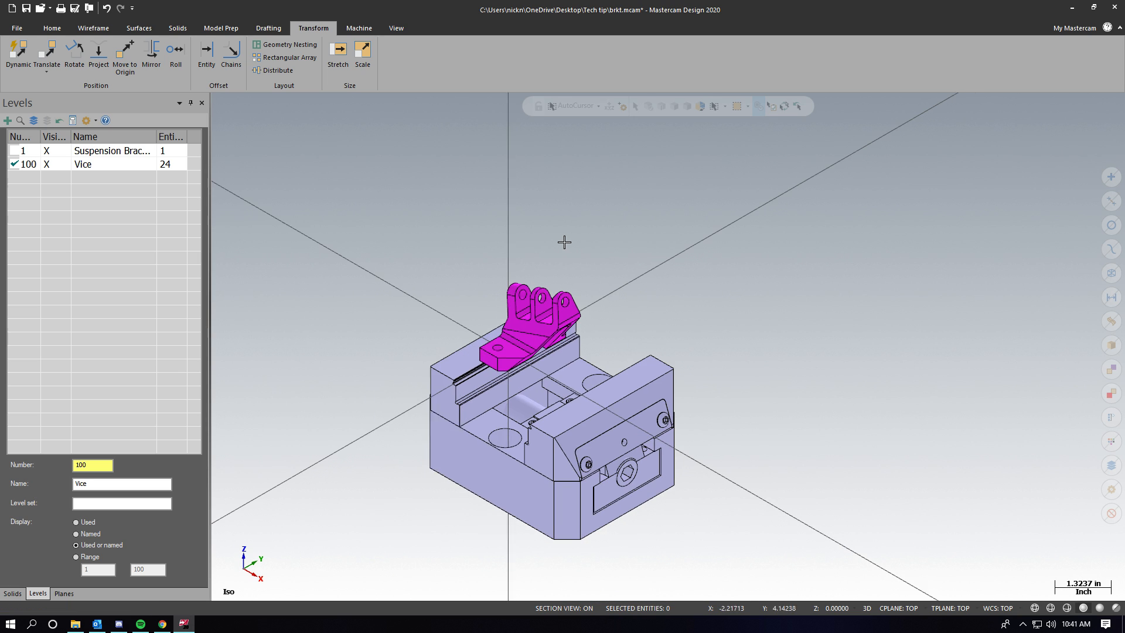
scroll(559, 361, "up", 1)
scroll(559, 362, "up", 1)
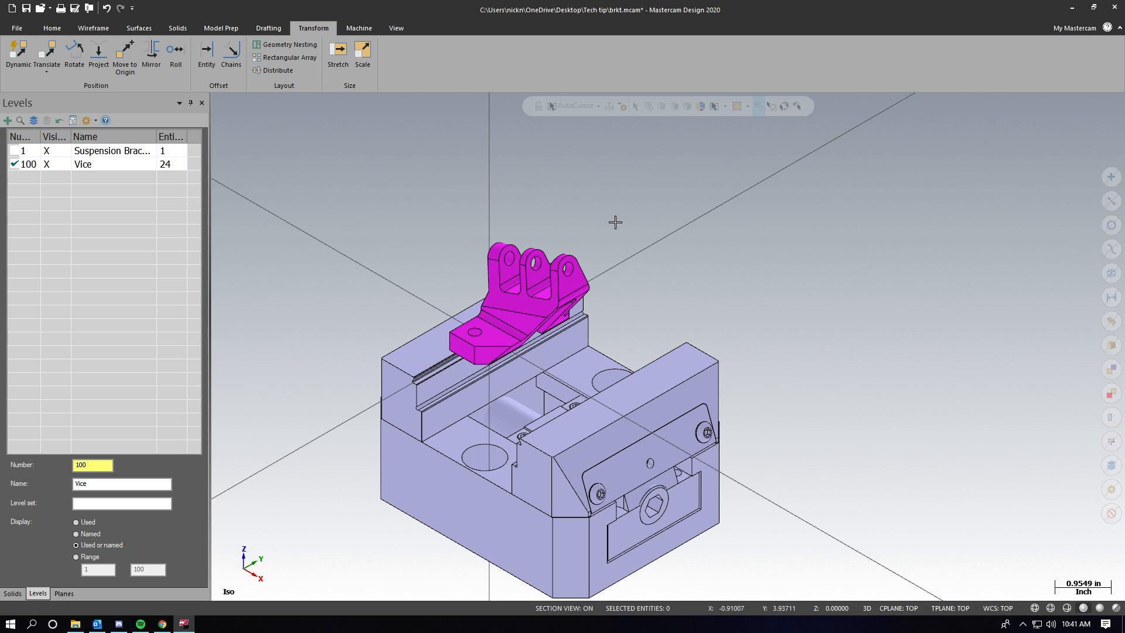
scroll(615, 222, "down", 1)
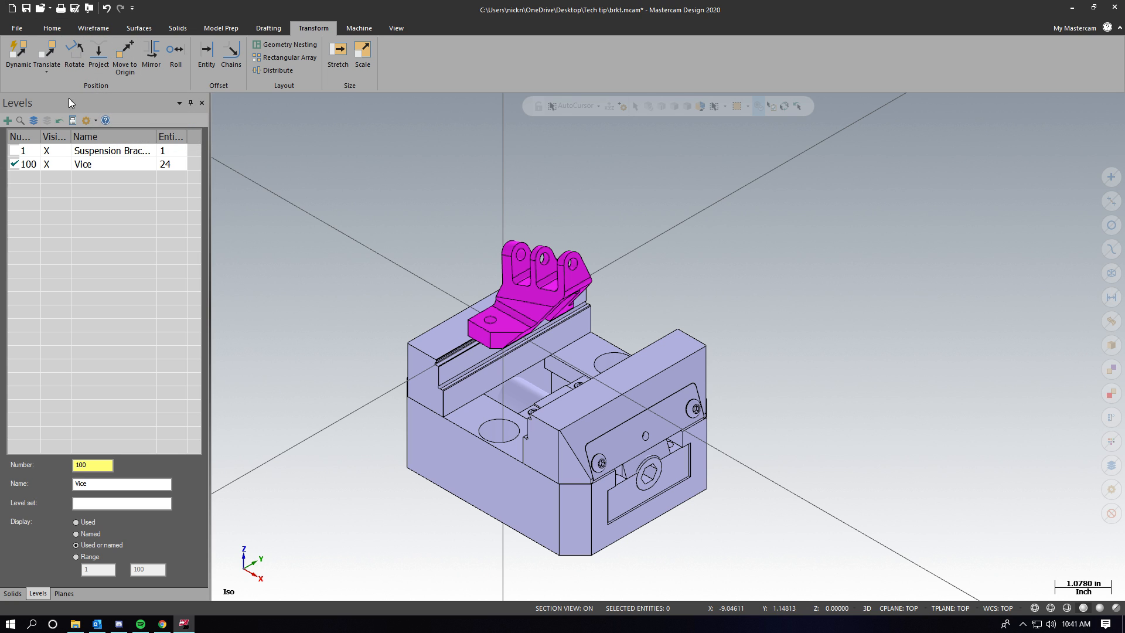
Step: Rotate the bracket solid another 180° in the top plane using the Move method, and clear the transform result colors
left_click(75, 59)
left_click(530, 287)
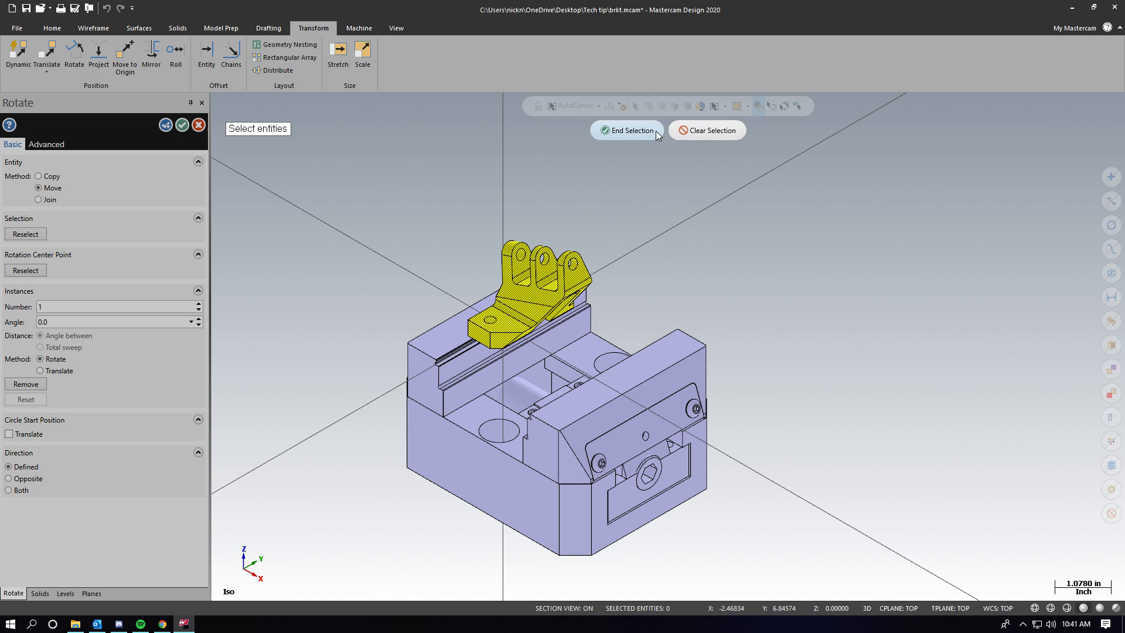
left_click(612, 129)
left_click(538, 345)
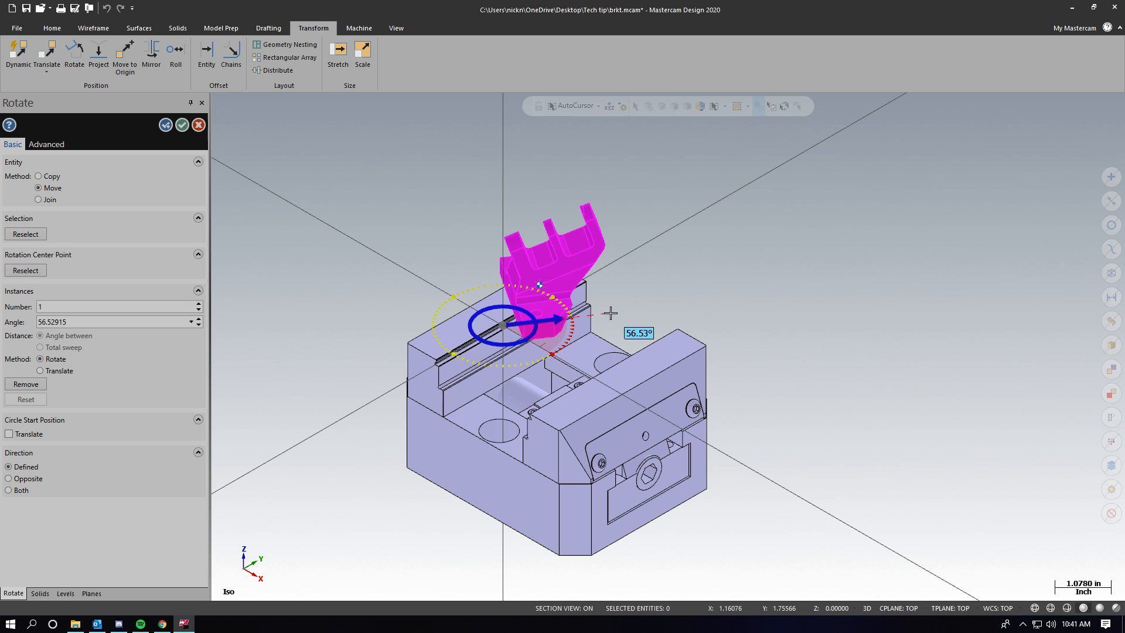
type("18")
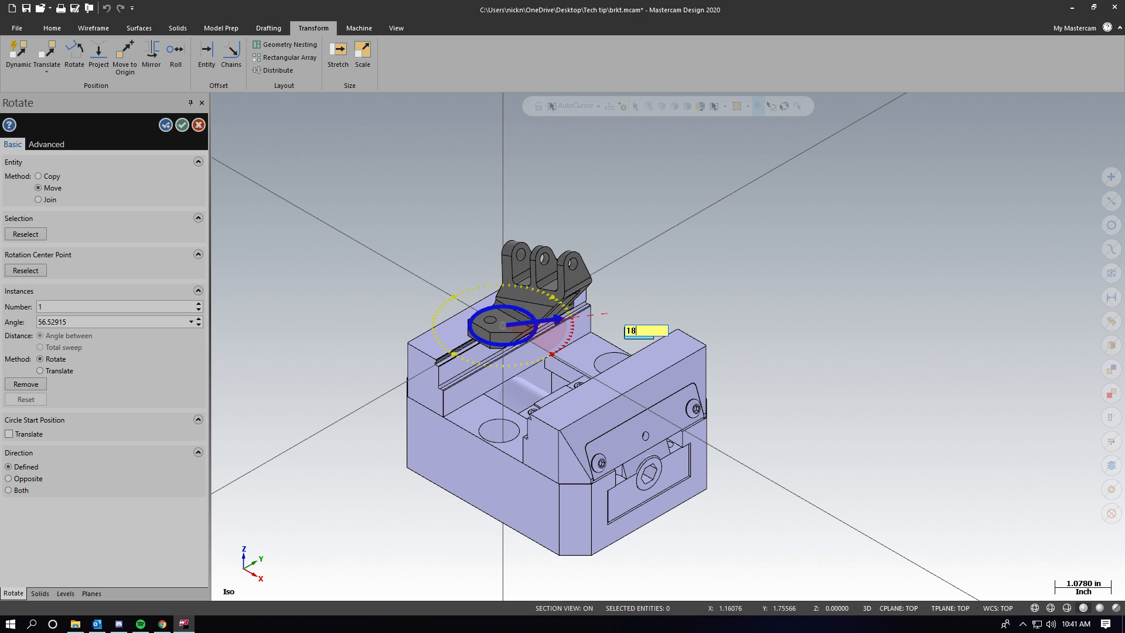
type("0")
key("Return")
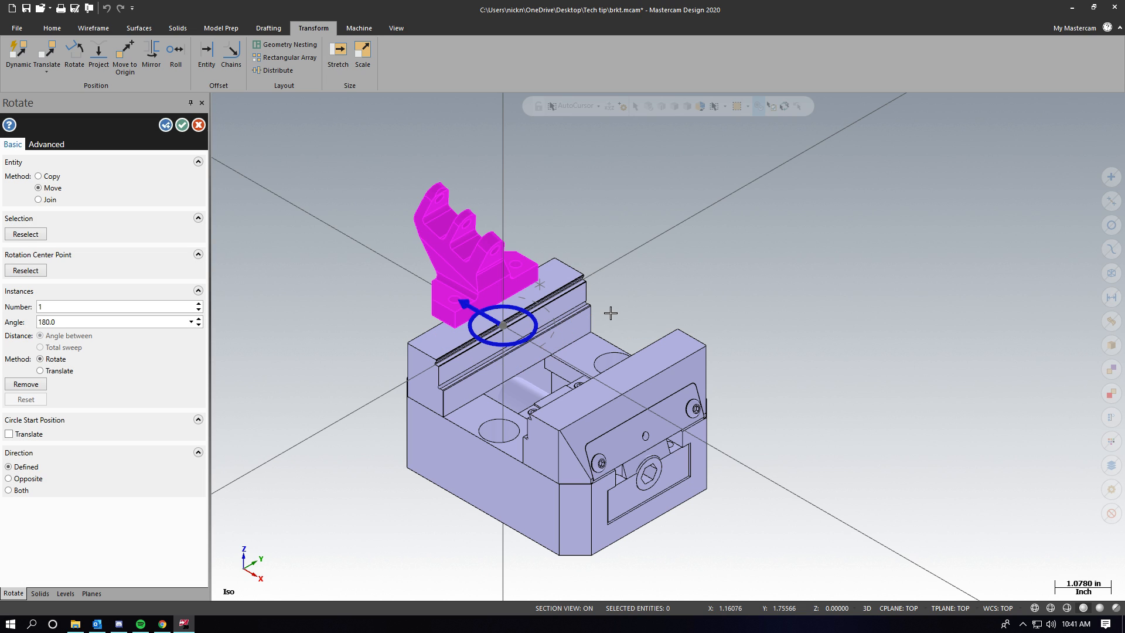
left_click(181, 124)
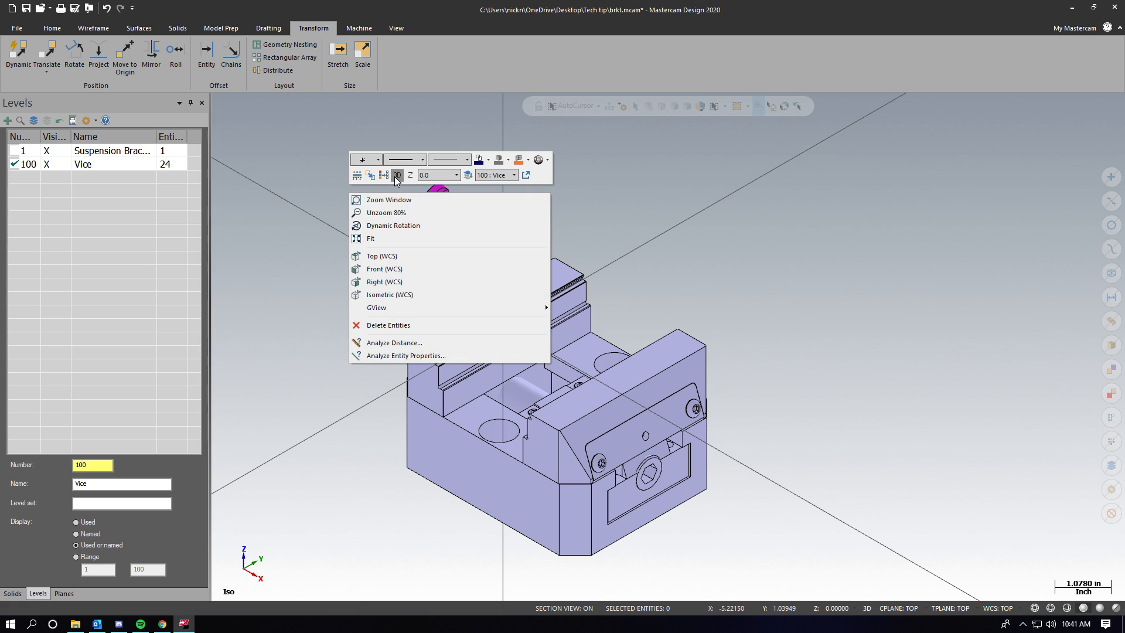
left_click(392, 177)
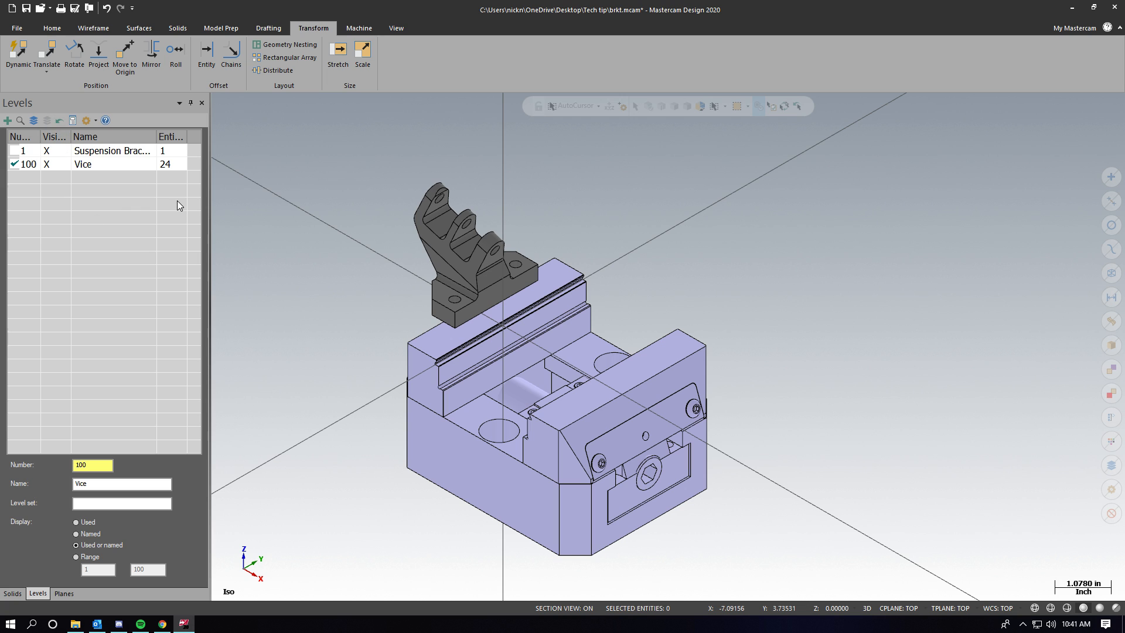
Step: Hide the axis lines and check the bracket's placement above the vise
mouse_move(411, 249)
middle_mouse_down()
mouse_move(450, 290)
mouse_move(468, 282)
middle_mouse_up()
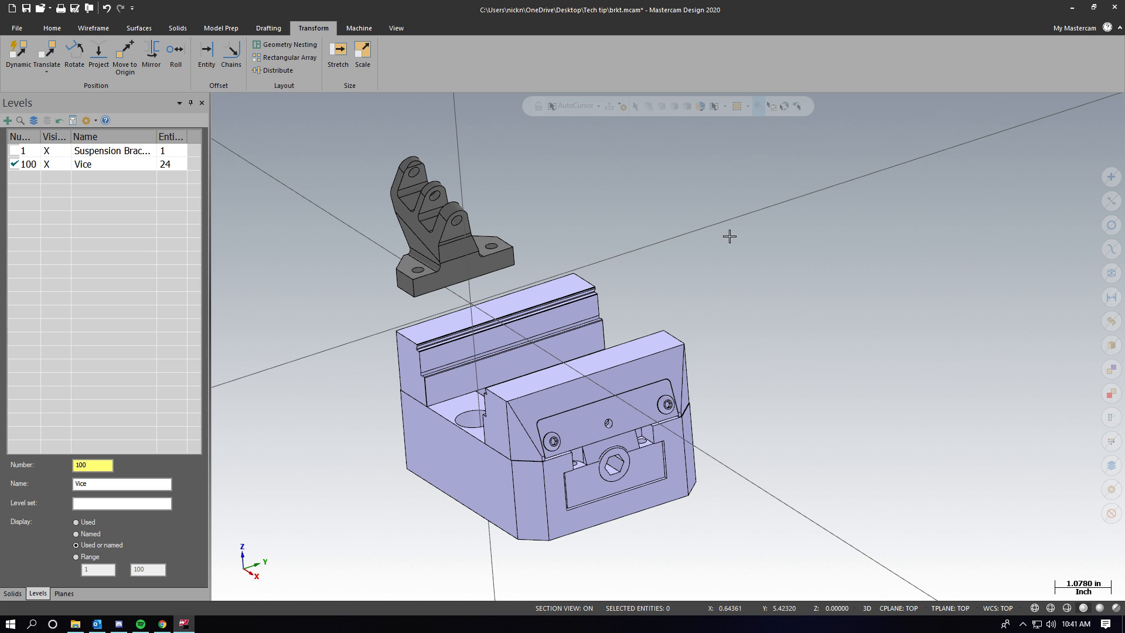
key("F9")
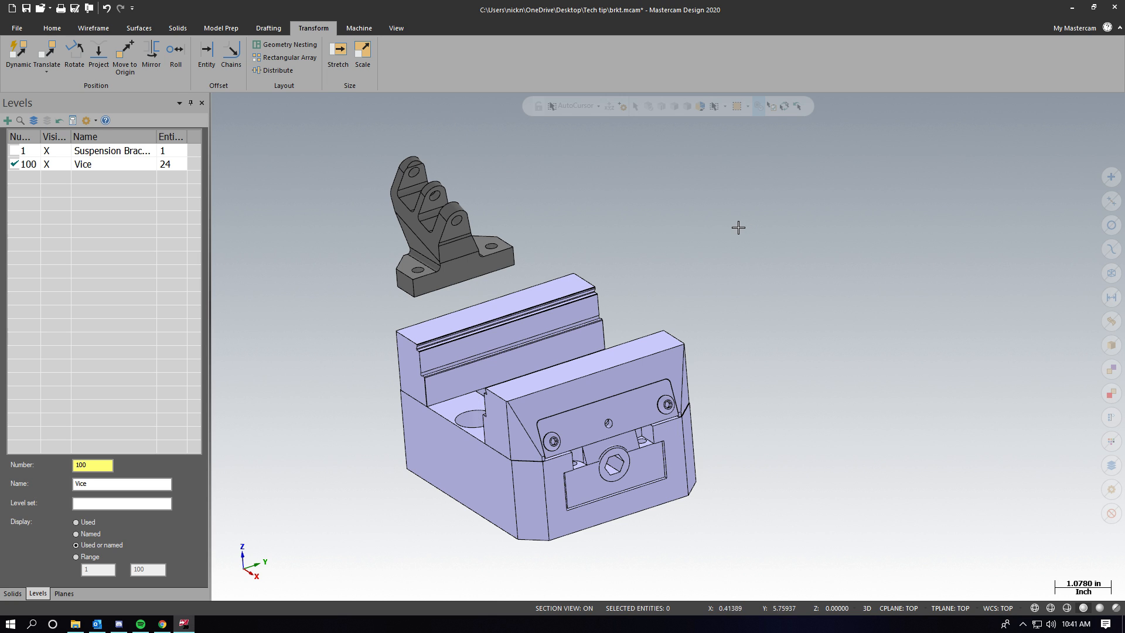
mouse_move(619, 232)
middle_mouse_down()
mouse_move(631, 246)
mouse_move(615, 246)
mouse_move(610, 230)
middle_mouse_up()
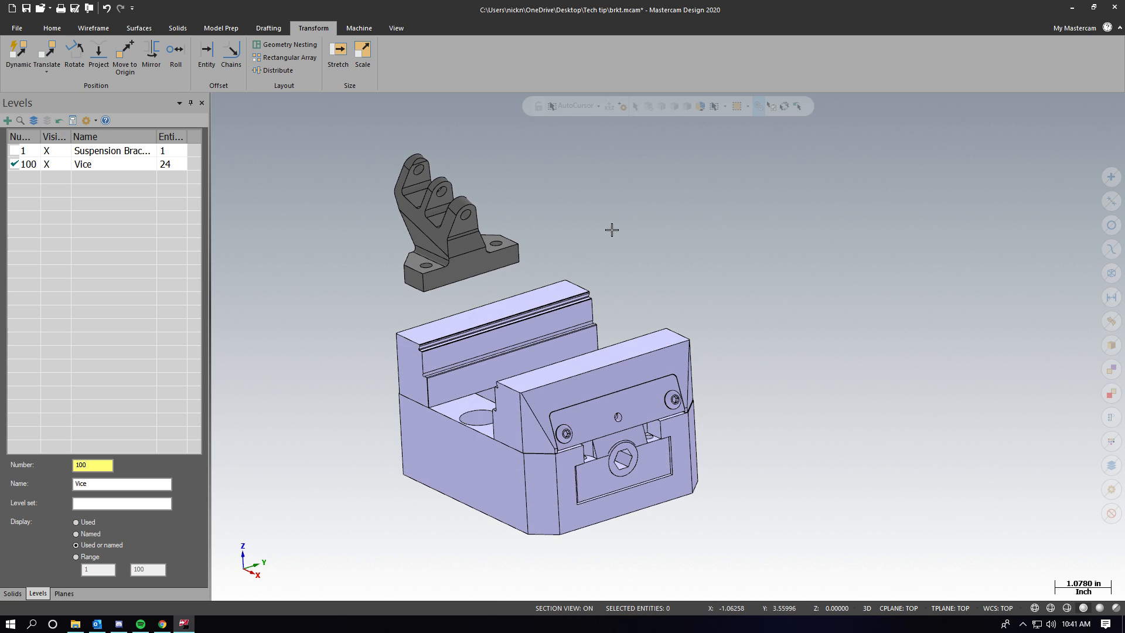
scroll(370, 315, "up", 1)
middle_click_drag(370, 315, 562, 260)
scroll(437, 178, "up", 3)
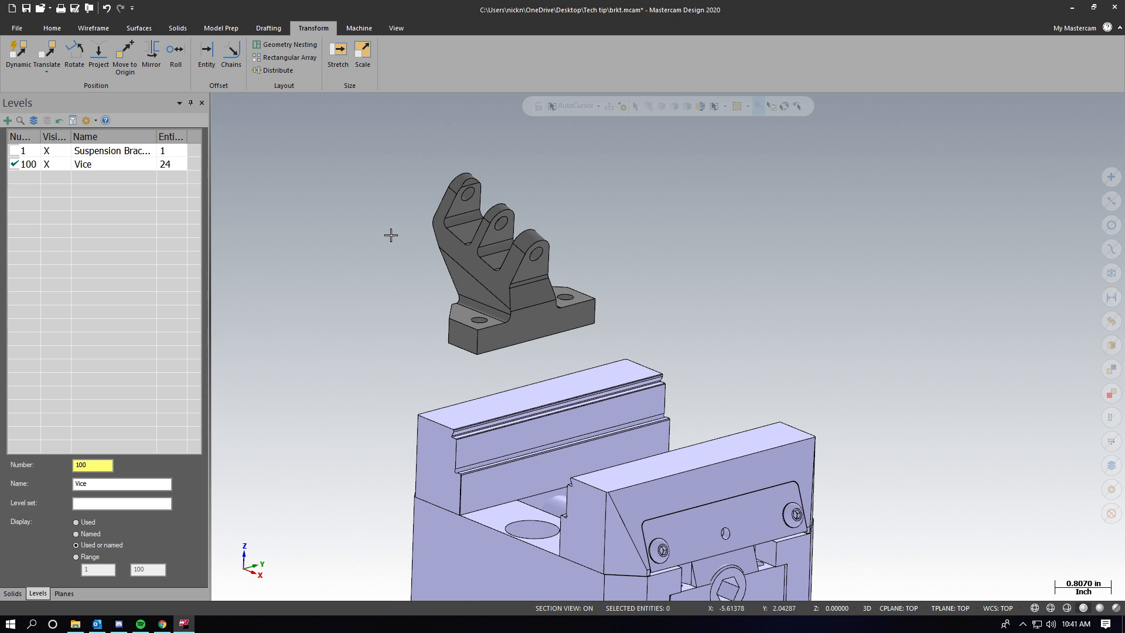
Step: Add a new level 2 named Stock and make it the active level
left_click(7, 120)
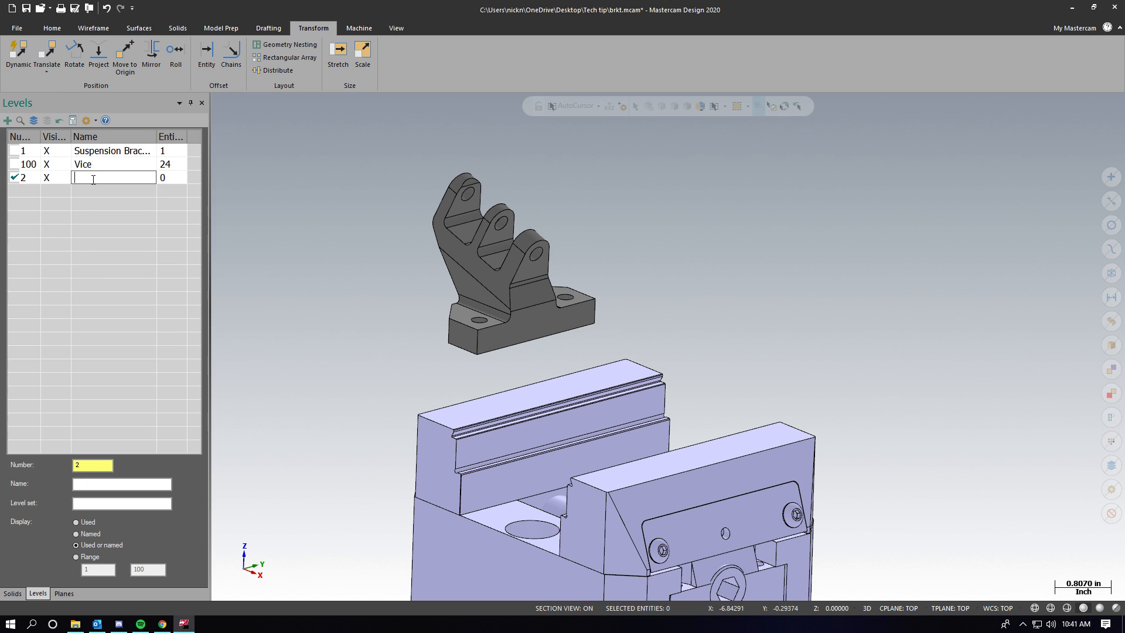
type("Strock")
key("Return")
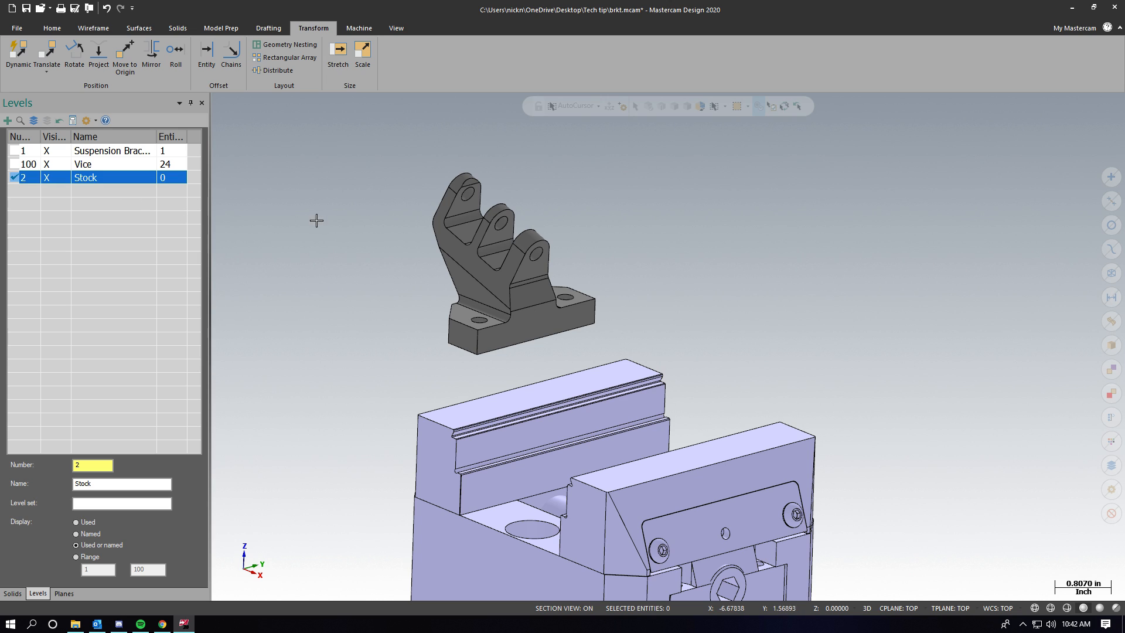
Step: Select the suspension bracket solid and start a rectangular bounding box around it
scroll(528, 223, "up", 1)
left_click(528, 222)
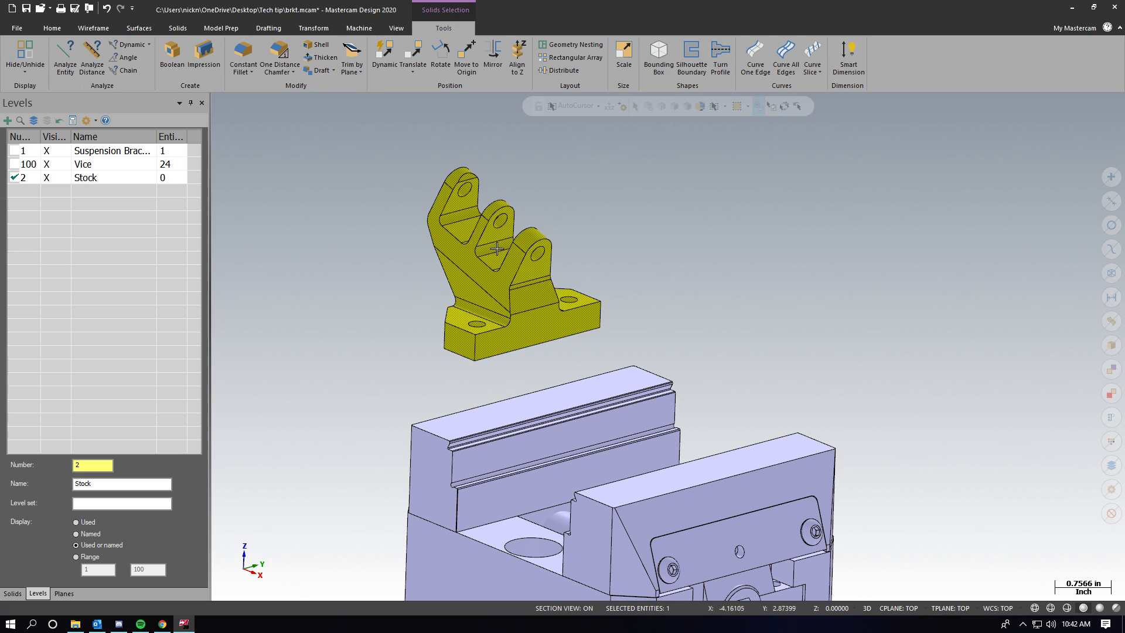
left_click(97, 29)
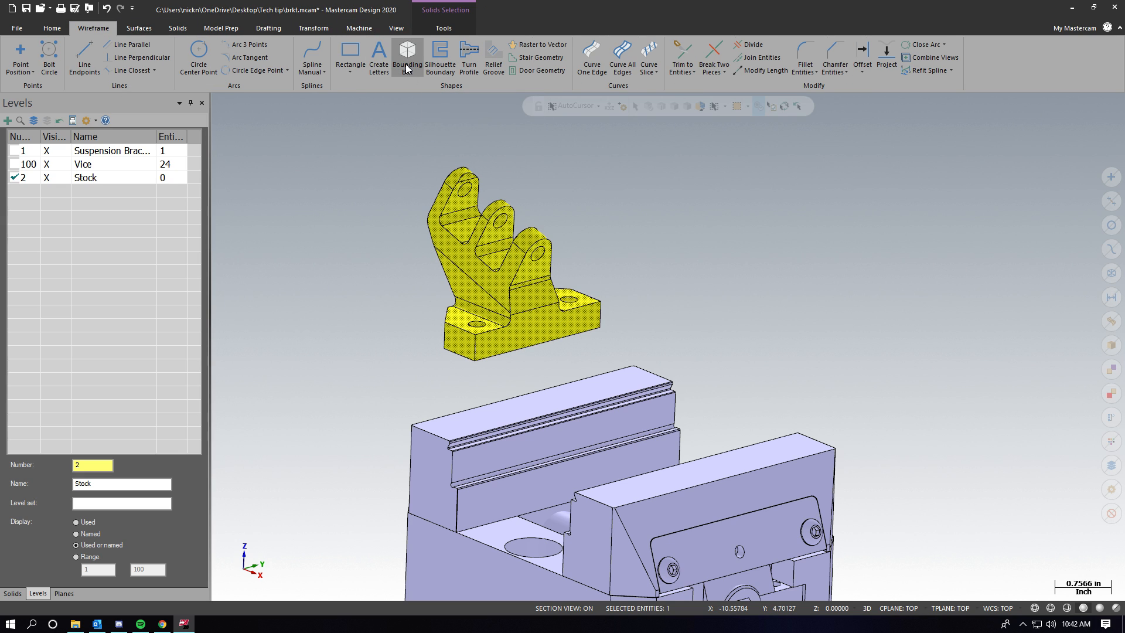
left_click(407, 56)
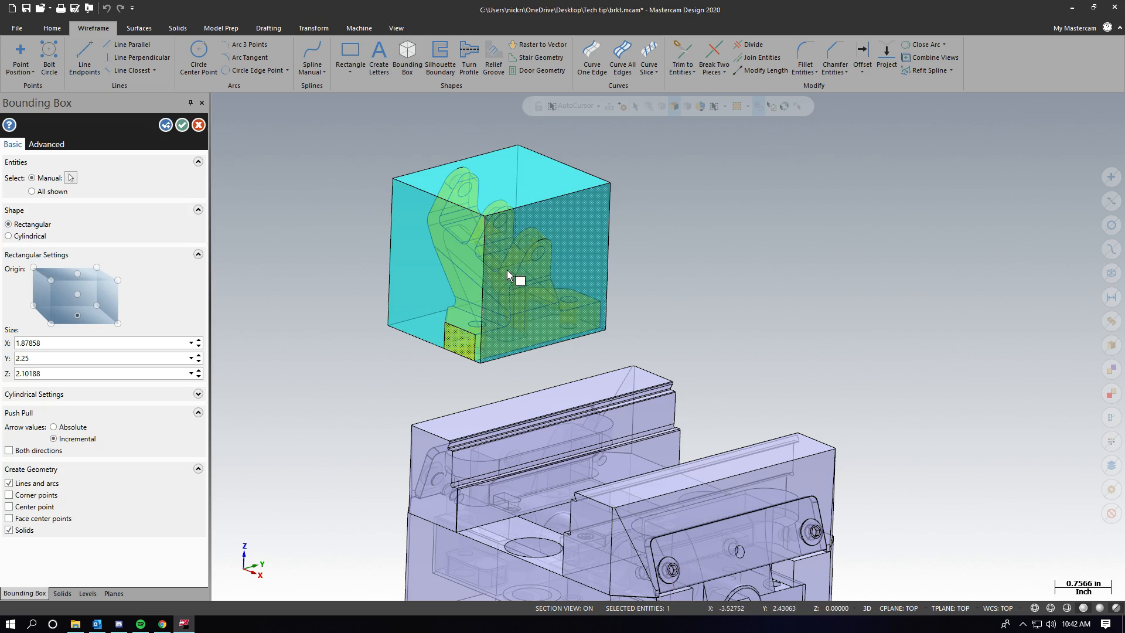
middle_click_drag(626, 200, 640, 170)
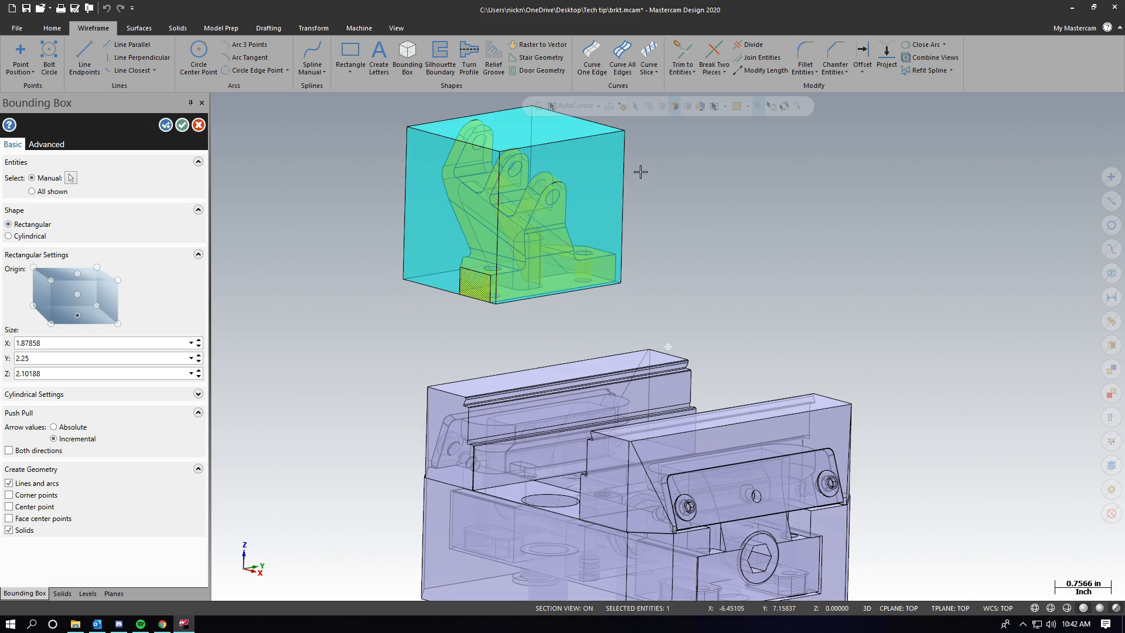
scroll(536, 272, "down", 1)
scroll(500, 207, "up", 2)
middle_click_drag(497, 201, 463, 235)
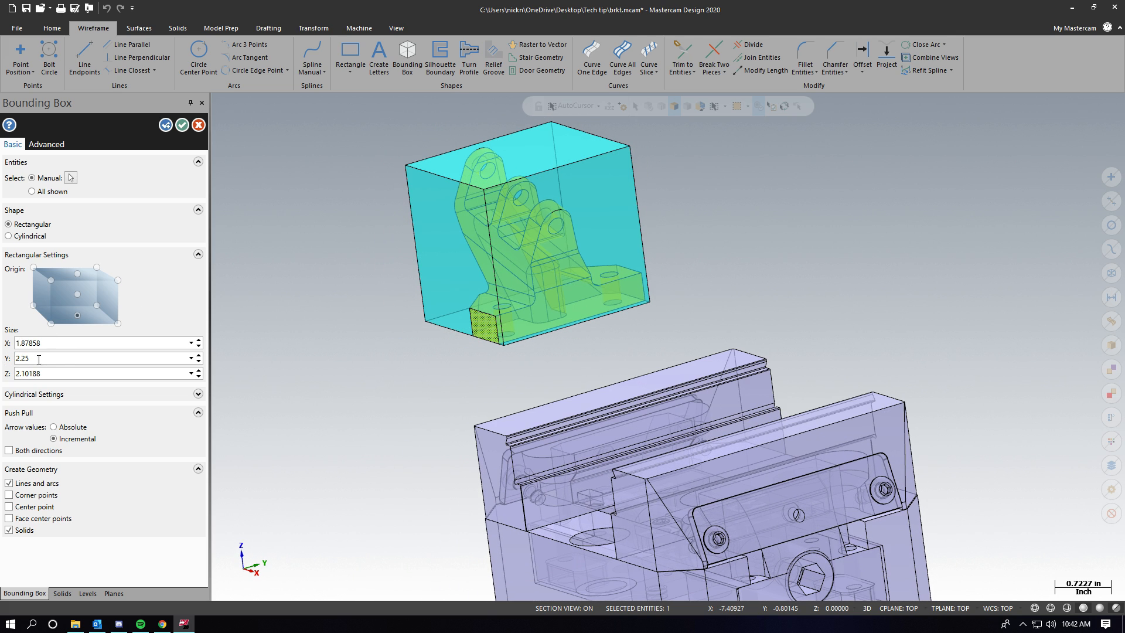
Step: Set the bounding box size to X 1.9 and Z 2.25, keeping Y at 2.25, and create it as lines and a solid
middle_click_drag(477, 271, 584, 218)
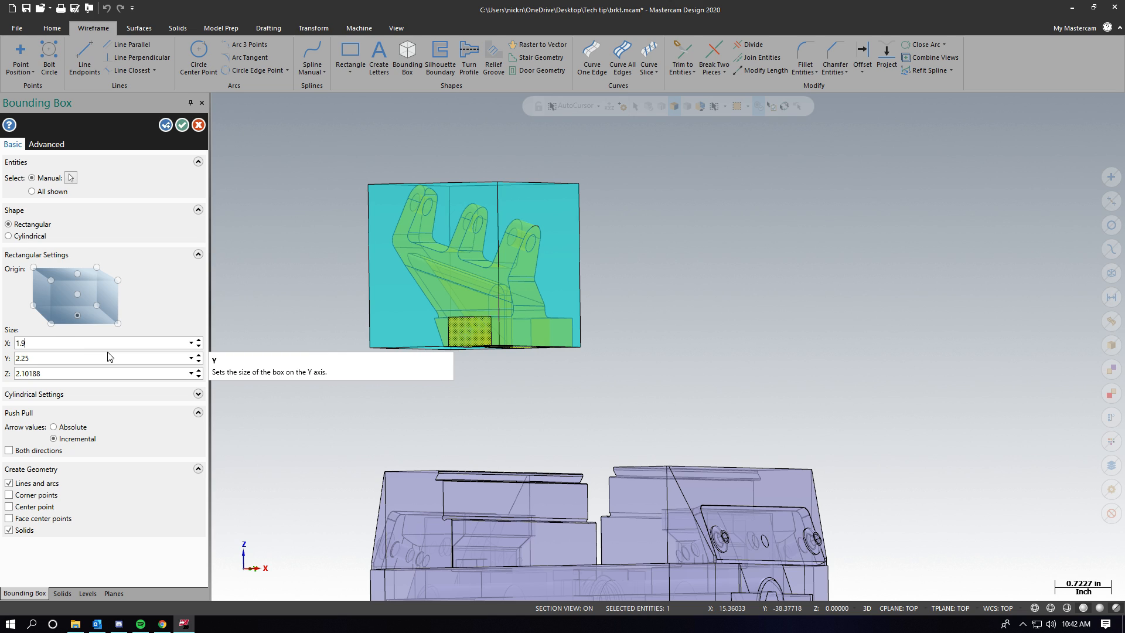
left_click(72, 358)
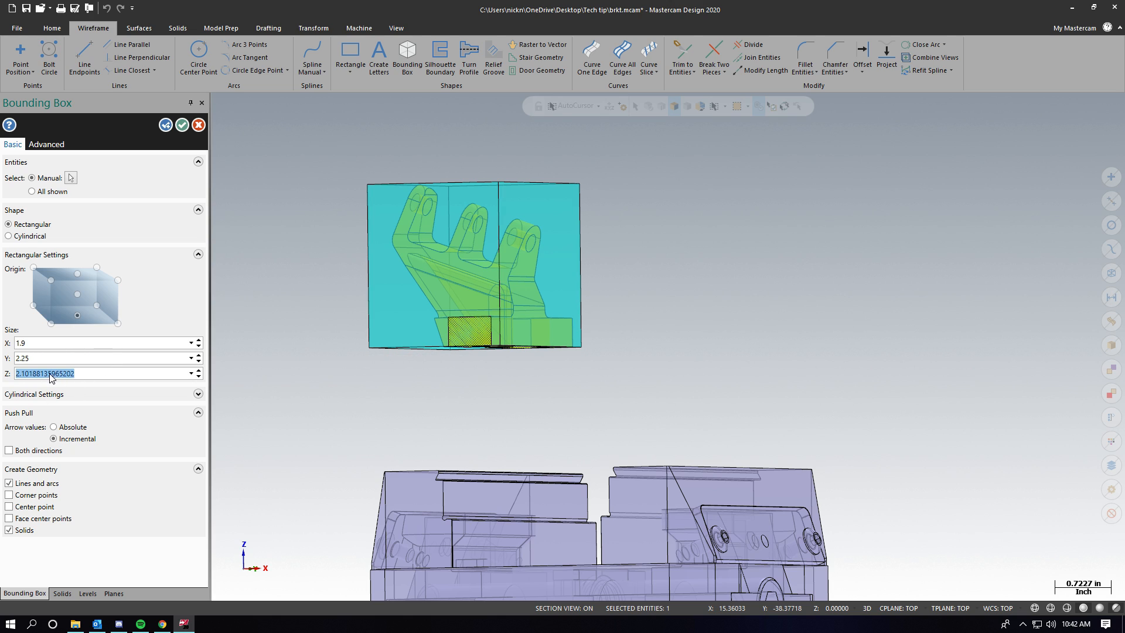
left_click(100, 372)
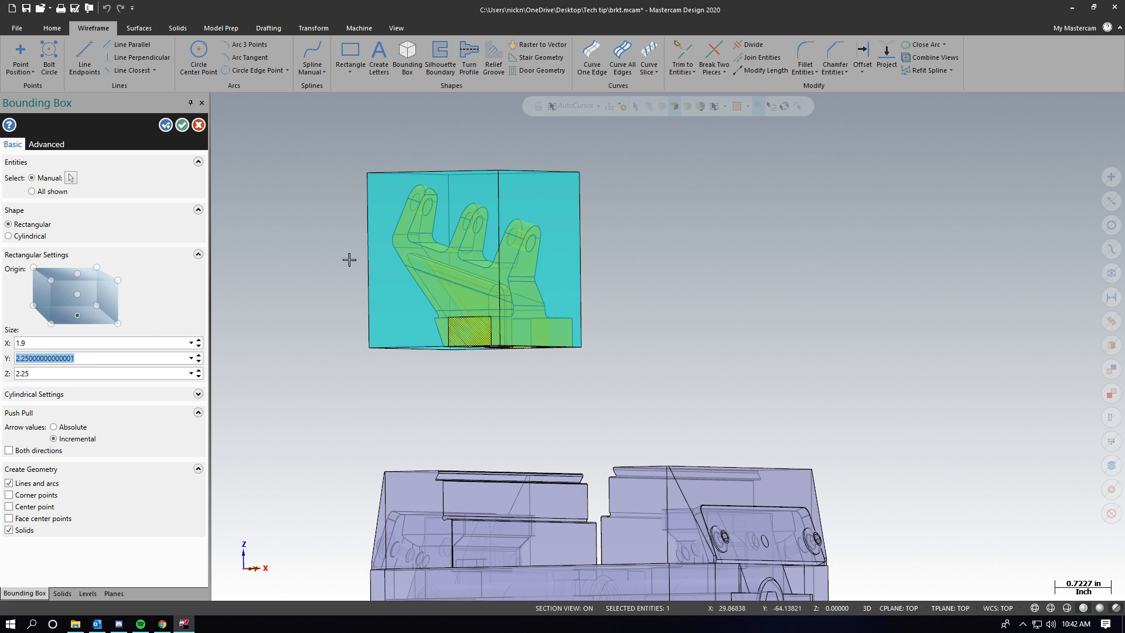
middle_click_drag(522, 196, 531, 229)
scroll(440, 240, "down", 1)
middle_click_drag(444, 253, 349, 258)
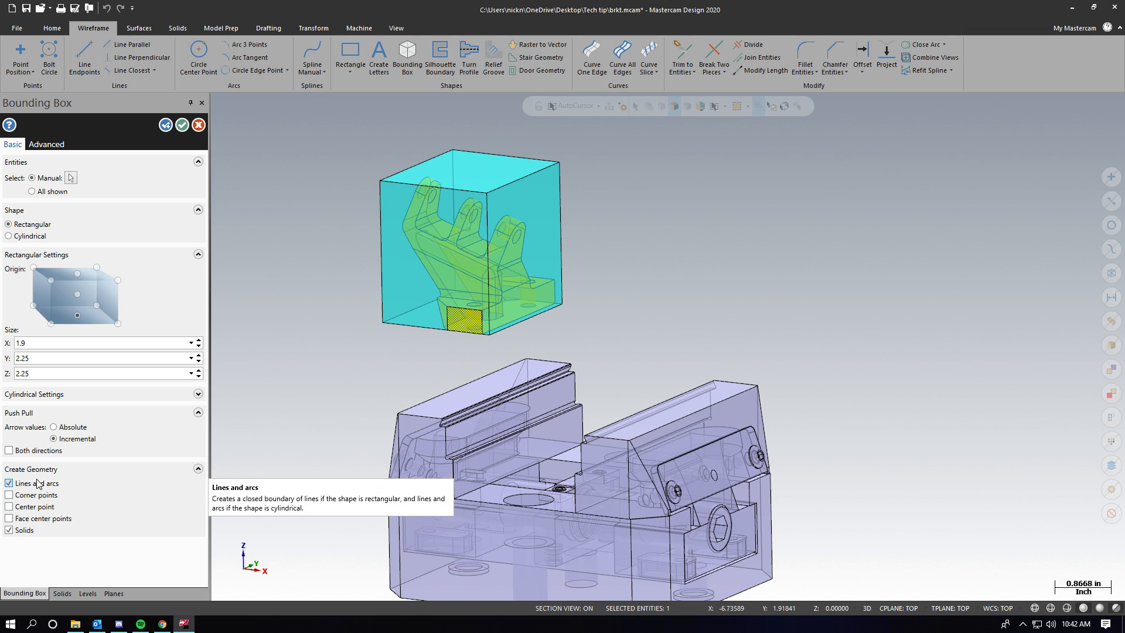
left_click(182, 124)
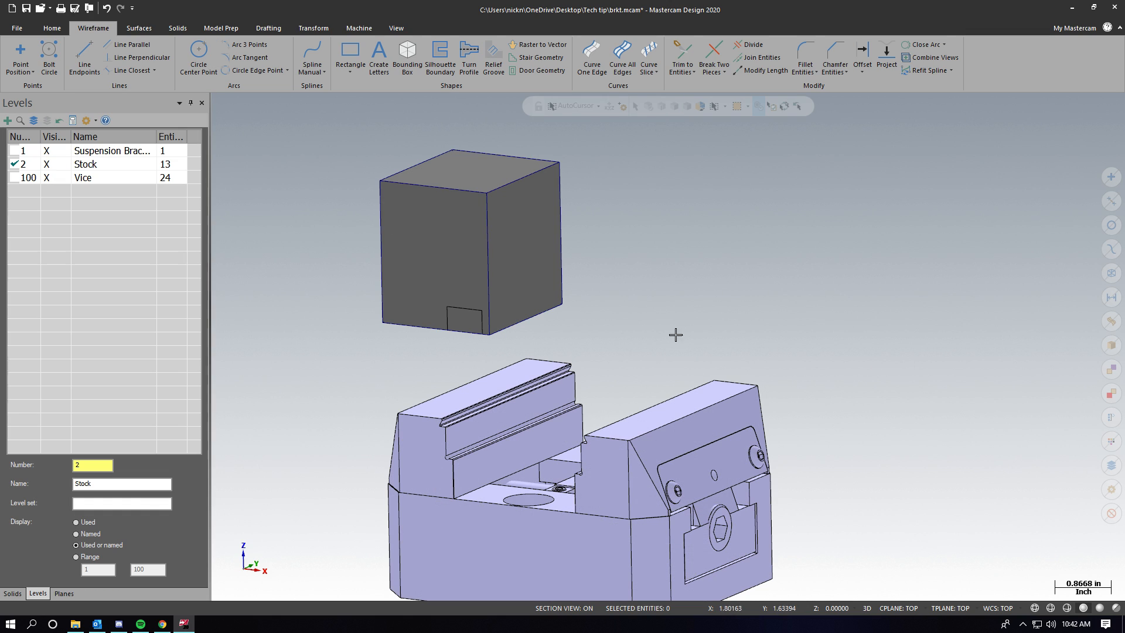
Step: Examine the stock block's underside and its position relative to the vise jaws
scroll(465, 213, "up", 4)
mouse_move(471, 224)
middle_mouse_down()
mouse_move(399, 230)
mouse_move(392, 216)
mouse_move(638, 215)
mouse_move(539, 186)
mouse_move(434, 206)
mouse_move(409, 231)
mouse_move(533, 256)
mouse_move(491, 256)
mouse_move(673, 359)
mouse_move(695, 336)
middle_mouse_up()
scroll(488, 237, "down", 2)
scroll(532, 256, "up", 1)
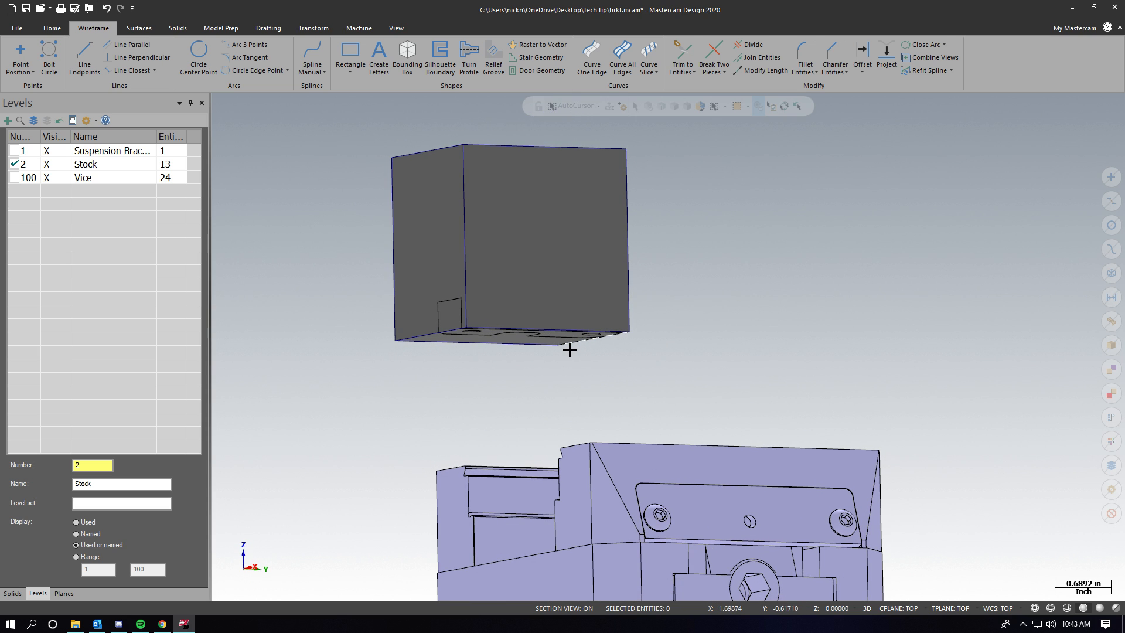
middle_click_drag(569, 349, 557, 284)
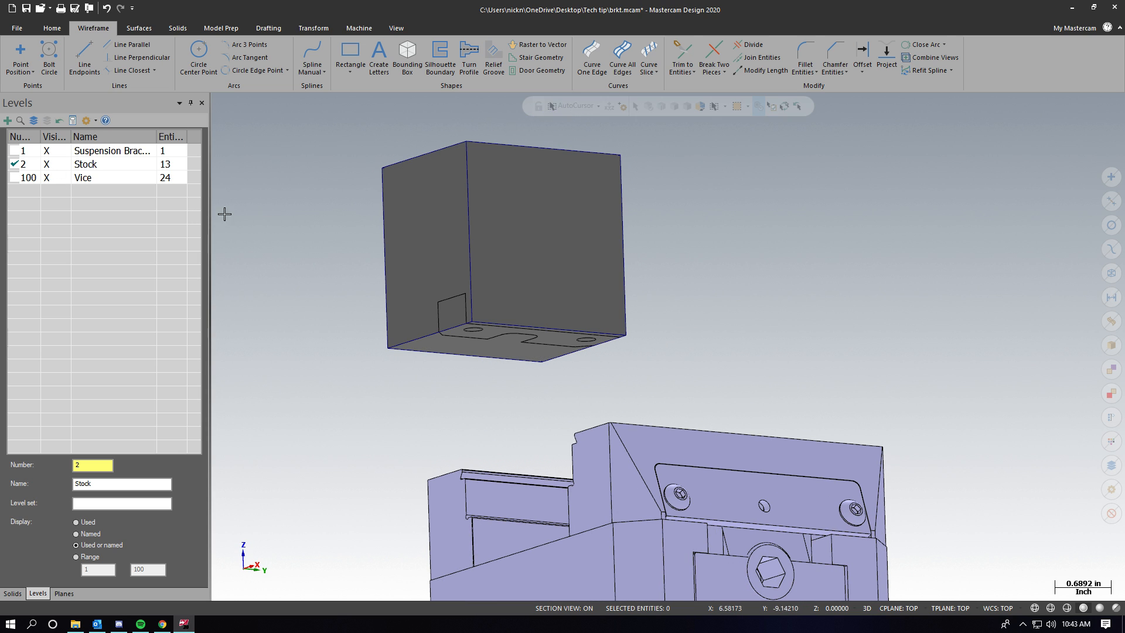
scroll(577, 298, "down", 1)
middle_click_drag(668, 346, 517, 376)
scroll(682, 368, "down", 1)
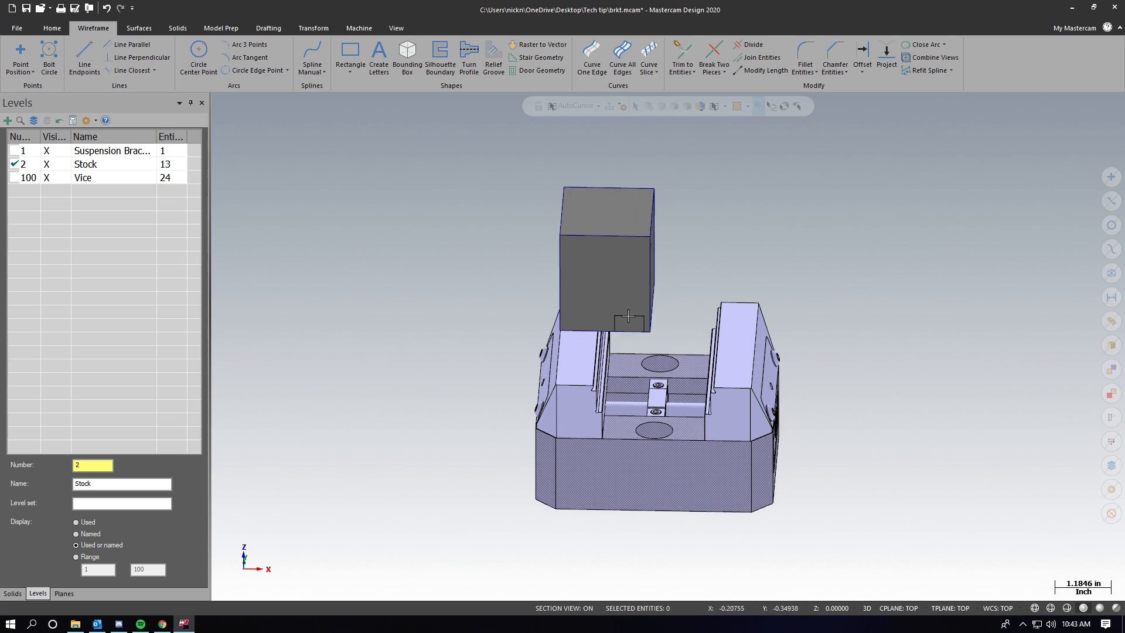
middle_click_drag(701, 376, 652, 294)
scroll(648, 294, "up", 4)
mouse_move(607, 325)
middle_mouse_down()
mouse_move(557, 352)
mouse_move(479, 362)
mouse_move(527, 318)
mouse_move(483, 341)
middle_mouse_up()
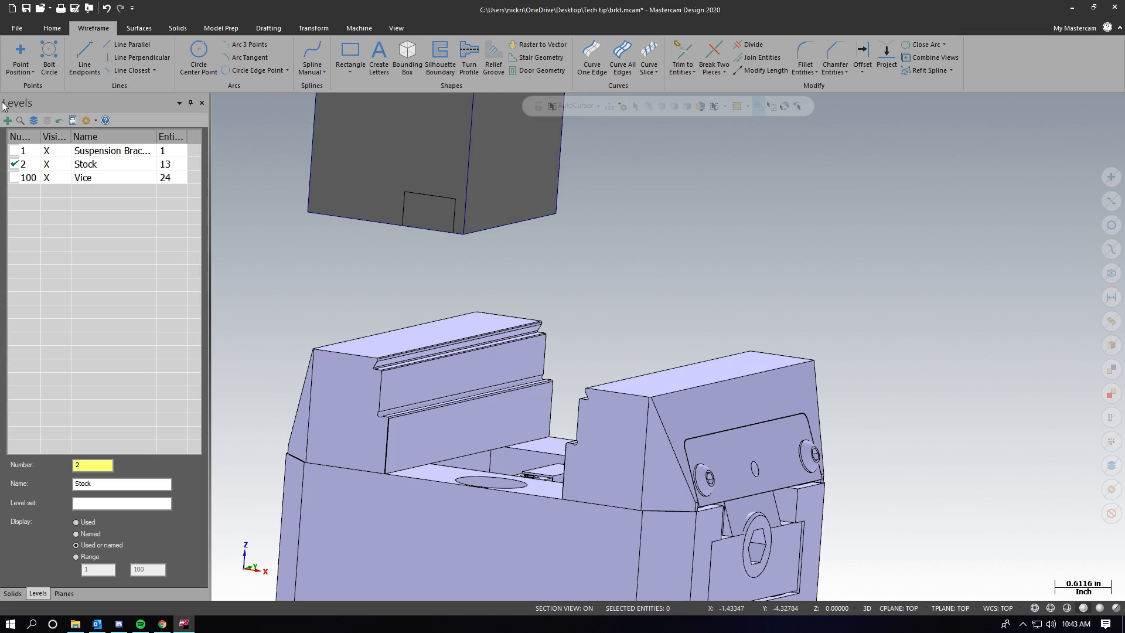
Step: Draw a line across the vise opening between the midpoints of the two jaws' upper step edges
left_click(97, 56)
scroll(454, 367, "up", 6)
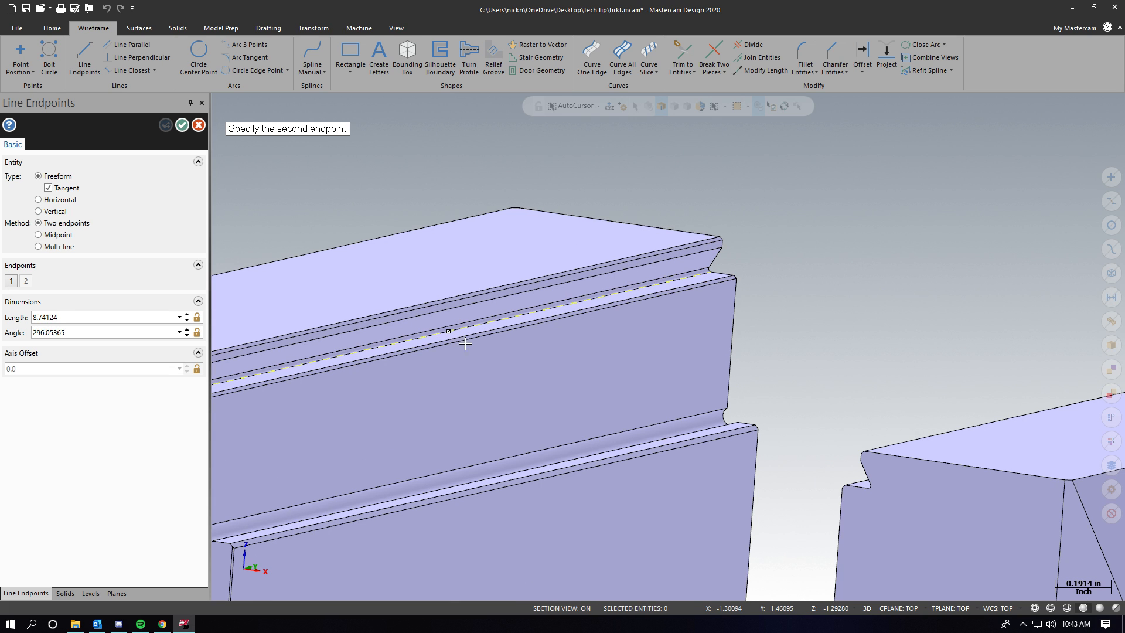
scroll(434, 380, "down", 3)
middle_click_drag(490, 400, 617, 408)
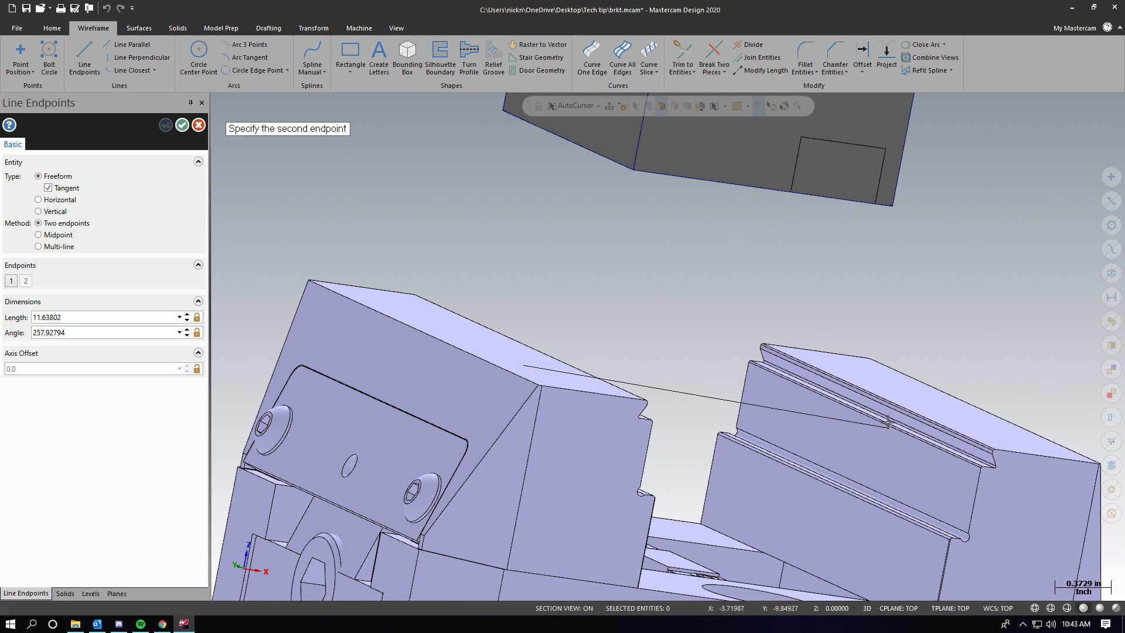
scroll(883, 417, "up", 4)
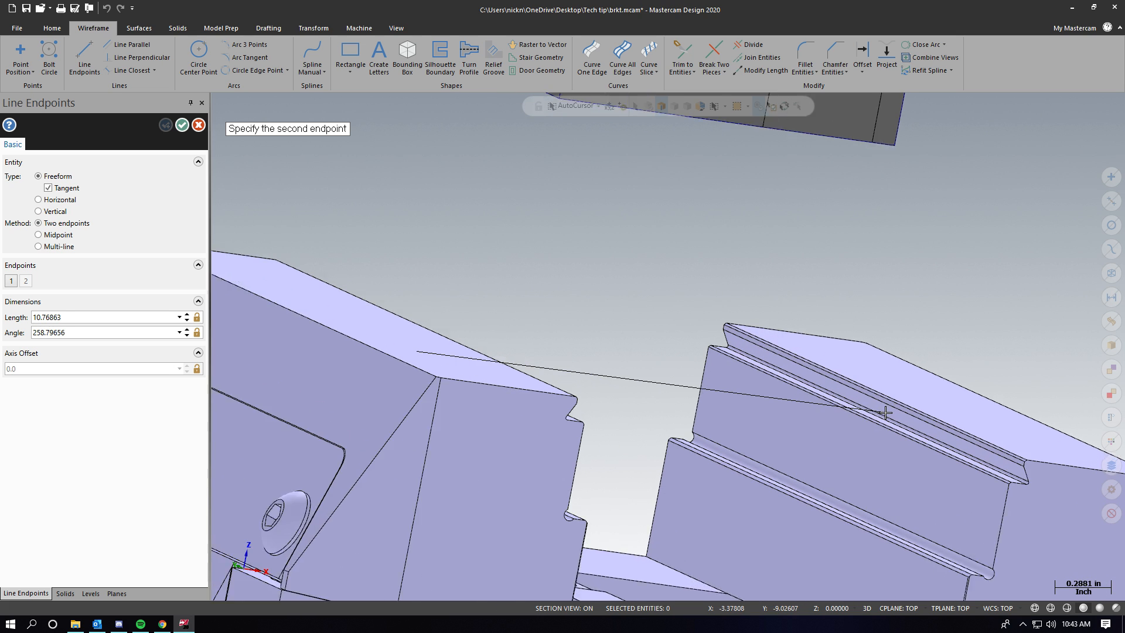
scroll(586, 270, "down", 2)
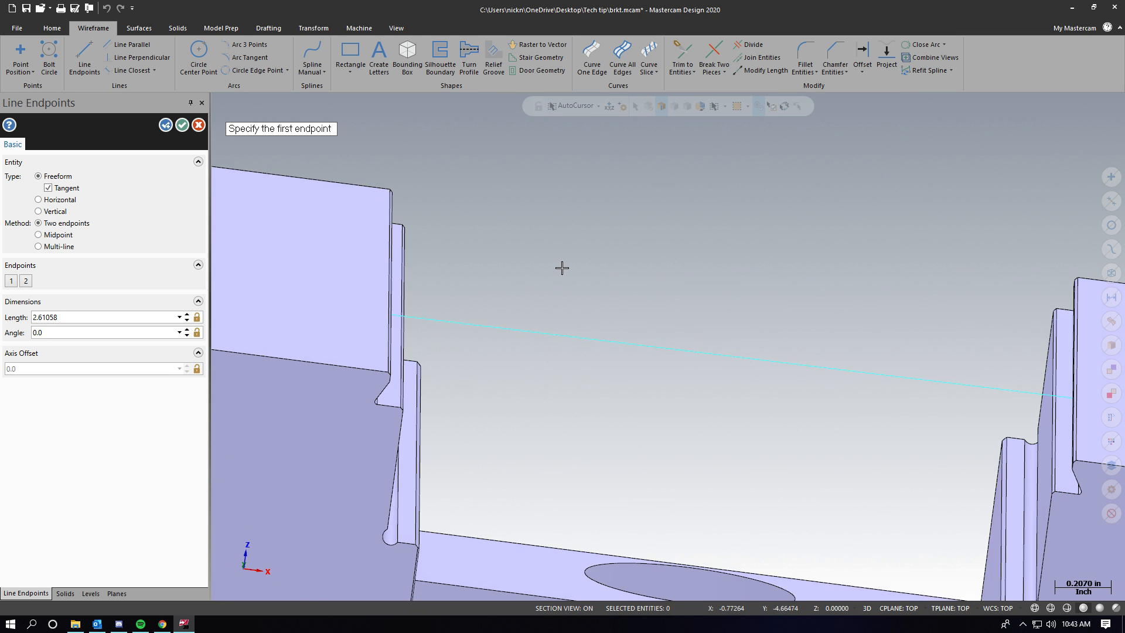
left_click(182, 125)
Step: Place a point at the midpoint of the line between the vise jaws
left_click(21, 58)
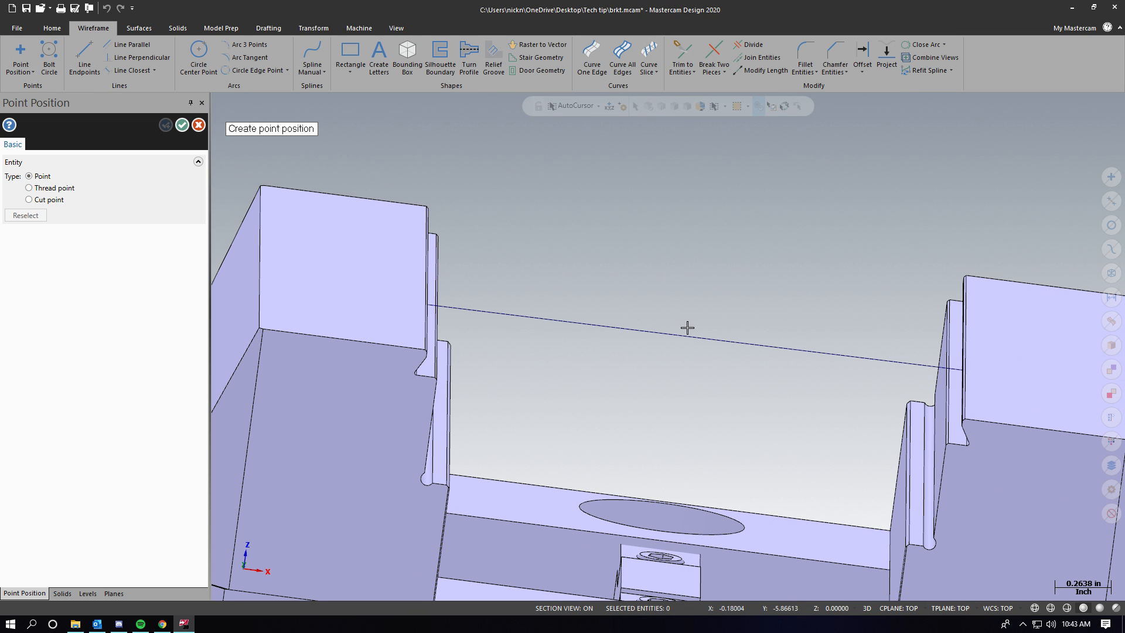
scroll(485, 292, "down", 2)
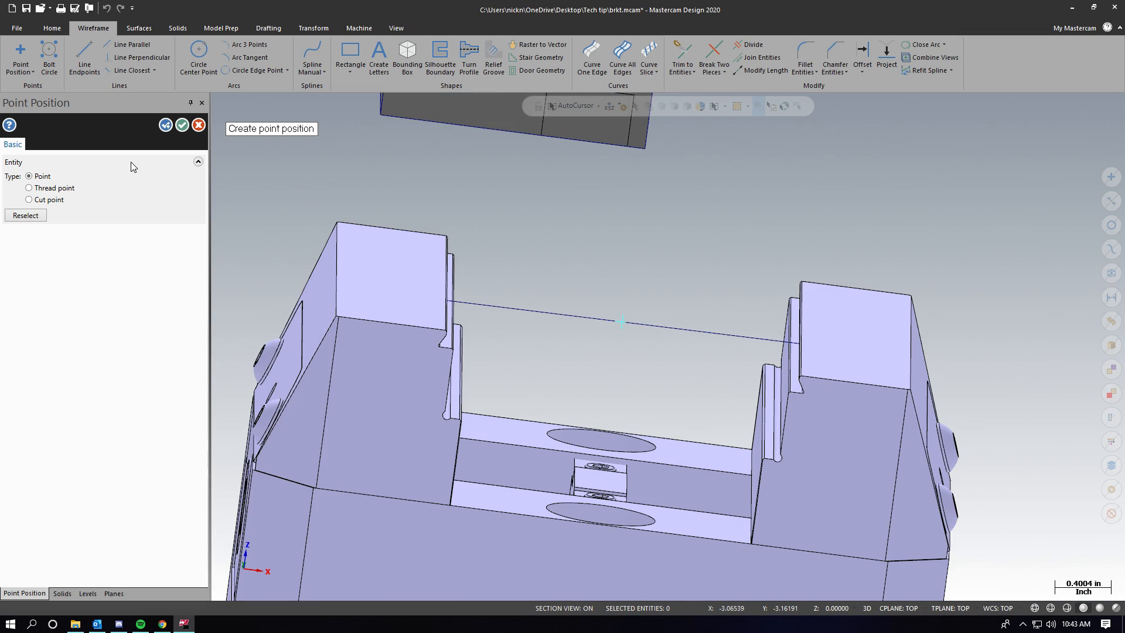
left_click(183, 125)
Step: Draw a line across the stock block's underside between opposite edge midpoints and place a point at its midpoint
middle_click_drag(678, 332, 535, 318)
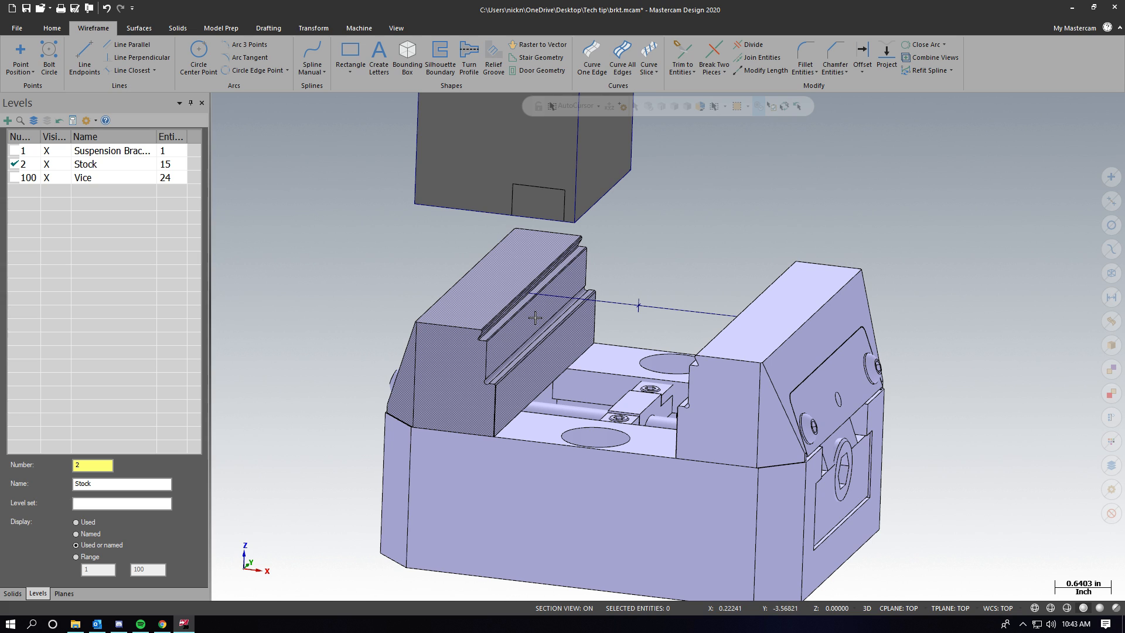
scroll(534, 318, "down", 2)
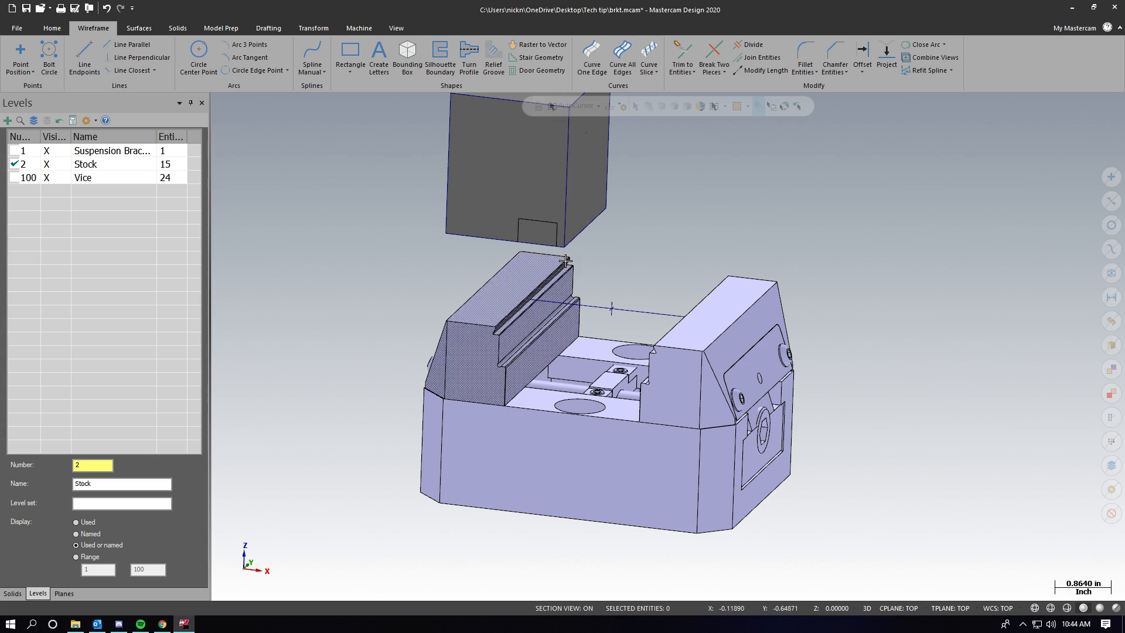
middle_click_drag(565, 293, 411, 192)
scroll(411, 193, "up", 4)
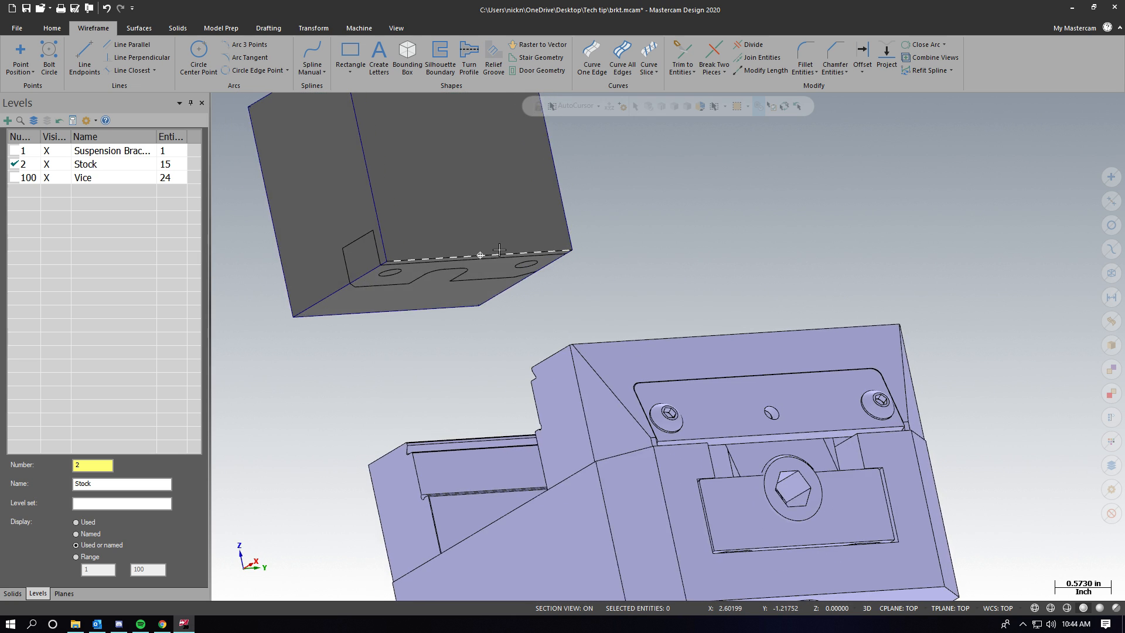
left_click(84, 56)
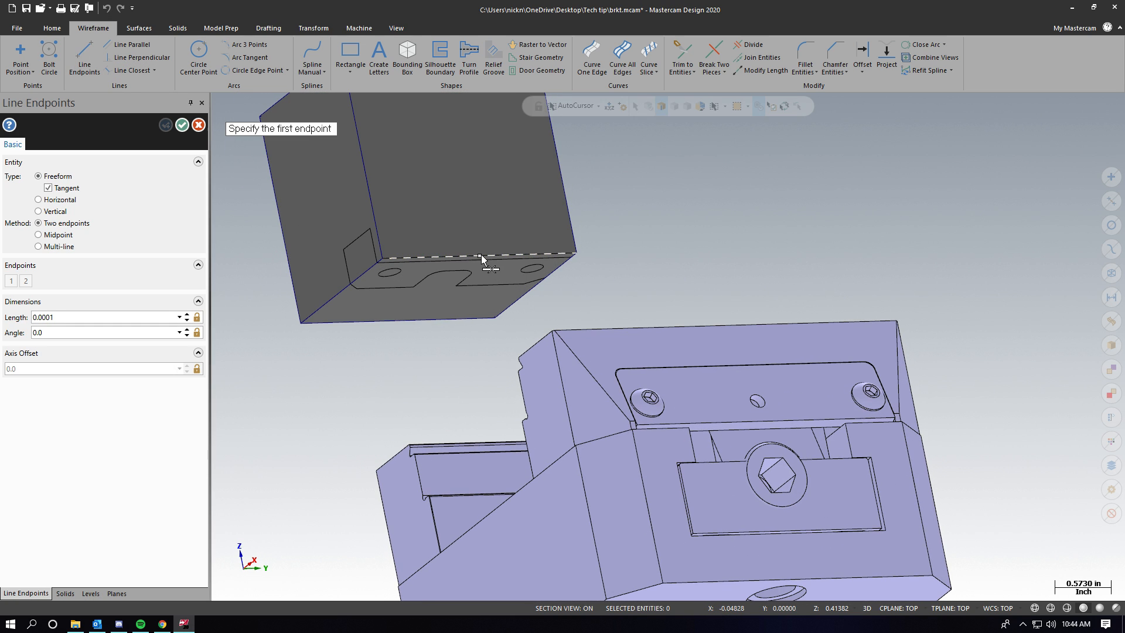
left_click(183, 126)
left_click(21, 55)
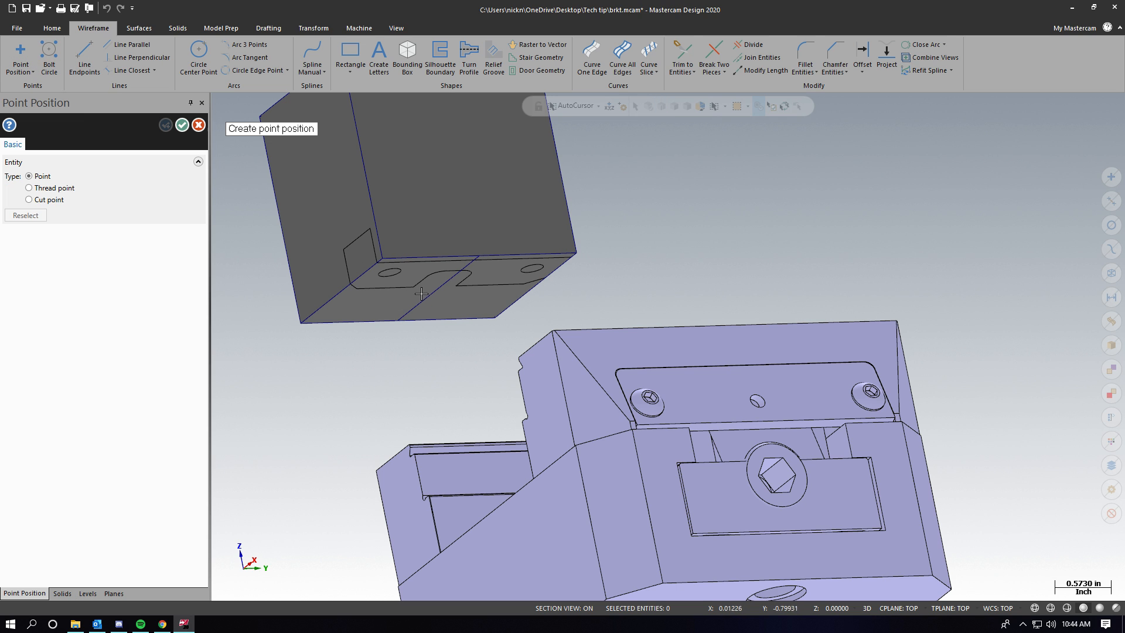
left_click(182, 125)
Step: Examine the stock block and the vise with their reference lines and points from several angles
middle_click_drag(515, 275, 198, 237)
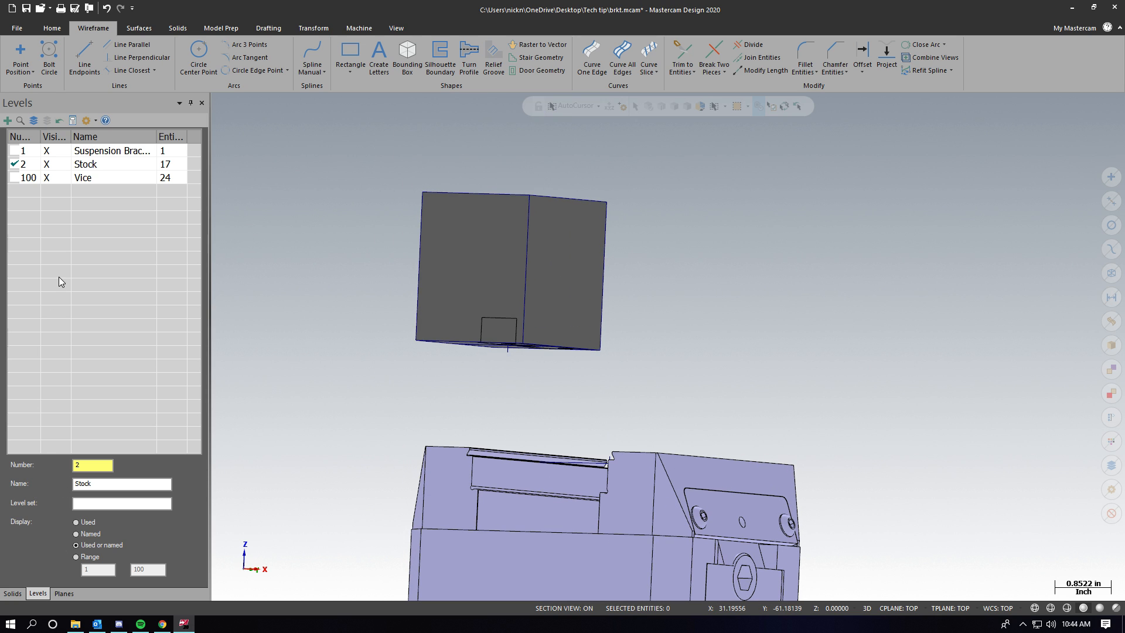
middle_click_drag(563, 304, 535, 369)
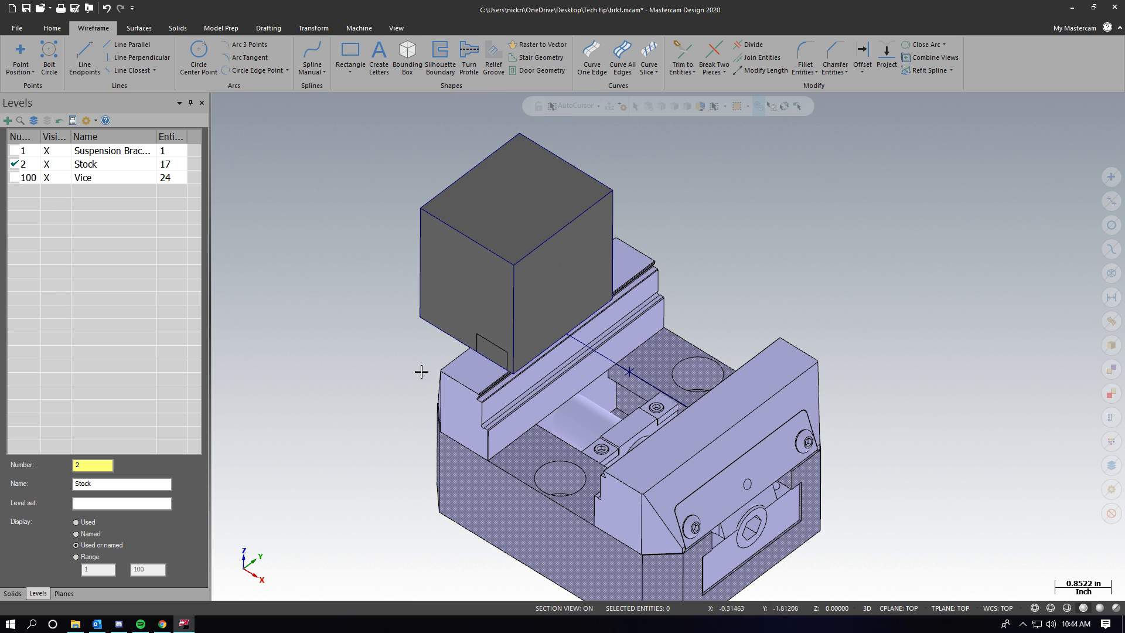
middle_click_drag(558, 328, 558, 299)
scroll(560, 296, "down", 2)
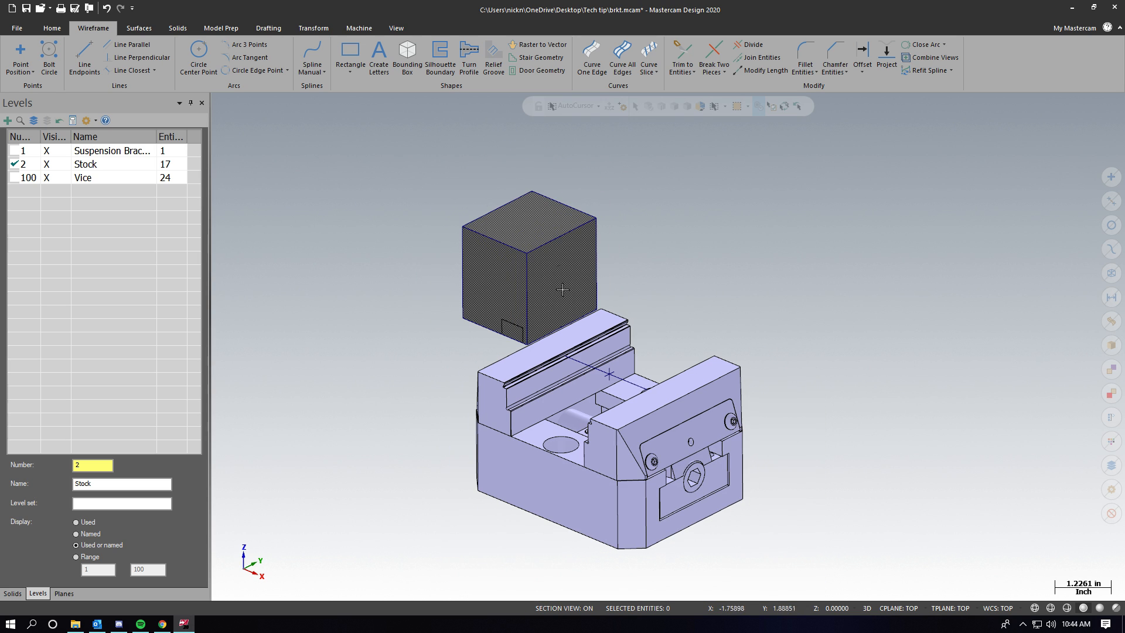
middle_click_drag(693, 486, 696, 469)
middle_click_drag(577, 309, 518, 355)
scroll(539, 311, "up", 3)
scroll(532, 305, "down", 1)
middle_click_drag(531, 316, 676, 365)
scroll(676, 365, "down", 1)
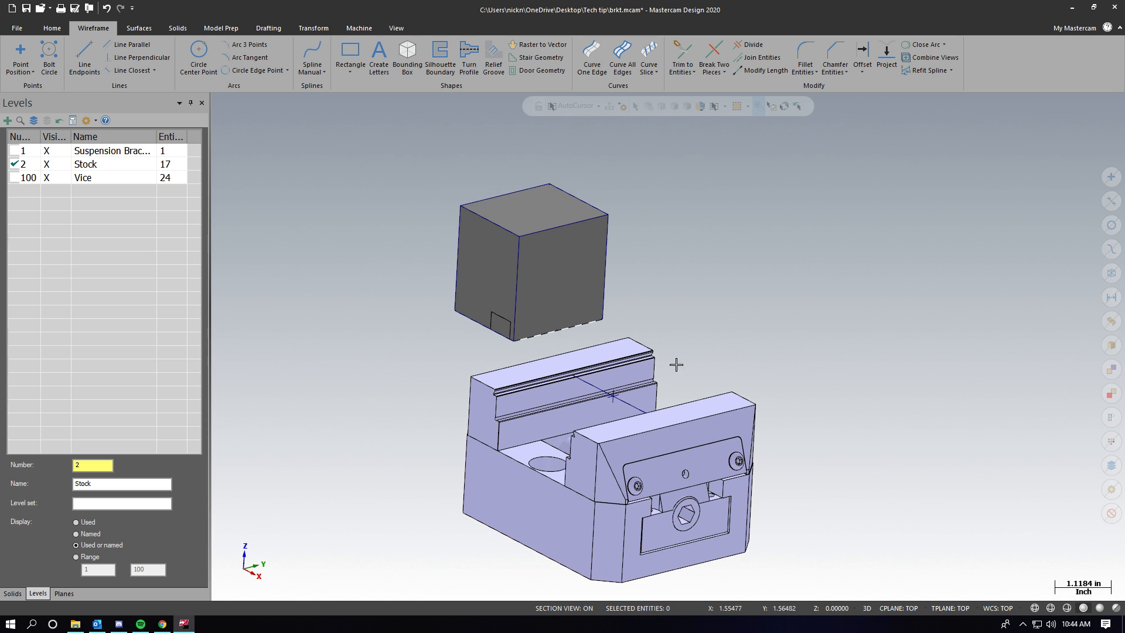
scroll(508, 391, "down", 1)
middle_click_drag(507, 391, 545, 388)
left_click(528, 401)
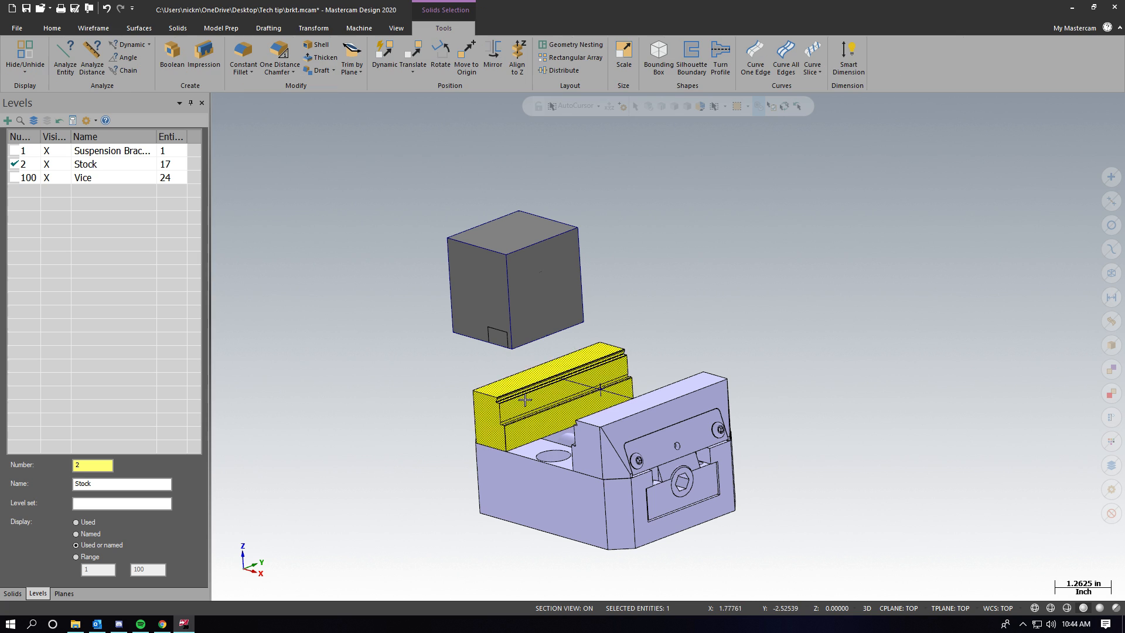
left_click(627, 466)
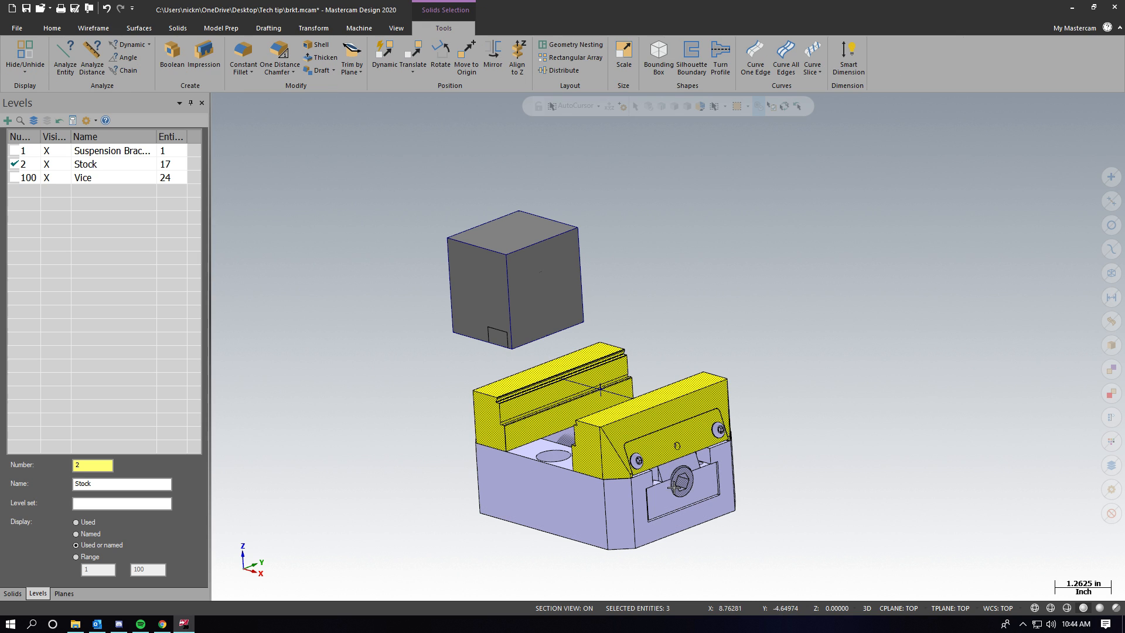
middle_click_drag(672, 495, 464, 436)
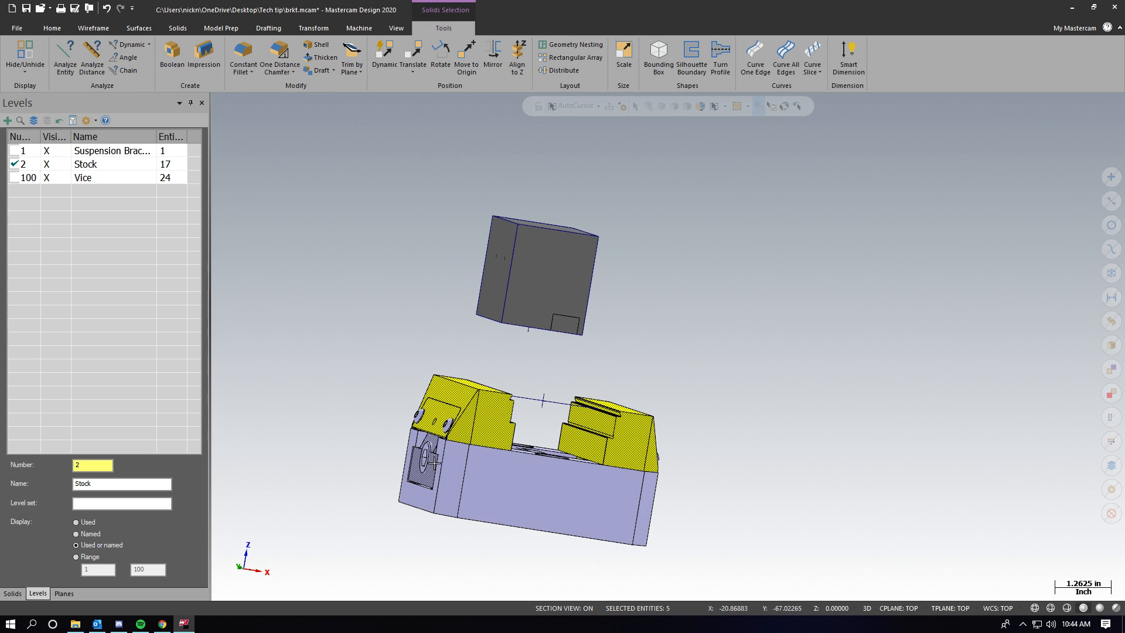
left_click(1111, 514)
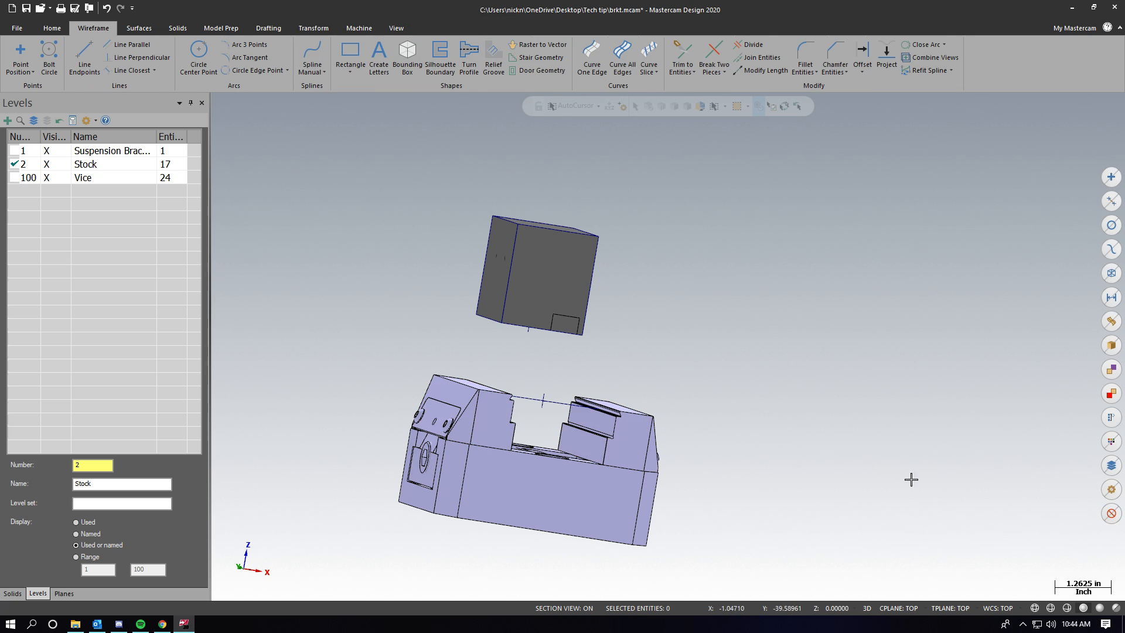
Step: Dynamically move the vise with its reference geometry from the midpoint between the jaws to the center point on the stock's underside
middle_click_drag(912, 547, 303, 373)
left_click_drag(303, 373, 760, 557)
middle_click_drag(760, 557, 469, 323)
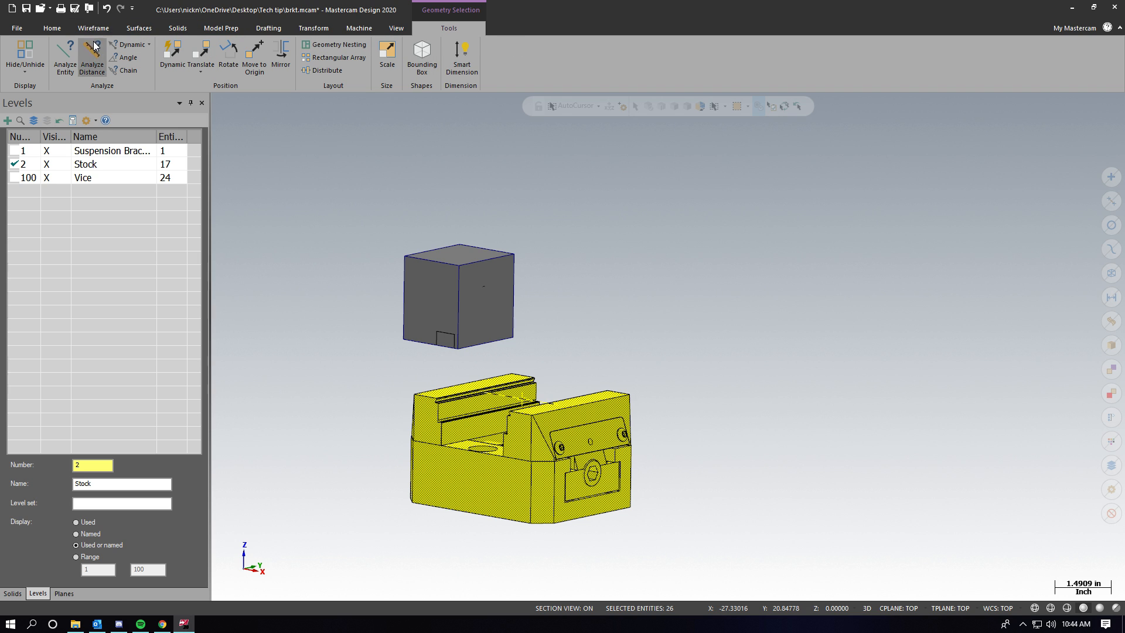
left_click(169, 53)
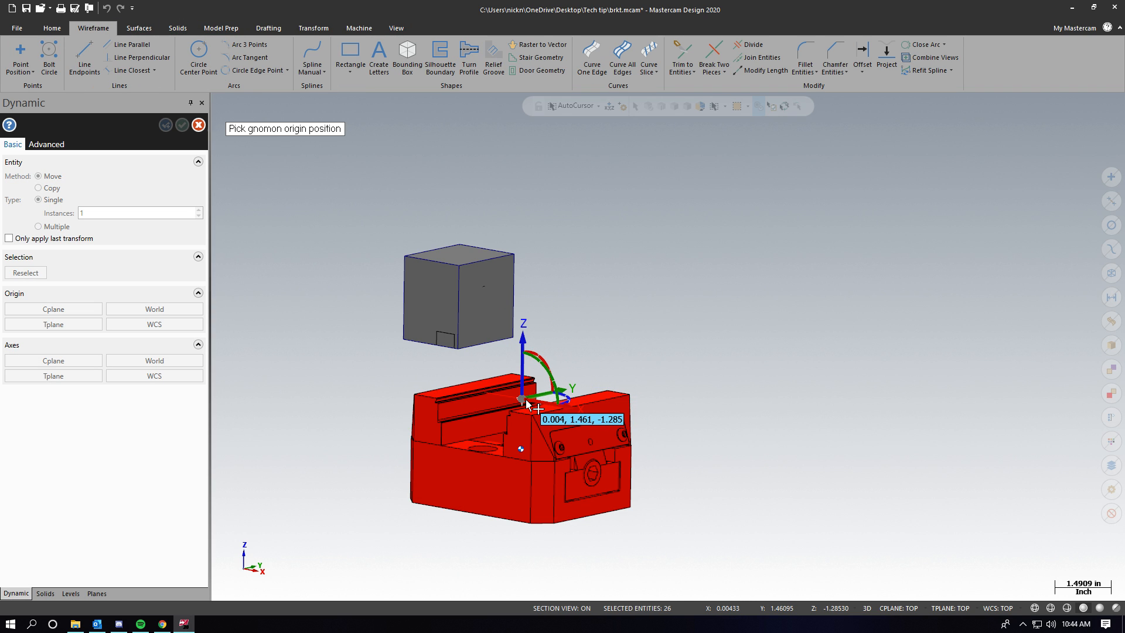
left_click(526, 402)
middle_click_drag(568, 431, 538, 391)
left_click(538, 392)
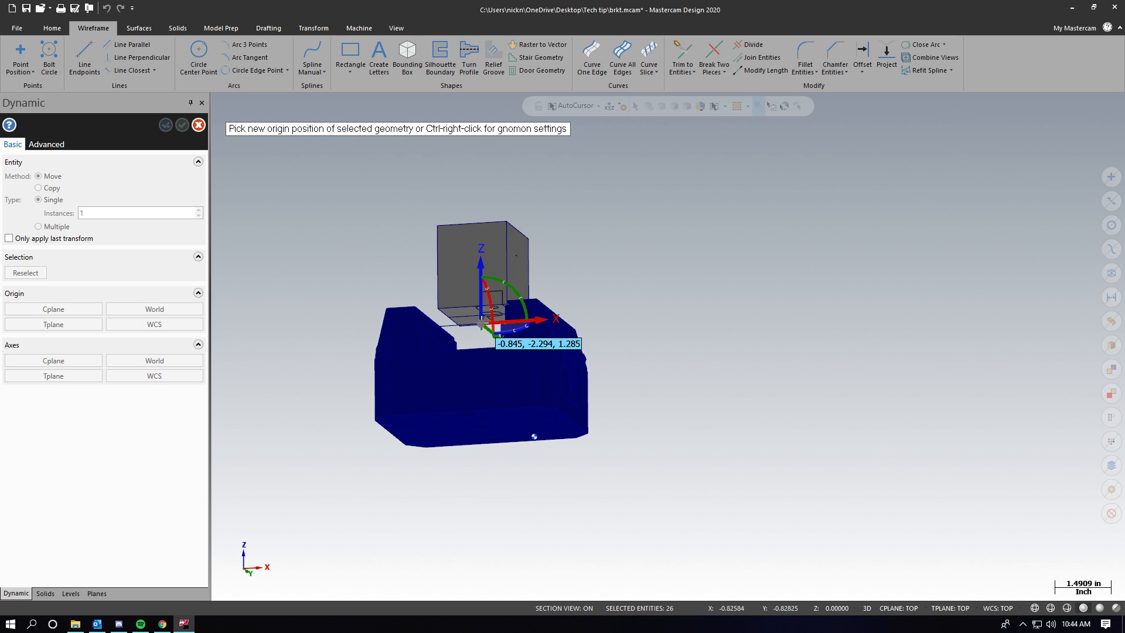
left_click(476, 319)
middle_click_drag(475, 320, 474, 353)
scroll(500, 296, "up", 2)
scroll(501, 296, "up", 2)
middle_click_drag(536, 328, 451, 387)
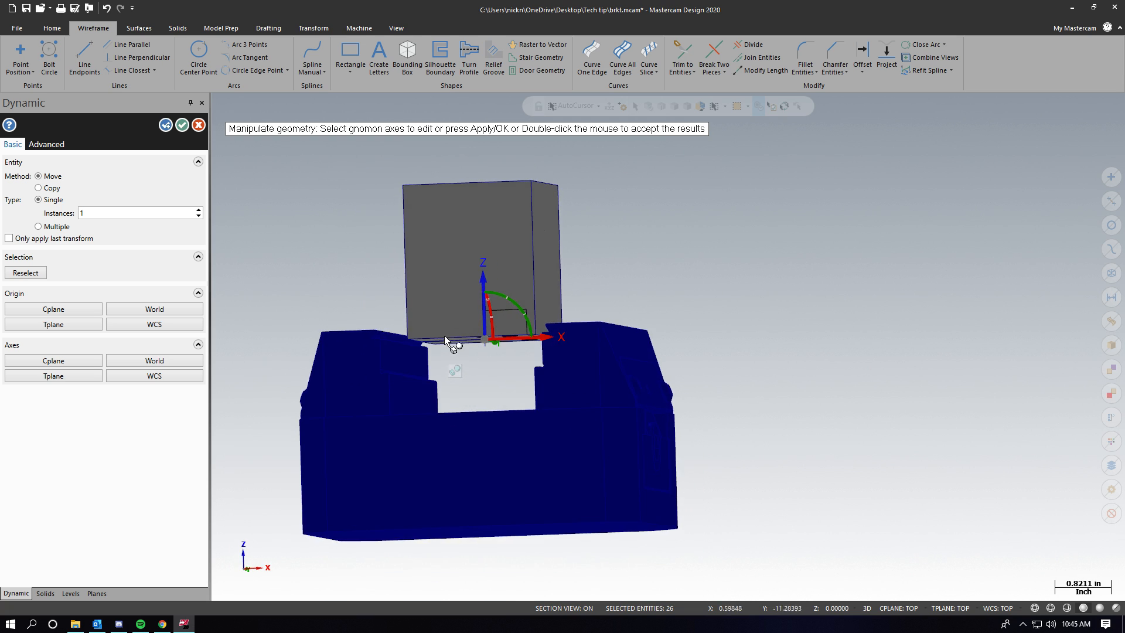
scroll(375, 325, "up", 1)
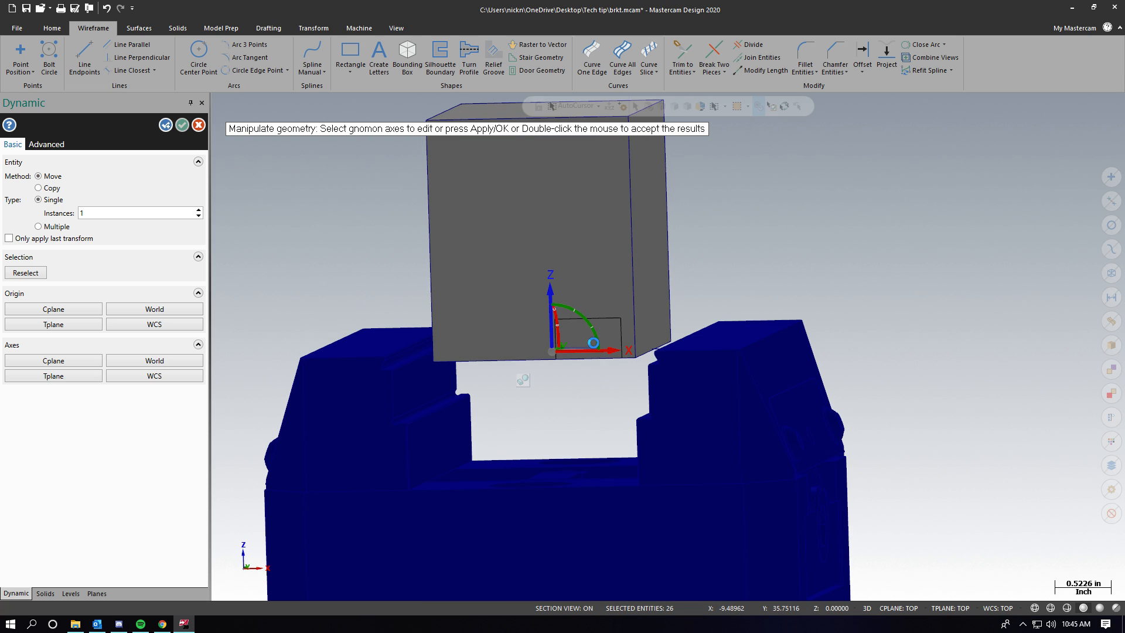
mouse_move(560, 302)
middle_mouse_down()
mouse_move(563, 281)
mouse_move(560, 298)
mouse_move(554, 281)
middle_mouse_up()
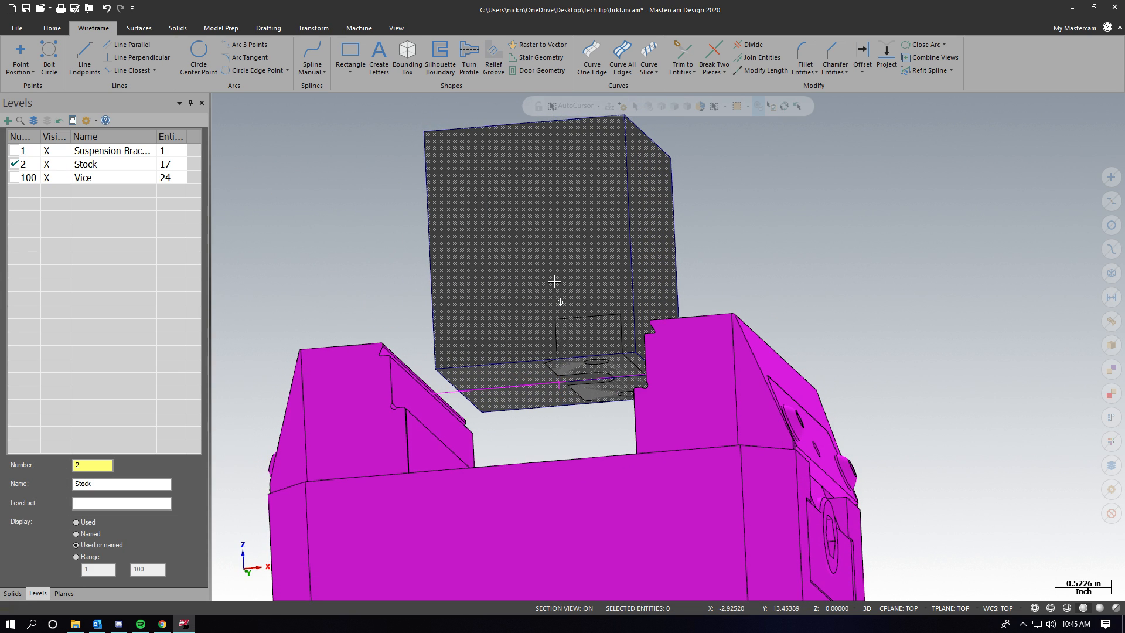
Step: Remove the stock solid's history and extend its bottom face down to the vise jaw's lower step edge with Push-Pull
left_click(174, 31)
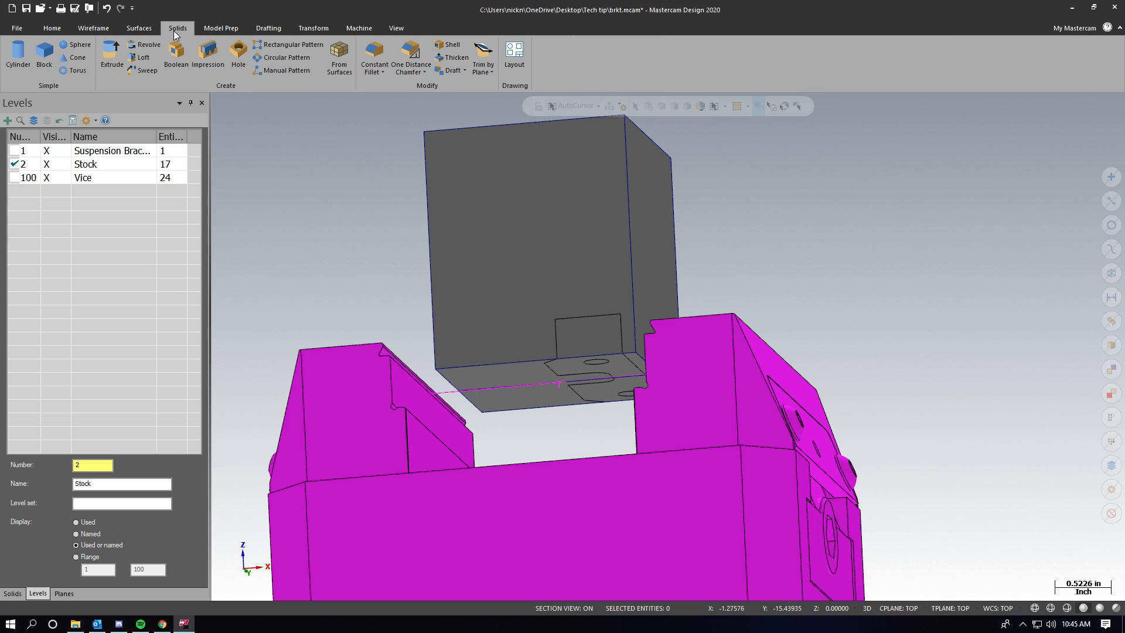
left_click(206, 31)
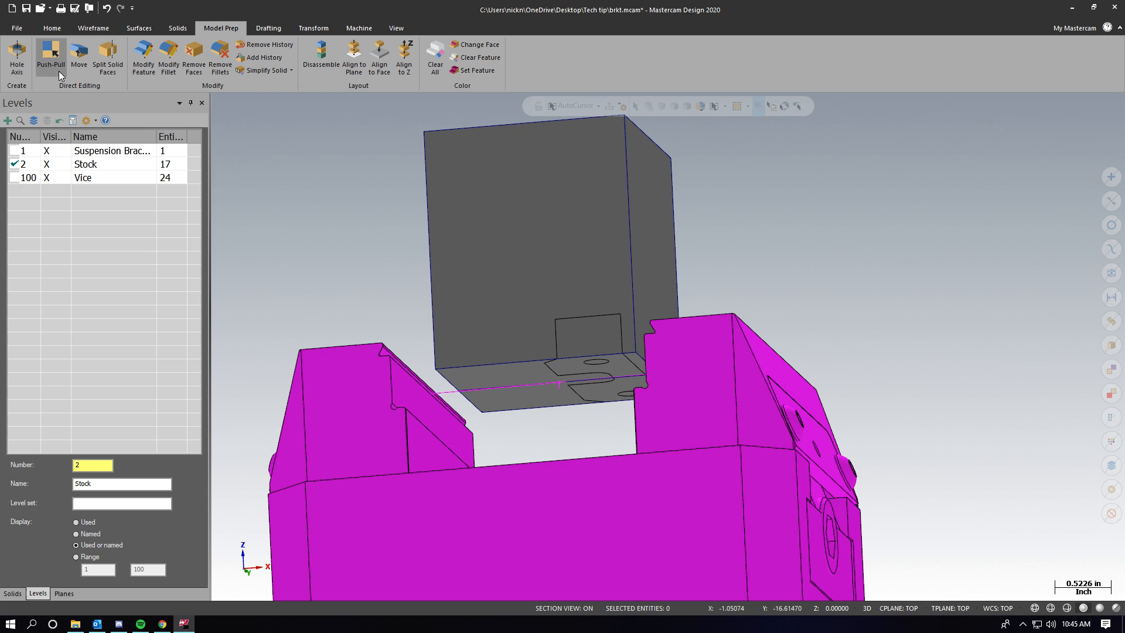
left_click(49, 56)
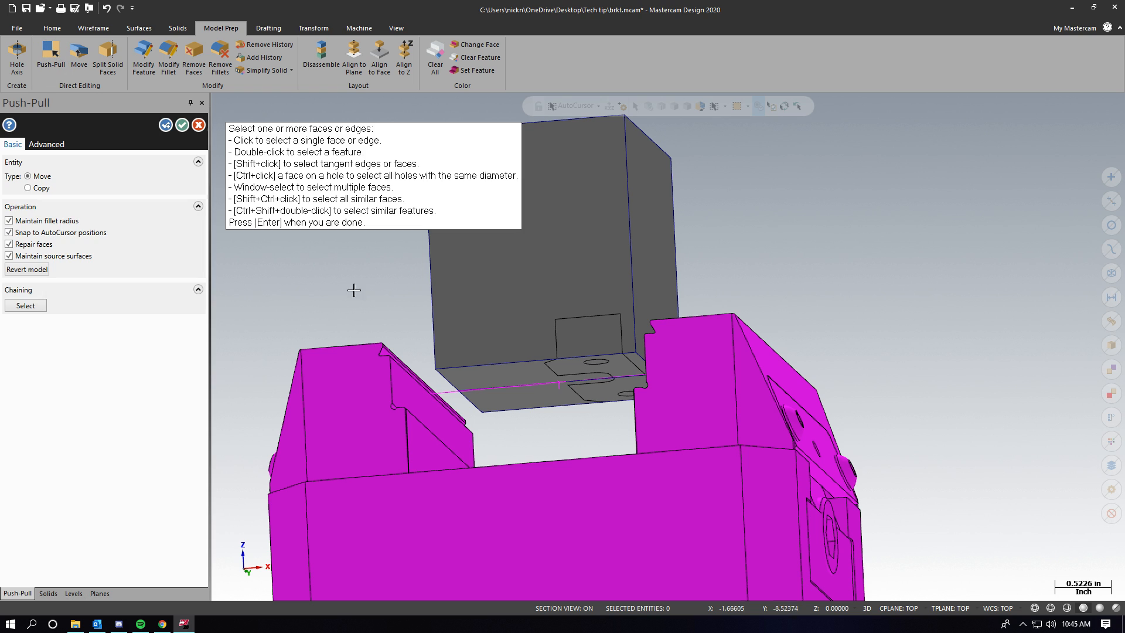
left_click(479, 382)
left_click(198, 203)
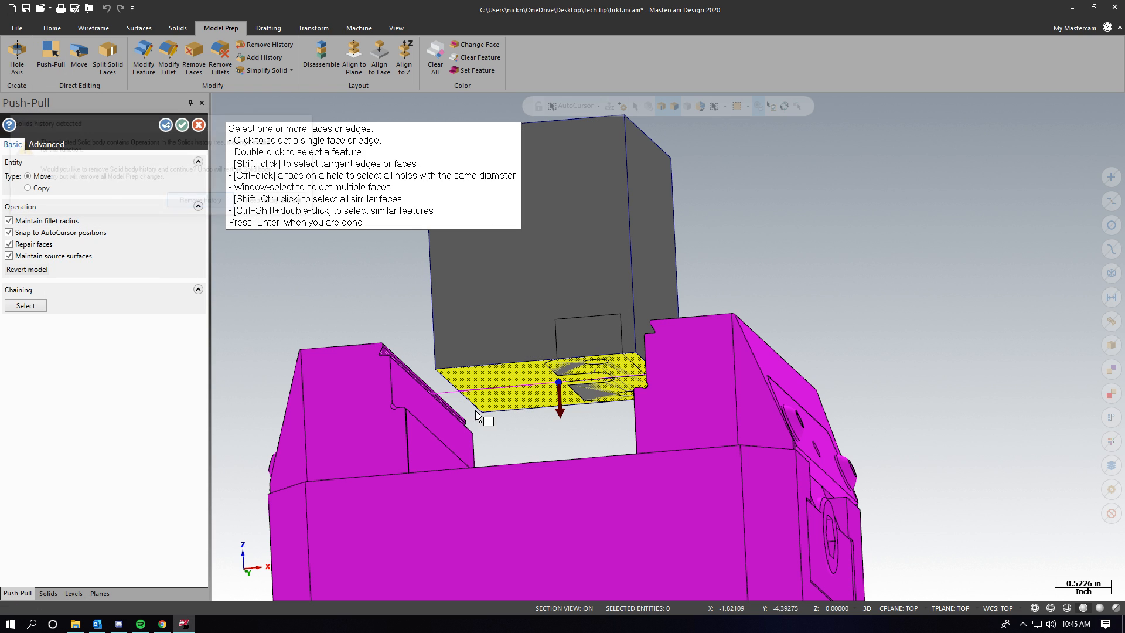
left_click(560, 404)
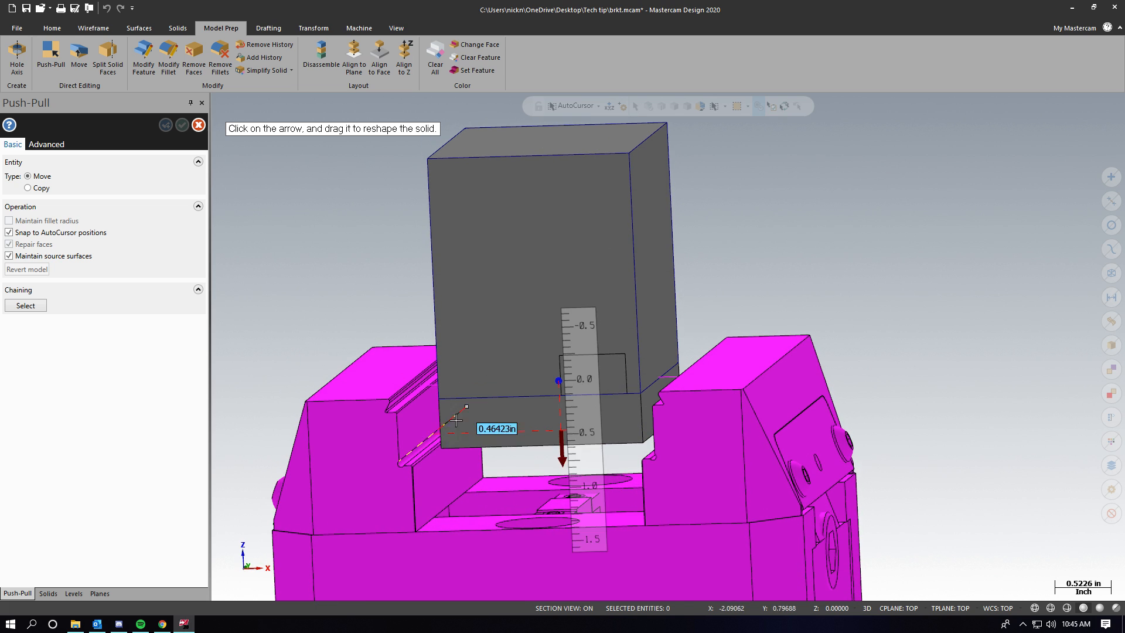
left_click(405, 463)
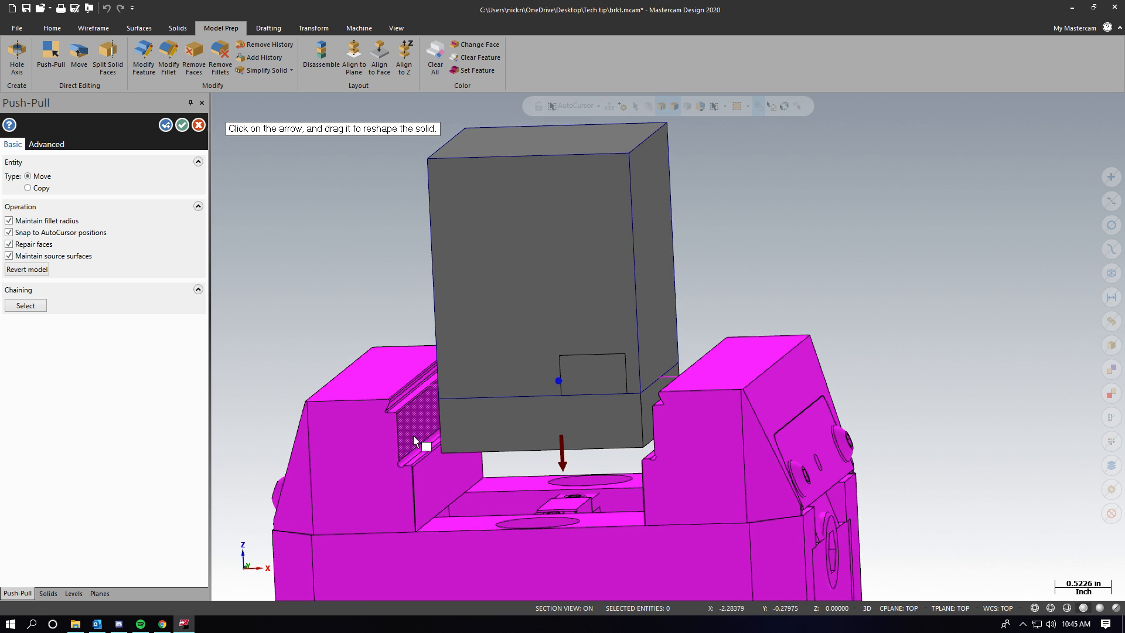
middle_click_drag(411, 457, 658, 469)
scroll(519, 457, "up", 1)
scroll(631, 452, "down", 2)
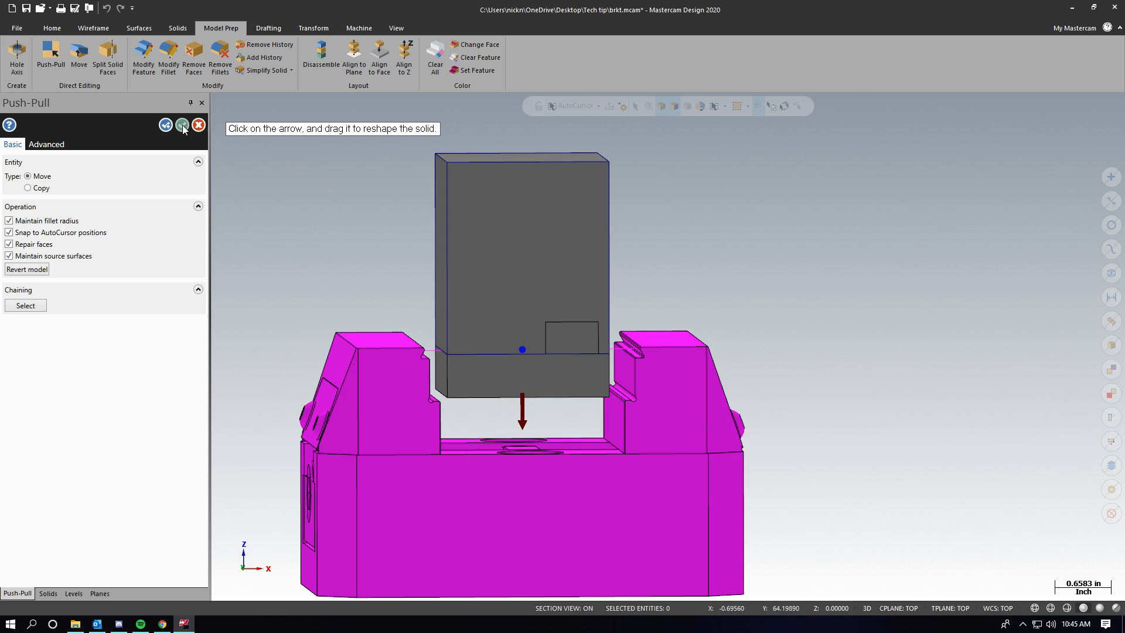
left_click(183, 129)
Step: Make the Suspension Bracket level active and hide the Stock level to inspect the bracket above the vise jaws
middle_click_drag(519, 404, 550, 411)
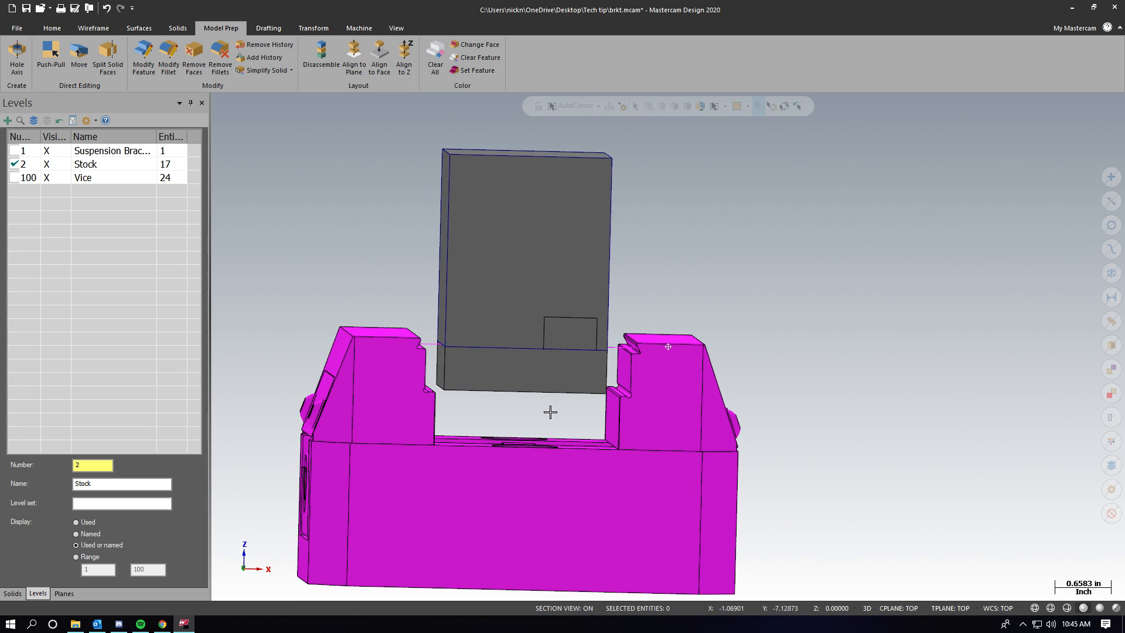
scroll(397, 341, "up", 3)
middle_click_drag(397, 340, 370, 340)
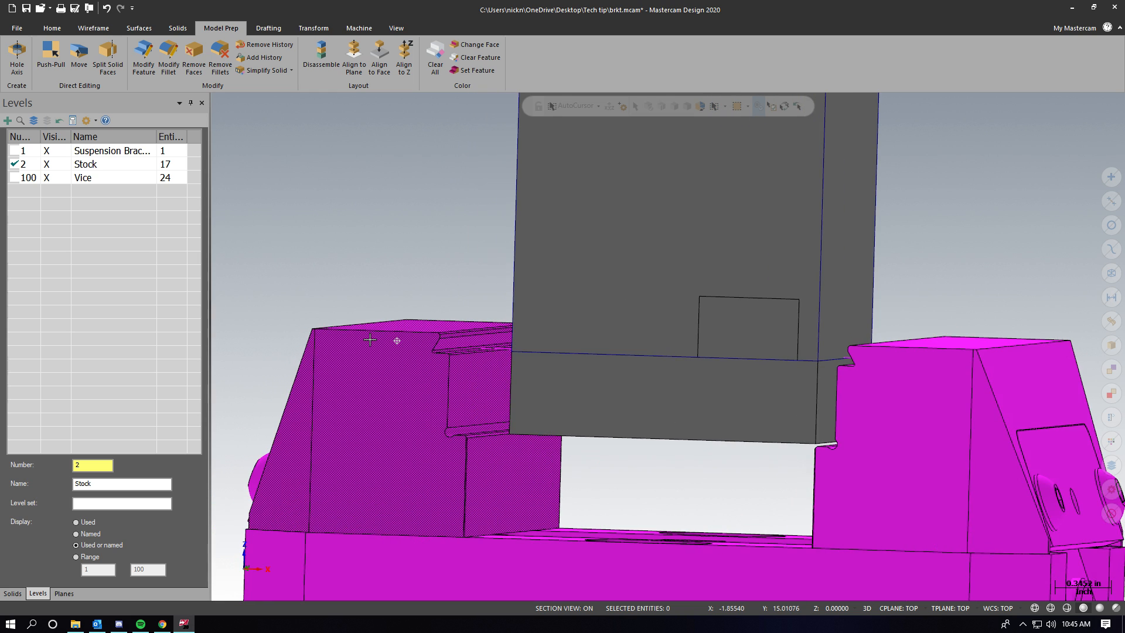
scroll(430, 352, "down", 2)
middle_click_drag(697, 356, 668, 360)
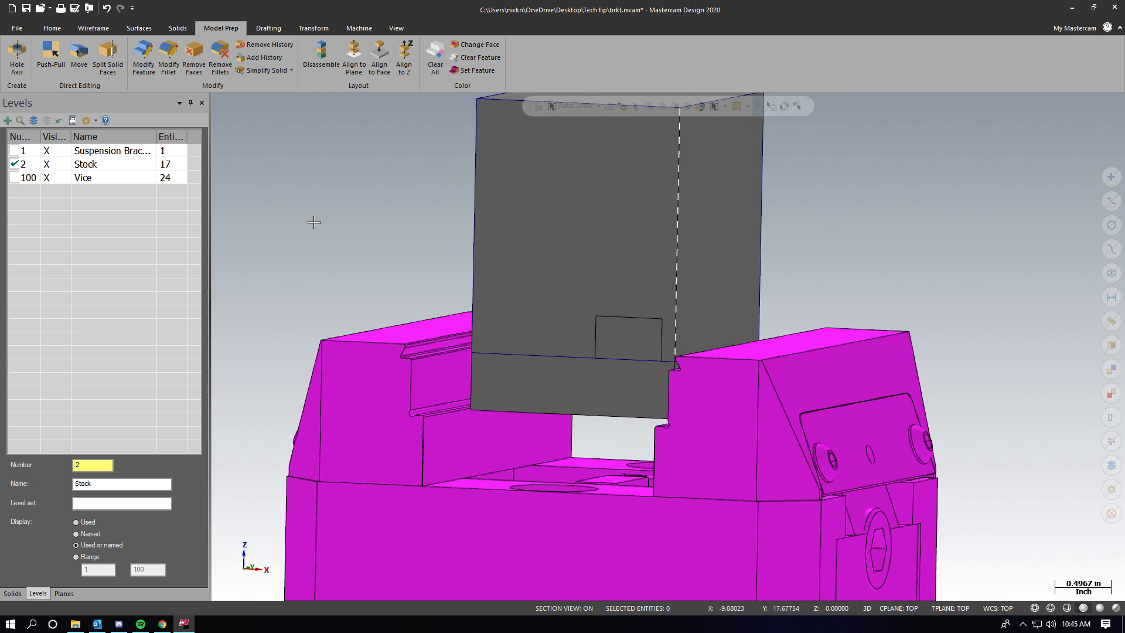
left_click(49, 166)
scroll(769, 353, "up", 2)
middle_click_drag(769, 352, 793, 359)
scroll(792, 358, "down", 1)
middle_click_drag(712, 341, 732, 364)
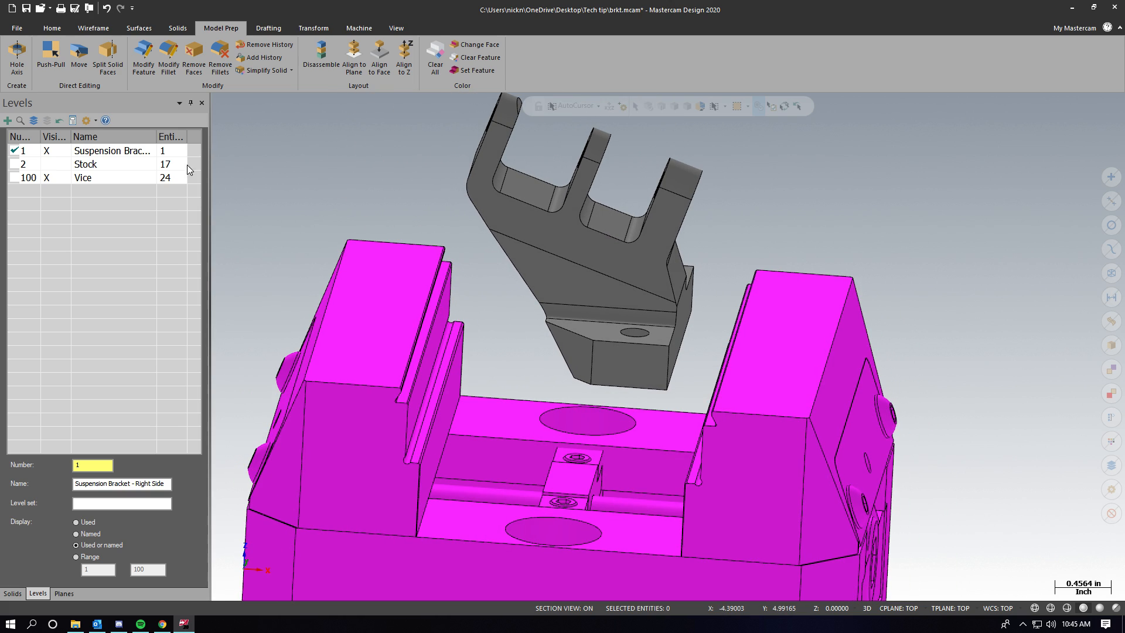
Step: Show the Stock level again and view the stock seated between the vise jaws
left_click(46, 164)
scroll(557, 279, "down", 1)
middle_click_drag(557, 279, 717, 347)
scroll(346, 325, "up", 1)
scroll(347, 286, "down", 5)
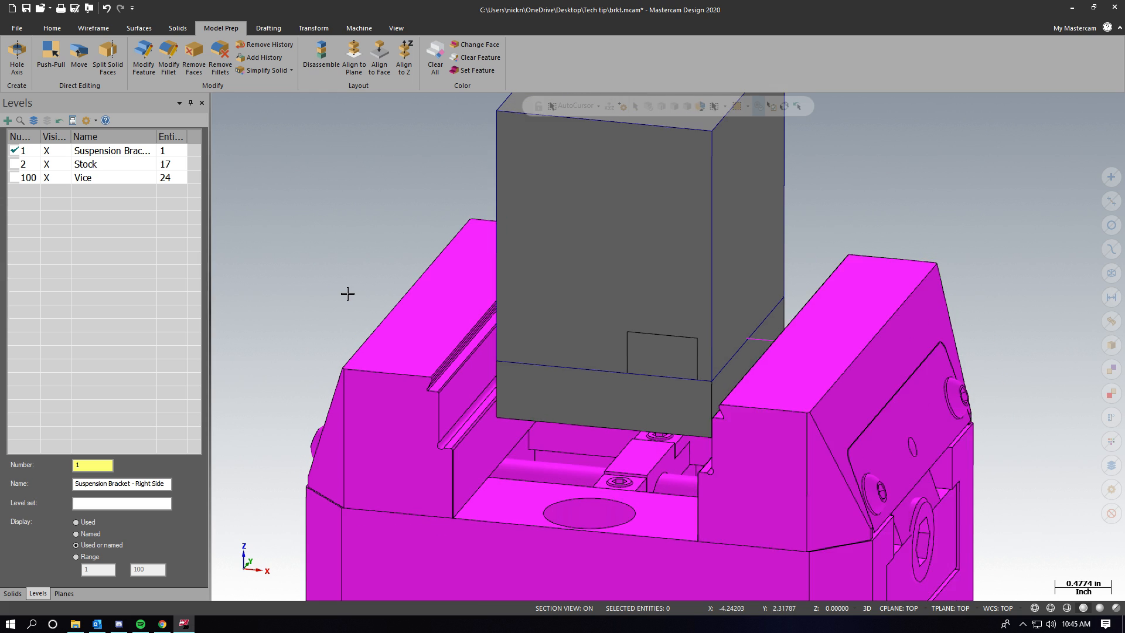
middle_click_drag(527, 297, 526, 287)
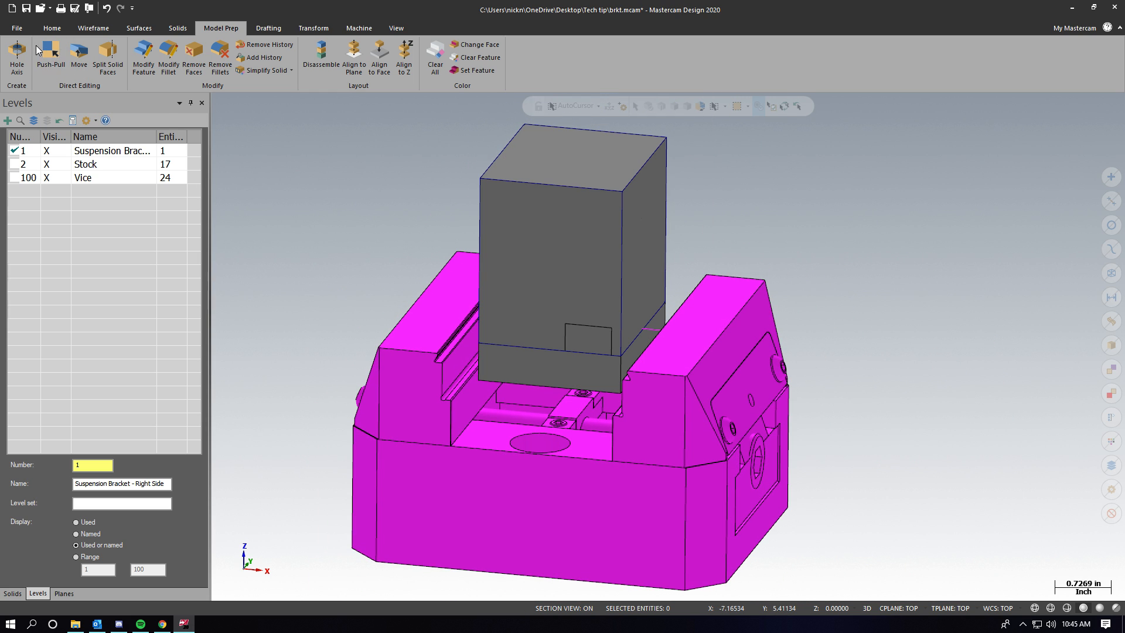
Step: Extend the stock's top face upward by a few tenths of an inch with Push-Pull
left_click(53, 53)
middle_click_drag(411, 283, 493, 378)
scroll(540, 333, "down", 3)
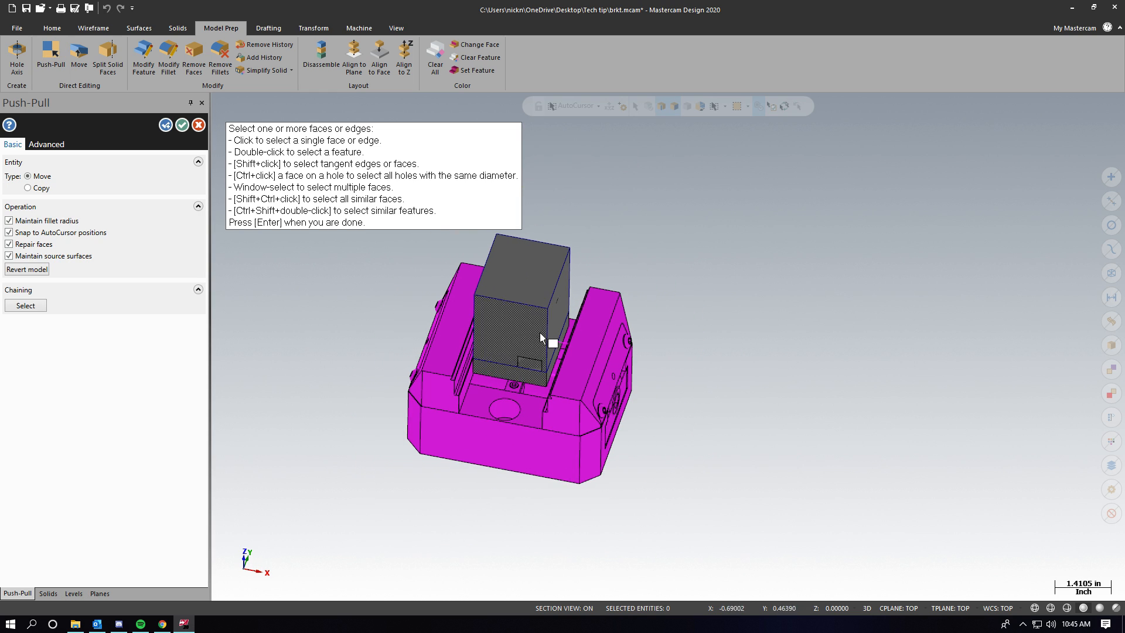
scroll(540, 332, "up", 1)
left_click(532, 265)
middle_click_drag(533, 265, 534, 249)
left_click(522, 260)
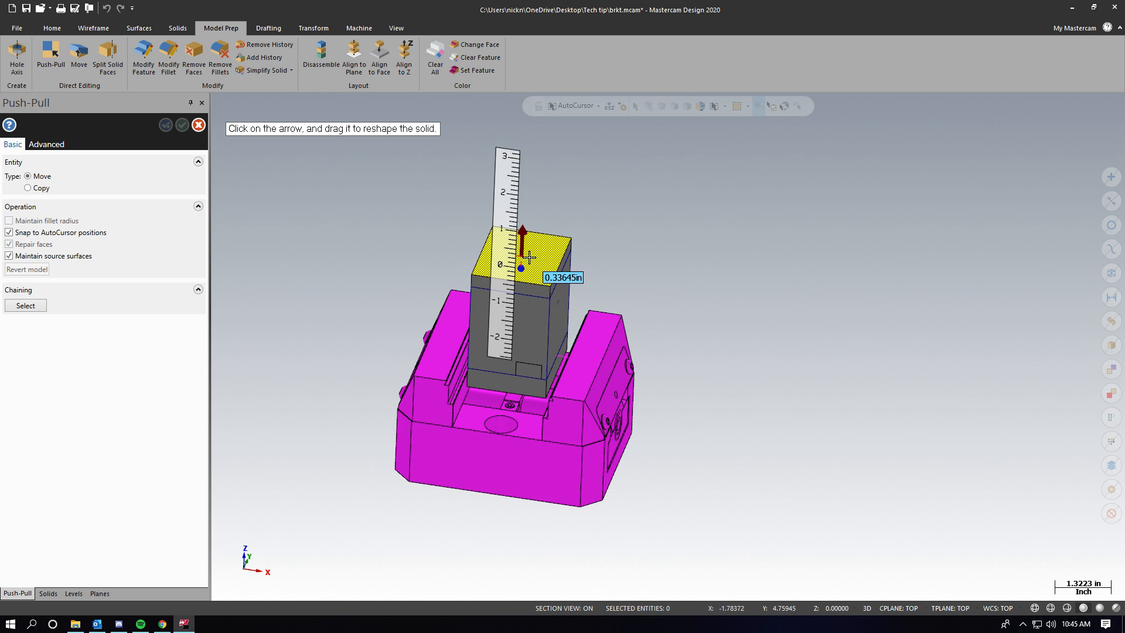
left_click(530, 256)
left_click(182, 125)
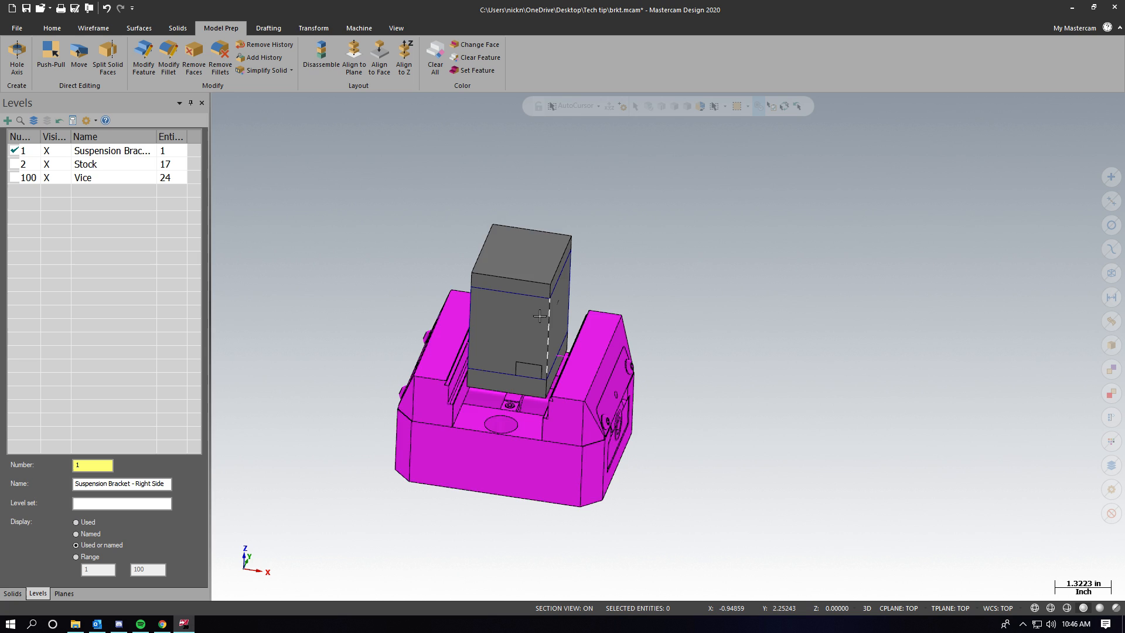
Step: Set the view of the stock and vise to Front (WCS)
scroll(507, 258, "up", 2)
right_click(433, 324)
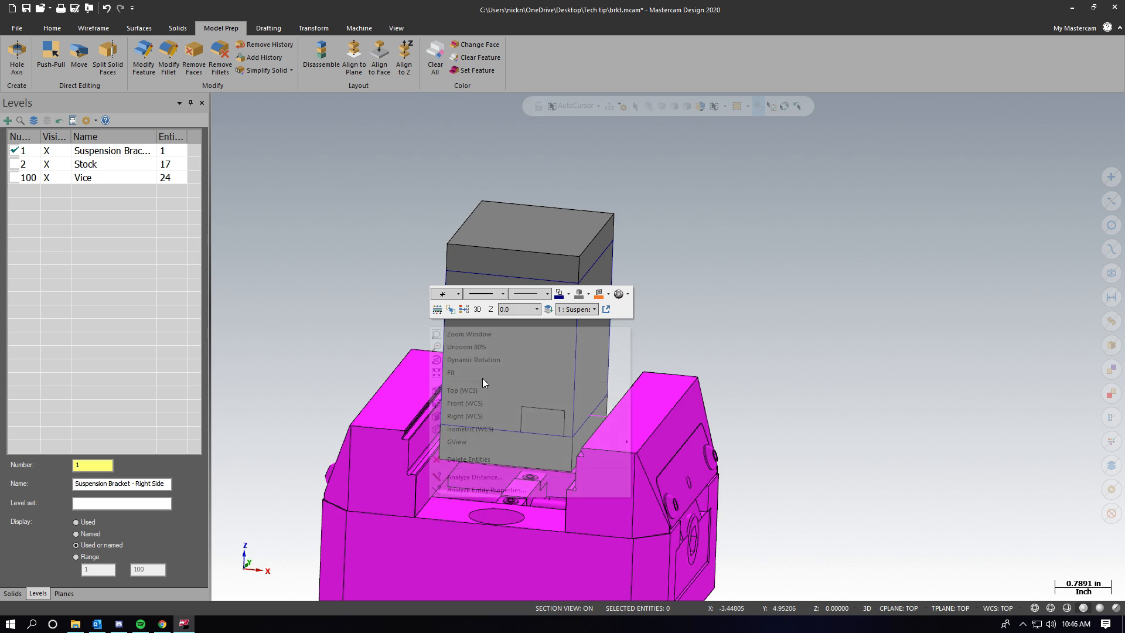
left_click(469, 404)
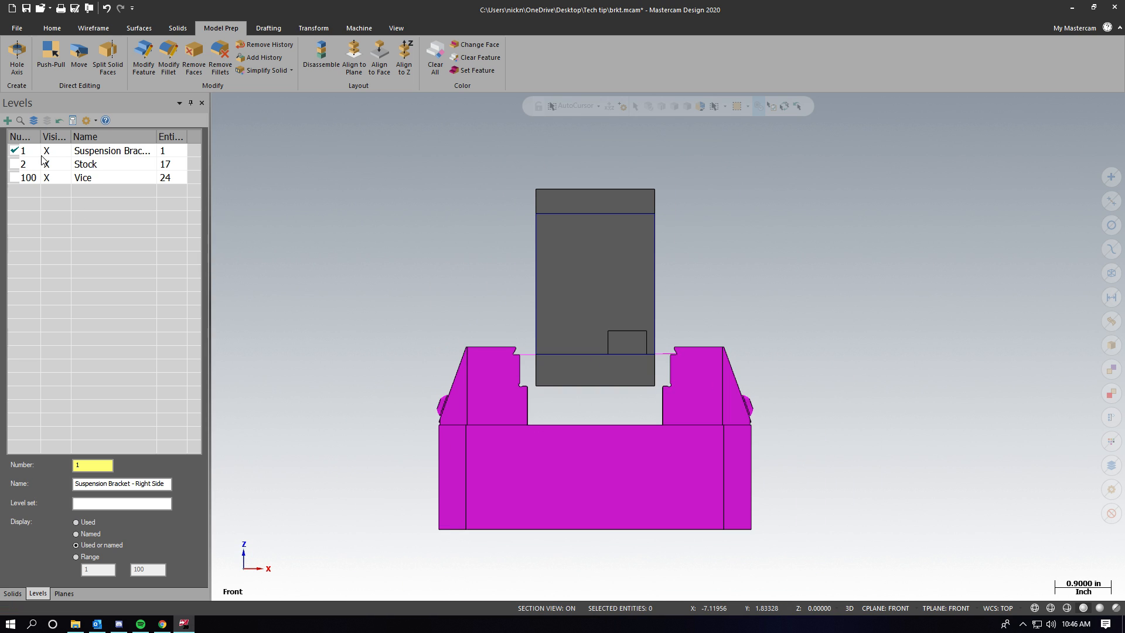
scroll(560, 227, "up", 1)
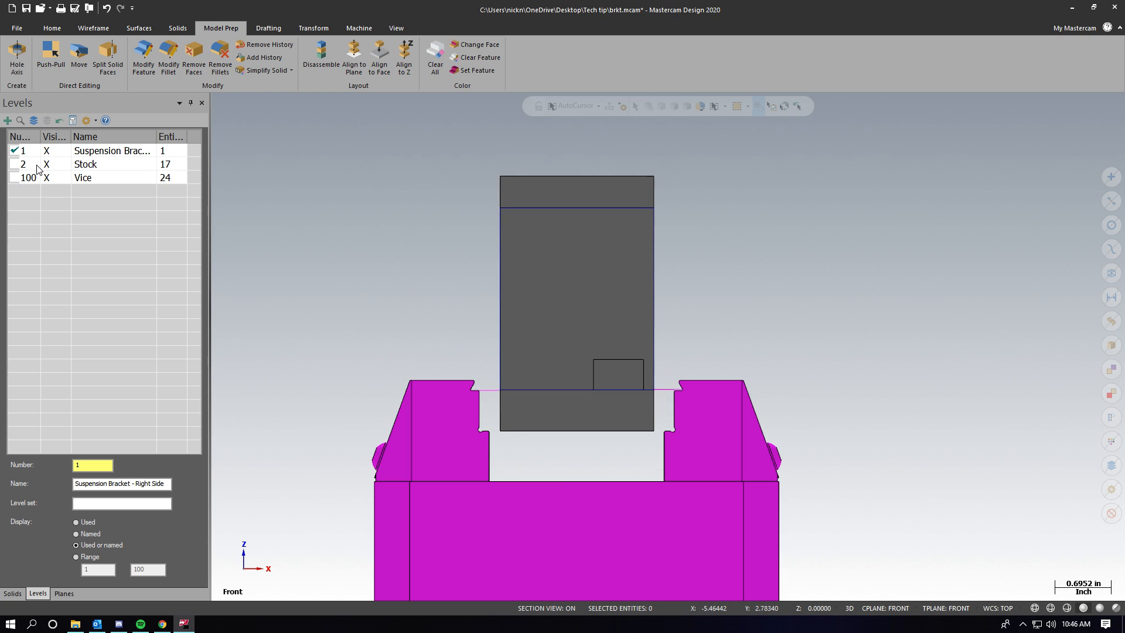
Step: Select all entities on the Suspension Bracket level, display the model as wireframe, and dynamically move the bracket up about 0.49 in within the stock
right_click(102, 152)
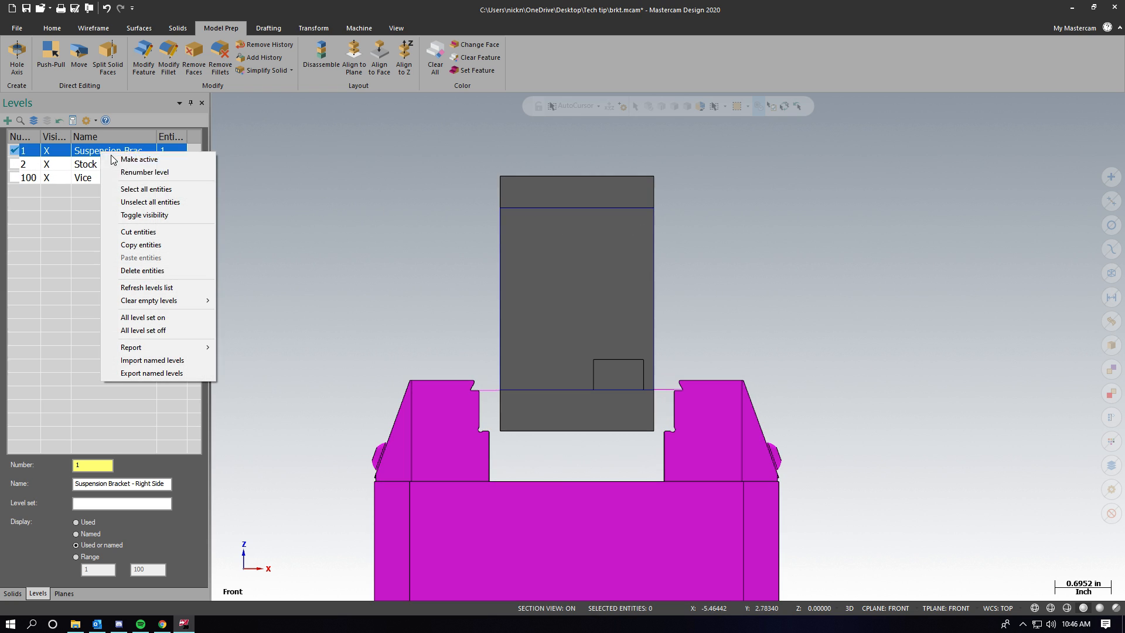
left_click(160, 189)
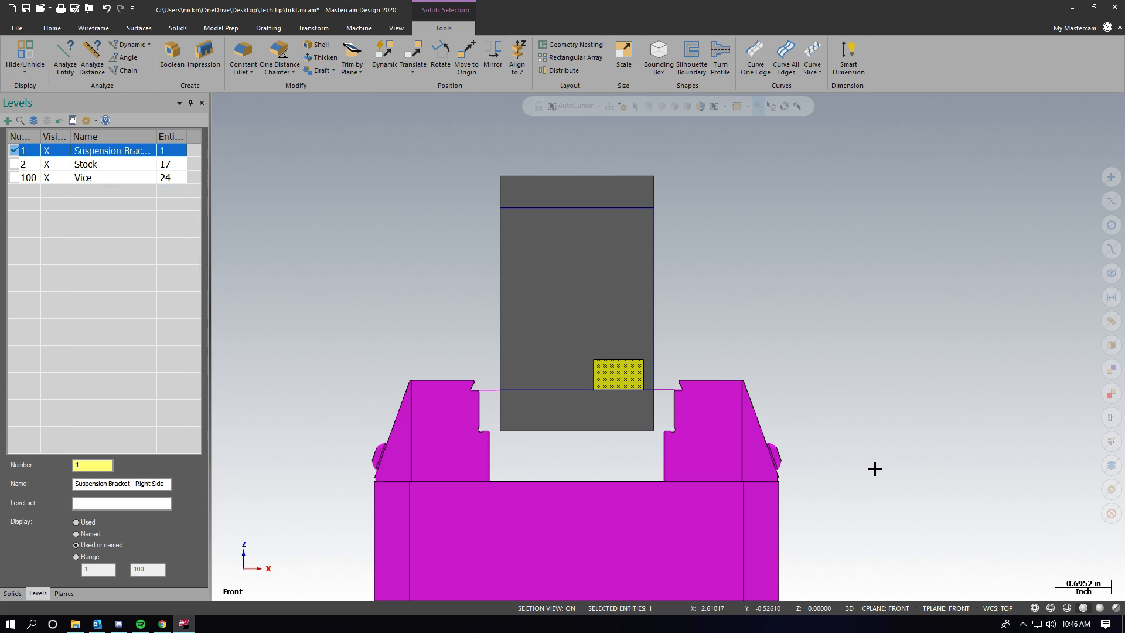
left_click(1064, 608)
left_click(1052, 608)
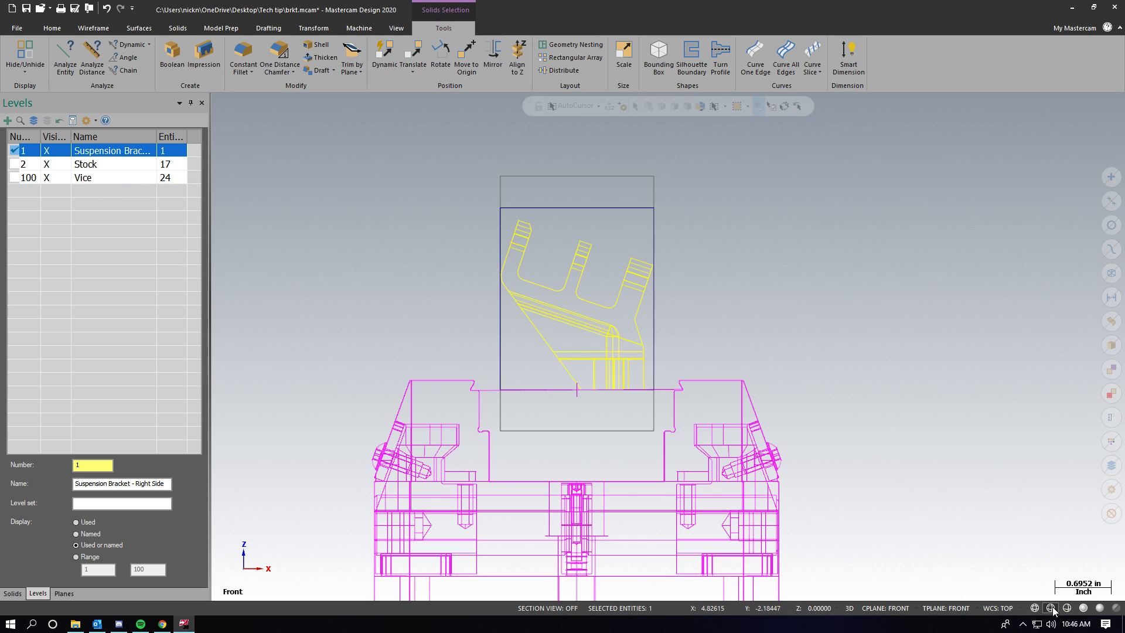
scroll(577, 286, "up", 1)
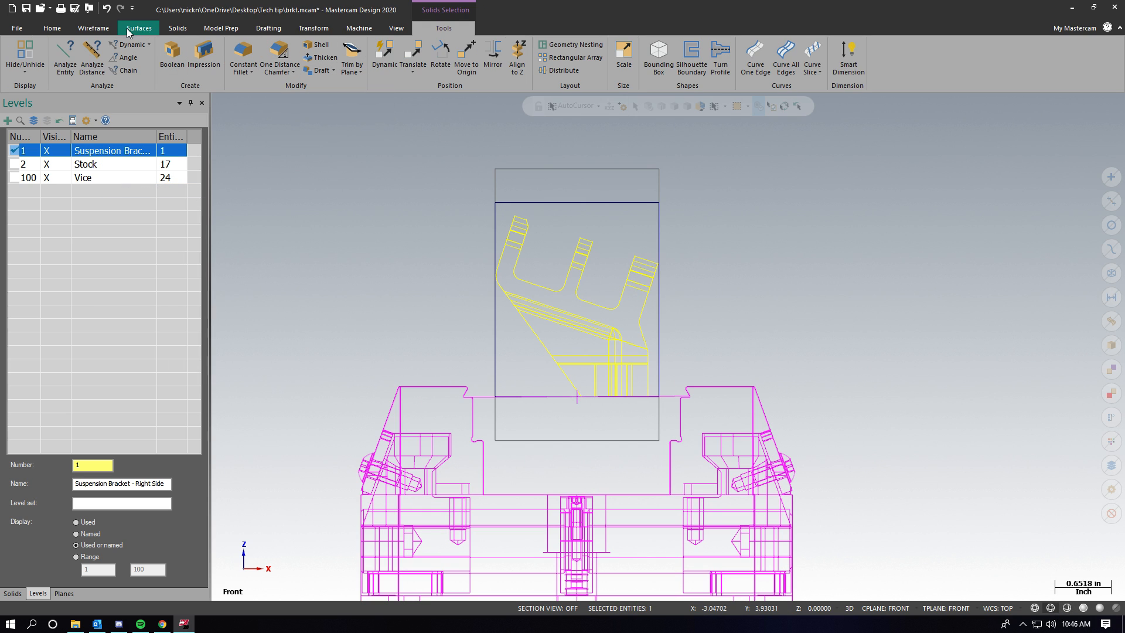
left_click(313, 29)
left_click(18, 54)
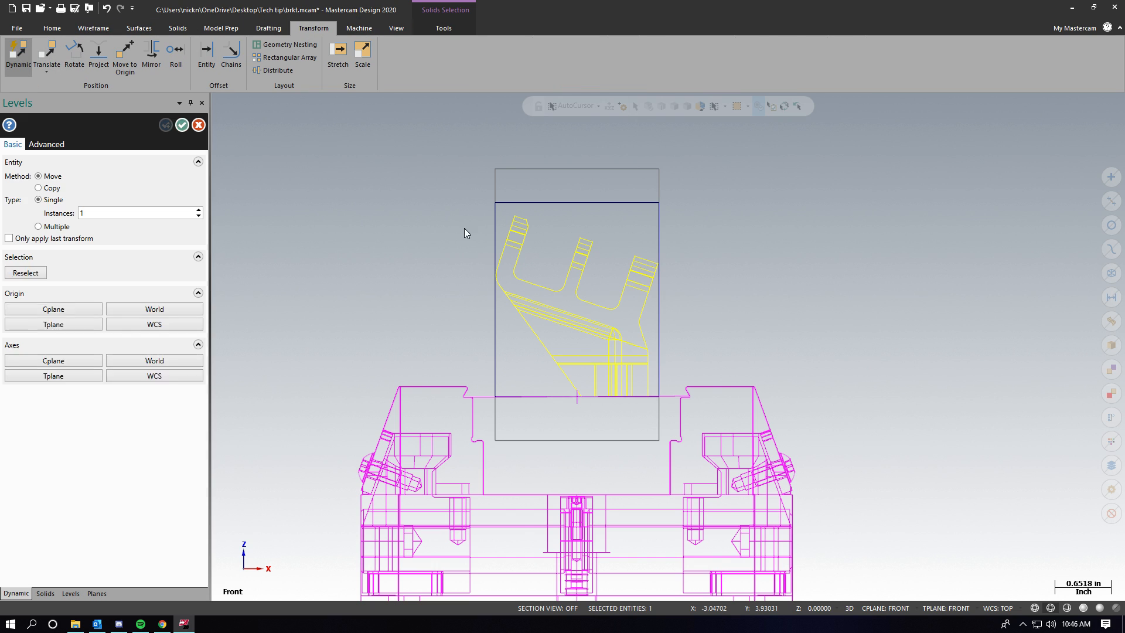
left_click(577, 305)
left_click(577, 291)
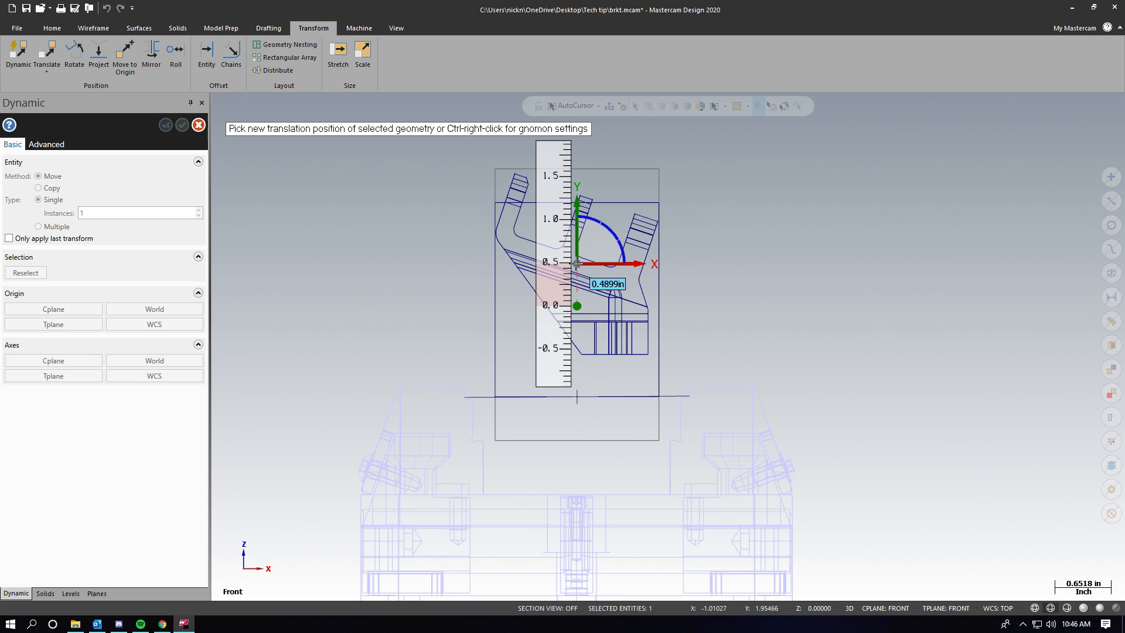
left_click(578, 250)
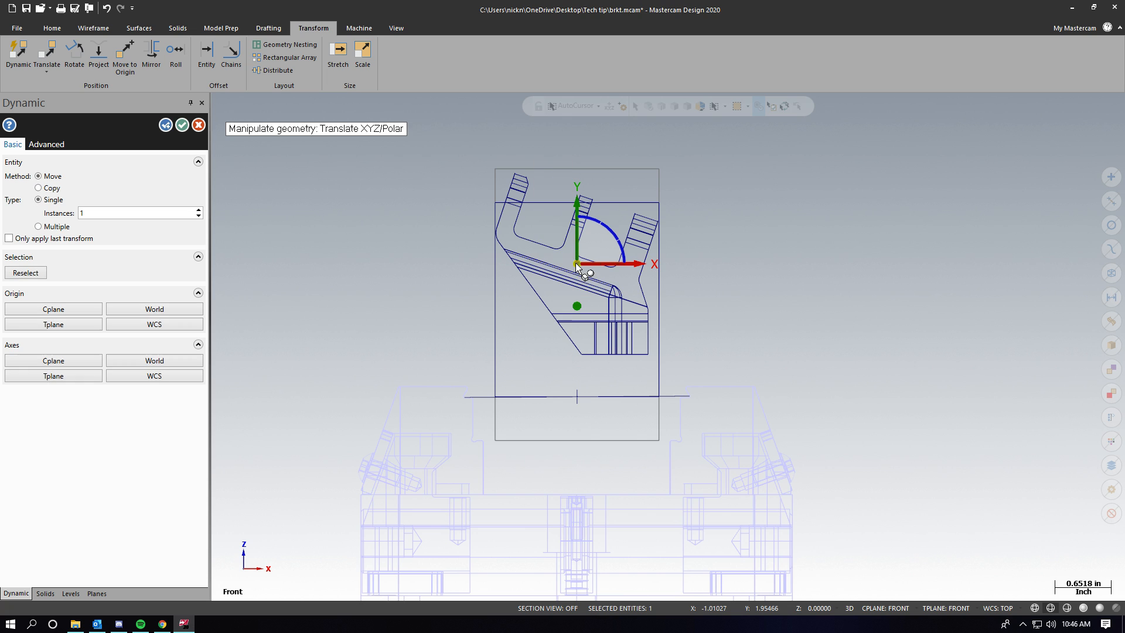
left_click(183, 125)
Step: Restore the shaded display and switch to the isometric view to check the bracket inside the stock
left_click(1081, 609)
right_click(729, 332)
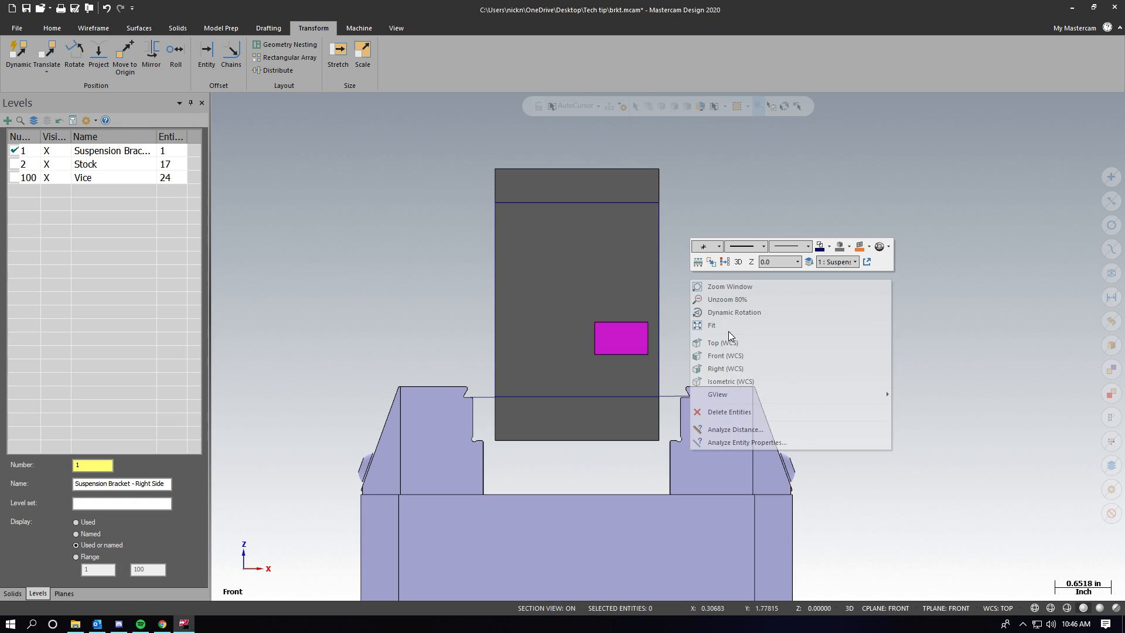
left_click(763, 379)
scroll(437, 229, "up", 6)
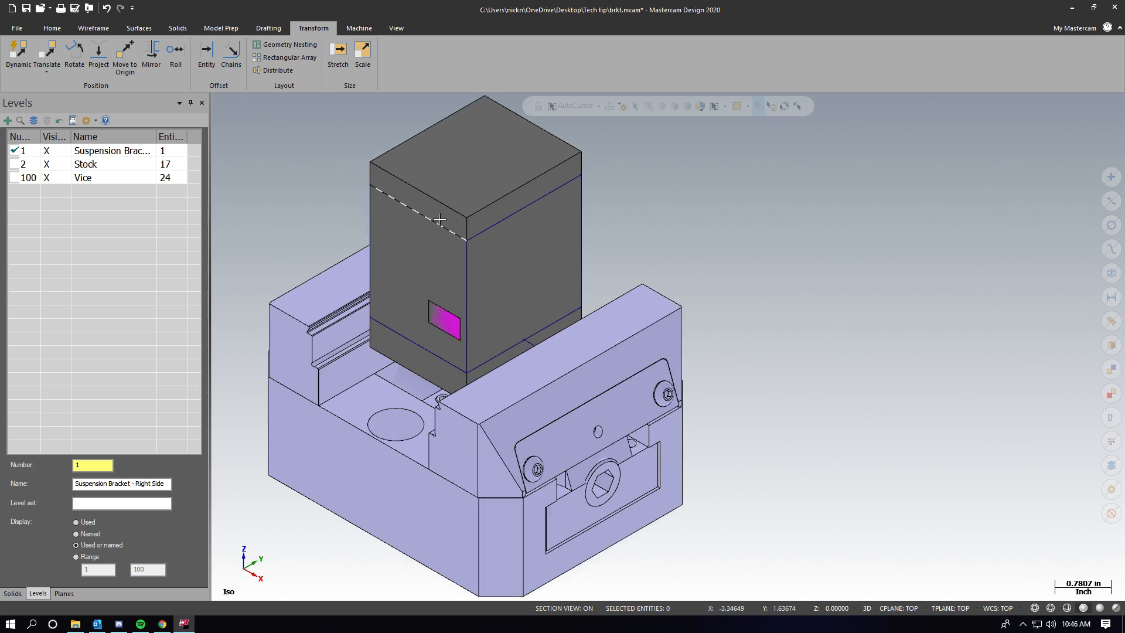
scroll(908, 281, "down", 1)
scroll(415, 263, "up", 1)
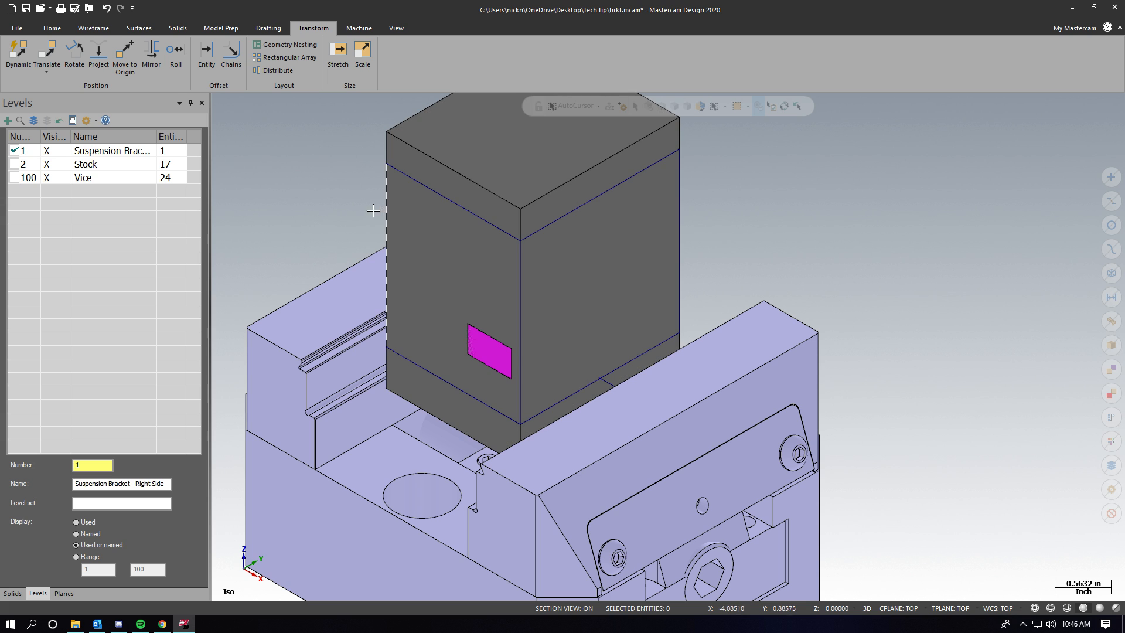
Step: Examine the stock seated in the vise and toggle the Stock level's visibility off and on
middle_click_drag(493, 237, 237, 41)
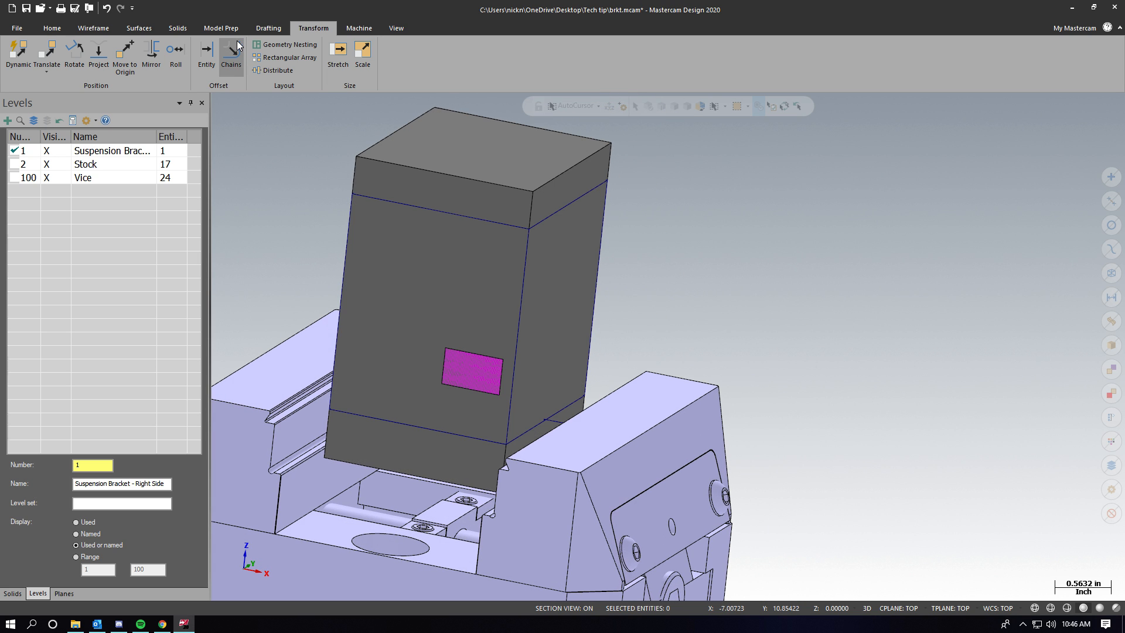
left_click(214, 30)
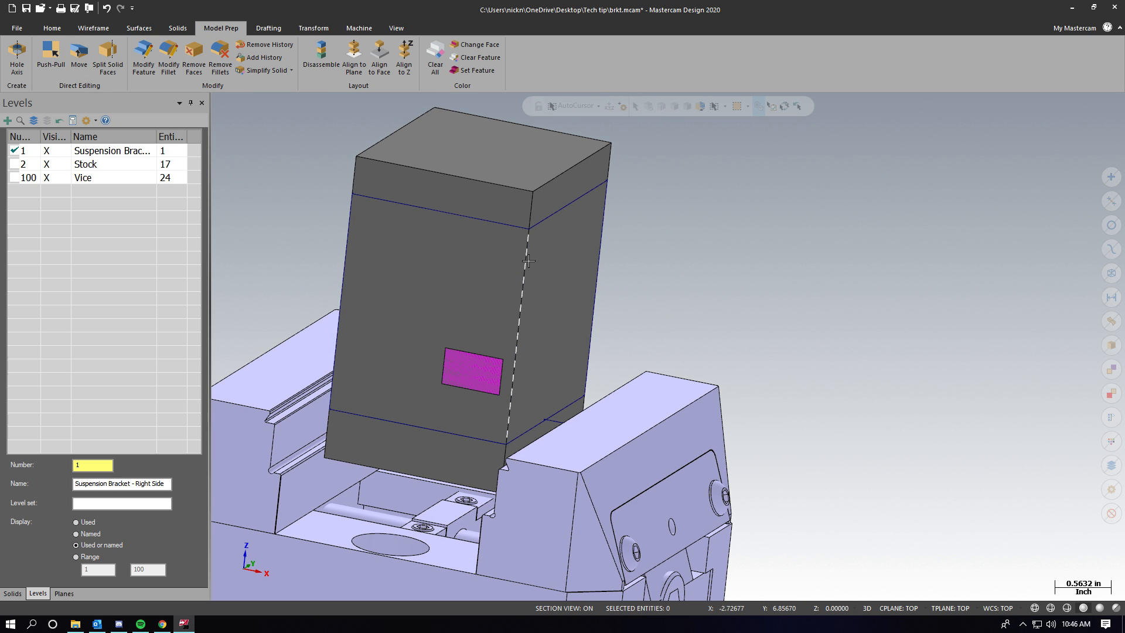
middle_click_drag(528, 261, 460, 235)
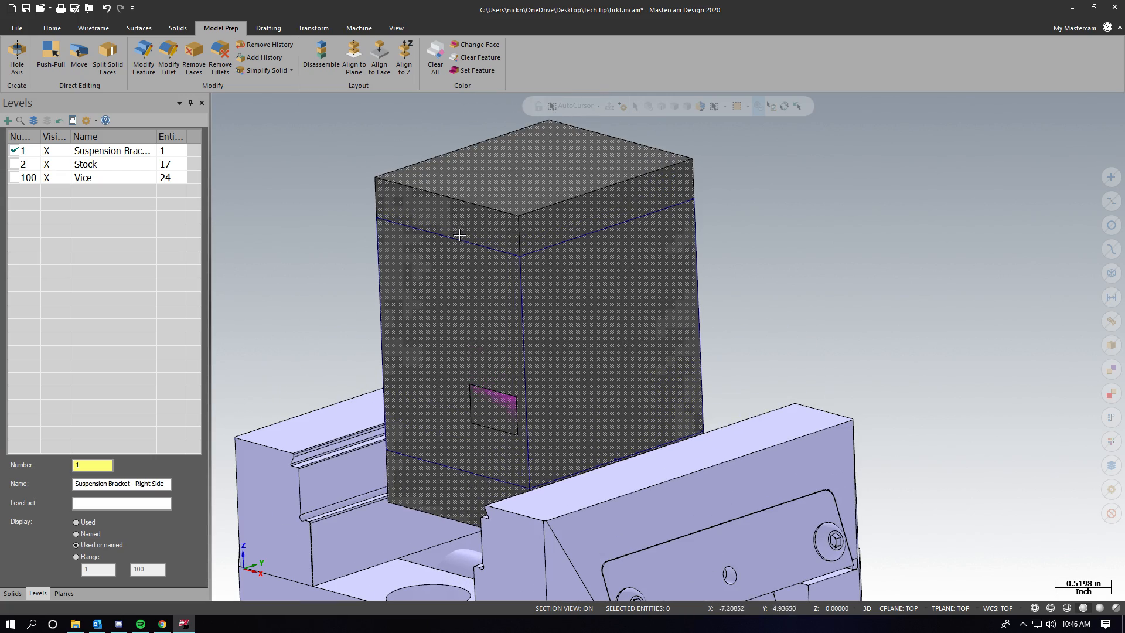
mouse_move(479, 295)
middle_mouse_down()
mouse_move(594, 285)
mouse_move(469, 334)
mouse_move(392, 346)
mouse_move(561, 344)
mouse_move(566, 289)
mouse_move(538, 348)
mouse_move(579, 326)
mouse_move(555, 306)
mouse_move(557, 336)
mouse_move(572, 328)
mouse_move(552, 319)
mouse_move(409, 341)
middle_mouse_up()
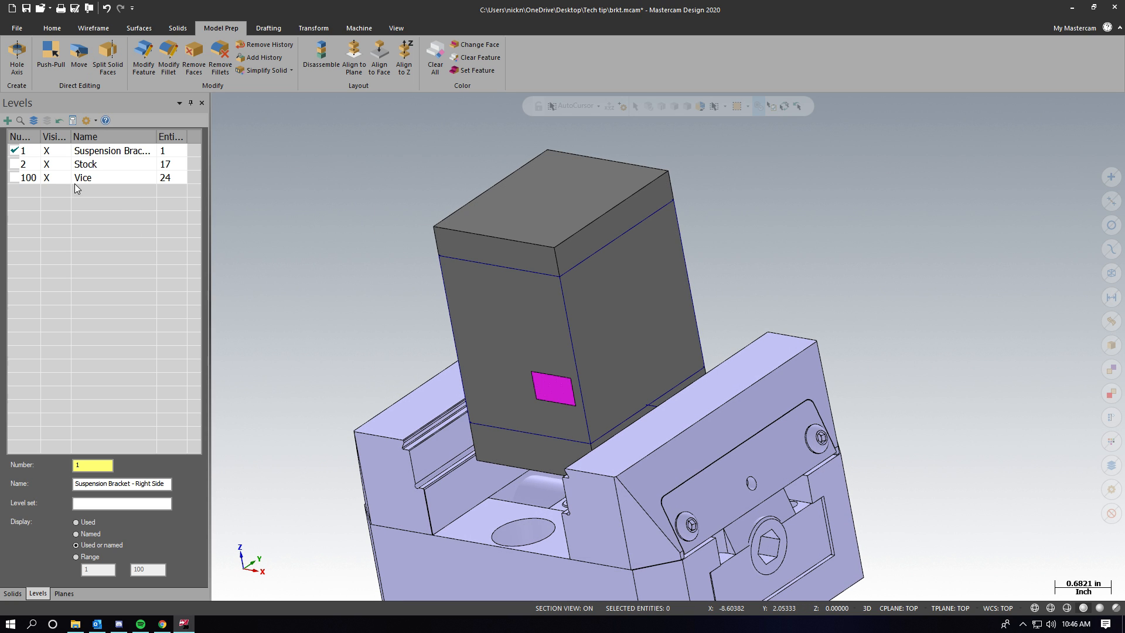
left_click(48, 167)
left_click(48, 167)
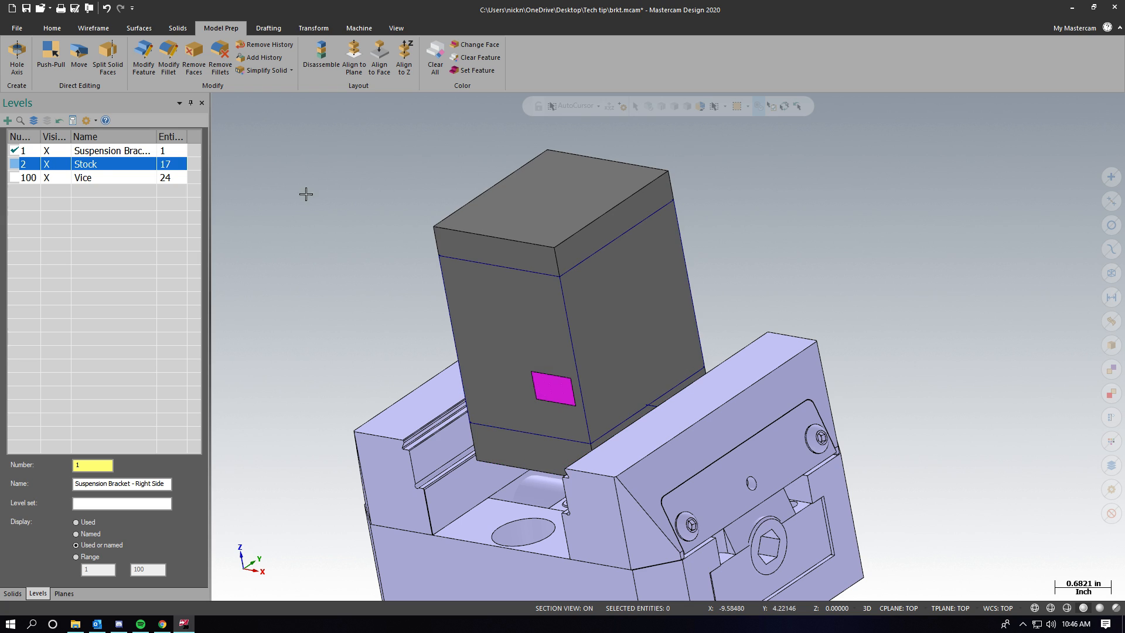
middle_click_drag(568, 236, 617, 244)
left_click(47, 164)
left_click(45, 164)
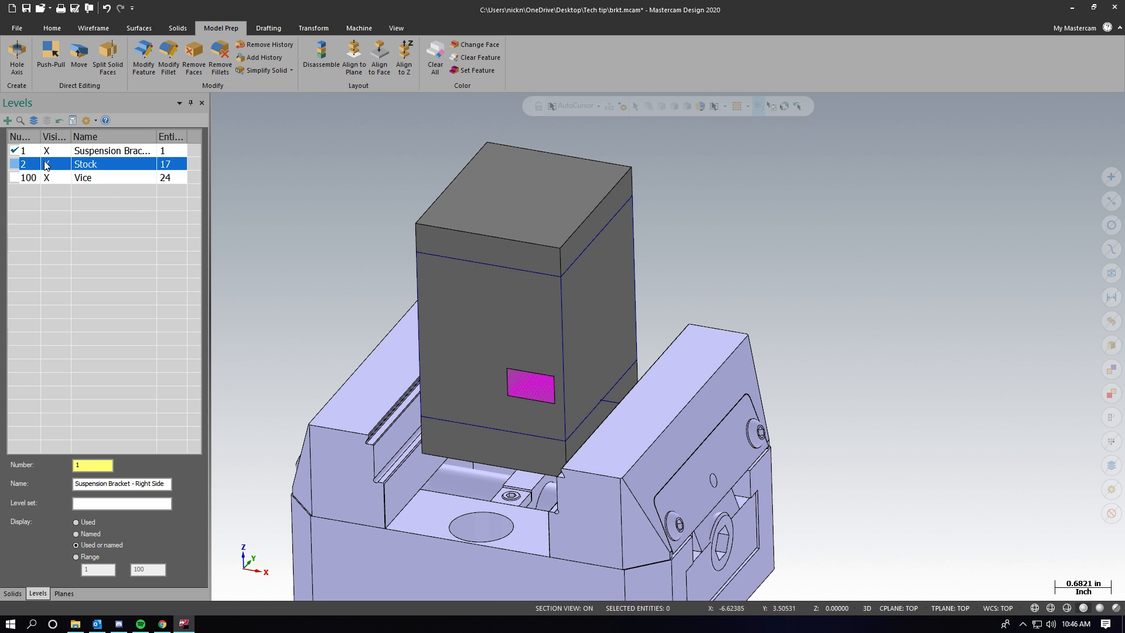
Step: Examine the gaps between the stock's lower end and both vise jaws from several angles
left_click(99, 180)
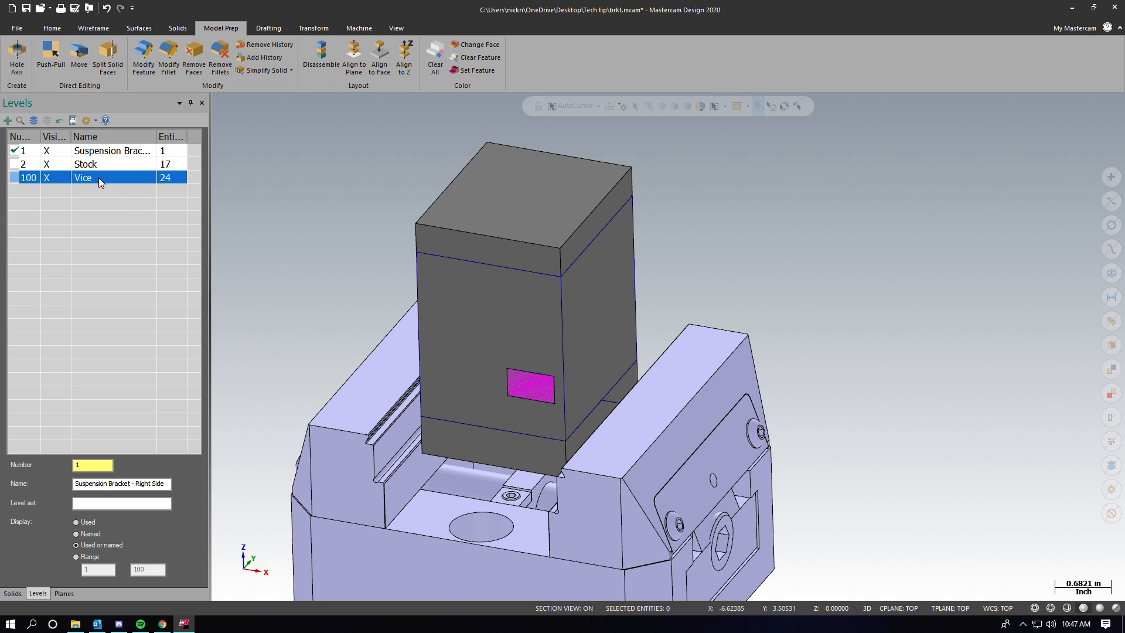
scroll(559, 538, "up", 1)
middle_click_drag(560, 538, 586, 425)
scroll(586, 424, "up", 1)
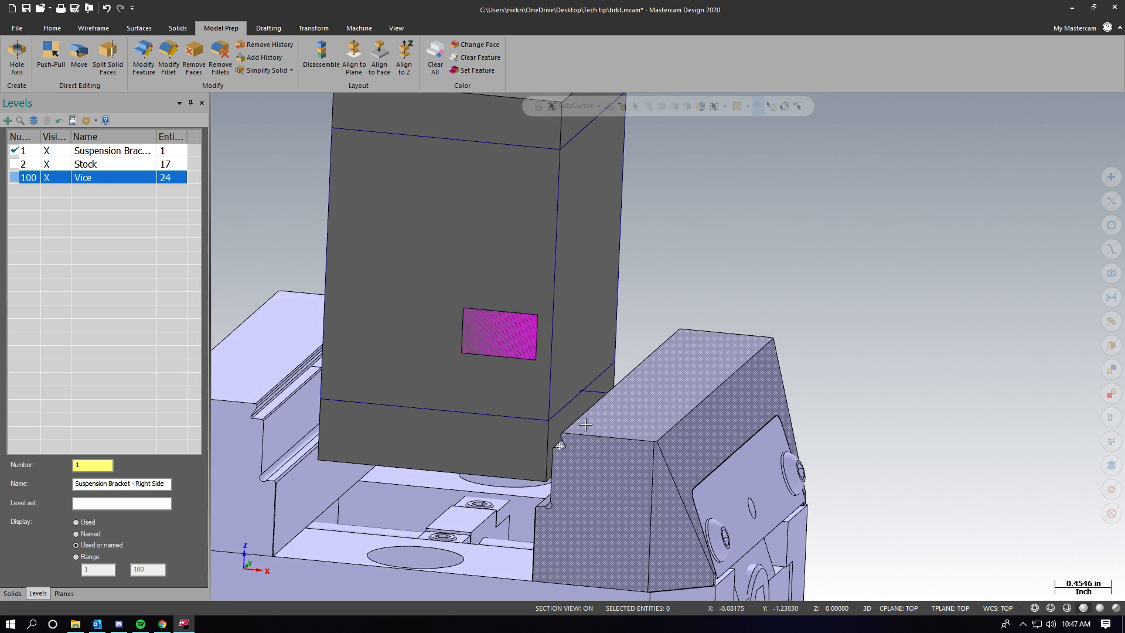
scroll(585, 424, "down", 1)
right_click(585, 422)
left_click(625, 372)
scroll(684, 309, "down", 2)
middle_click_drag(446, 436, 469, 402)
scroll(463, 396, "up", 3)
scroll(463, 392, "down", 1)
scroll(477, 404, "down", 1)
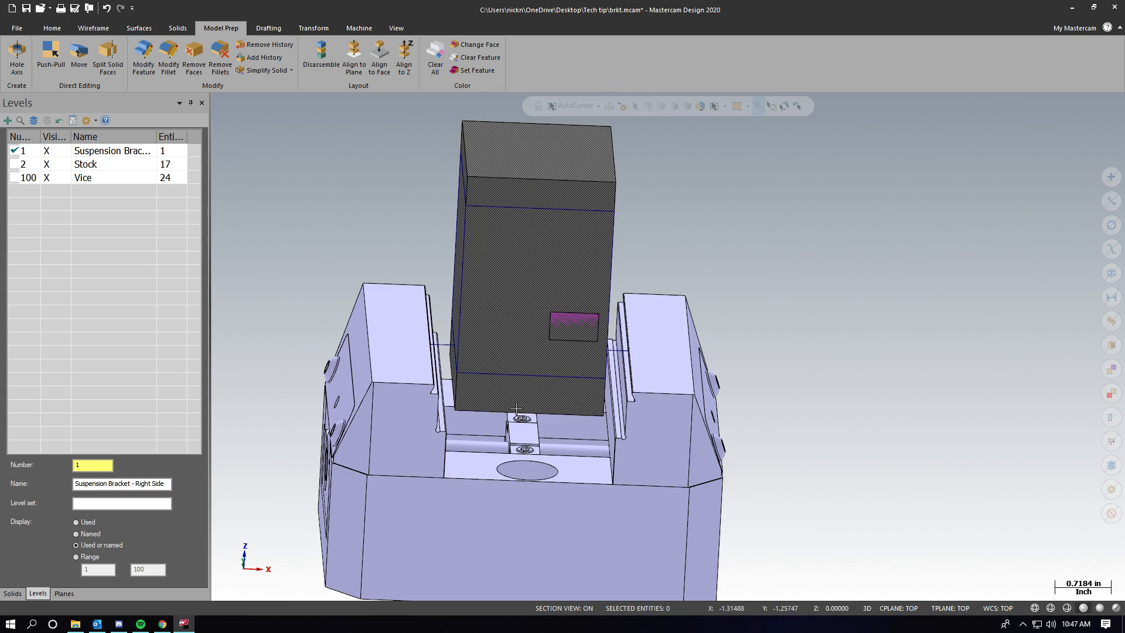
scroll(639, 350, "down", 1)
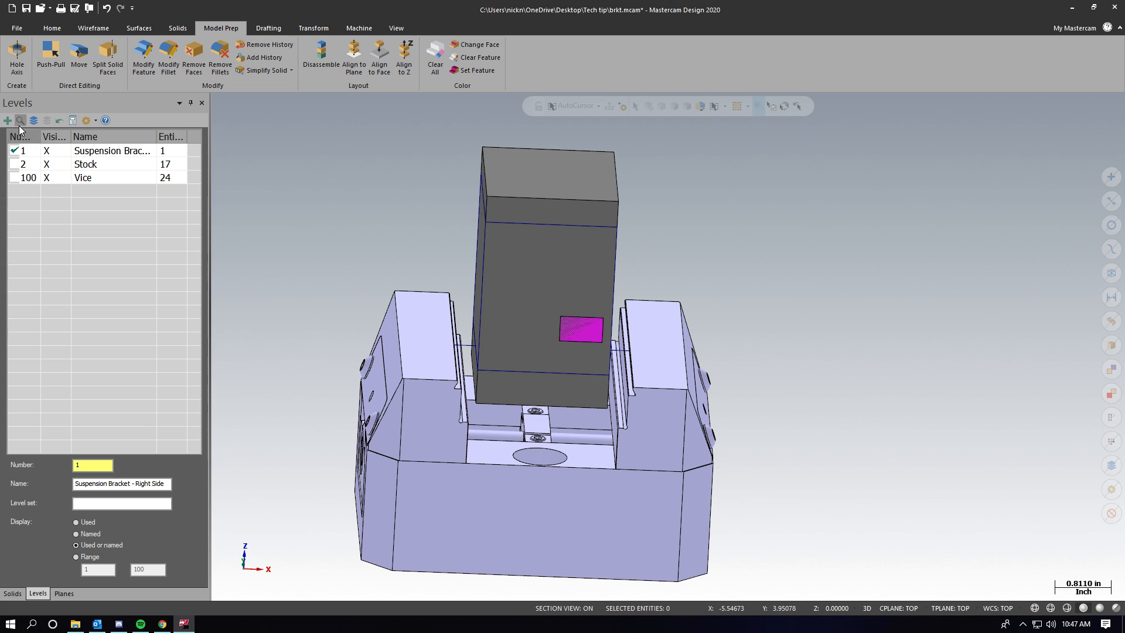
Step: Create level 101 as the active level and name it Vice Jaws 1
left_click(24, 191)
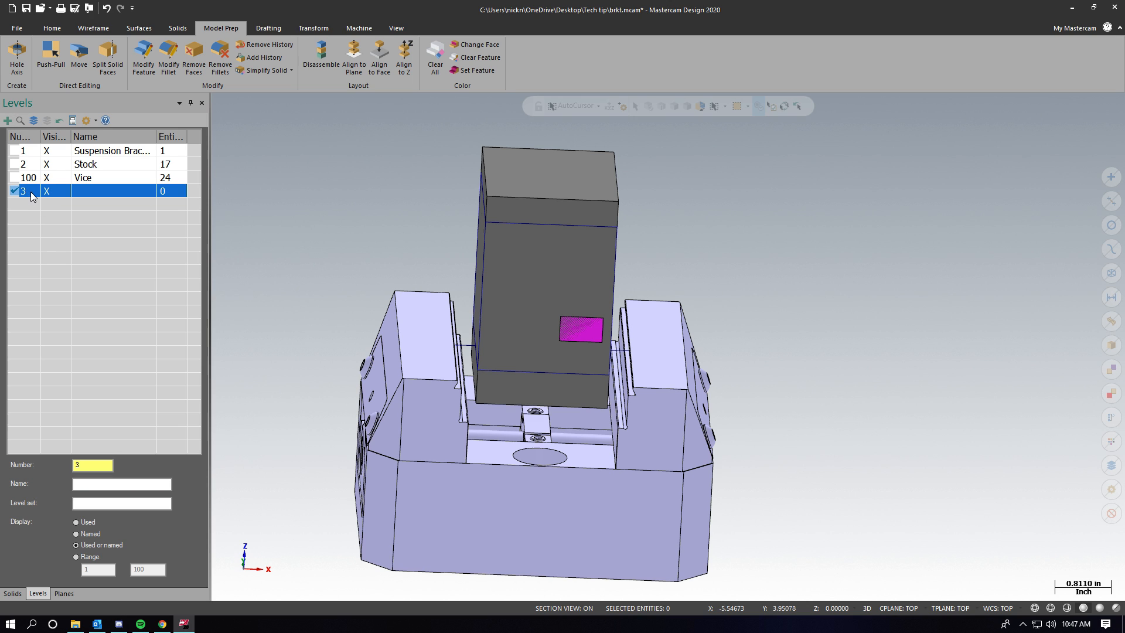
left_click(26, 192)
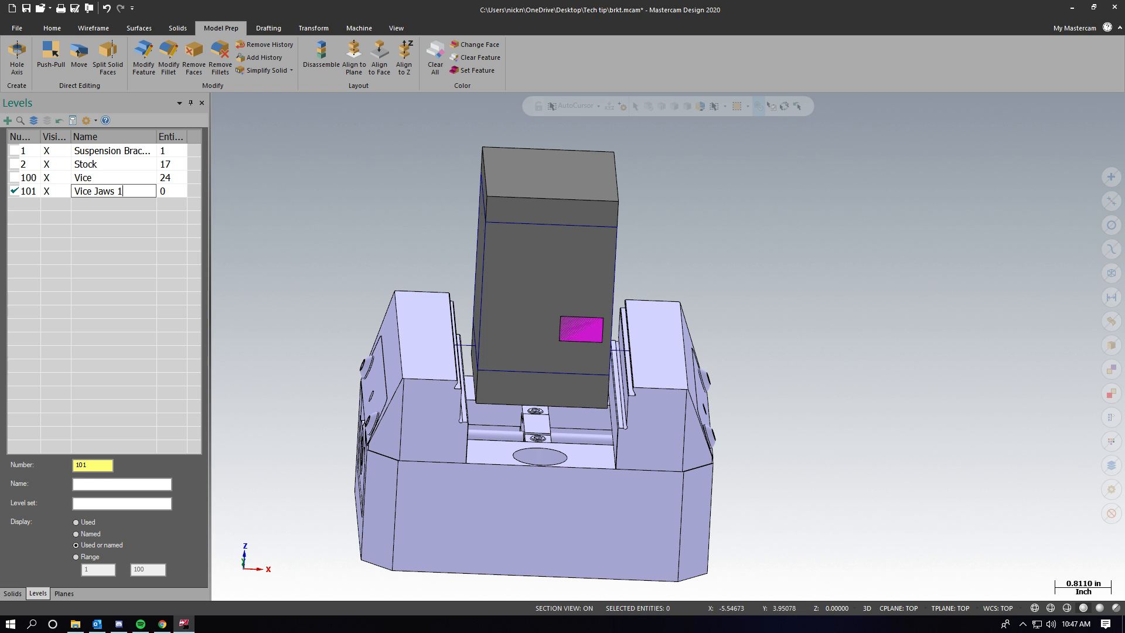
key("Return")
Step: Select the solids of the right vise jaw with its attached hardware and move them to level 101, Vice Jaws 1
scroll(931, 543, "up", 2)
left_click(586, 302)
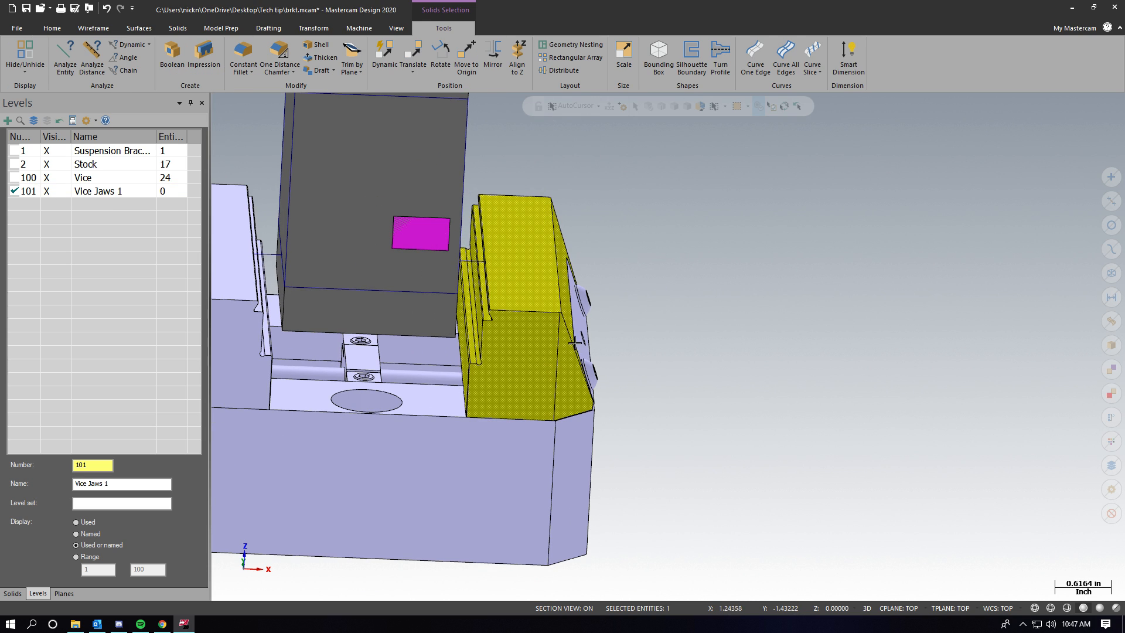
scroll(562, 369, "up", 1)
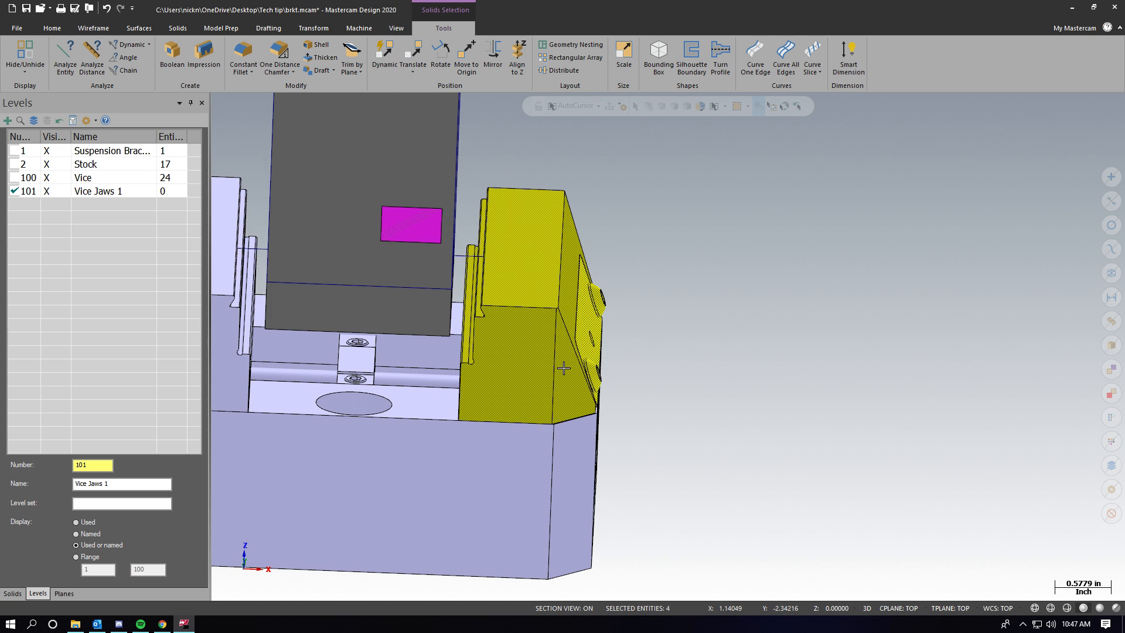
middle_click_drag(565, 368, 445, 378)
left_click(671, 416)
scroll(823, 428, "down", 3)
middle_click_drag(670, 415, 674, 276)
right_click(633, 220)
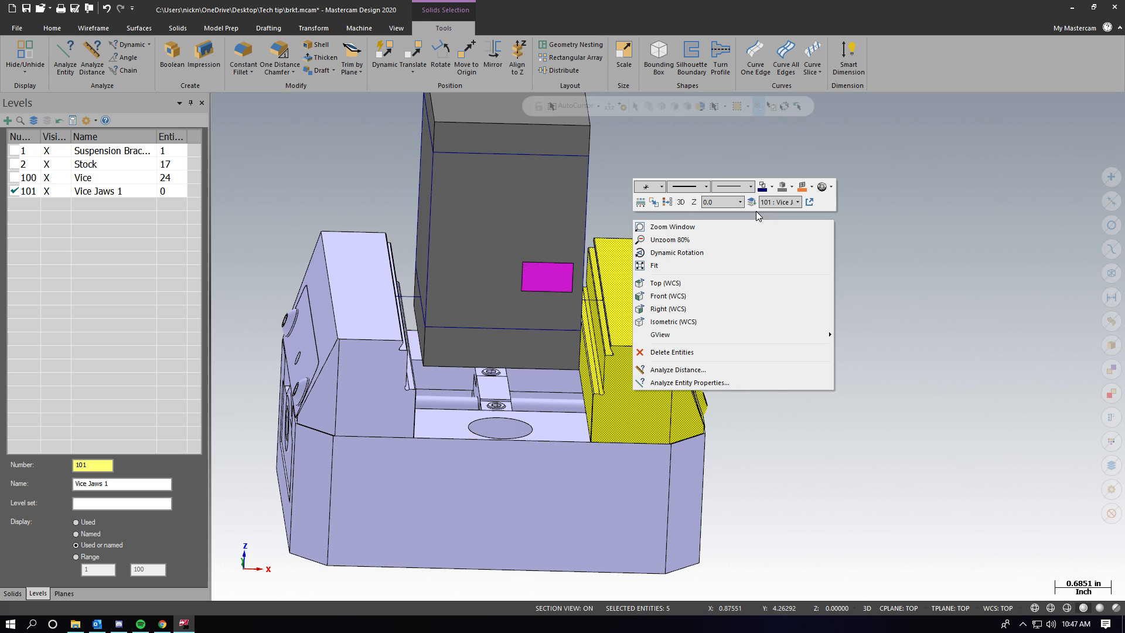
left_click(654, 203)
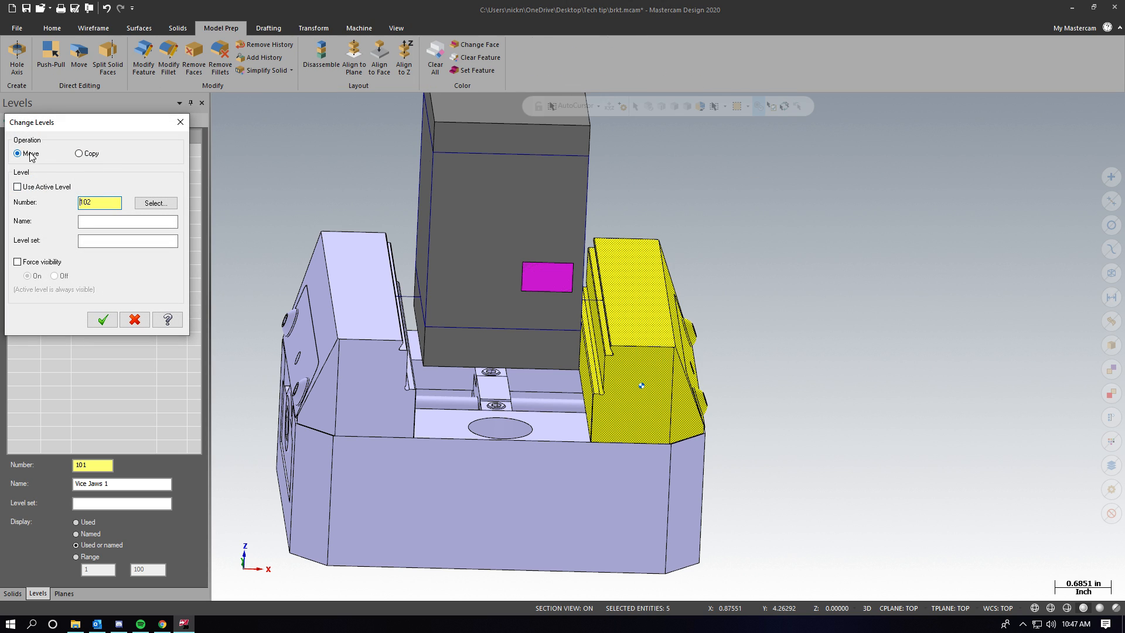
left_click(155, 203)
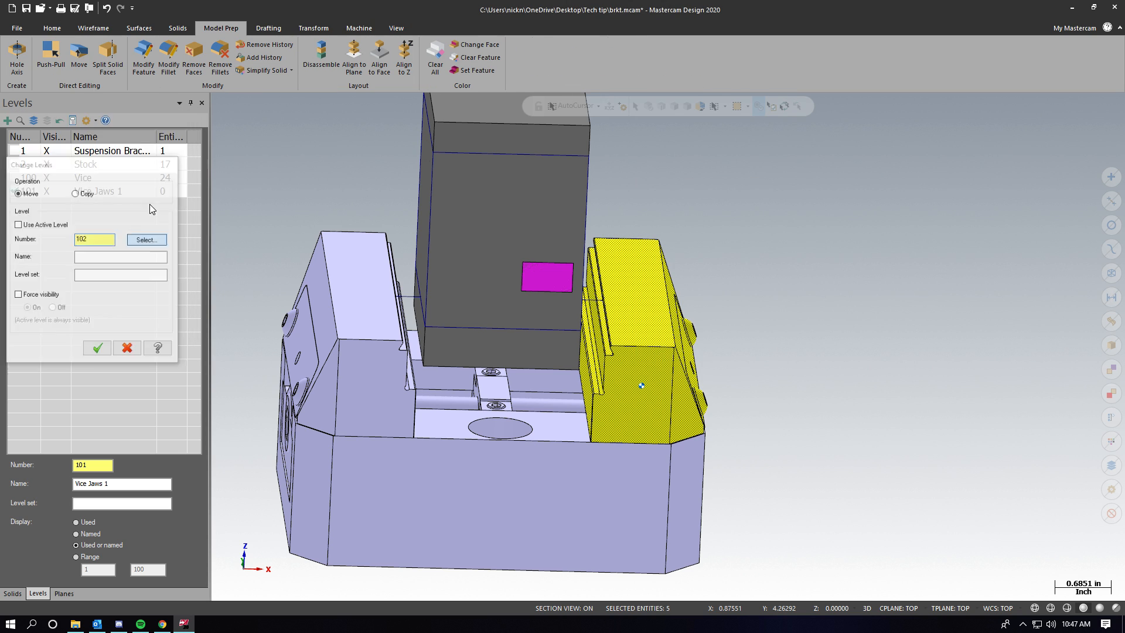
left_click(105, 188)
left_click(217, 367)
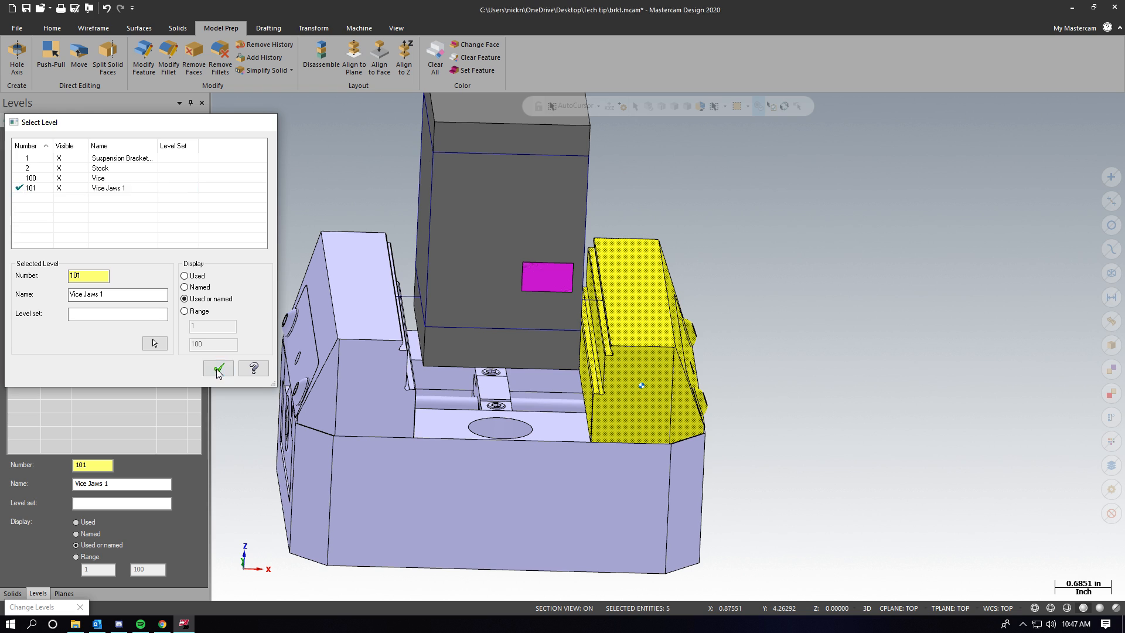
left_click(104, 321)
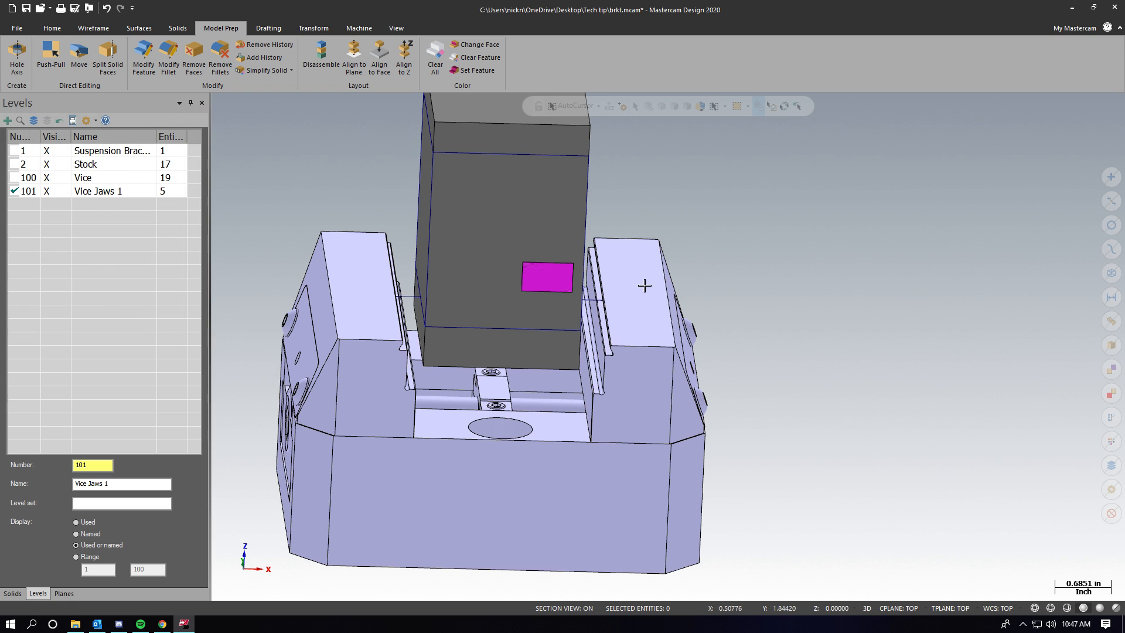
Step: Check the contents of Vice Jaws 1 by making the Vice level active and toggling the jaw level's visibility off and on
left_click(47, 193)
left_click(15, 179)
left_click(48, 191)
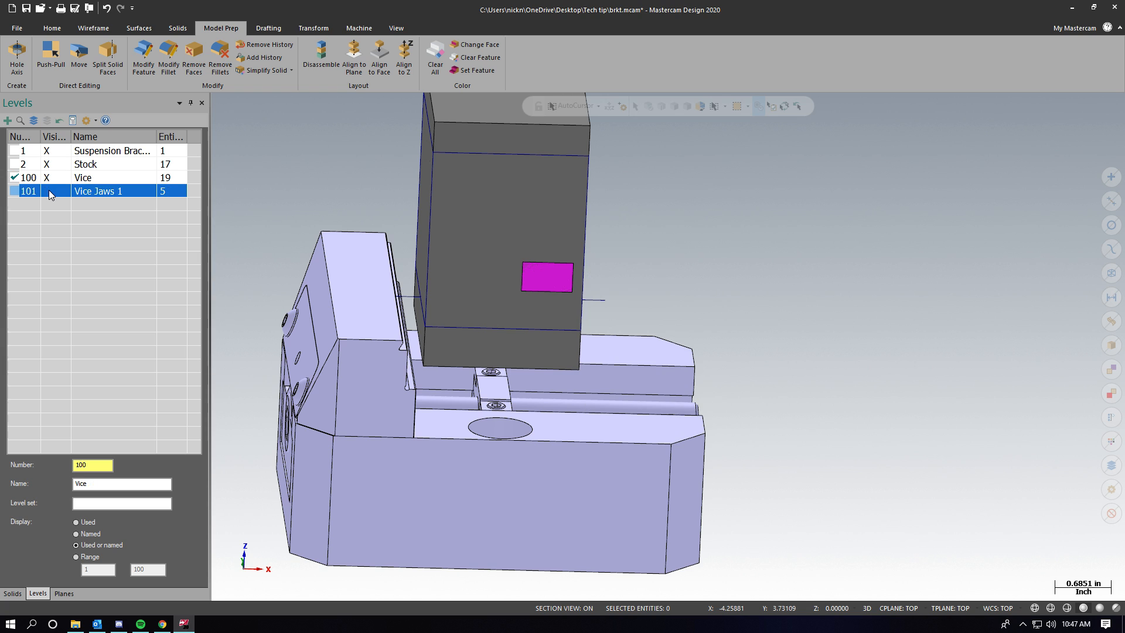
left_click(49, 191)
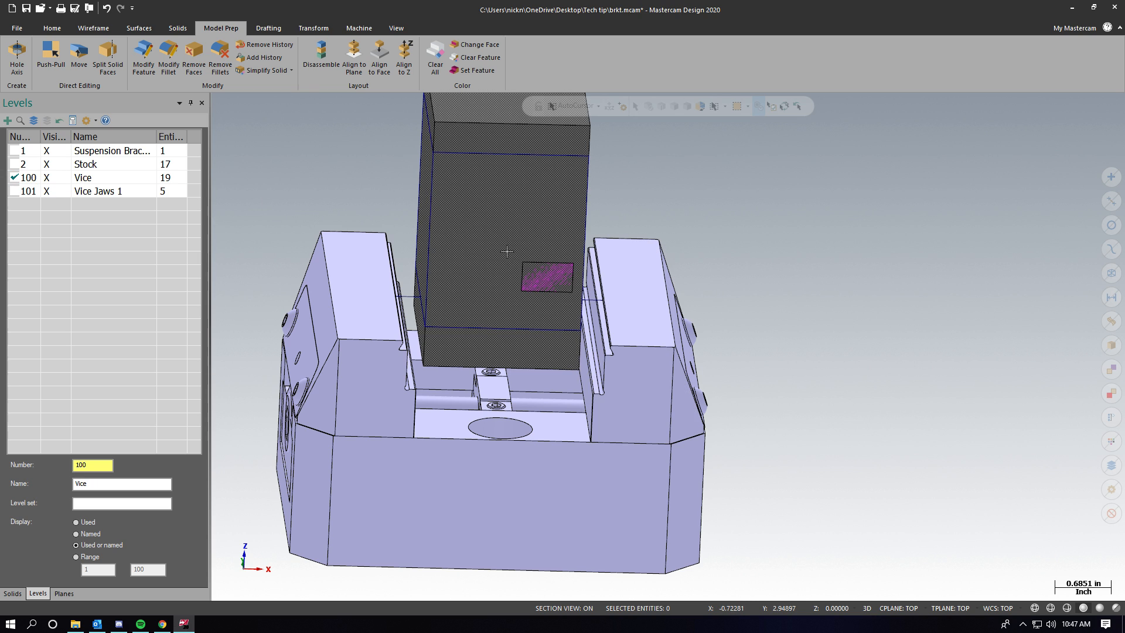
Step: Make Vice Jaws 1 the active level, select all of its entities, and set the view to Top (WCS)
middle_click_drag(504, 253, 488, 236)
scroll(488, 236, "down", 1)
left_click(26, 195)
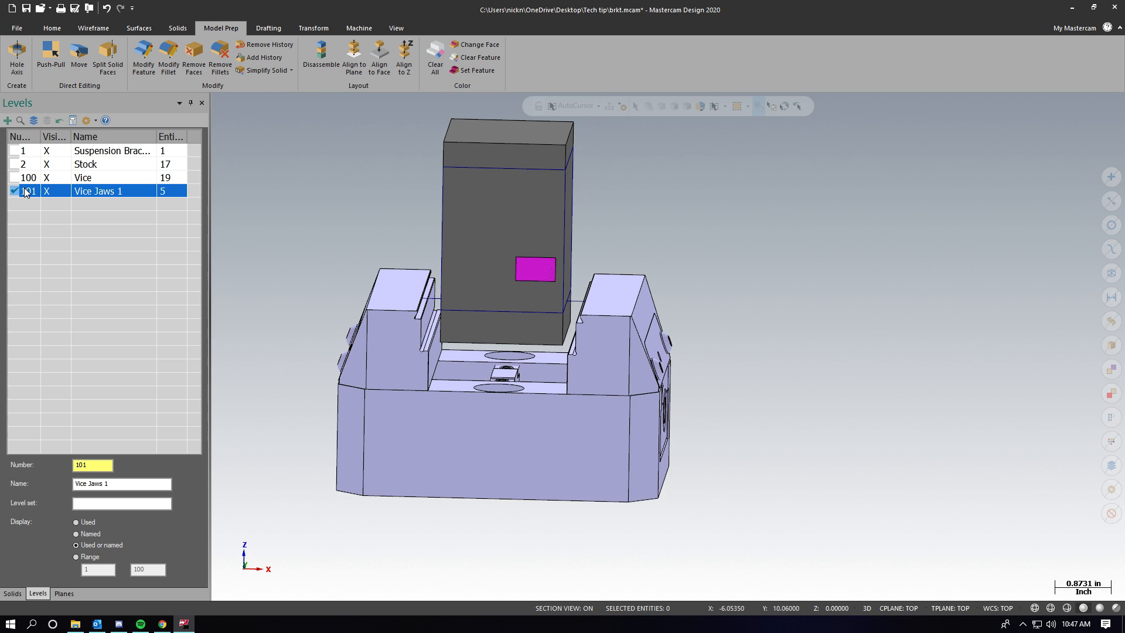
right_click(85, 190)
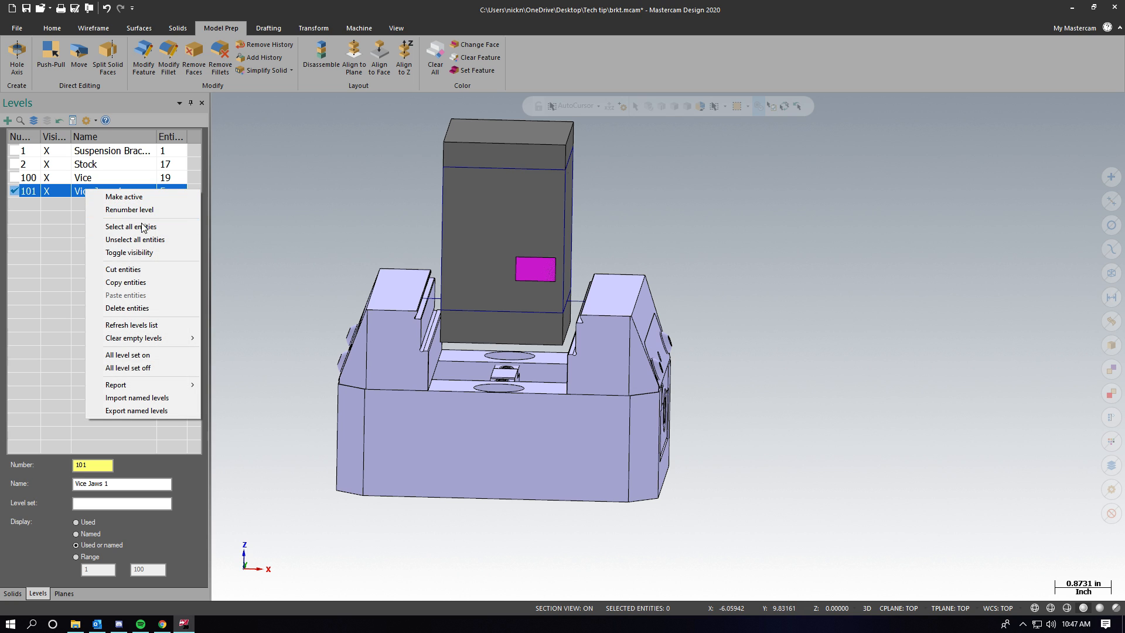
left_click(156, 227)
scroll(624, 320, "up", 2)
right_click(616, 288)
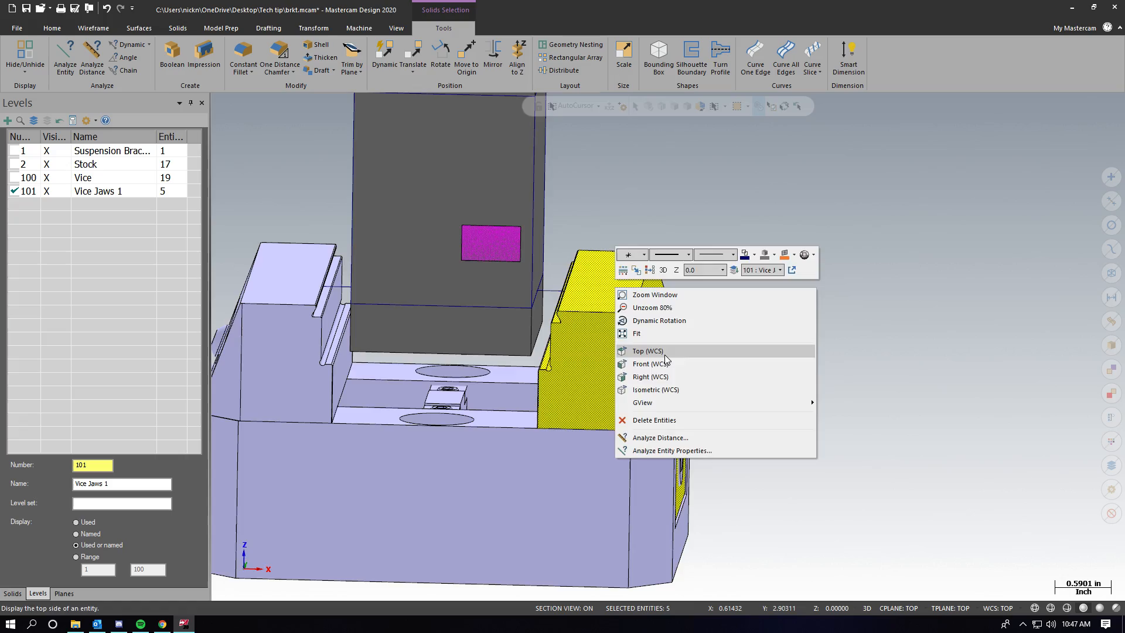
left_click(668, 351)
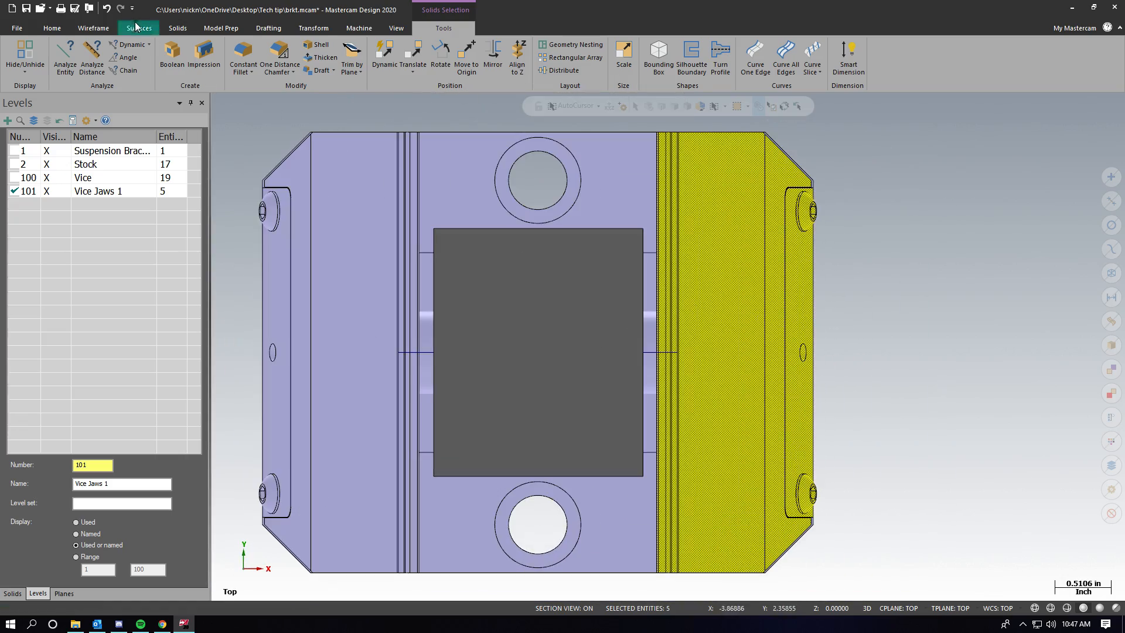
Step: Open Translate for the selected jaw entities and try to shift them along the X axis
mouse_move(726, 320)
middle_mouse_down()
mouse_move(746, 241)
mouse_move(746, 206)
mouse_move(738, 194)
mouse_move(719, 199)
mouse_move(728, 195)
middle_mouse_up()
scroll(695, 414, "up", 3)
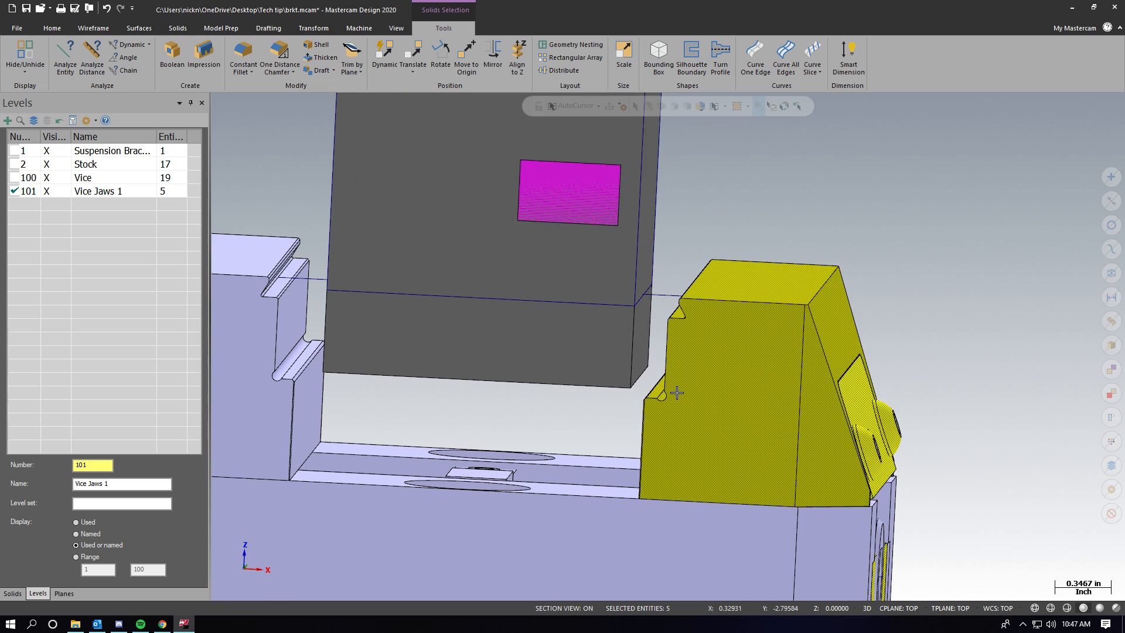
scroll(676, 393, "up", 2)
middle_click_drag(677, 392, 690, 389)
scroll(647, 296, "down", 4)
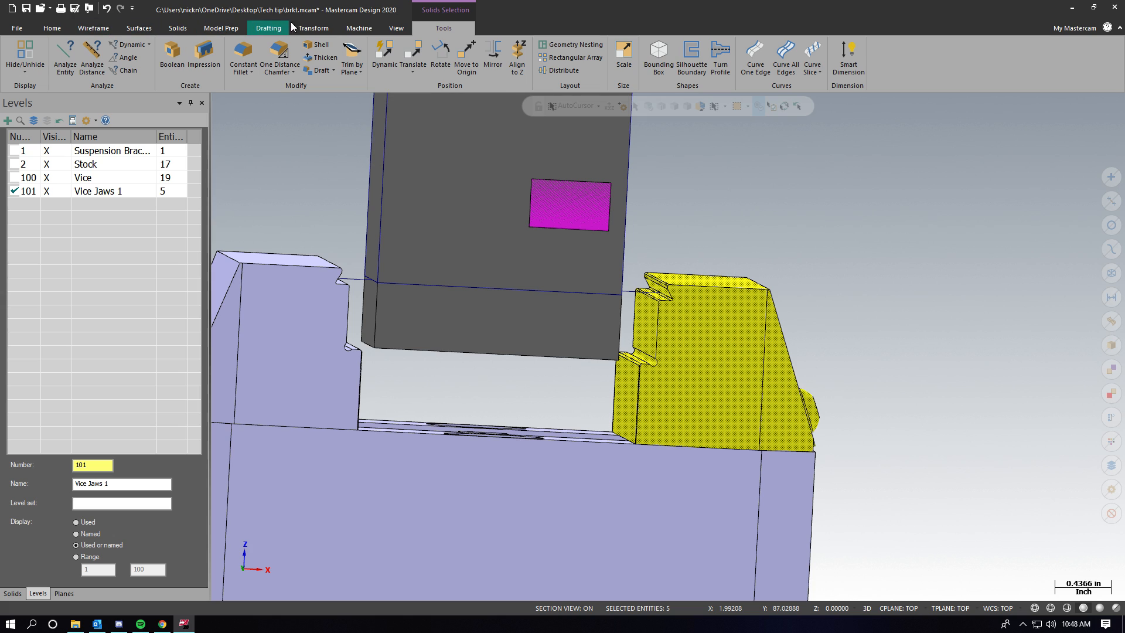
left_click(296, 27)
left_click(46, 53)
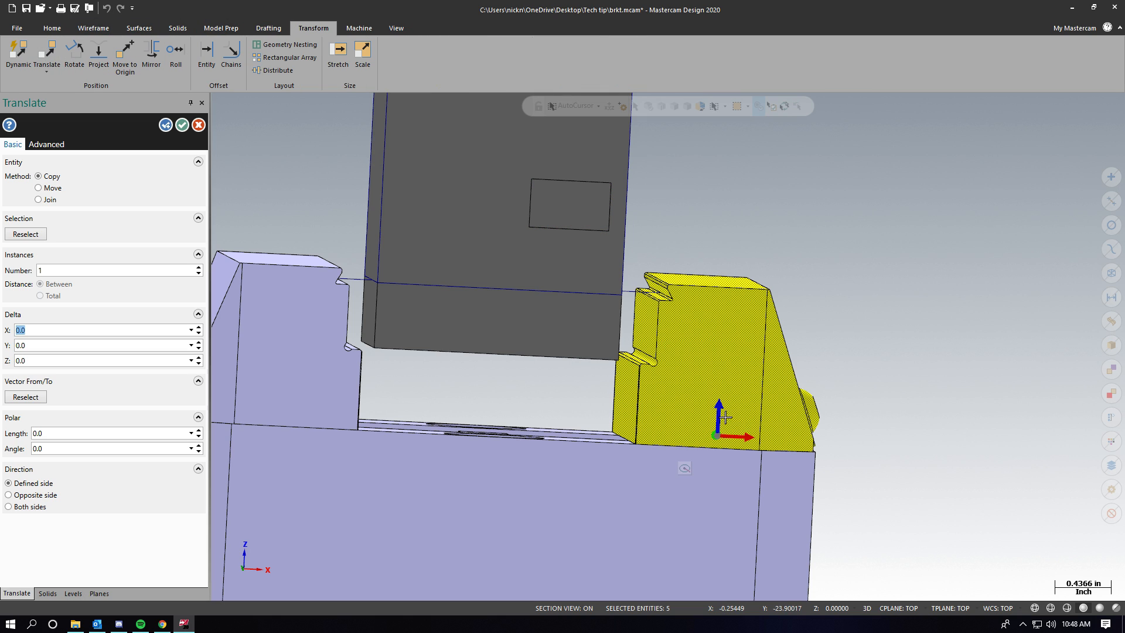
left_click(740, 437)
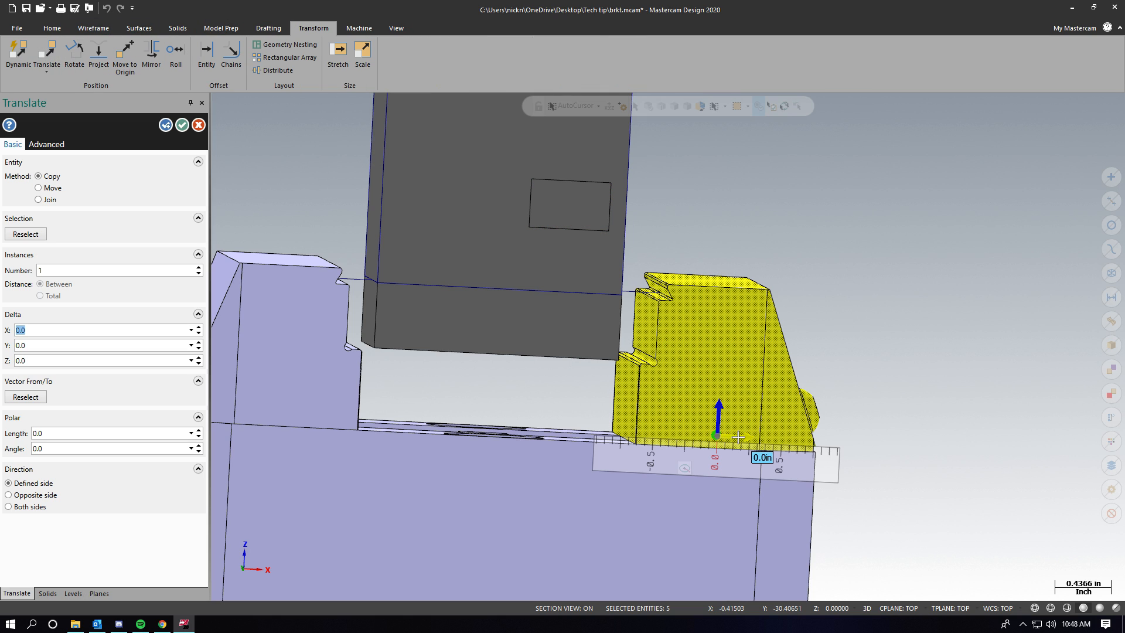
middle_click_drag(733, 437, 724, 436)
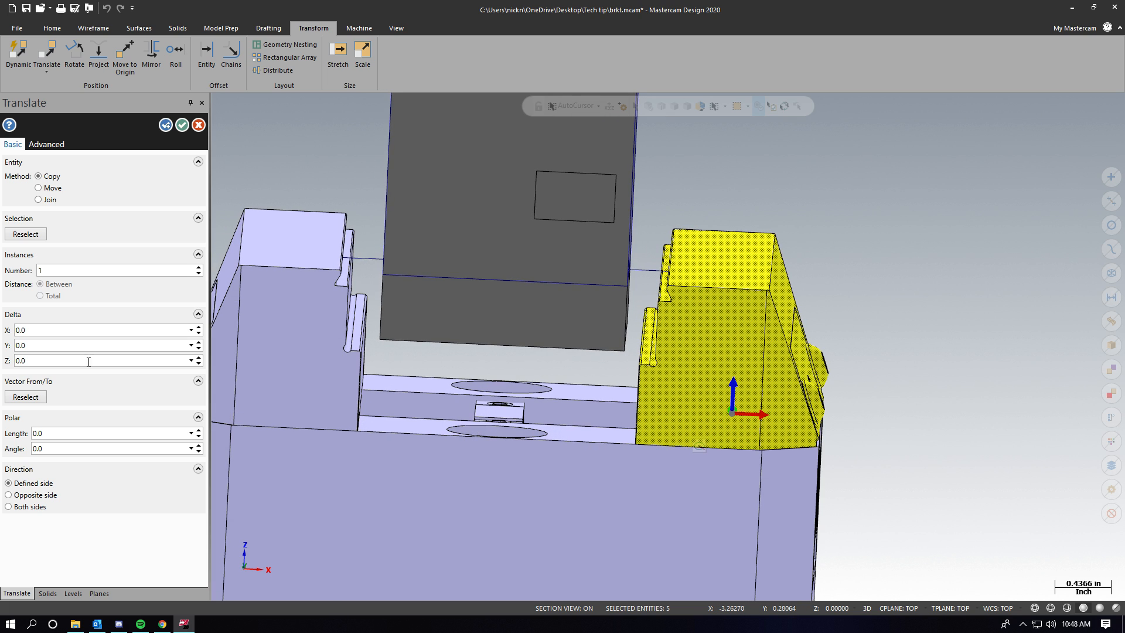
Step: Redefine the translation vector from the midpoint of the jaw's upper inner edge to the midpoint of the stock's lower blue side line
left_click(27, 398)
scroll(698, 278, "up", 5)
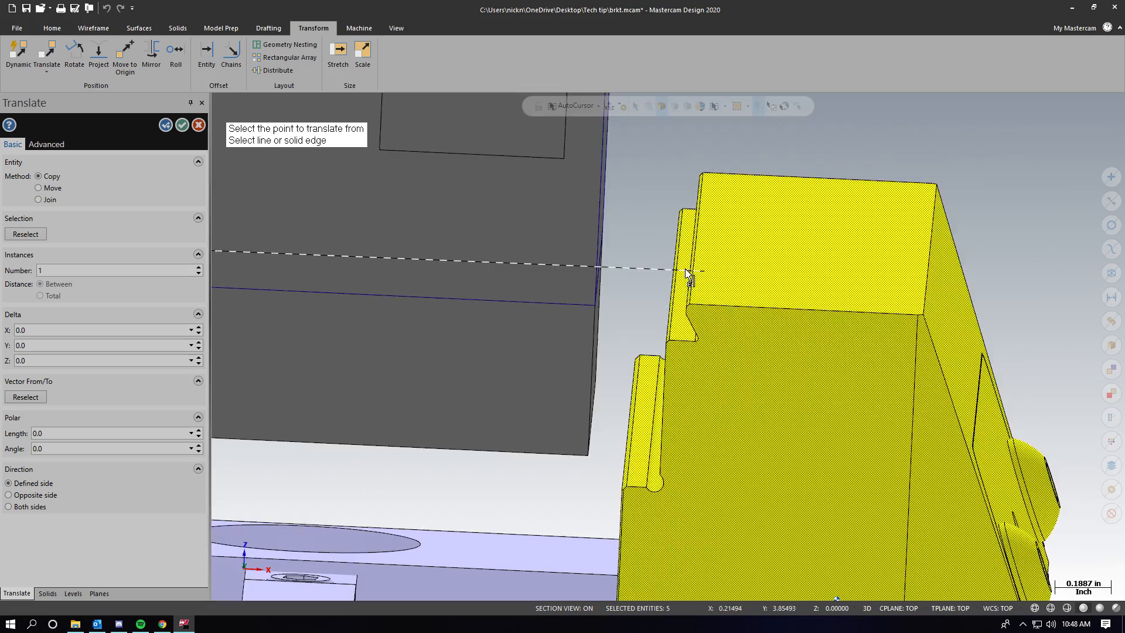
scroll(697, 278, "up", 2)
middle_click_drag(697, 278, 689, 264)
left_click(698, 220)
middle_click_drag(697, 219, 660, 216)
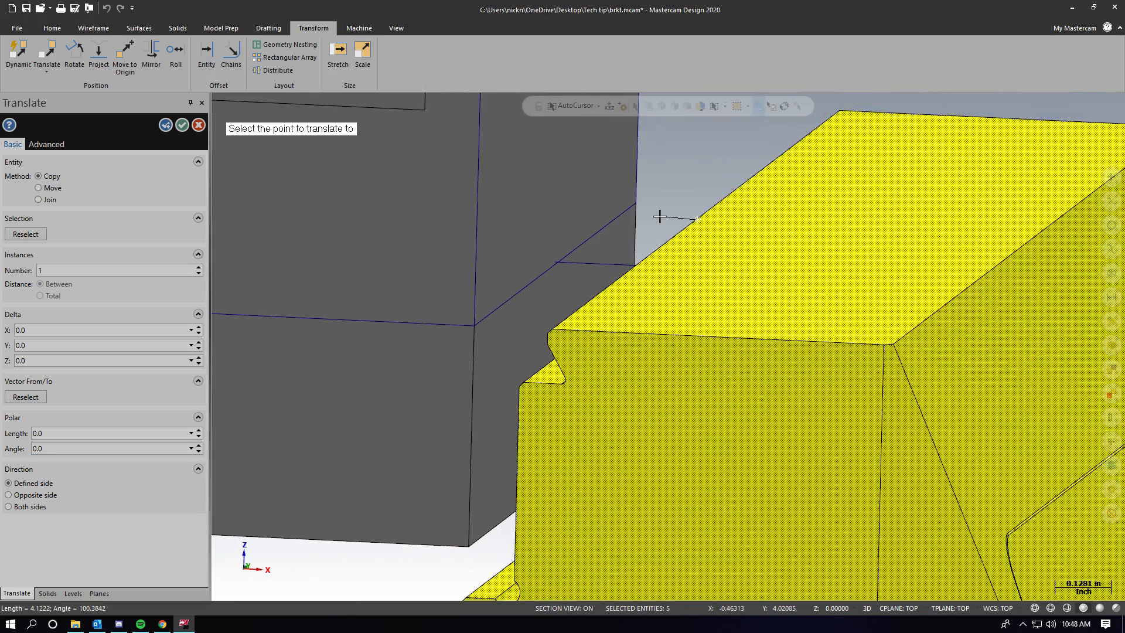
left_click(558, 262)
middle_click_drag(432, 298, 457, 283)
scroll(456, 263, "down", 4)
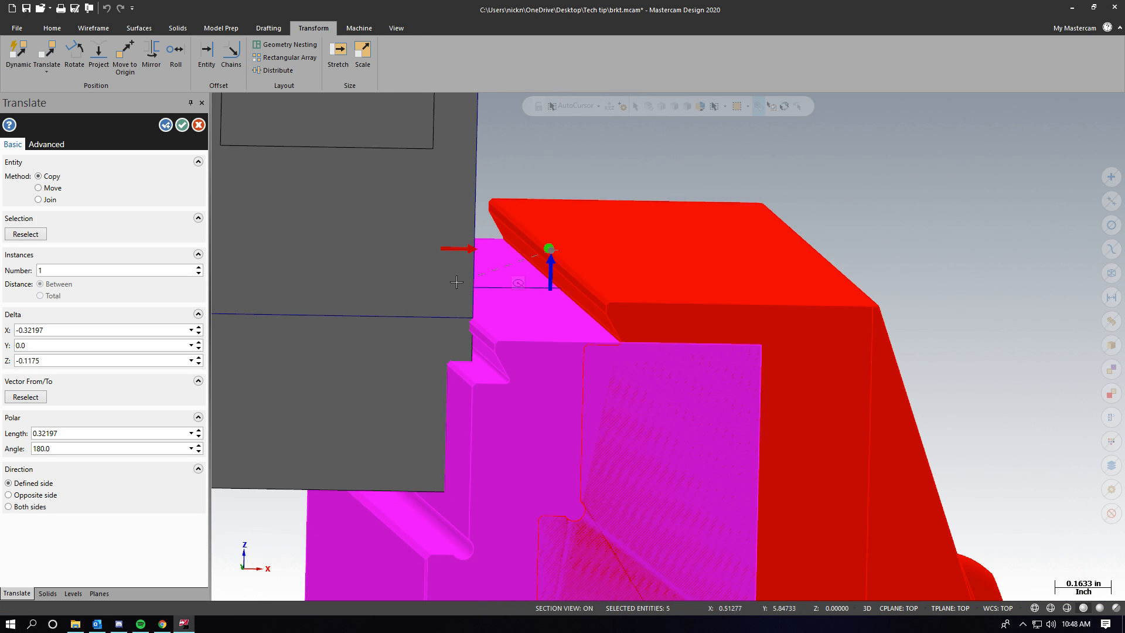
Step: Set the jaw translation's Z delta to 0.0 and change the method from Copy to Move
left_click(455, 261)
scroll(456, 260, "down", 1)
middle_click_drag(516, 317, 490, 324)
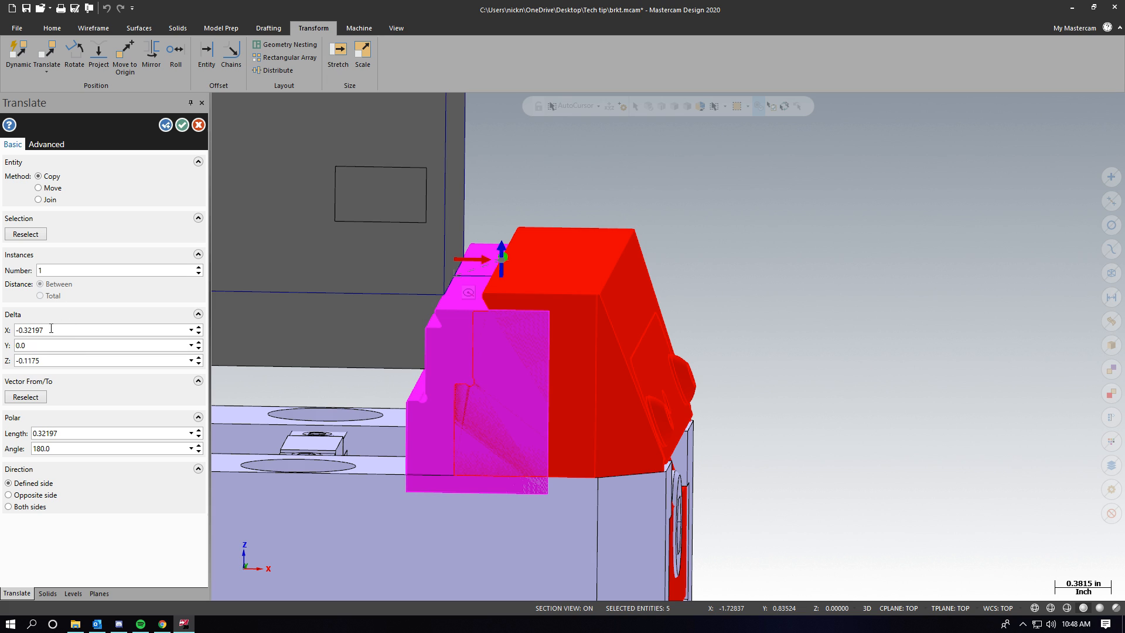
left_click(27, 362)
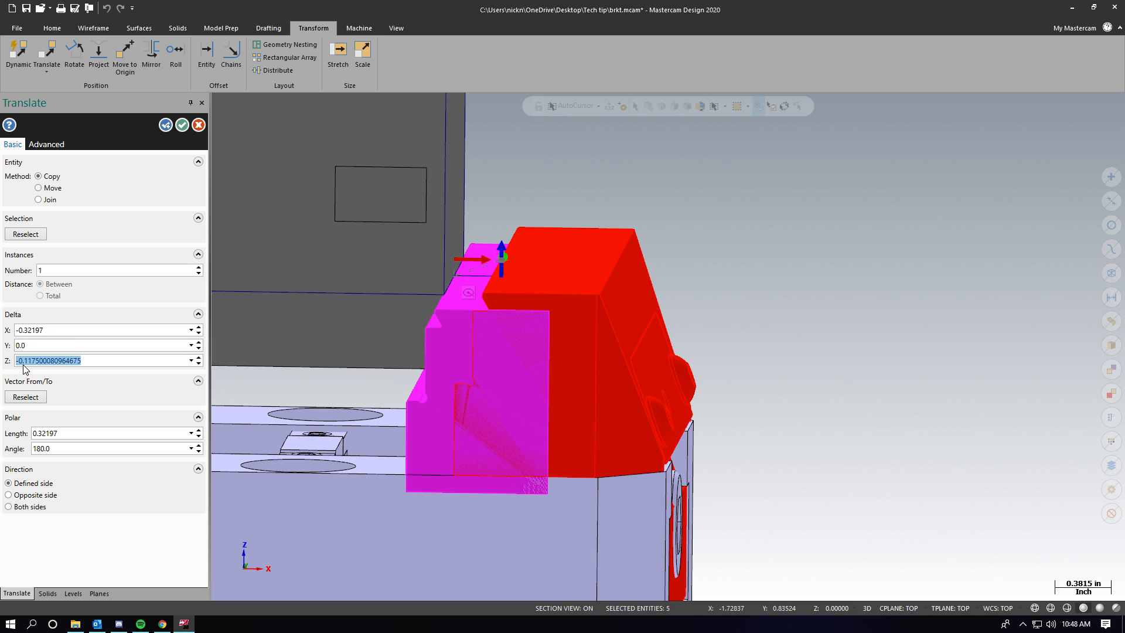
left_click(55, 346)
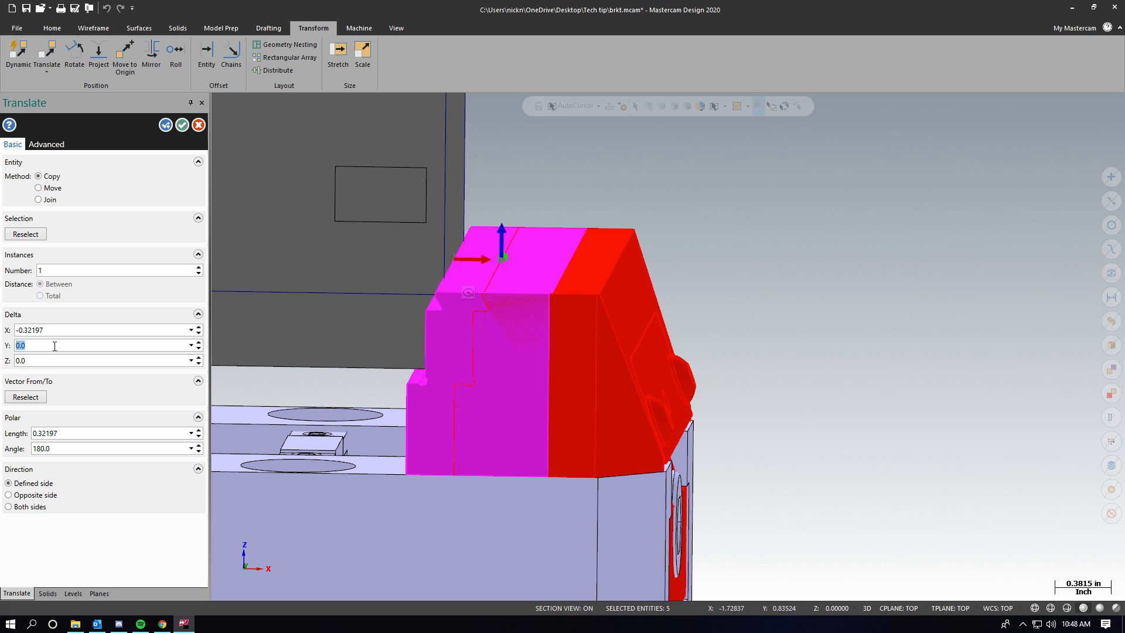
left_click(39, 188)
middle_click_drag(482, 249, 499, 225)
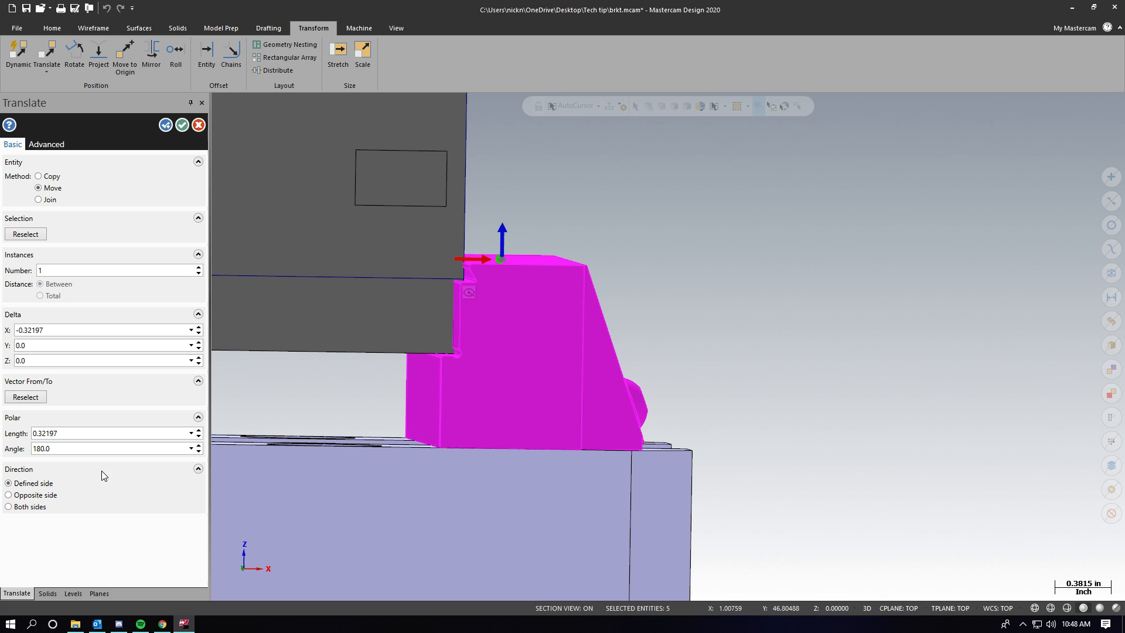
Step: Copy the translation's X delta value and apply the move to the jaw
right_click(96, 332)
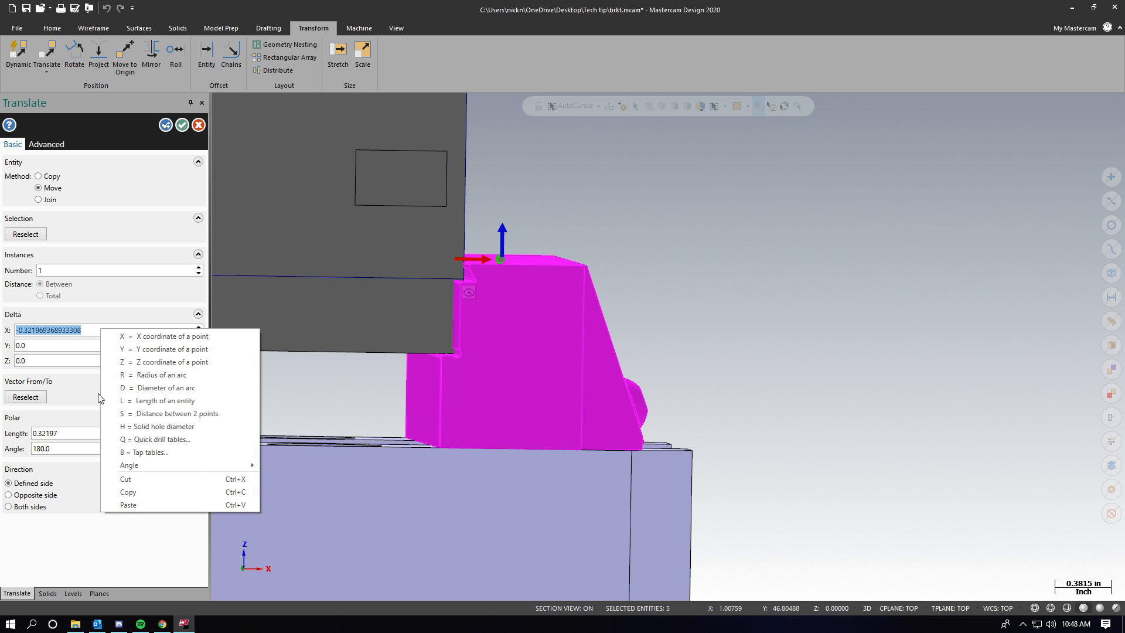
left_click(129, 492)
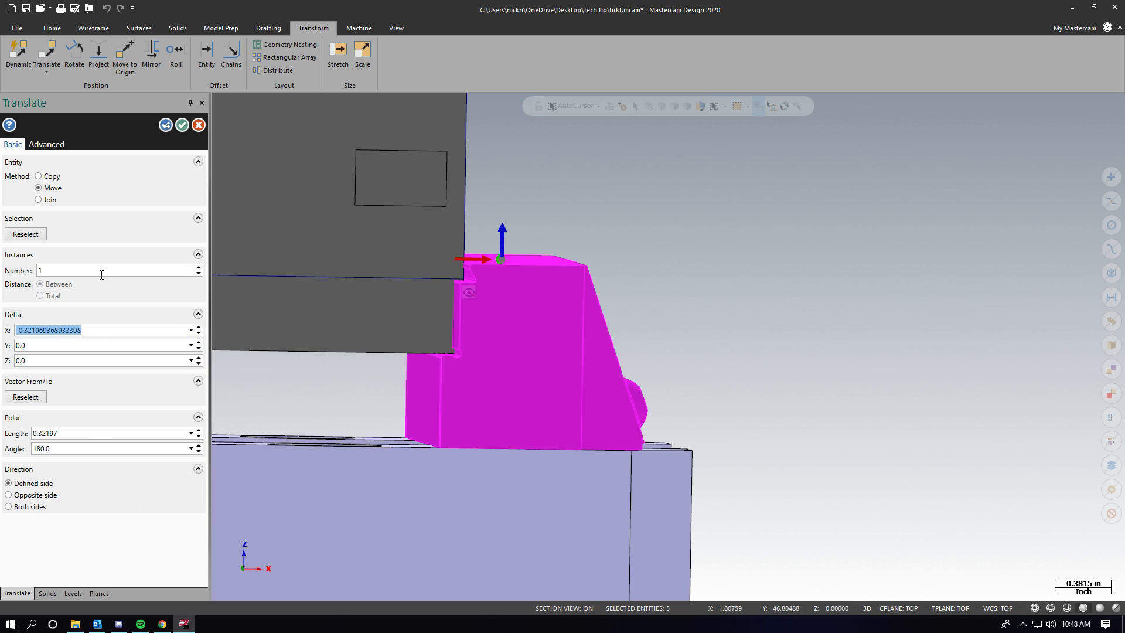
left_click(183, 126)
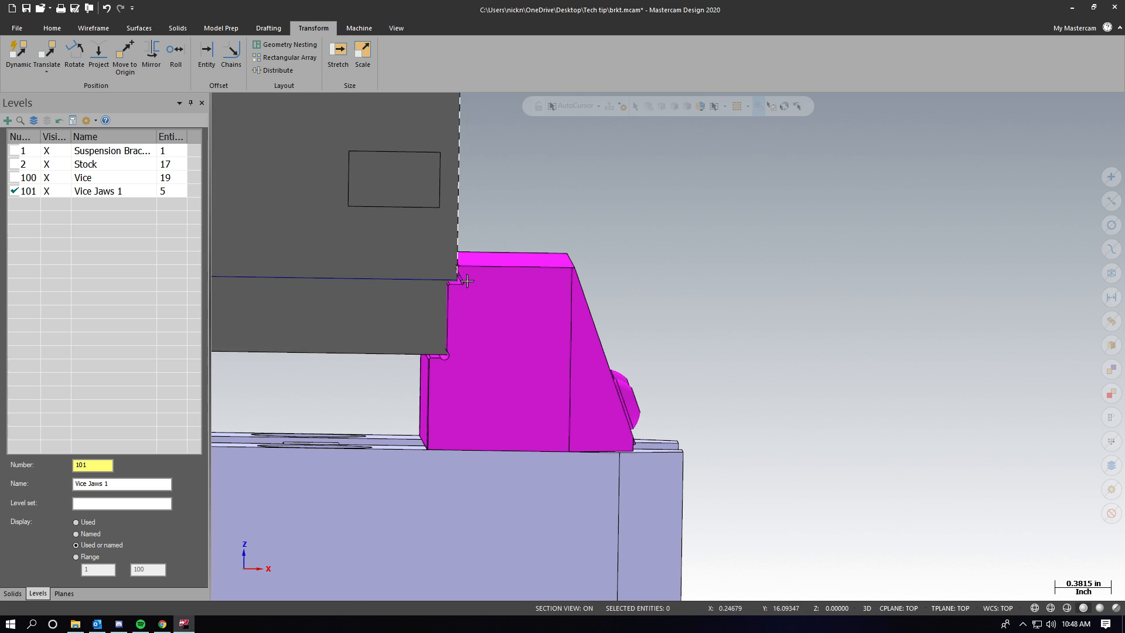
Step: Check how the jaw's steps meet the stock and undo the jaw translation
scroll(450, 287, "up", 5)
middle_click_drag(424, 297, 444, 319)
scroll(440, 275, "down", 3)
scroll(444, 303, "down", 2)
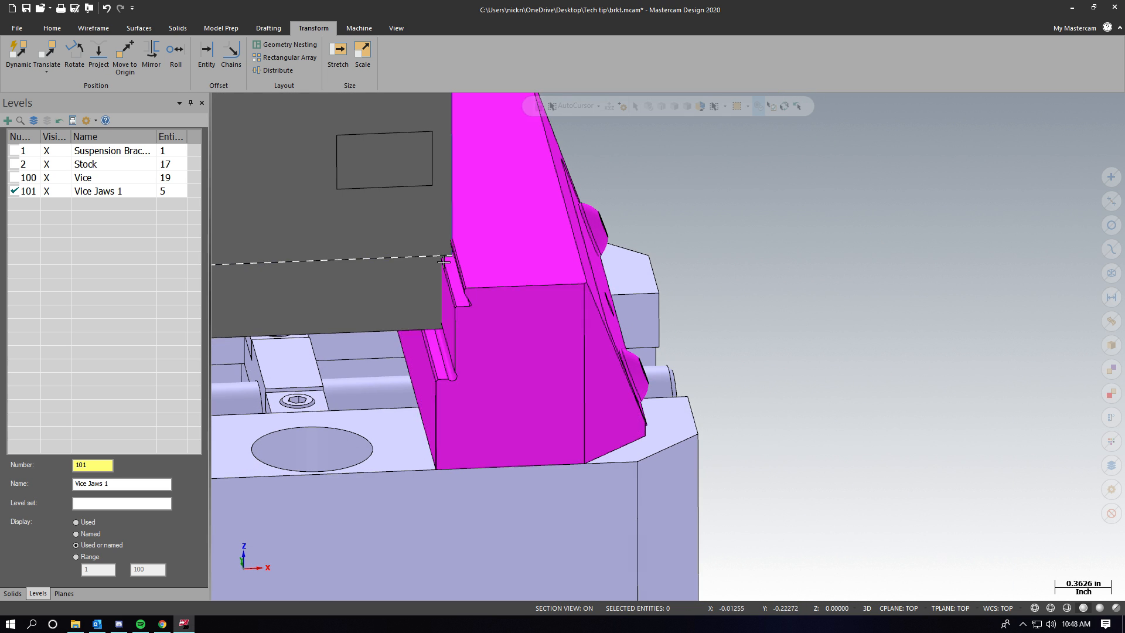
scroll(443, 262, "down", 1)
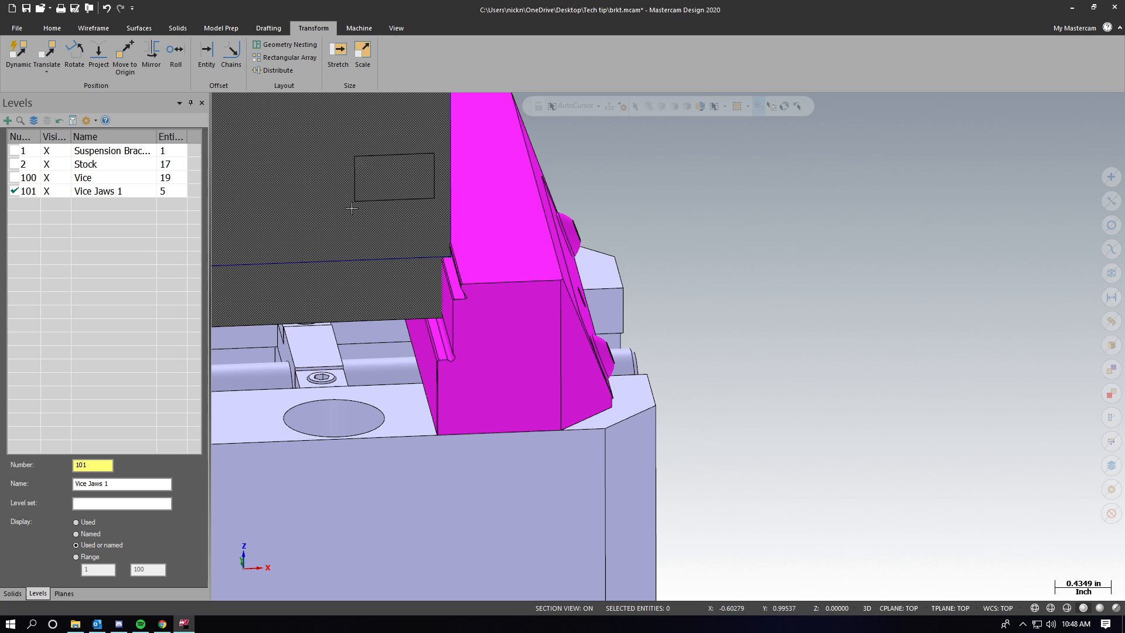
left_click(106, 8)
scroll(557, 251, "down", 3)
scroll(542, 219, "up", 3)
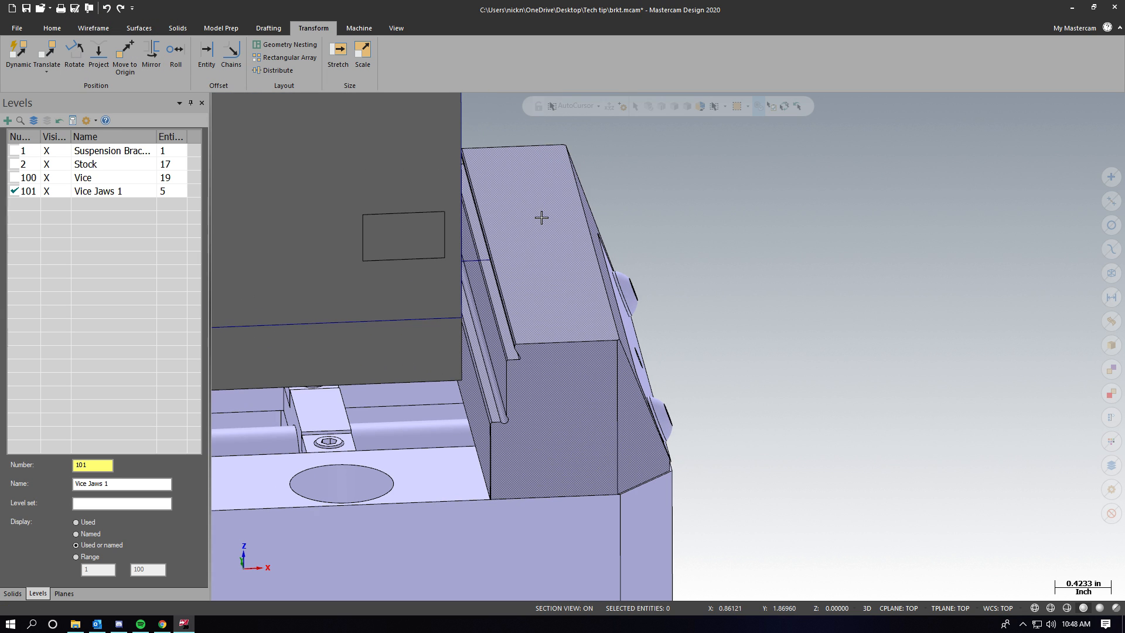
Step: Set the view and planes to Front (WCS) and frame the gap between the jaw and the stock
mouse_move(542, 218)
middle_mouse_down()
mouse_move(543, 279)
mouse_move(520, 261)
middle_mouse_up()
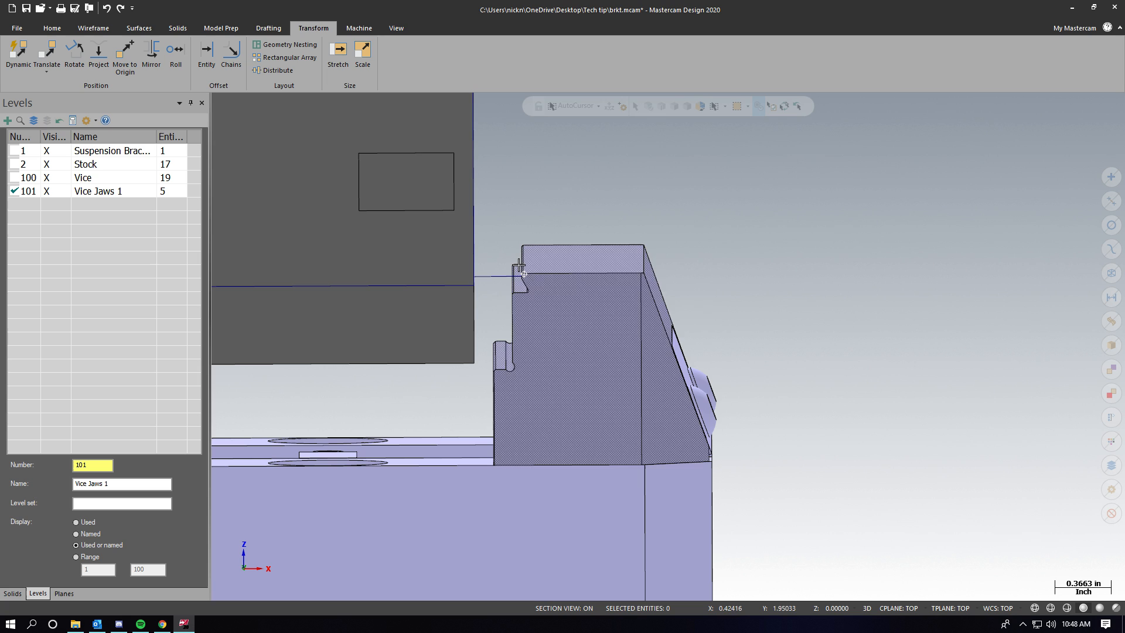
right_click(520, 262)
left_click(583, 337)
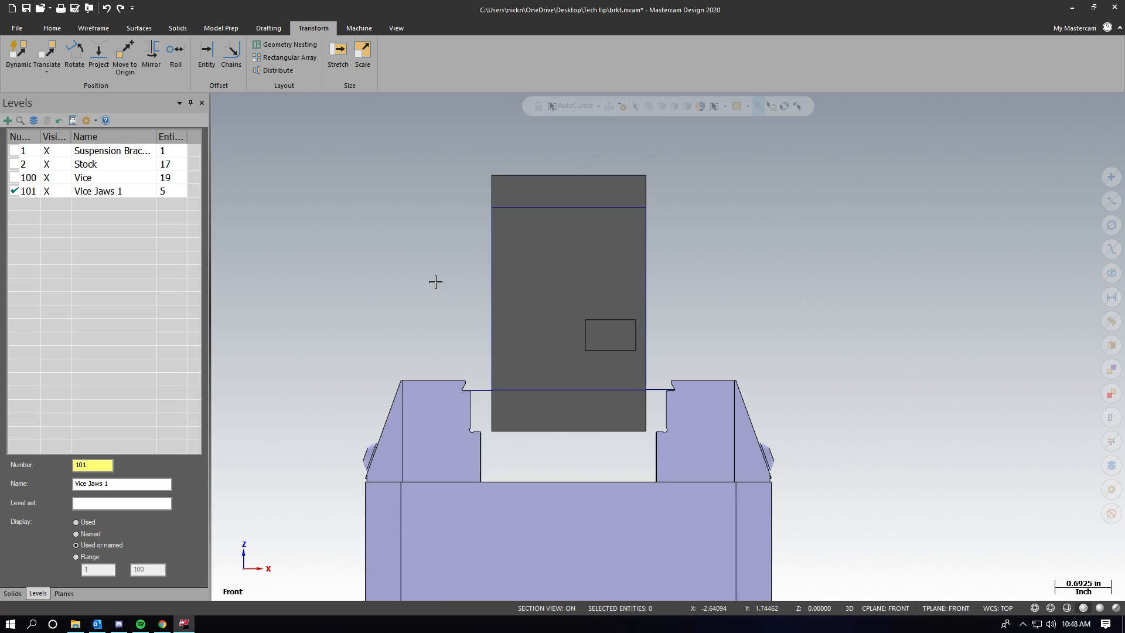
scroll(603, 360, "up", 2)
middle_click_drag(596, 354, 585, 352)
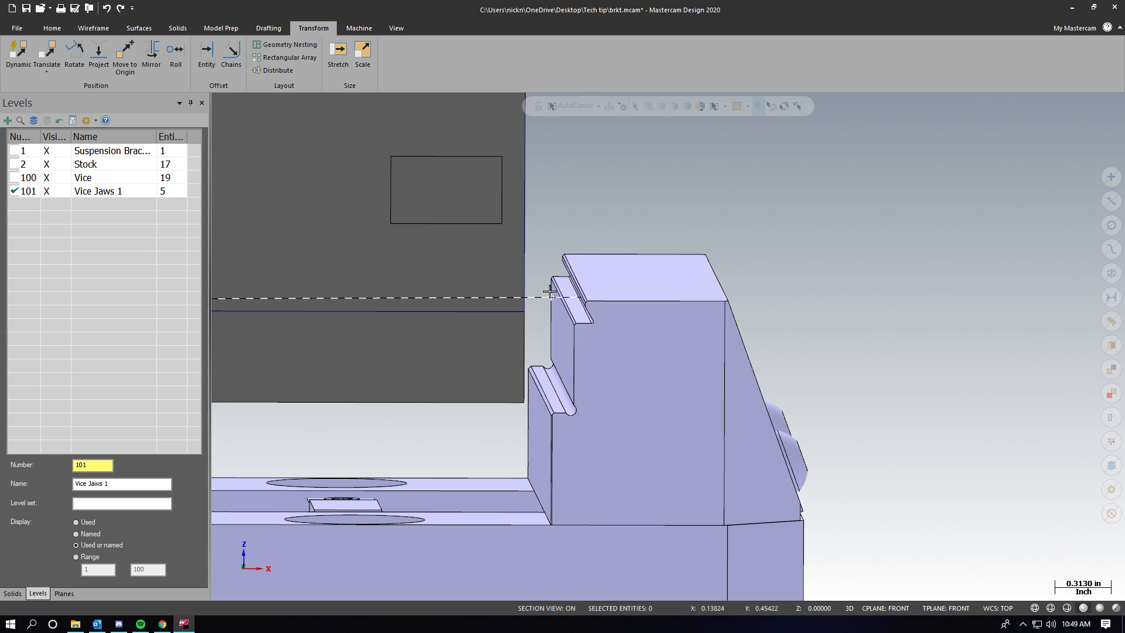
middle_click_drag(550, 293, 540, 291)
scroll(539, 292, "down", 2)
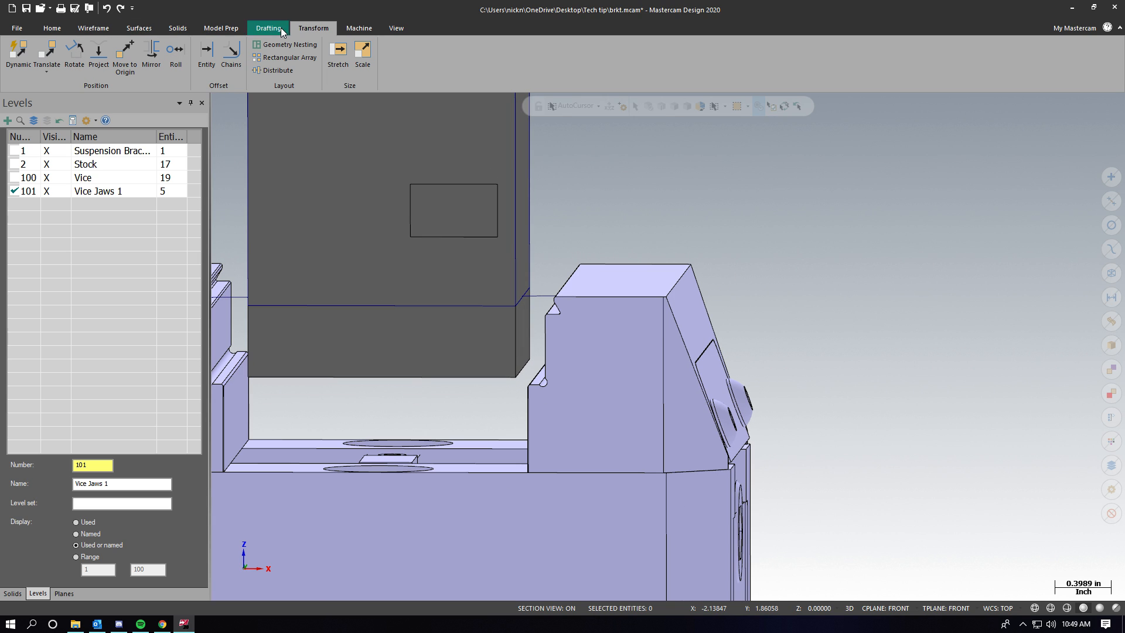
Step: Start a Dynamic transform on all entities of the Vice Jaws 1 level
left_click(5, 50)
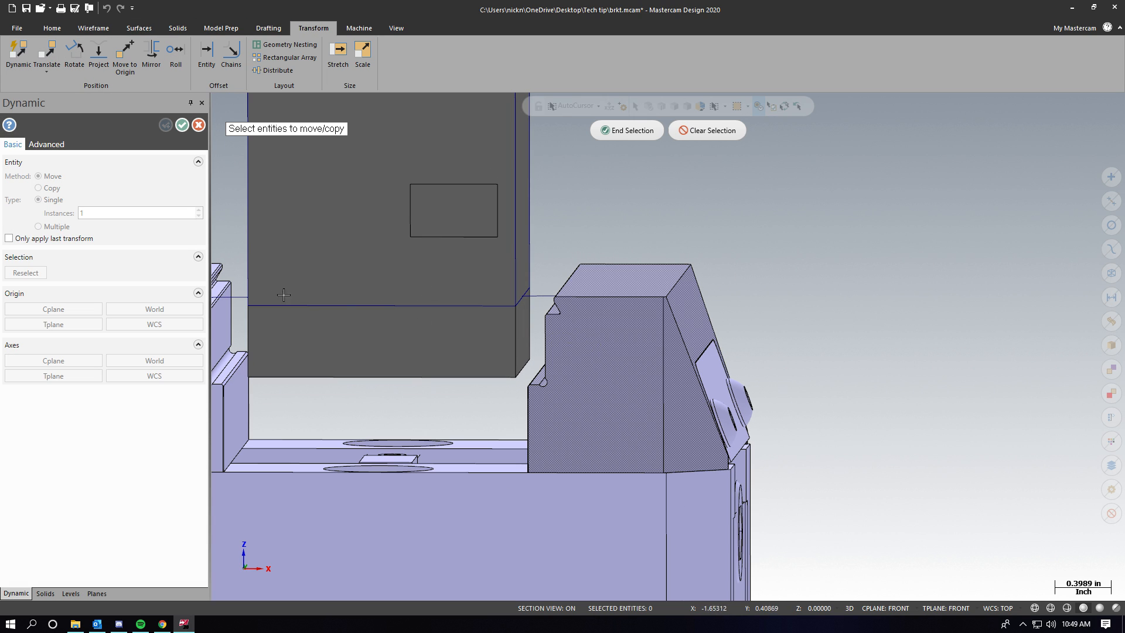
left_click(70, 593)
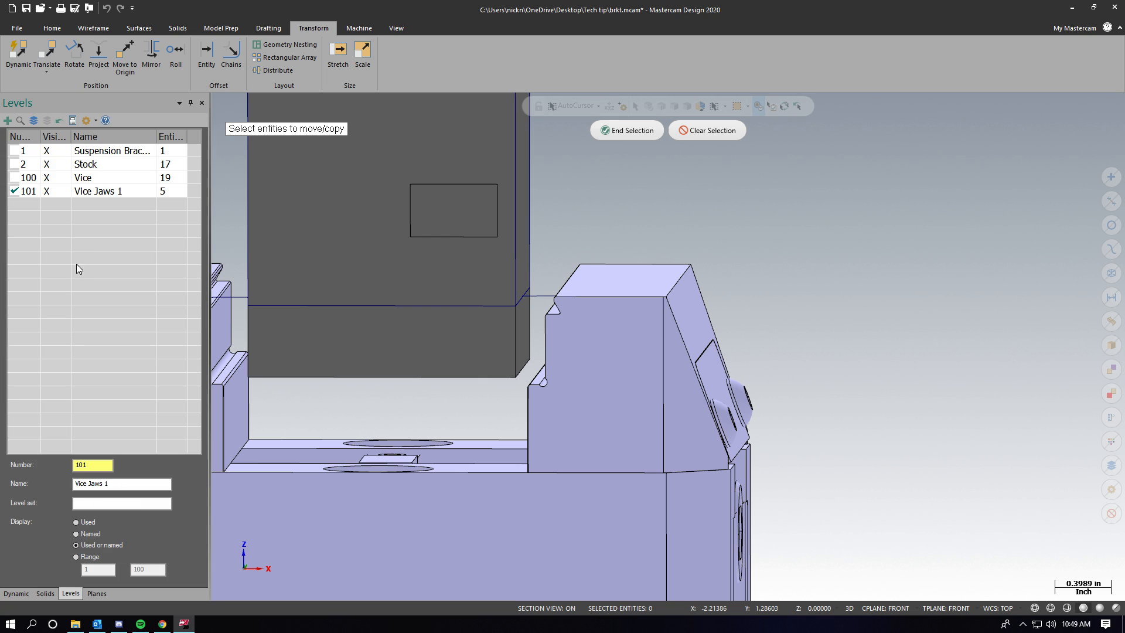
right_click(113, 192)
left_click(174, 242)
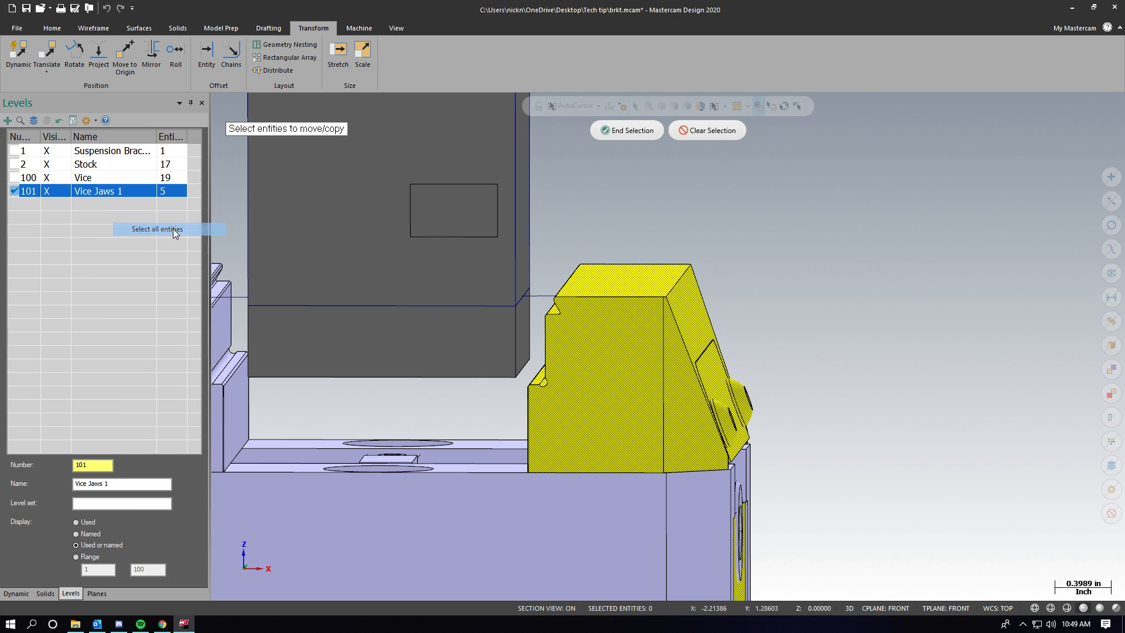
left_click(637, 130)
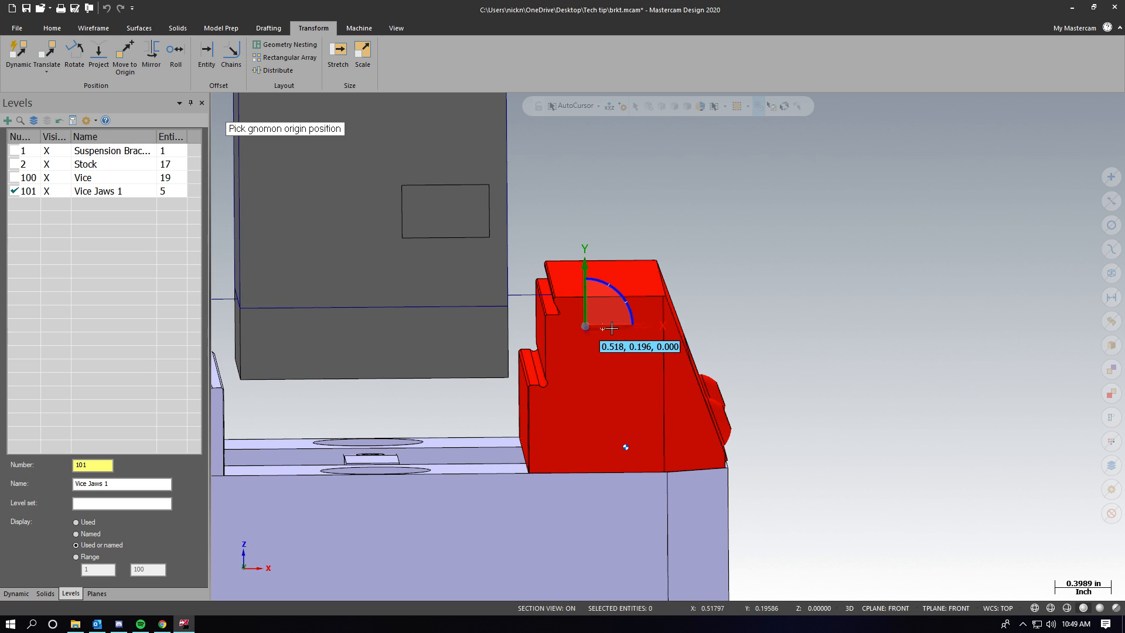
Step: Place the gnomon on the jaw's inner step face and slide the jaw along X to the stock's side
left_click(543, 360)
left_click(552, 361)
left_click(551, 361)
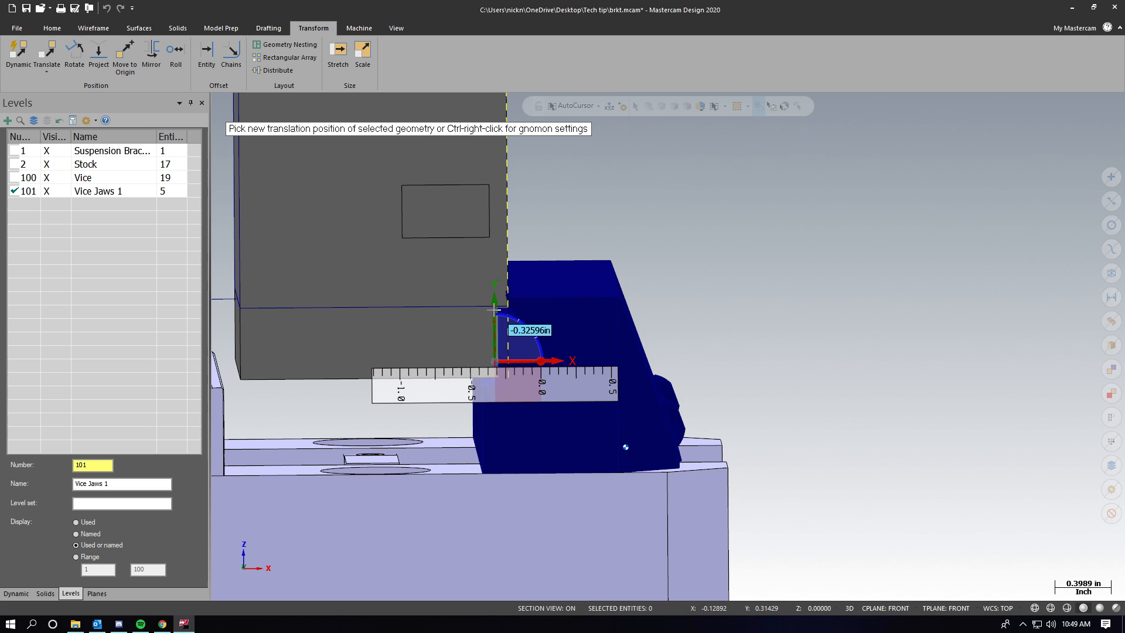
left_click(505, 331)
Step: Inspect the moved jaw's contact with the stock from several angles and accept the dynamic move
middle_click_drag(496, 365, 488, 399)
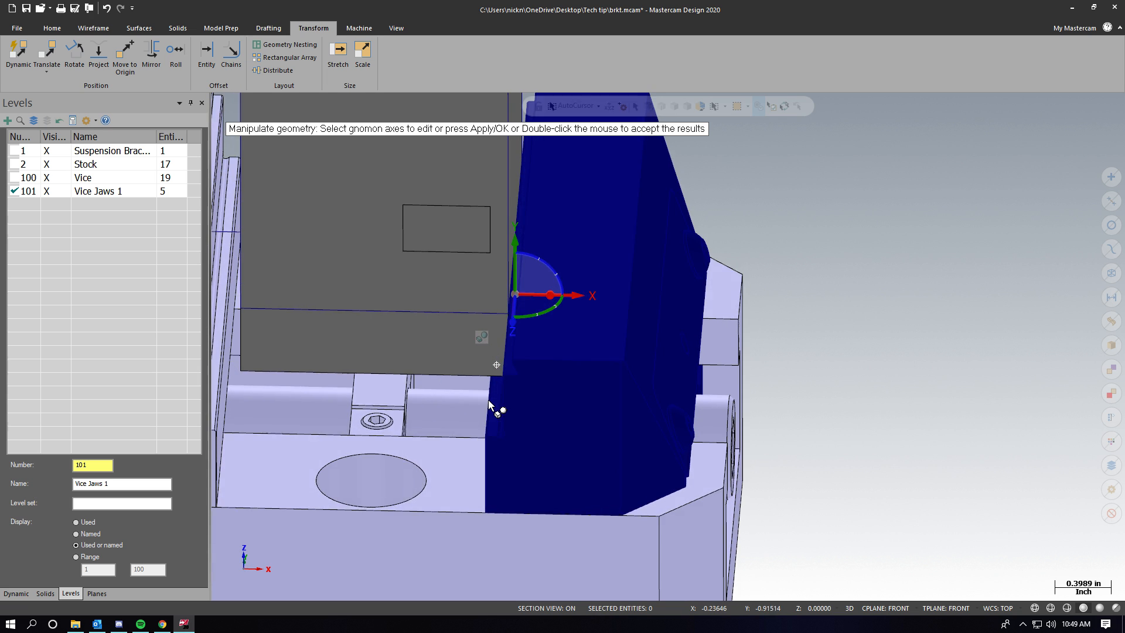
scroll(502, 299, "up", 4)
mouse_move(503, 313)
middle_mouse_down()
mouse_move(463, 337)
mouse_move(514, 274)
mouse_move(528, 236)
mouse_move(517, 296)
middle_mouse_up()
scroll(528, 236, "down", 1)
scroll(517, 297, "down", 4)
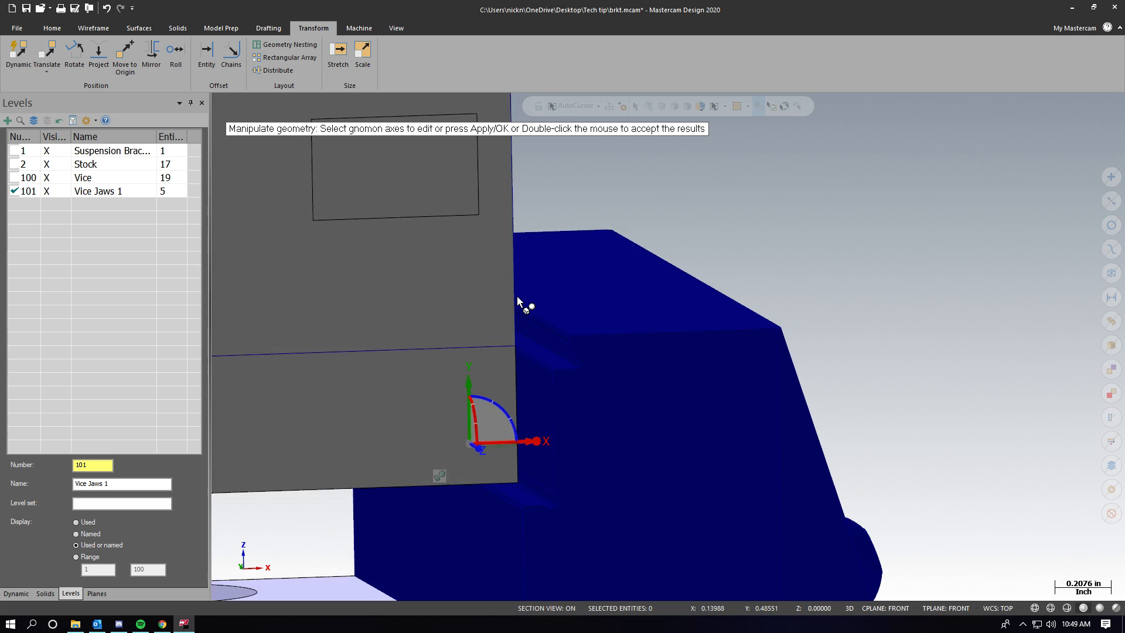
middle_click_drag(527, 374, 508, 376)
scroll(509, 376, "down", 4)
left_click(499, 350)
scroll(677, 302, "down", 2)
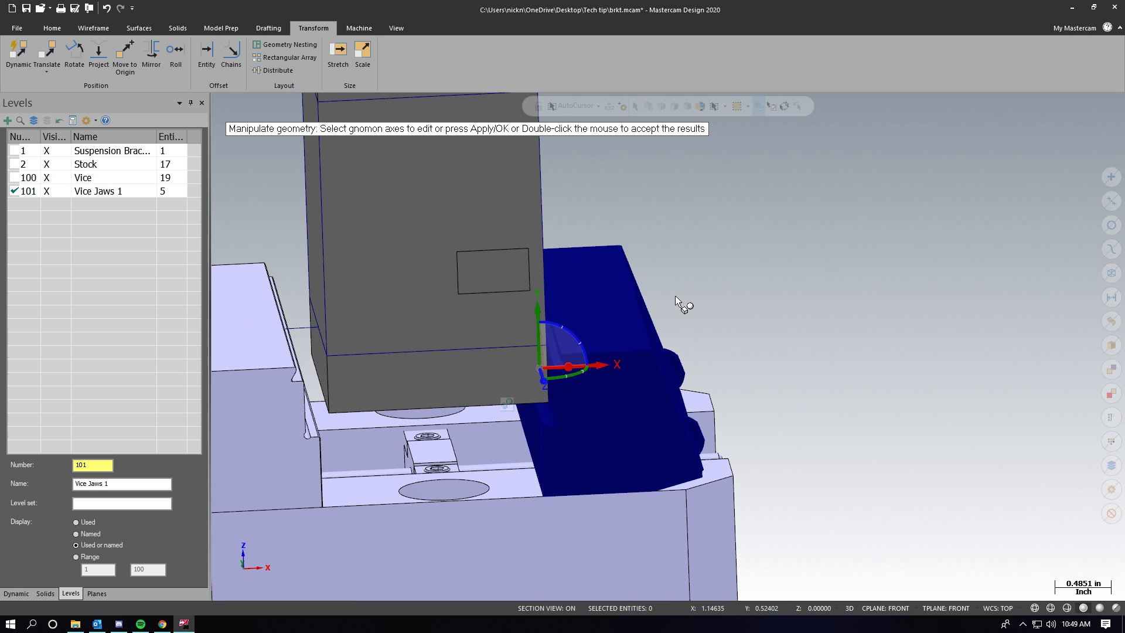
middle_click_drag(402, 268, 402, 279)
scroll(711, 314, "down", 1)
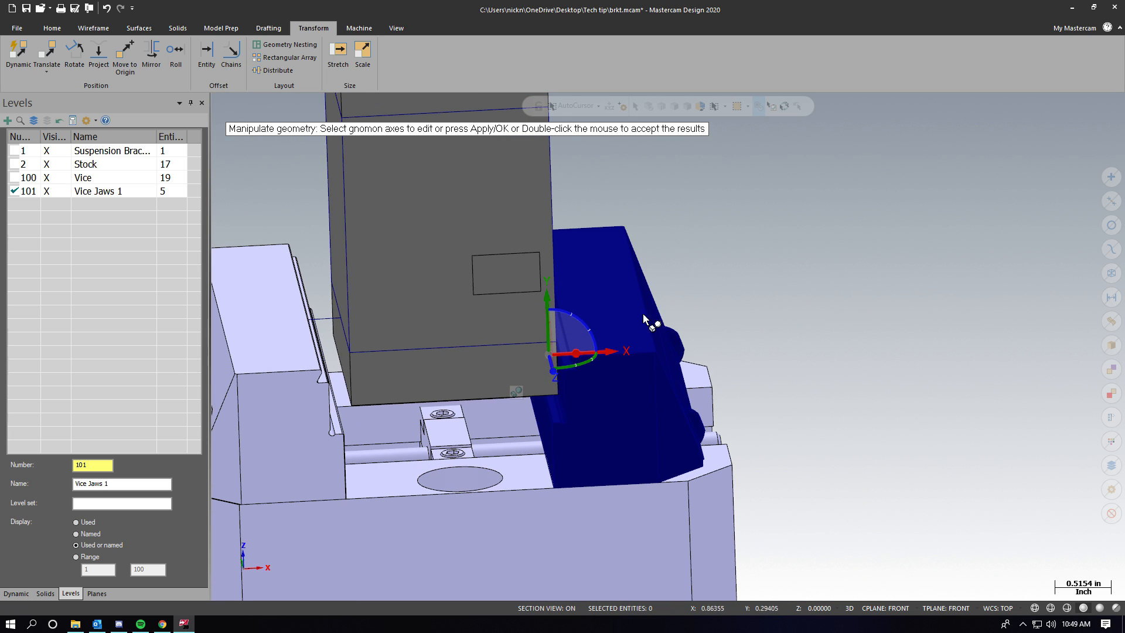
middle_click_drag(620, 304, 733, 337)
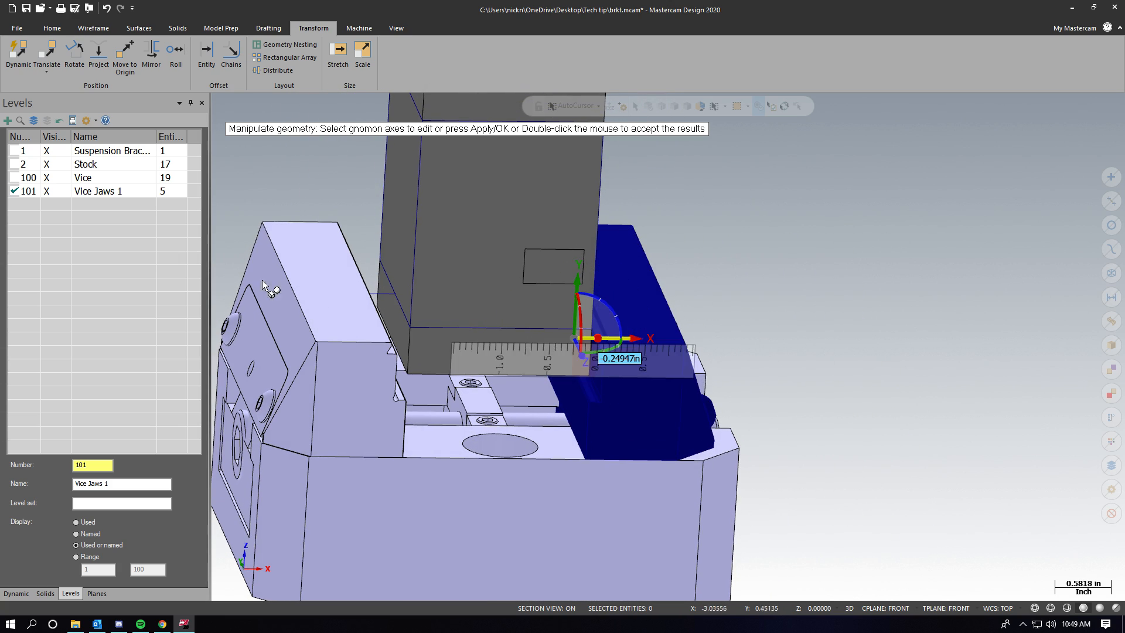
middle_click_drag(570, 261, 567, 255)
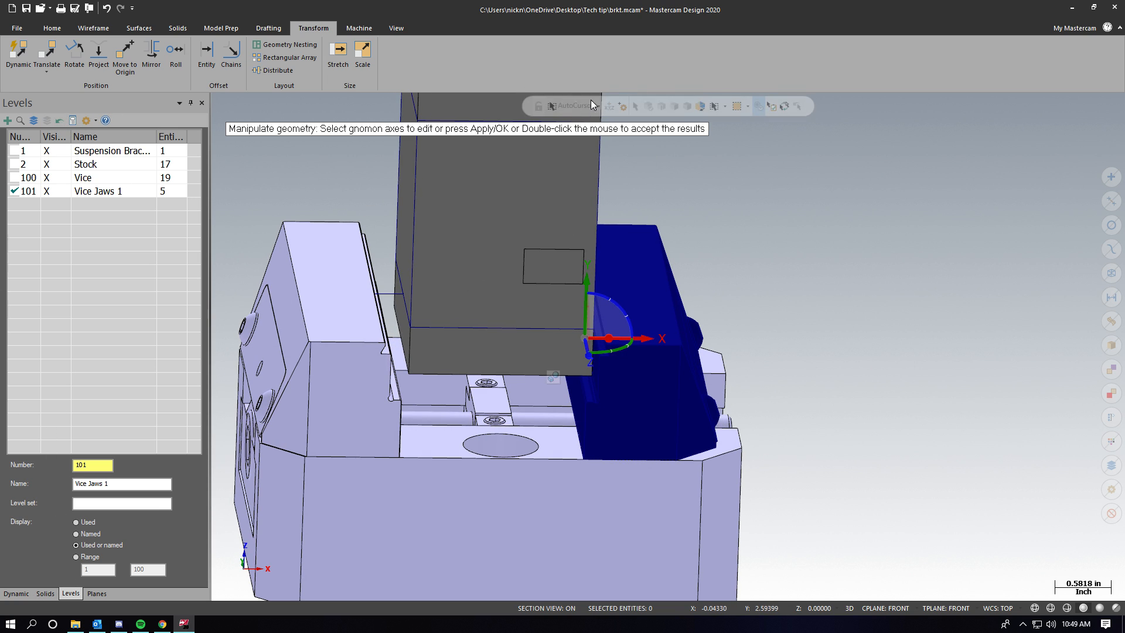
double_click(663, 249)
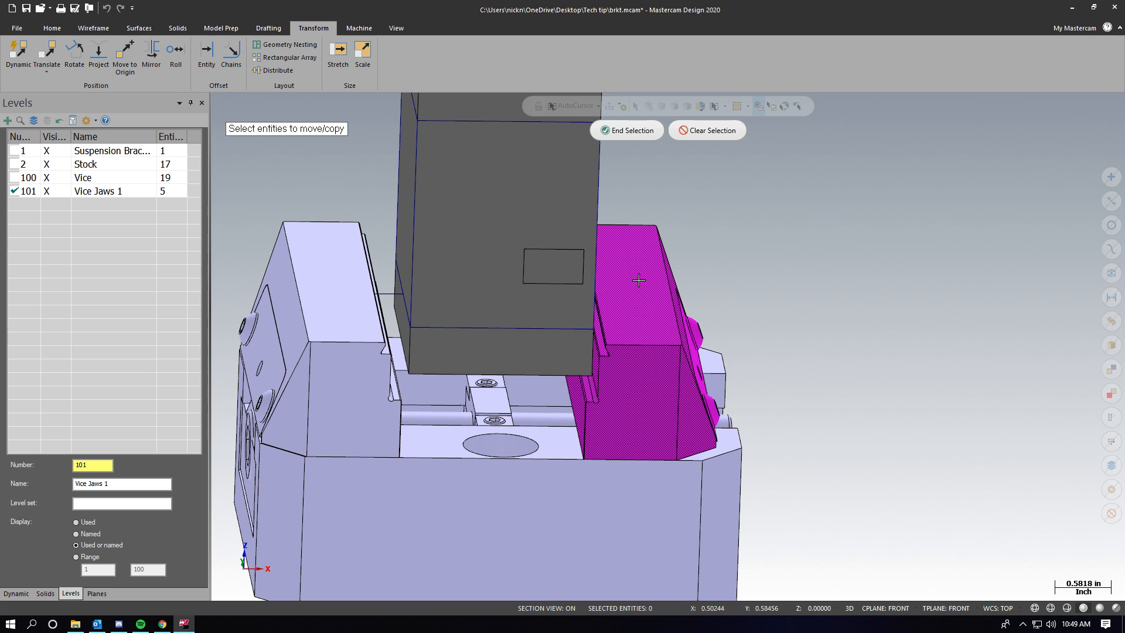
Step: Create a new level numbered 102 and name it Vice Jaws 2
middle_click_drag(619, 245, 355, 304)
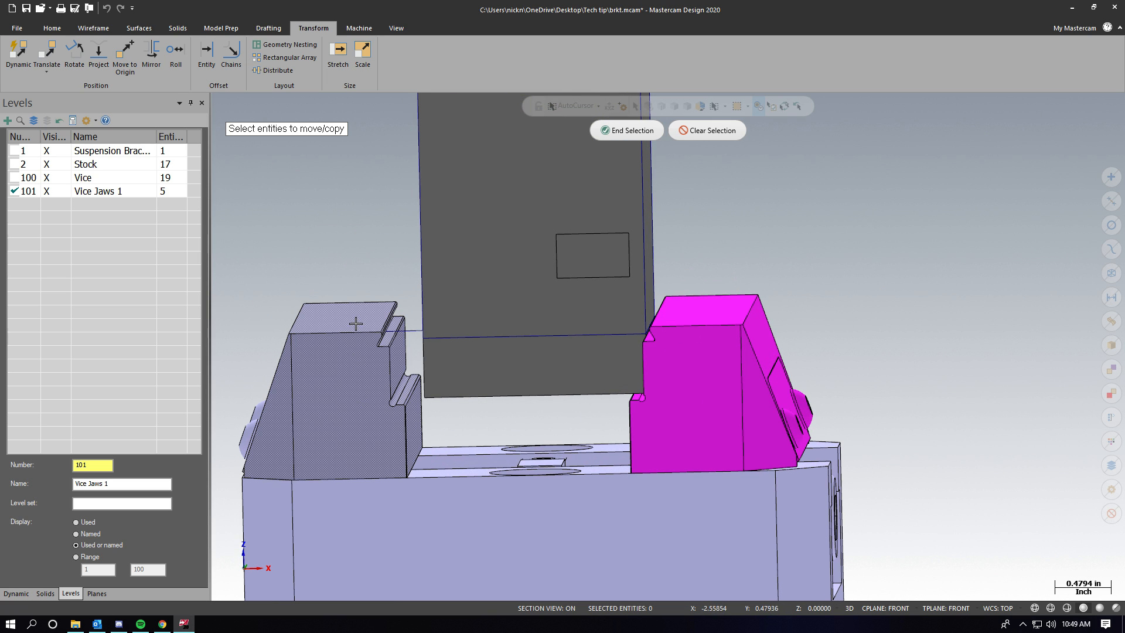
scroll(355, 304, "down", 3)
left_click(8, 120)
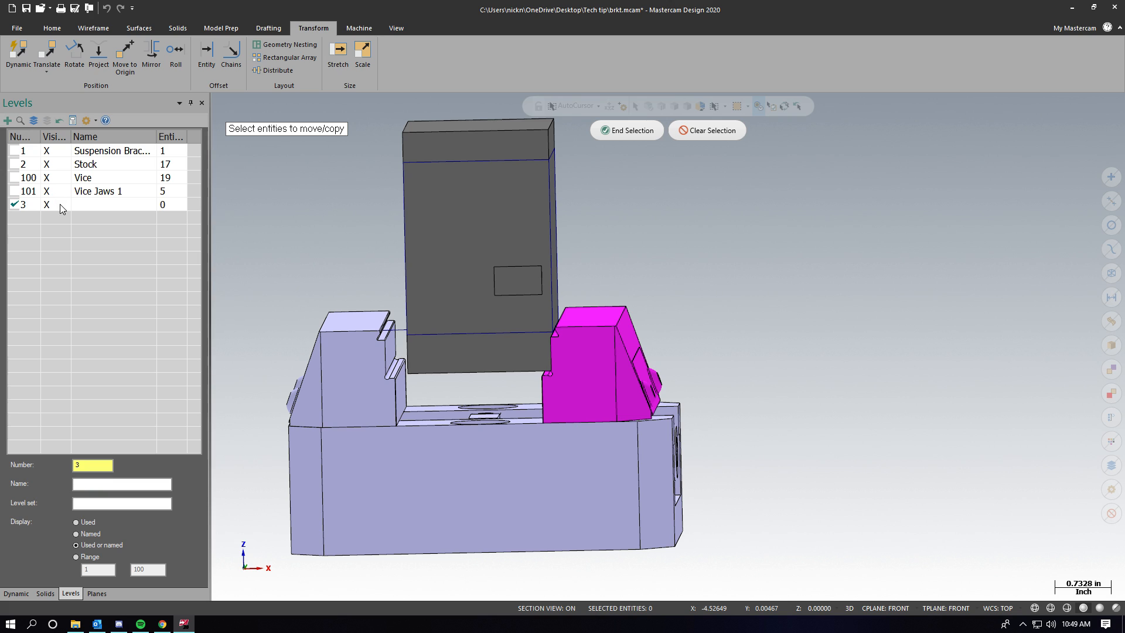
type("102")
left_click(79, 202)
left_click(79, 202)
type("Vice")
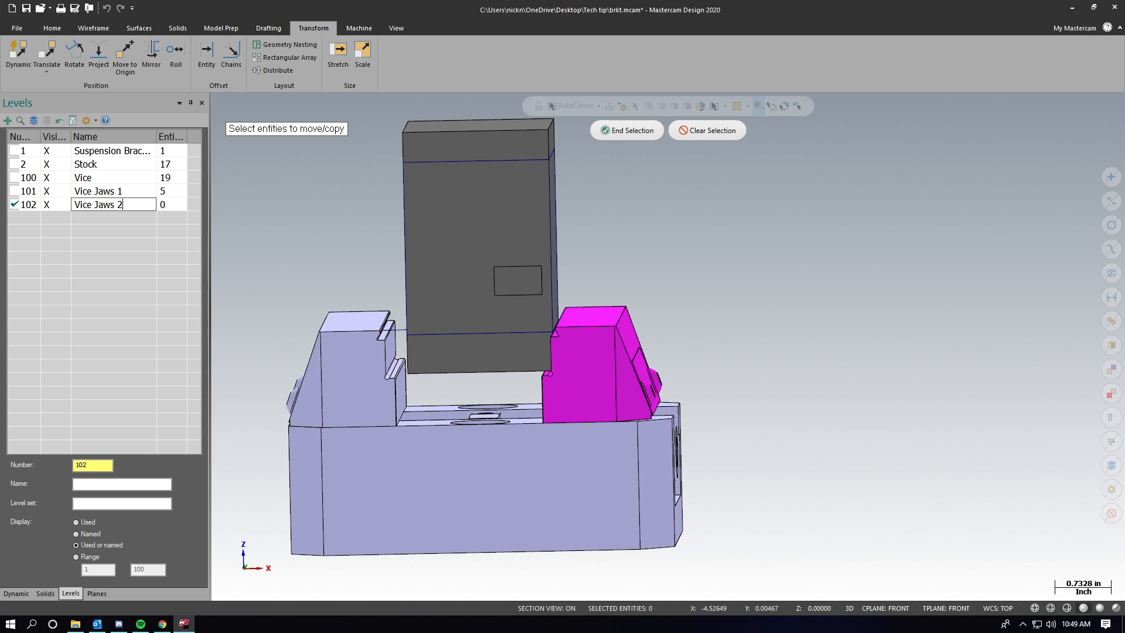
type(" Jaws 2")
key("Return")
Step: Select the opposite jaw with its screws and lower block, and move these entities to level 102, Vice Jaws 2
scroll(369, 339, "up", 1)
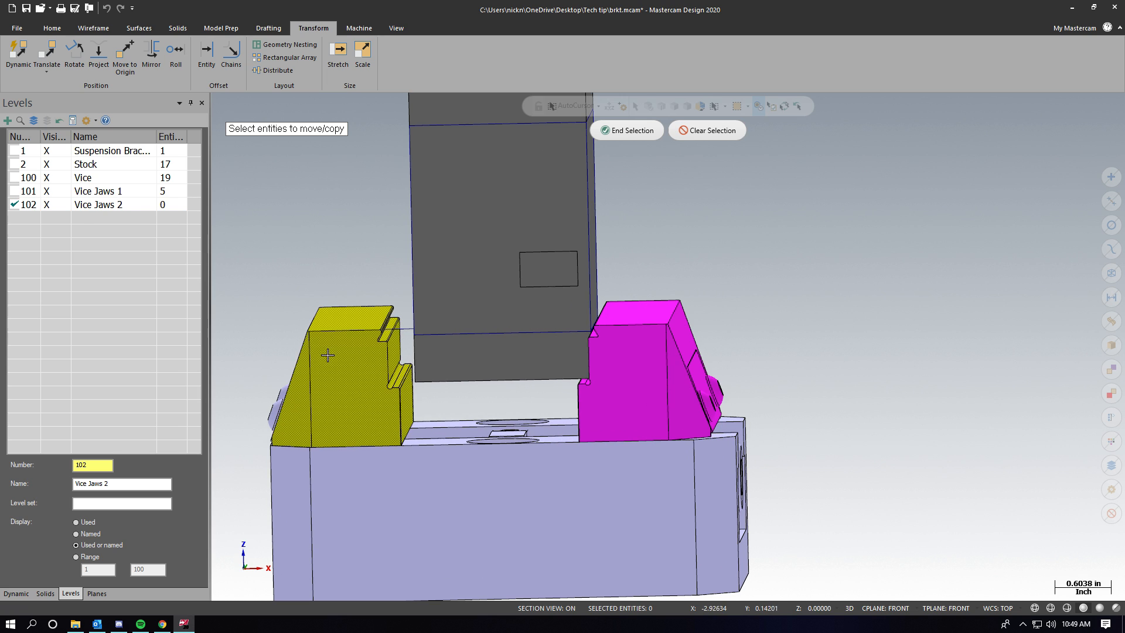
middle_click_drag(327, 355, 381, 358)
scroll(258, 401, "up", 1)
scroll(340, 405, "down", 2)
scroll(333, 404, "up", 2)
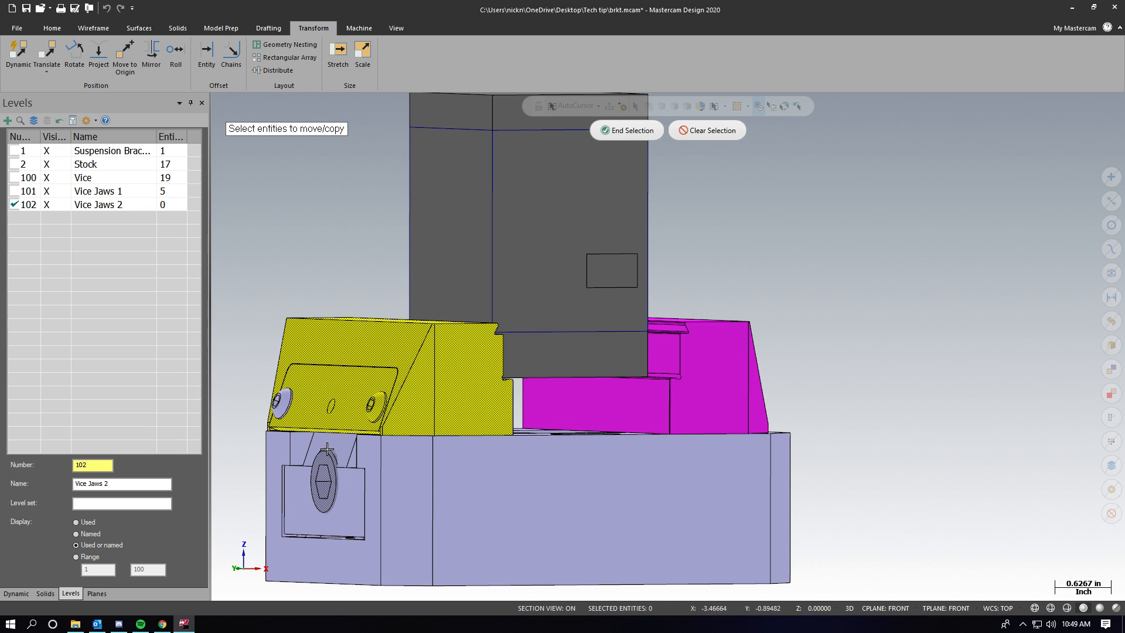
scroll(309, 404, "down", 2)
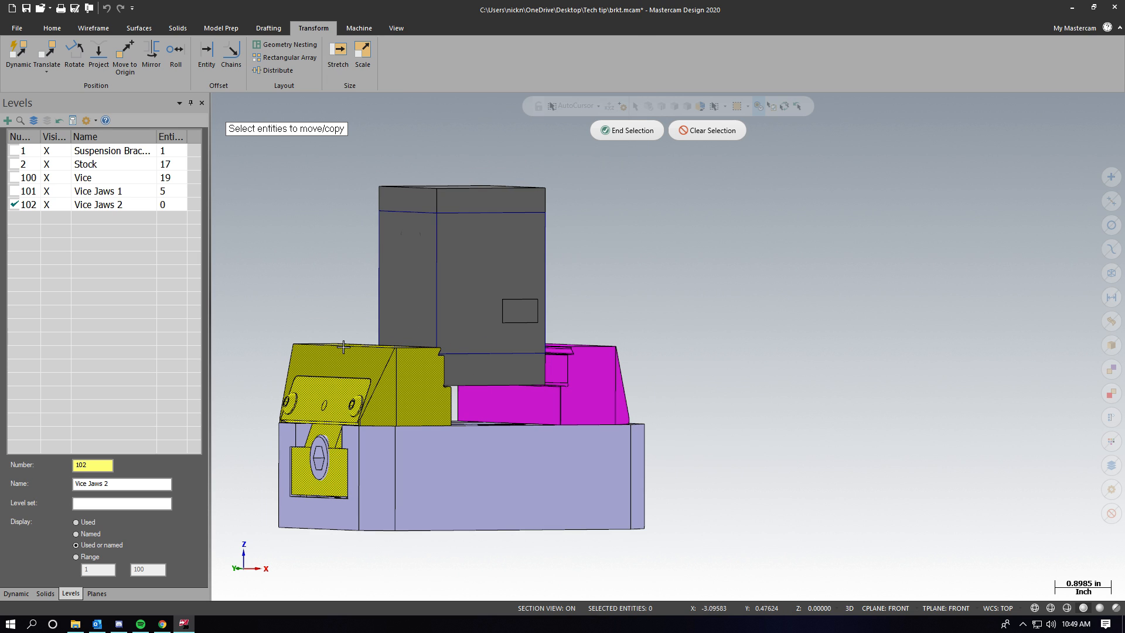
right_click(339, 327)
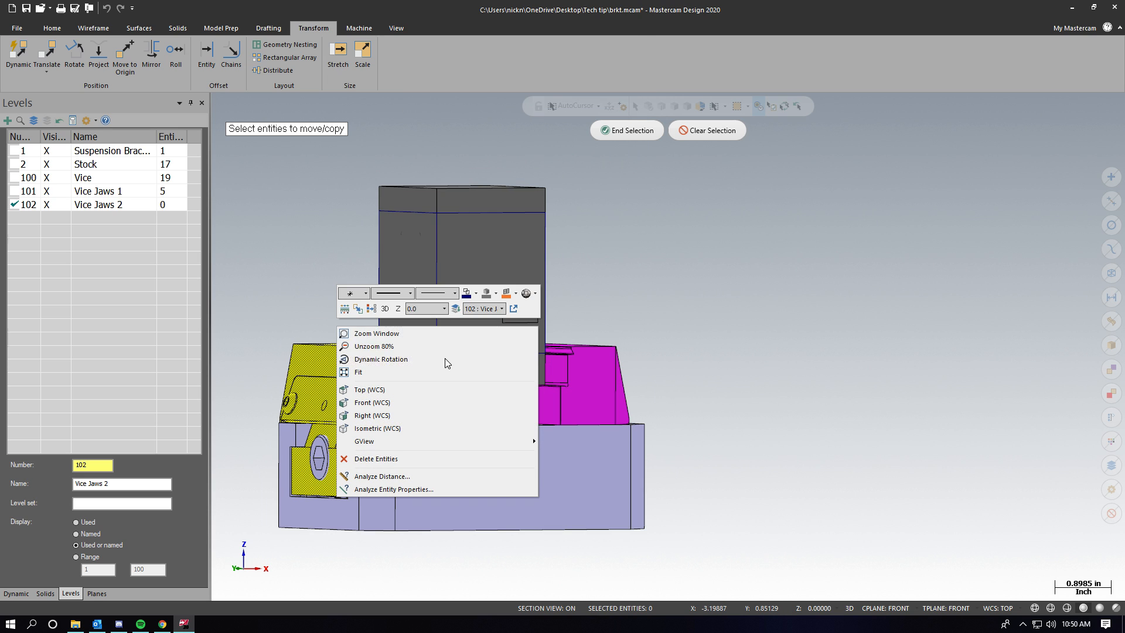
left_click(456, 308)
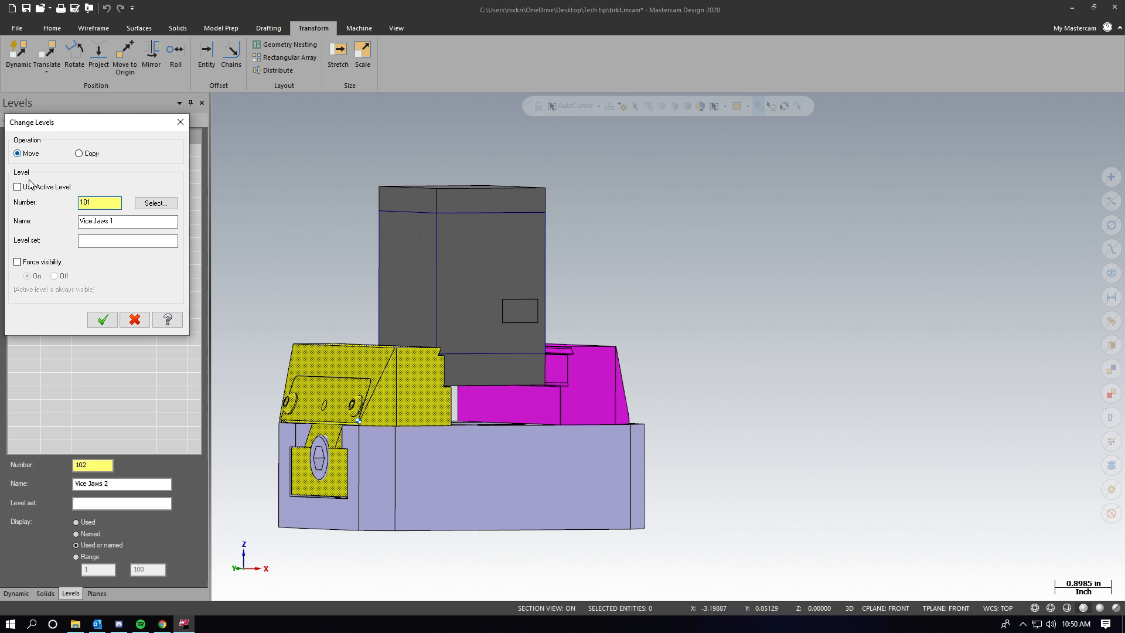
left_click(102, 319)
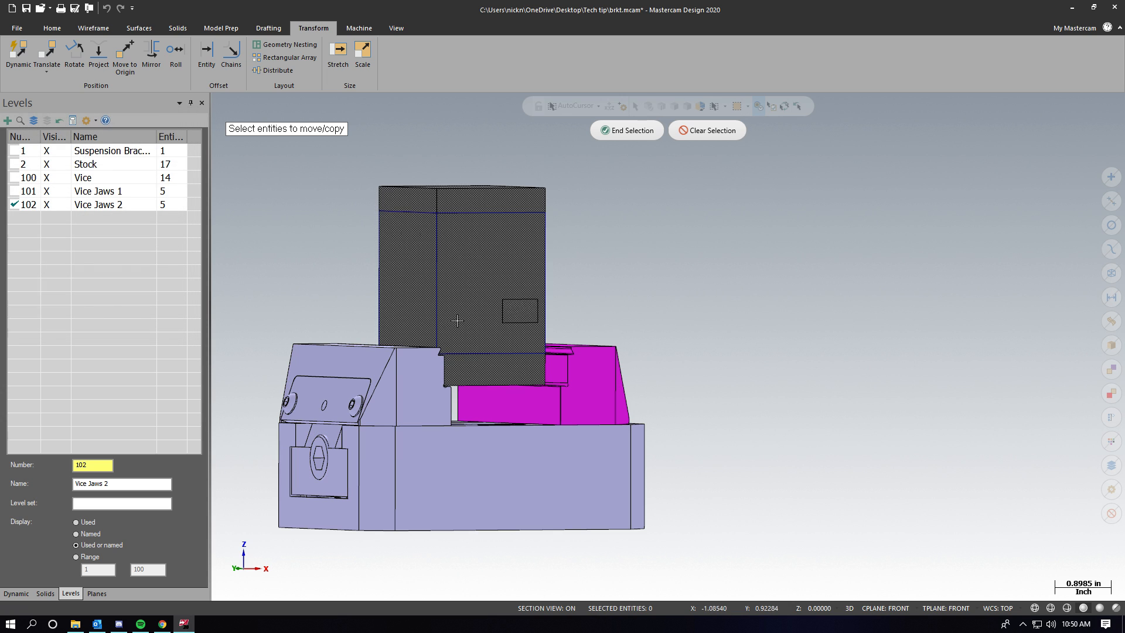
Step: Select all entities on level 102, Vice Jaws 2, and start a Dynamic transform on them
middle_click_drag(562, 193, 590, 185)
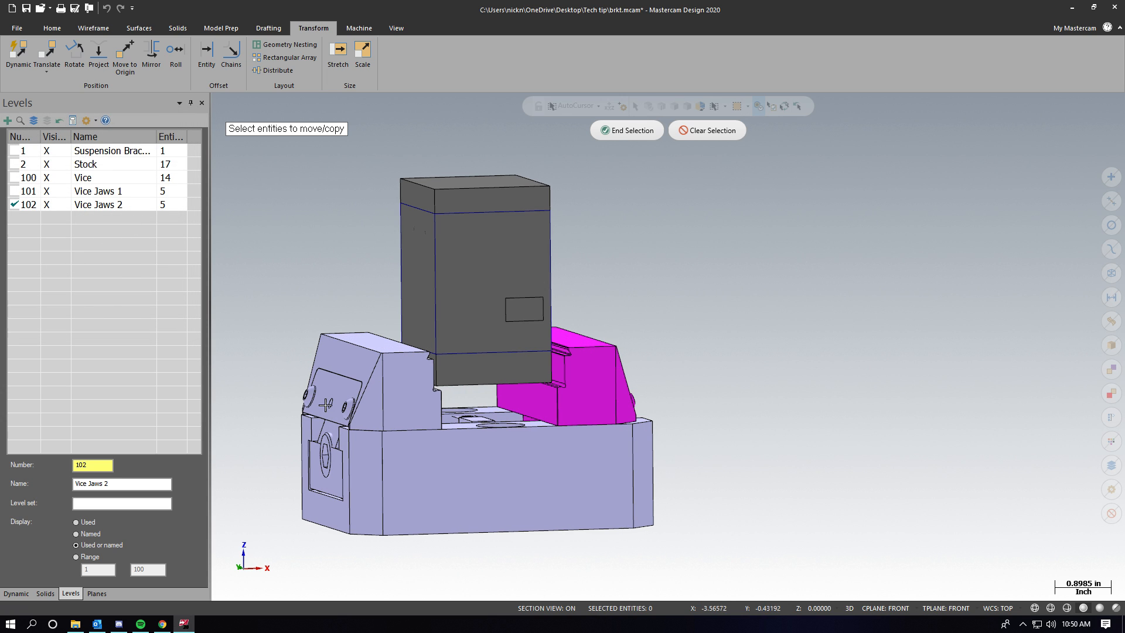
scroll(326, 404, "up", 2)
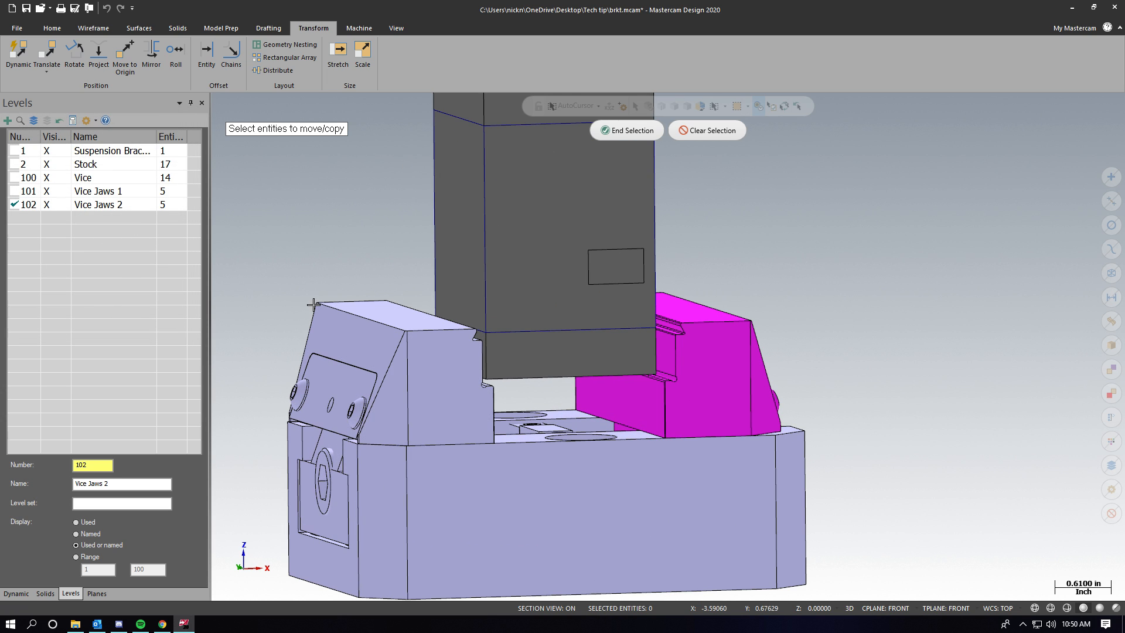
right_click(97, 204)
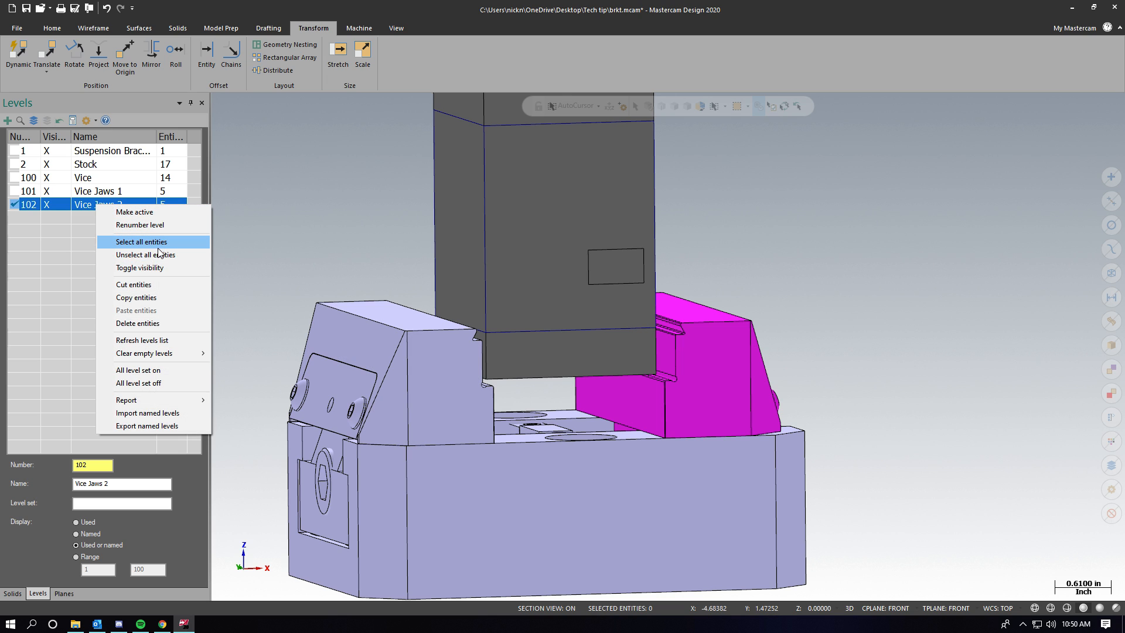
left_click(152, 241)
scroll(330, 194, "down", 2)
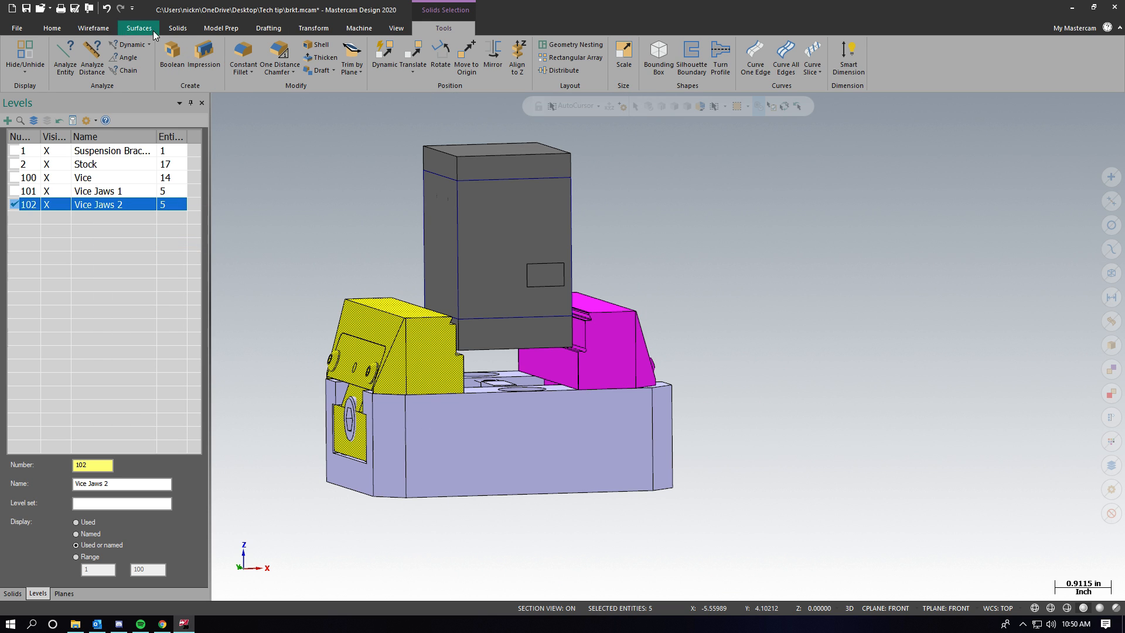
left_click(294, 29)
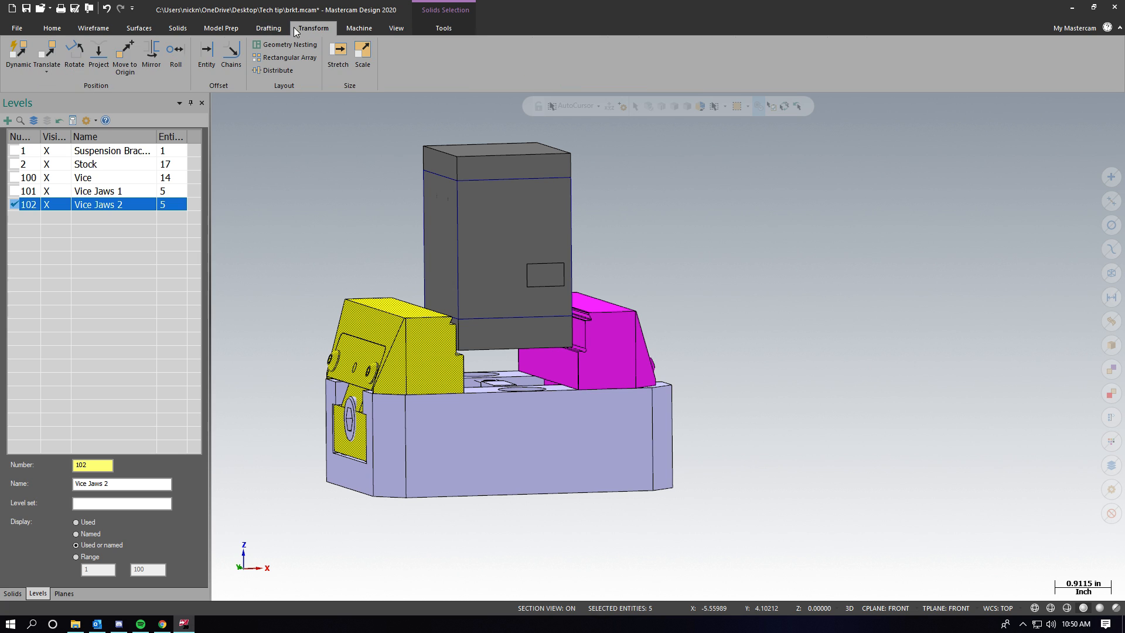
left_click(23, 51)
Step: Place the gnomon on the second jaw's inner step face and slide the jaw along X to the stock's near side
scroll(276, 281, "up", 2)
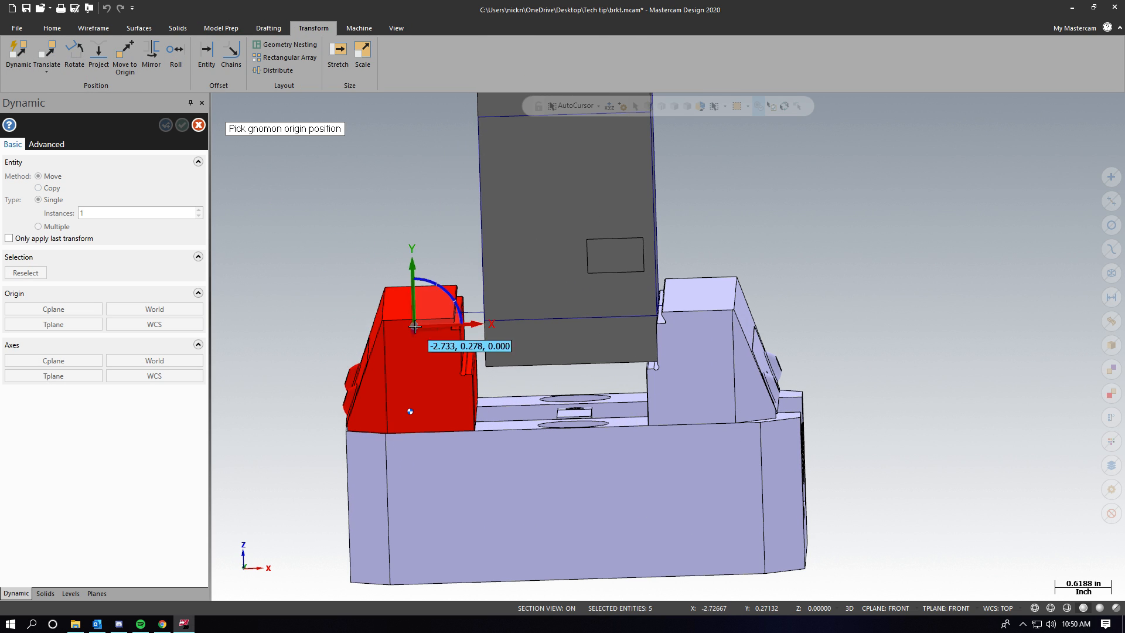
middle_click_drag(415, 326, 402, 326)
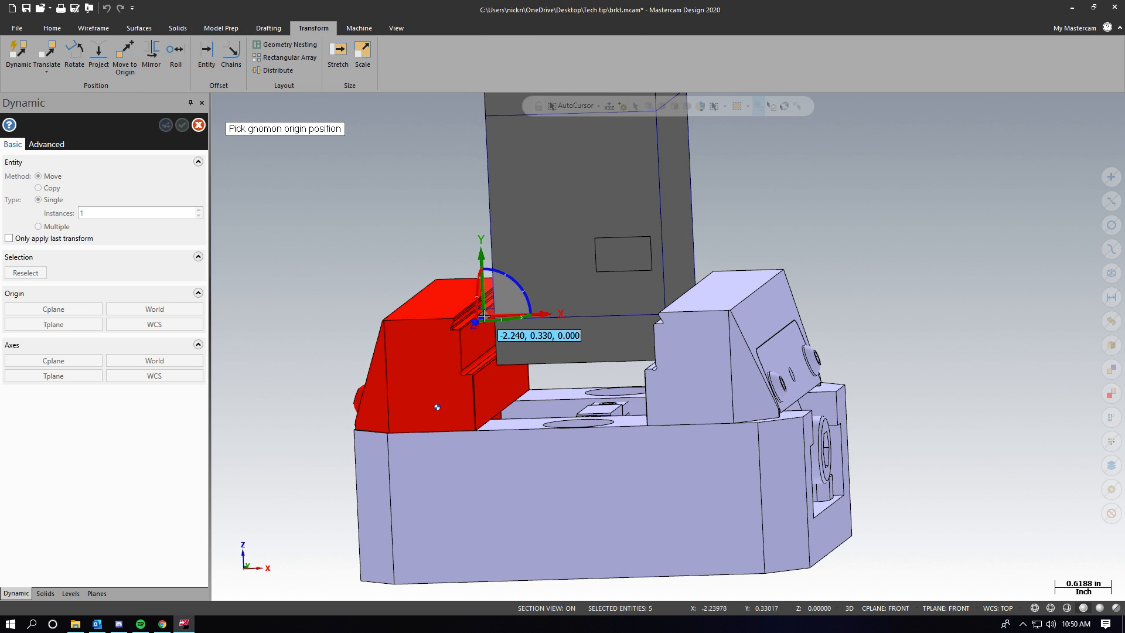
scroll(484, 317, "up", 5)
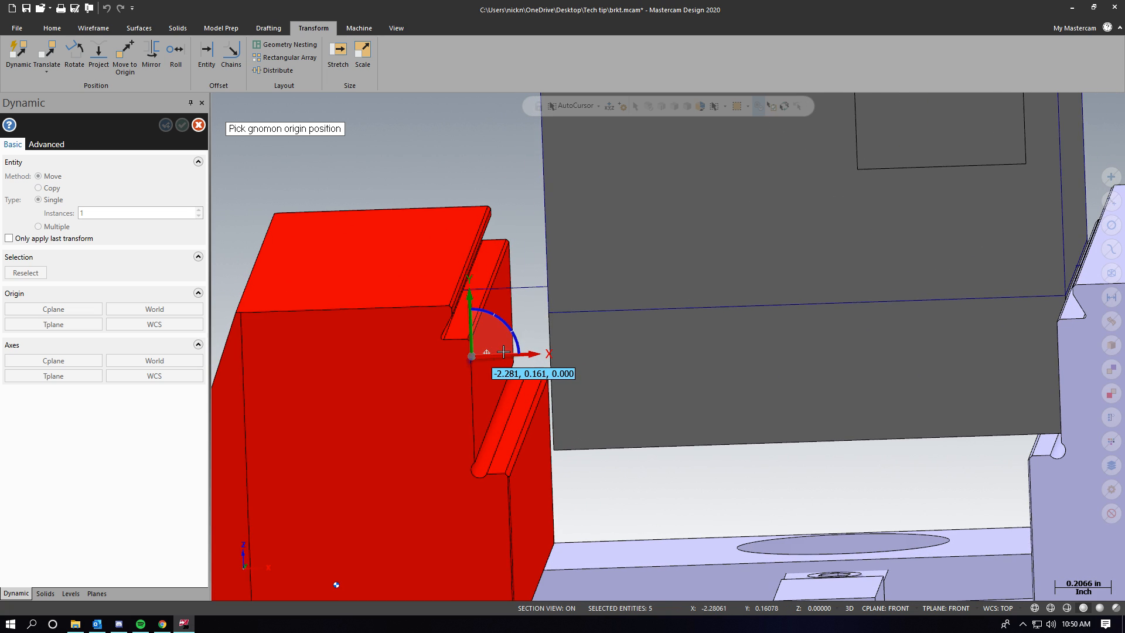
left_click(492, 413)
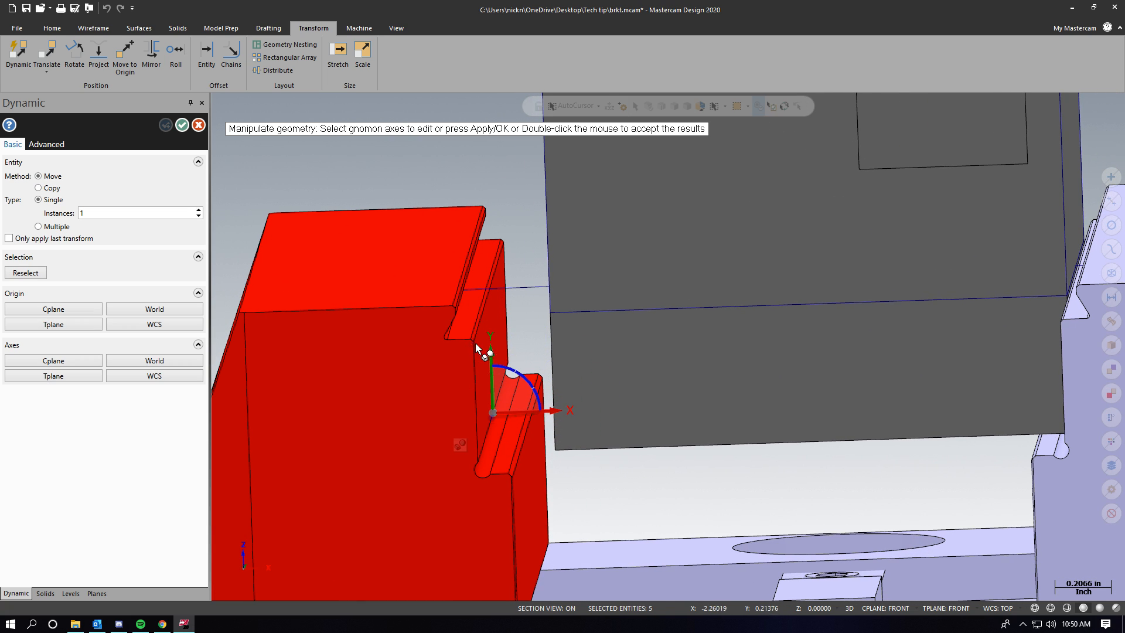
left_click(524, 411)
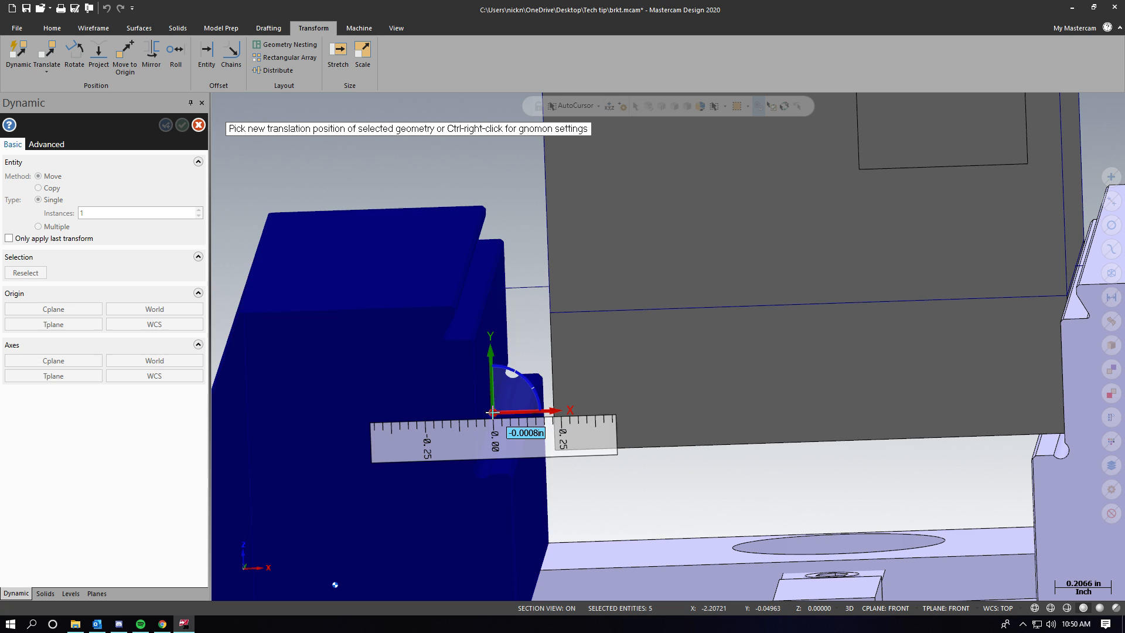
left_click(550, 311)
Step: Inspect the second jaw's fit against the stock from several angles and accept the dynamic move
scroll(579, 333, "down", 2)
middle_click_drag(550, 298, 574, 372)
scroll(558, 273, "down", 2)
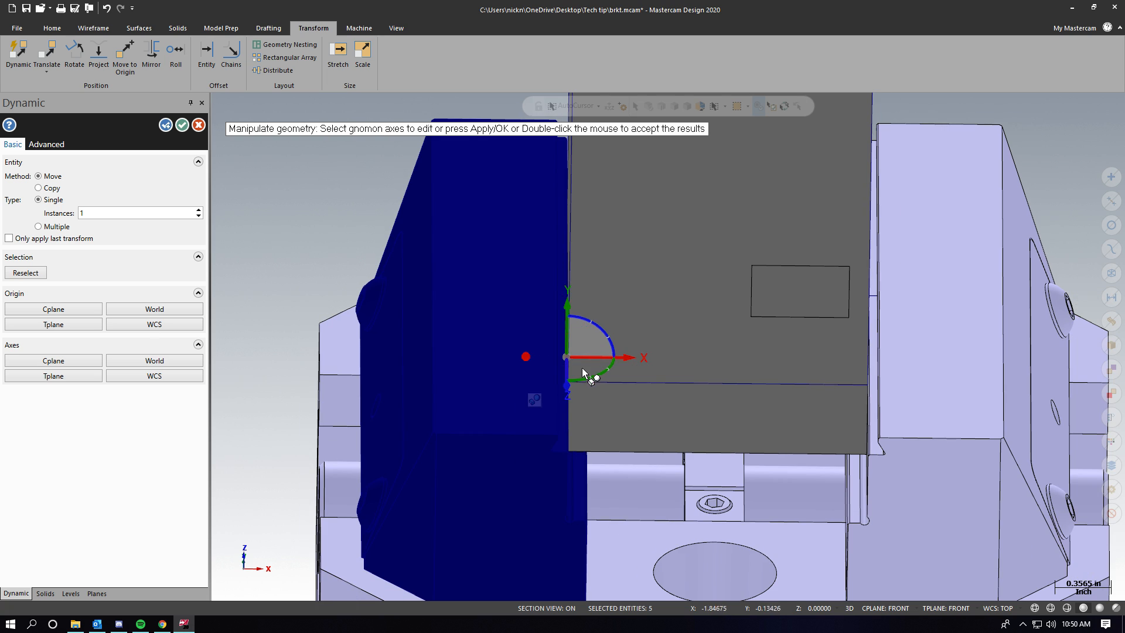
scroll(571, 429, "down", 3)
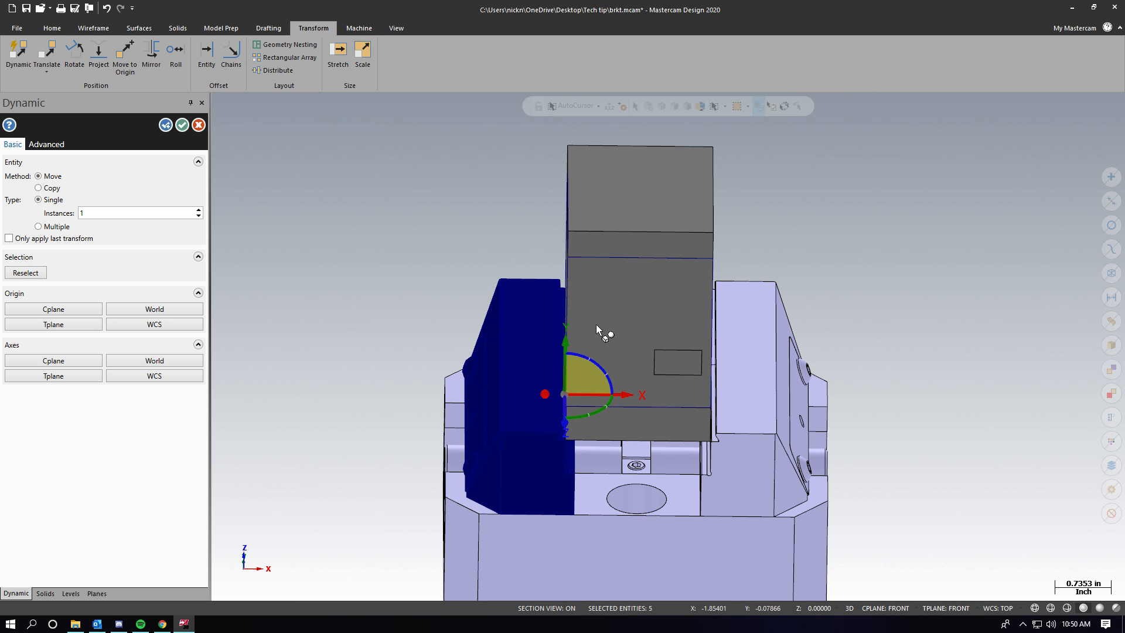
middle_click_drag(581, 165, 567, 145)
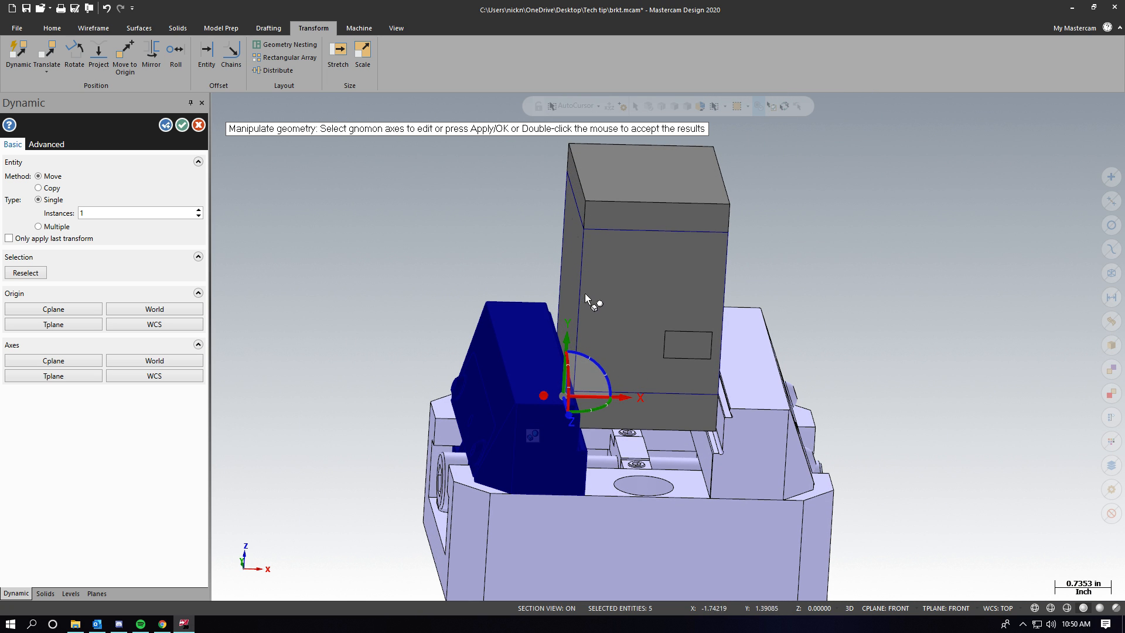
scroll(584, 363, "down", 1)
middle_click_drag(556, 353, 440, 338)
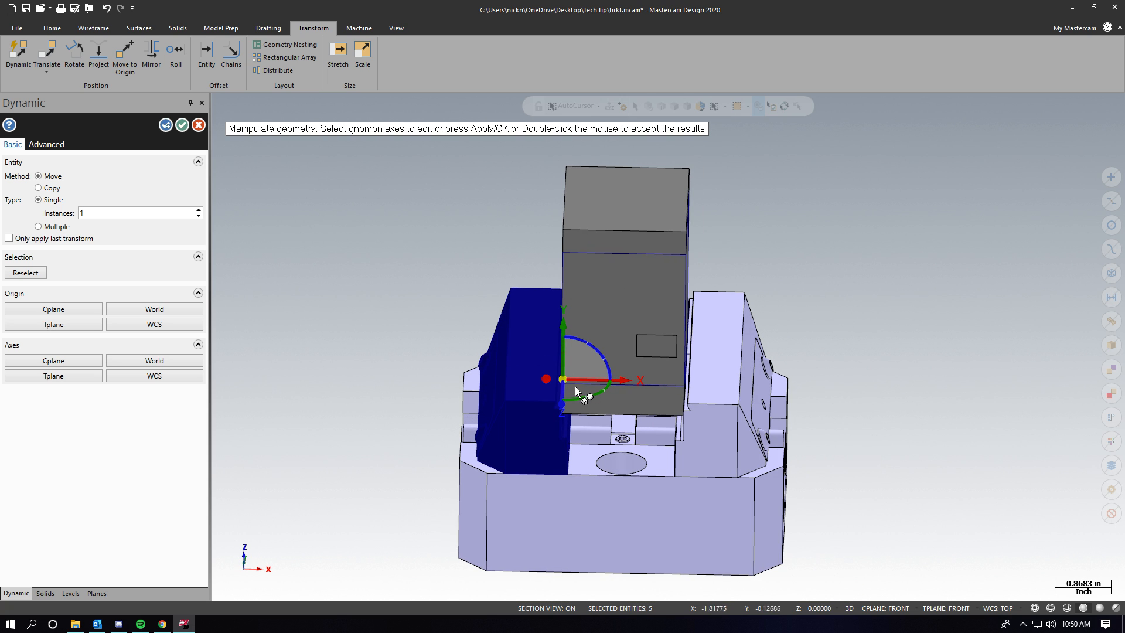
left_click(183, 125)
Step: Clear the transform result colors from the moved second jaw
scroll(634, 360, "up", 2)
middle_click_drag(634, 359, 466, 295)
scroll(490, 260, "down", 2)
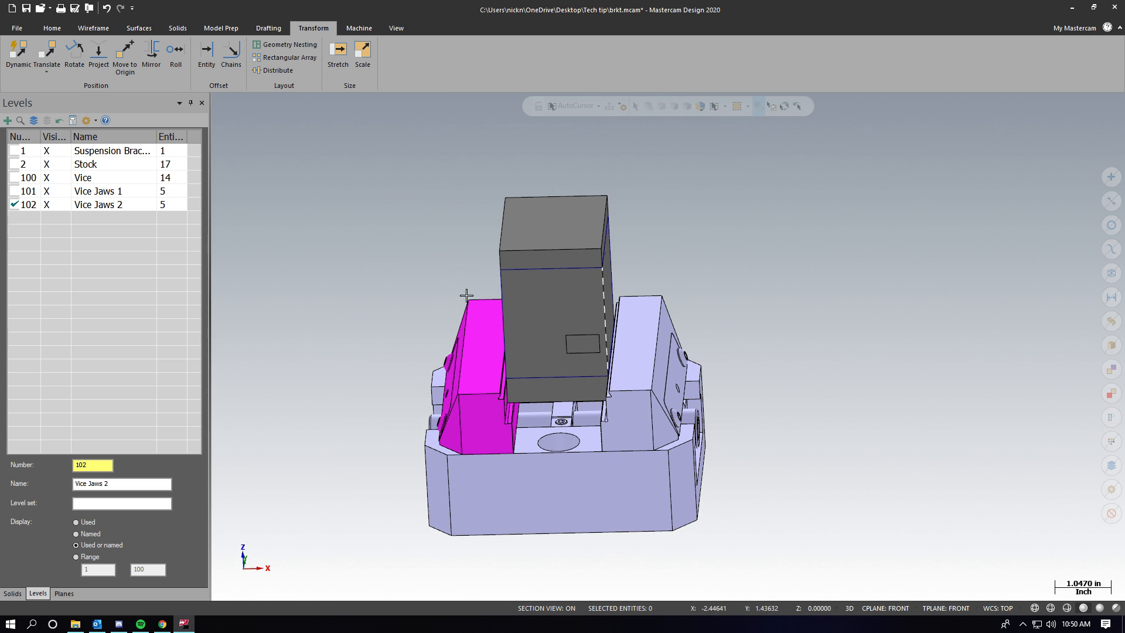
right_click(339, 251)
left_click(371, 233)
Step: Move the whole assembly to the origin, using the center of the middle hole in the vise's underside as the reference point
scroll(612, 388, "up", 2)
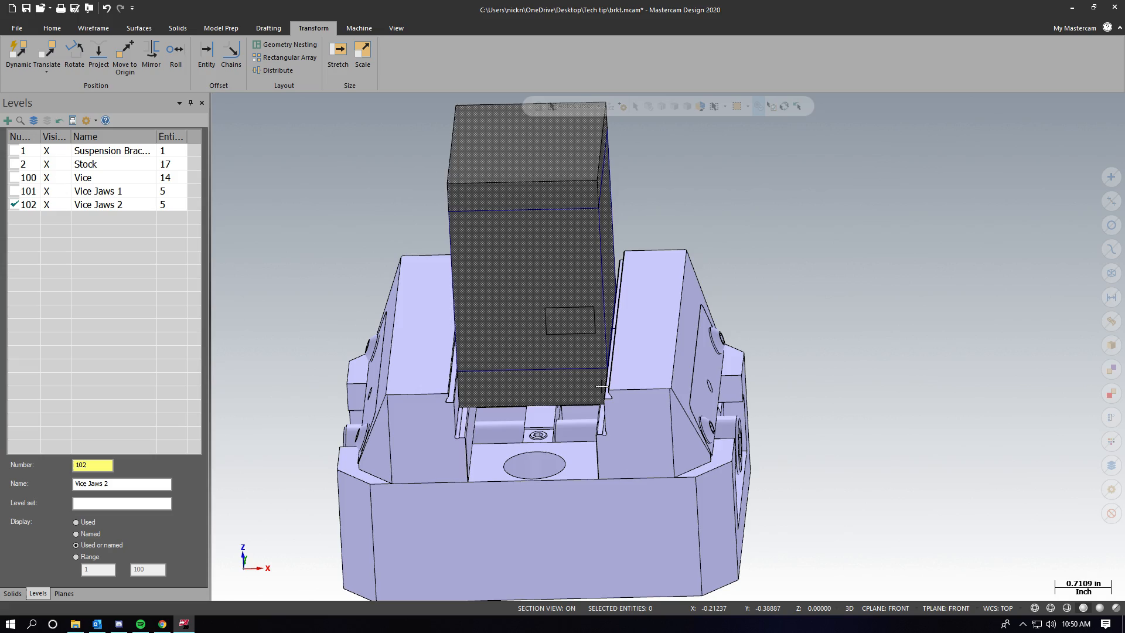
middle_click_drag(603, 388, 541, 265)
scroll(501, 292, "down", 2)
scroll(501, 292, "down", 2)
scroll(541, 266, "down", 2)
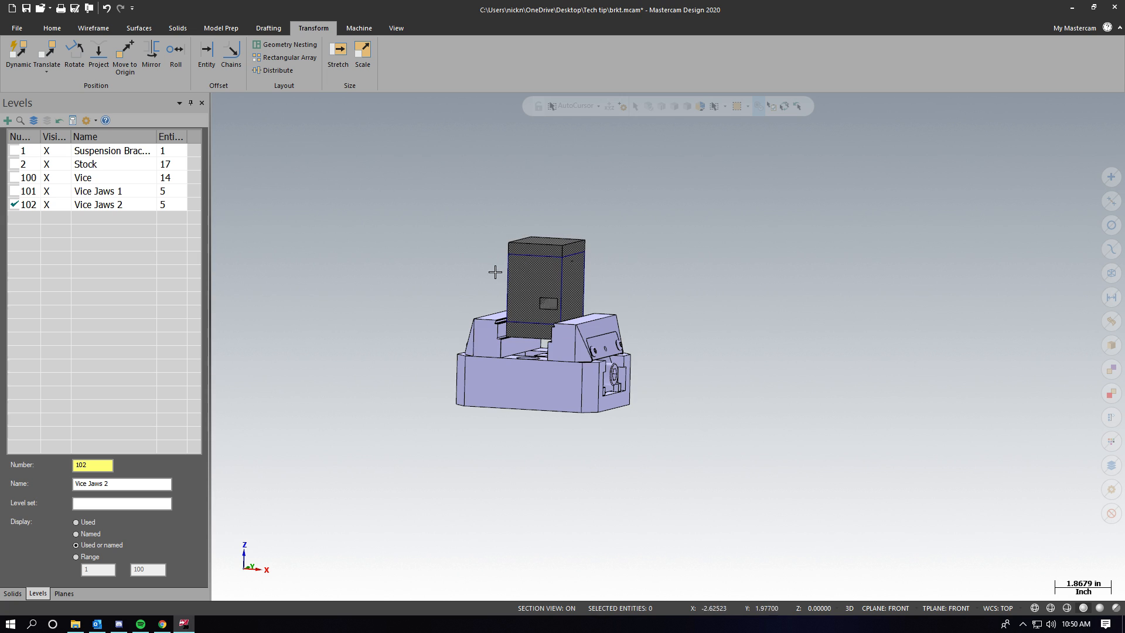
middle_click_drag(592, 321, 618, 274)
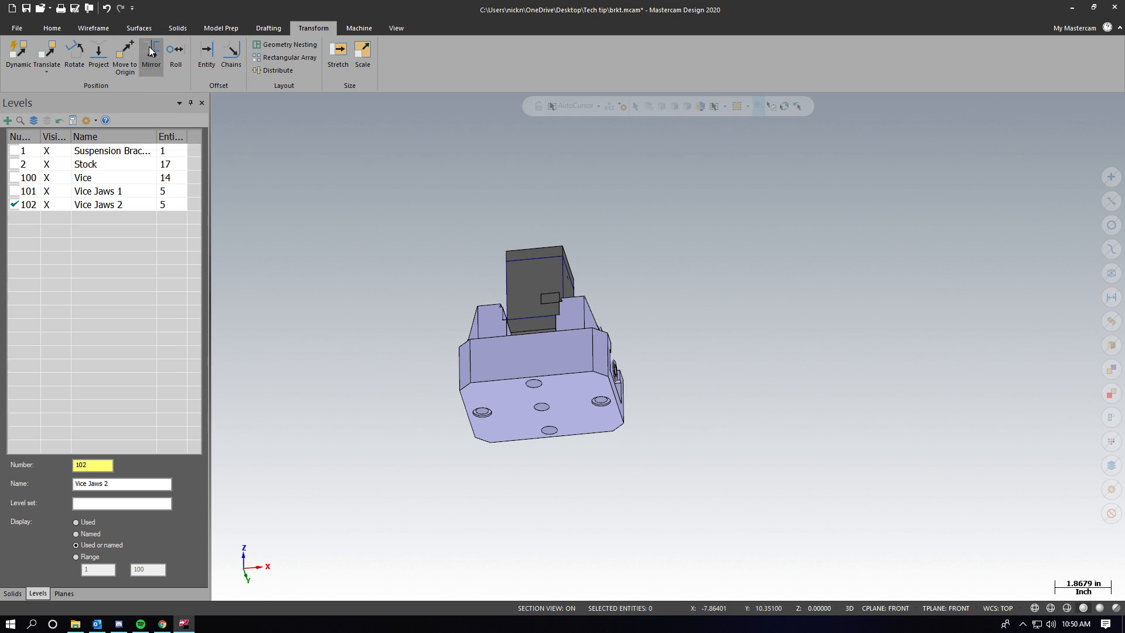
left_click(125, 57)
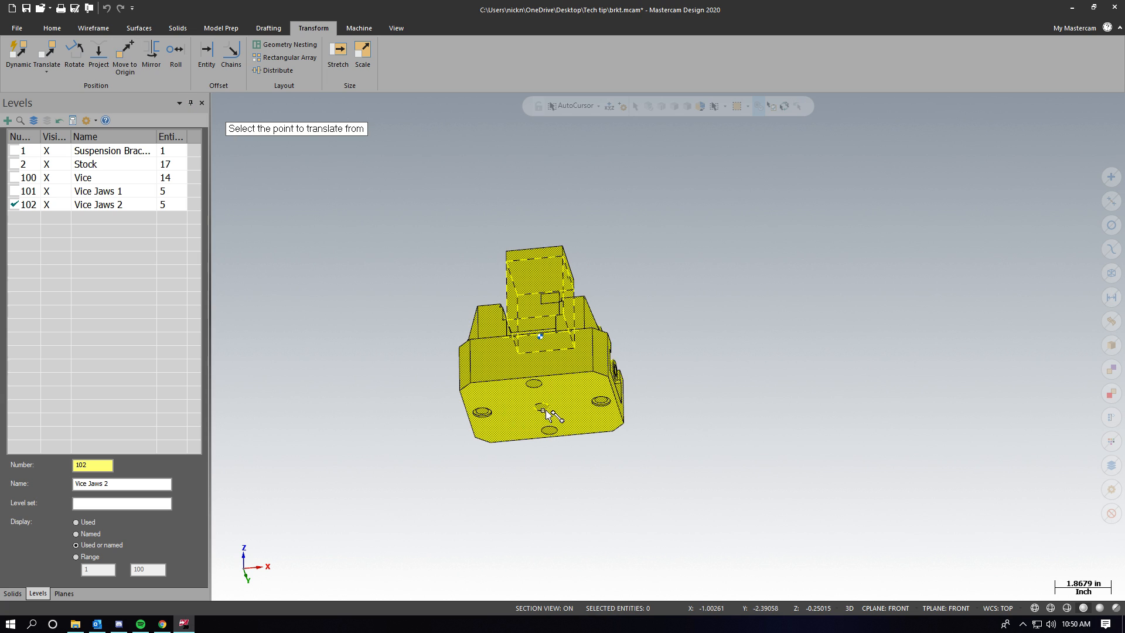
left_click(545, 406)
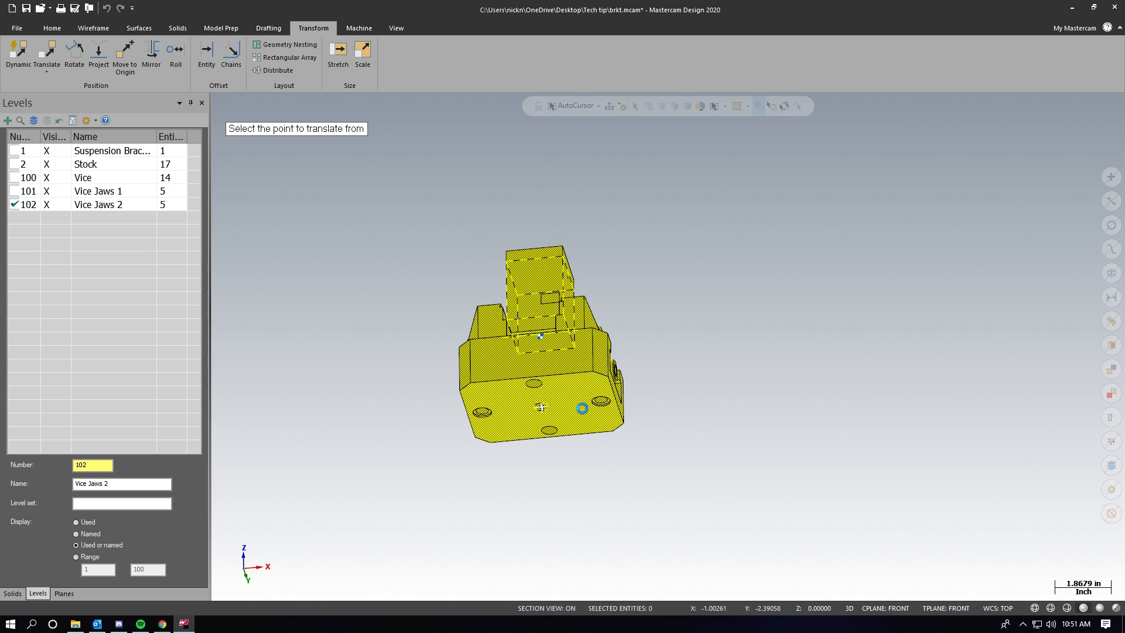
Step: Switch to the isometric view and display the coordinate axes to check the assembly's position at the origin
scroll(550, 306, "down", 2)
right_click(550, 306)
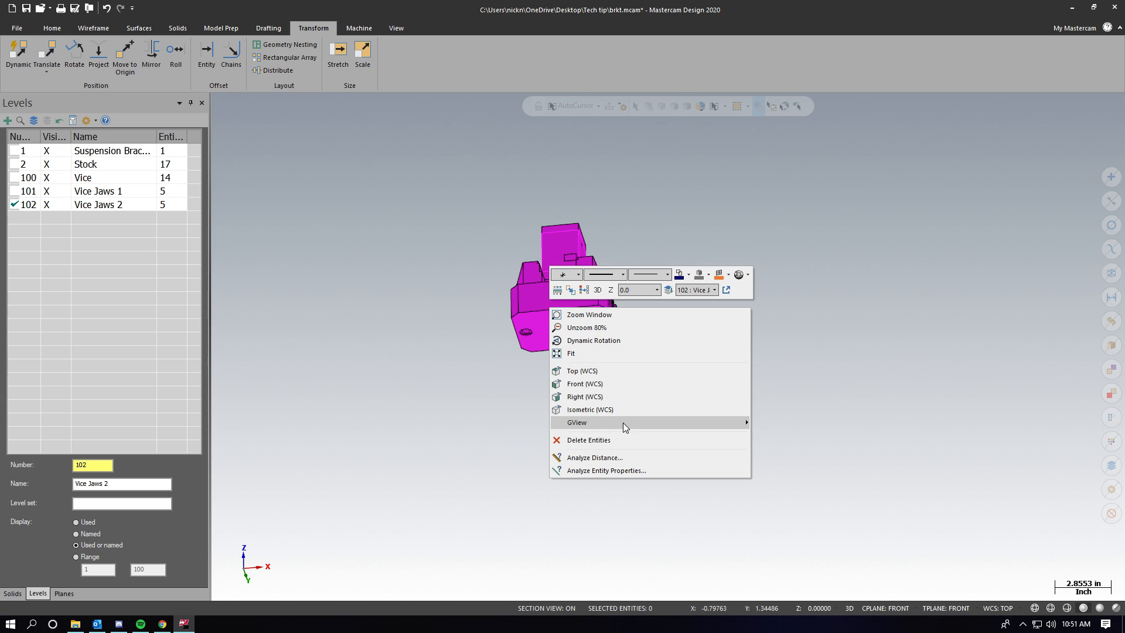
left_click(625, 413)
scroll(465, 359, "down", 4)
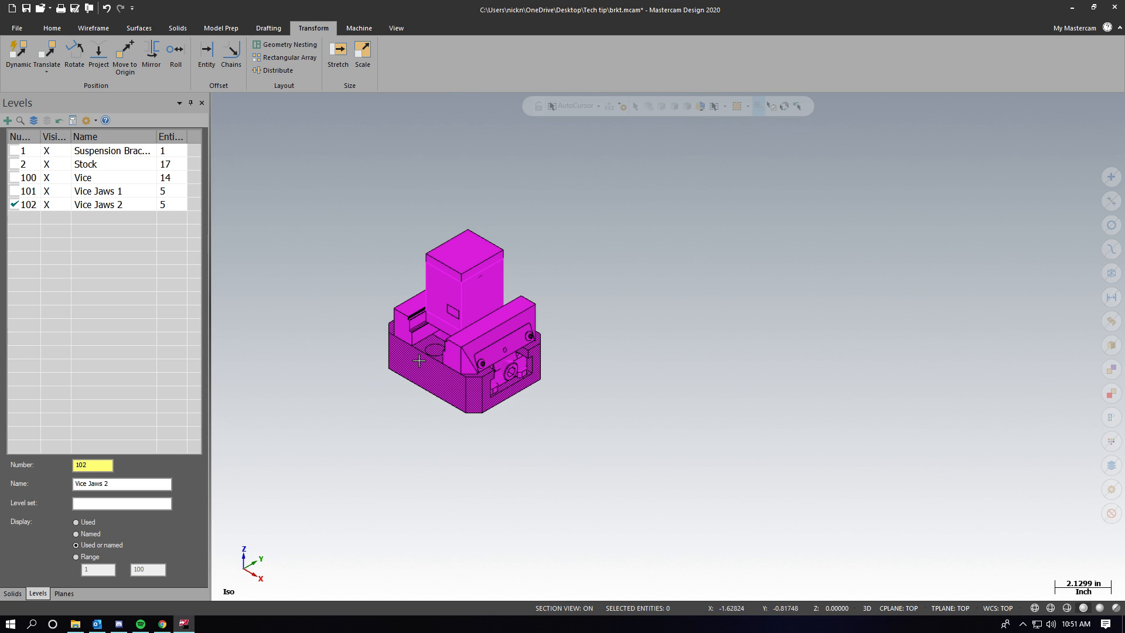
key("F9")
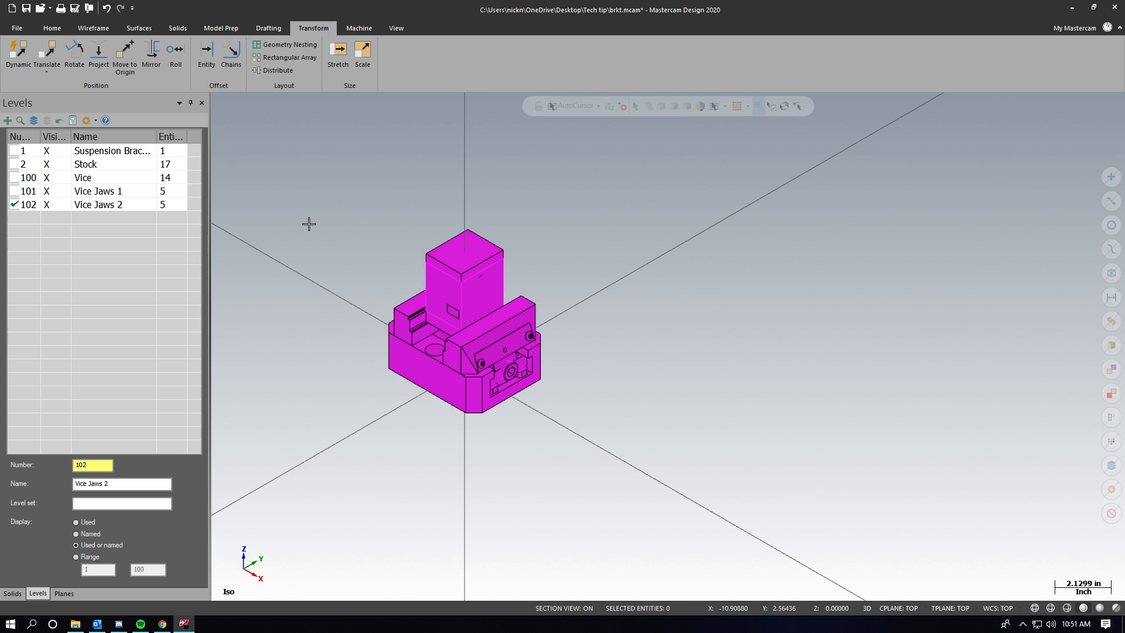
scroll(248, 269, "up", 1)
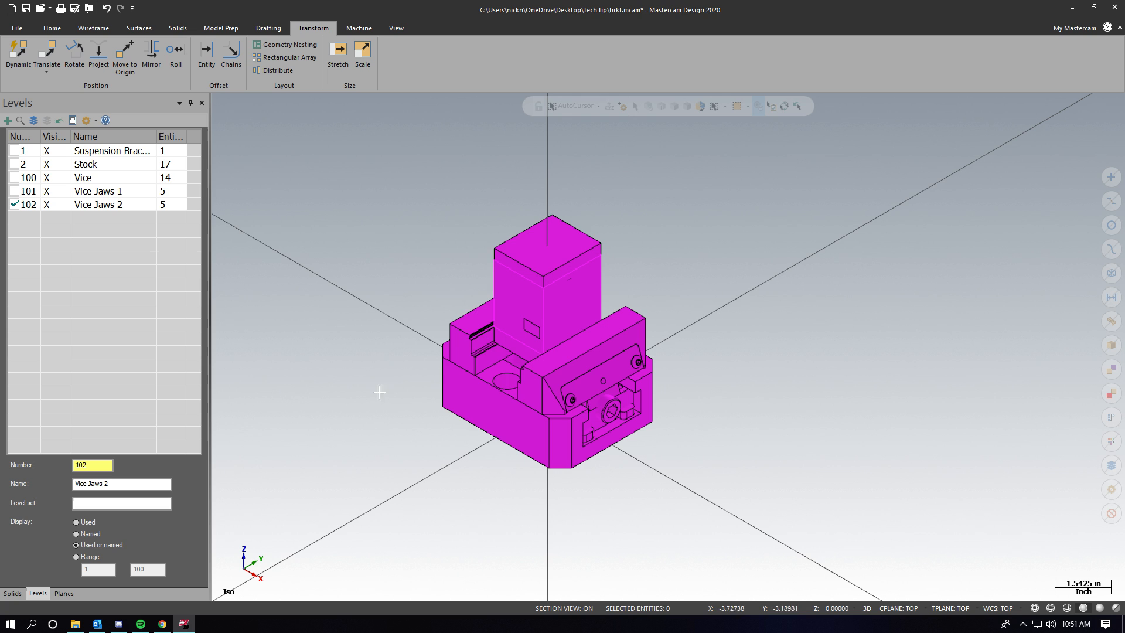
Step: Clear the transform result colors from the whole assembly
right_click(391, 250)
left_click(431, 256)
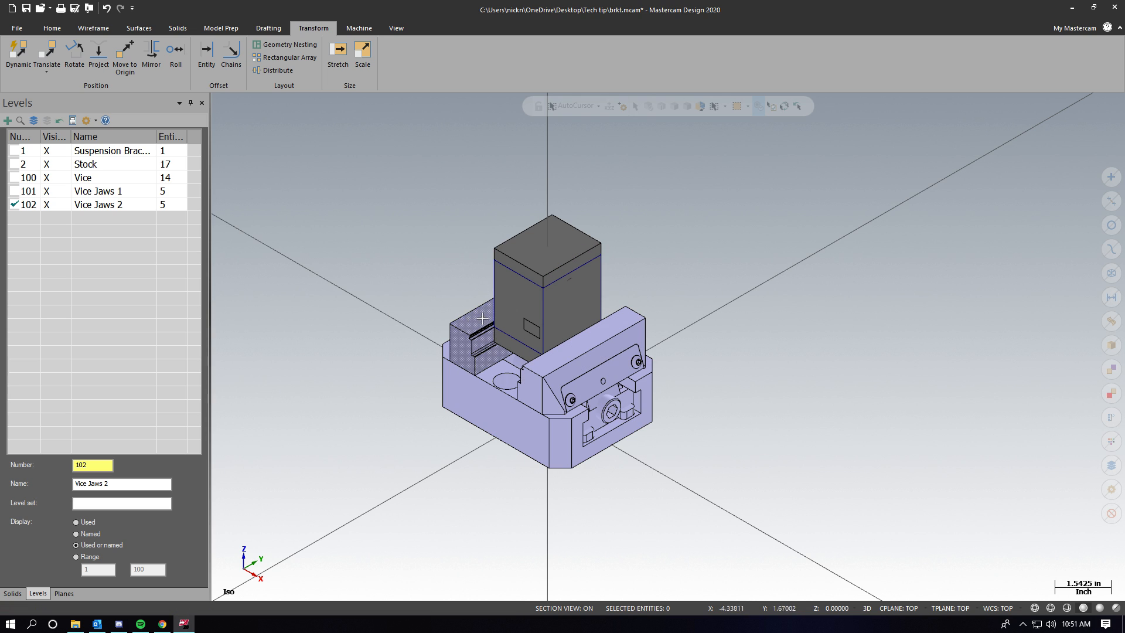
scroll(490, 352, "up", 1)
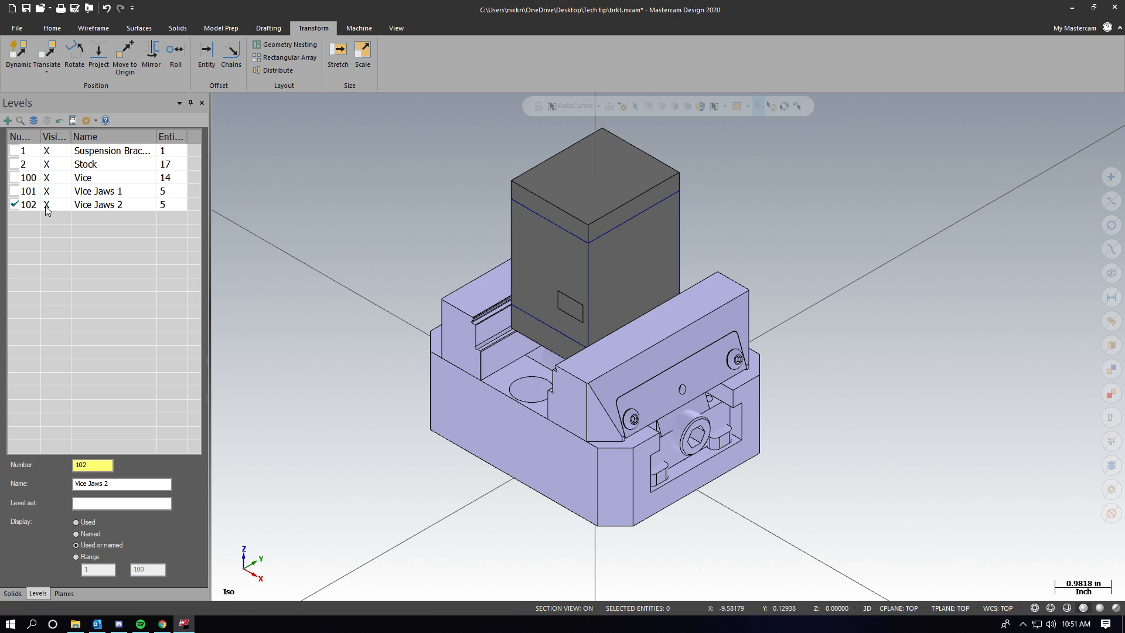
Step: Hide the Stock level and view the suspension bracket between the vise jaws
left_click(48, 165)
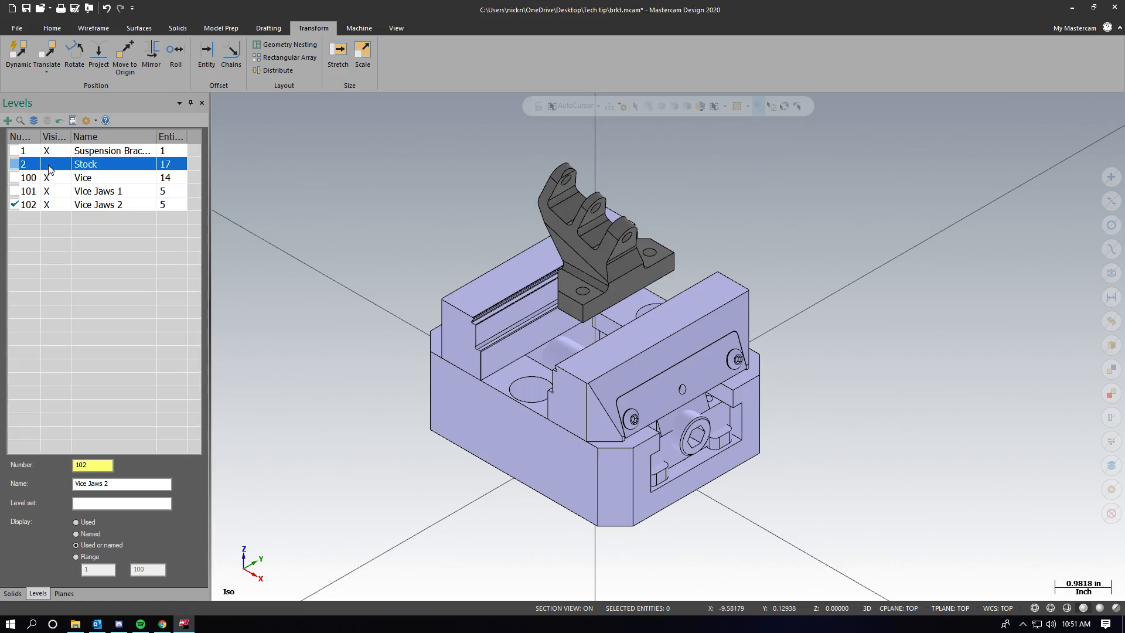
scroll(651, 283, "up", 2)
mouse_move(651, 284)
middle_mouse_down()
mouse_move(633, 328)
mouse_move(502, 422)
mouse_move(591, 304)
mouse_move(691, 291)
mouse_move(666, 276)
mouse_move(742, 282)
mouse_move(718, 274)
middle_mouse_up()
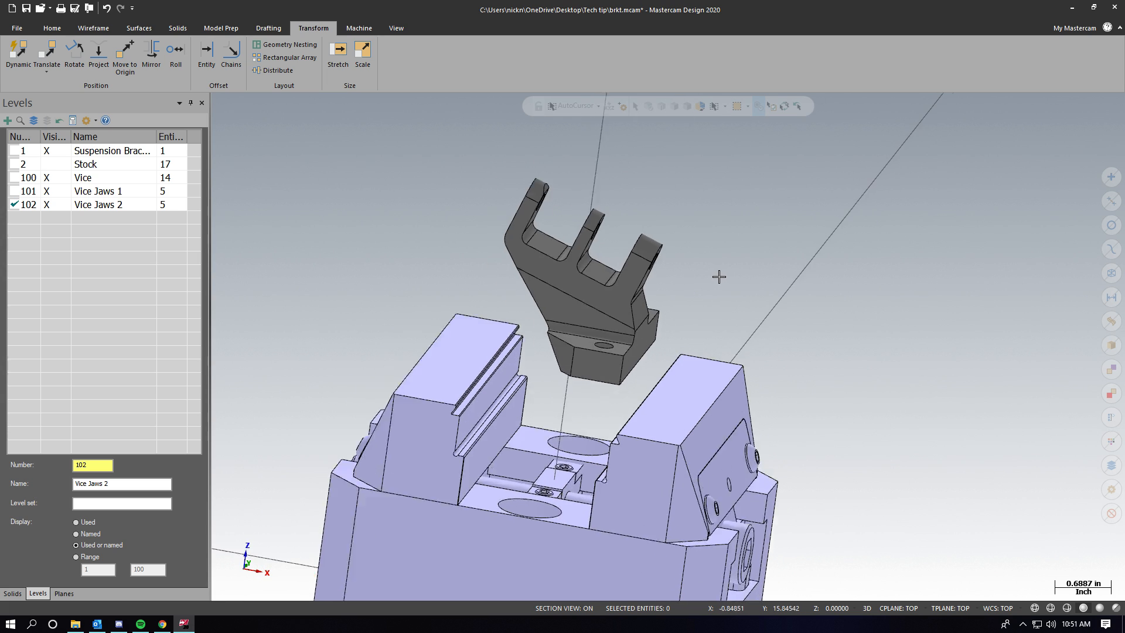
scroll(718, 274, "down", 1)
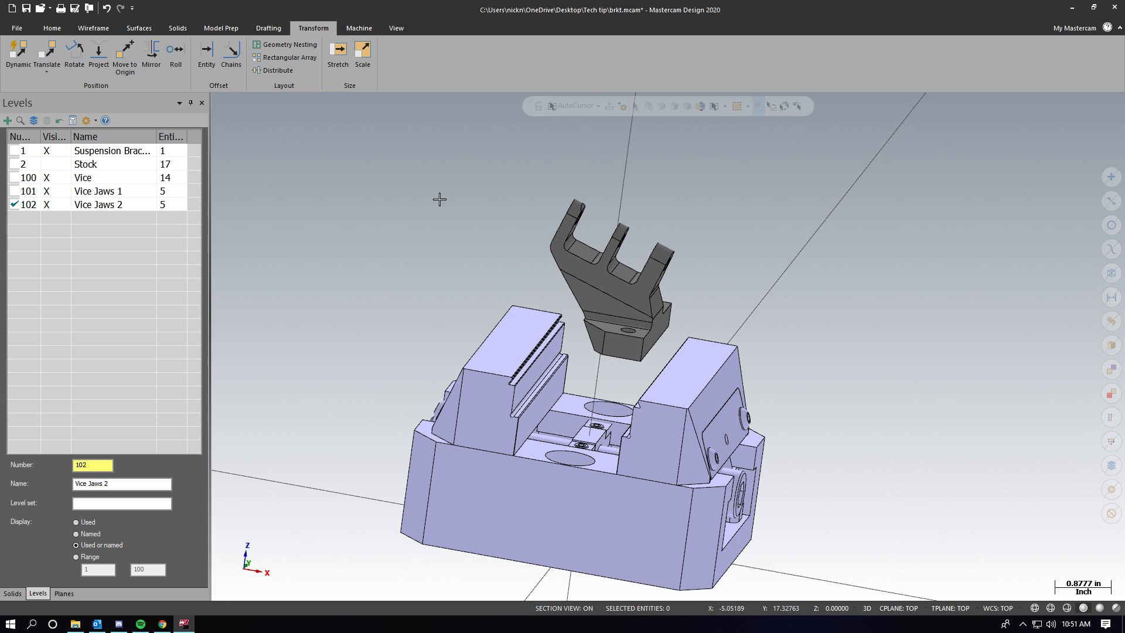
Step: Save the part as a new file named brkt with Vicet in the Tech tip folder
left_click(27, 8)
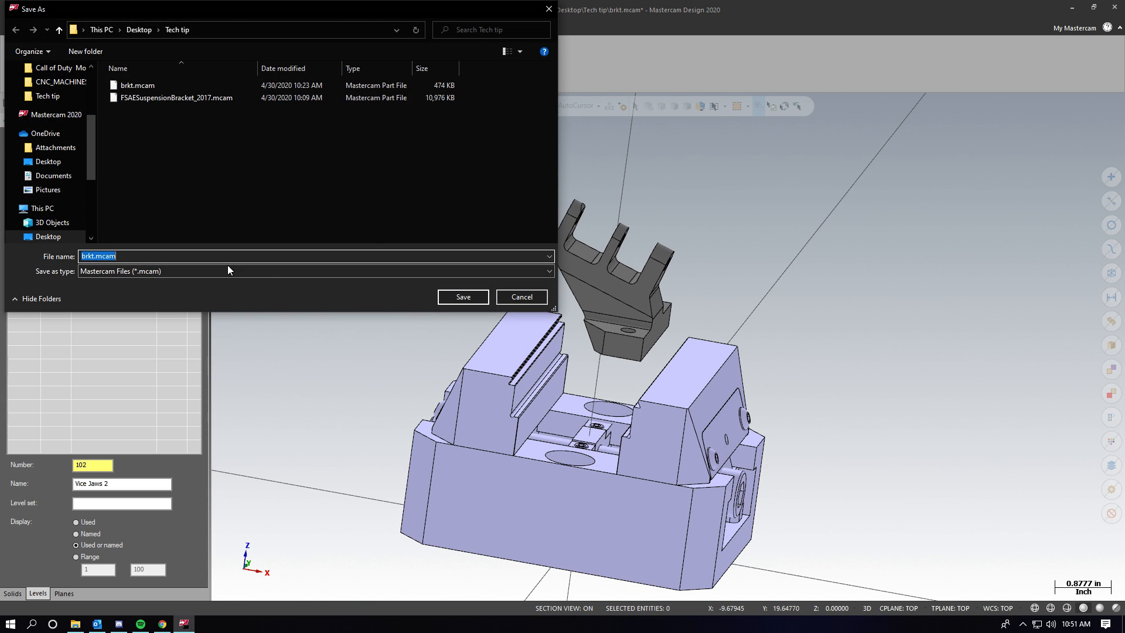
type("with Vice")
key("Return")
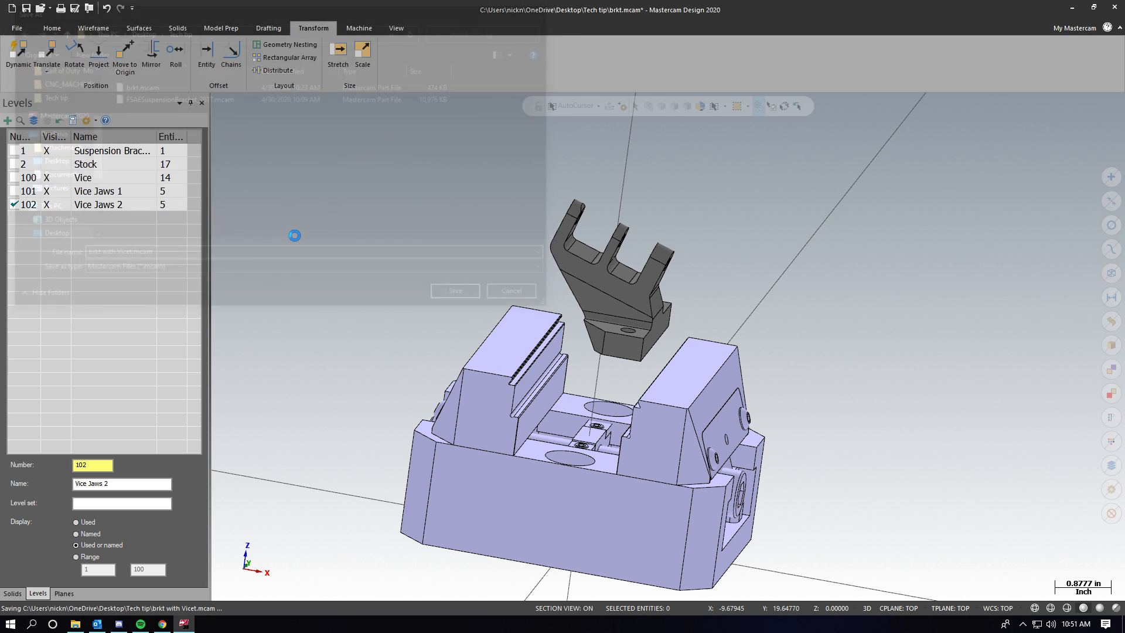
scroll(526, 281, "down", 1)
scroll(527, 281, "up", 2)
middle_click_drag(527, 281, 659, 284)
scroll(705, 316, "down", 2)
scroll(705, 316, "up", 2)
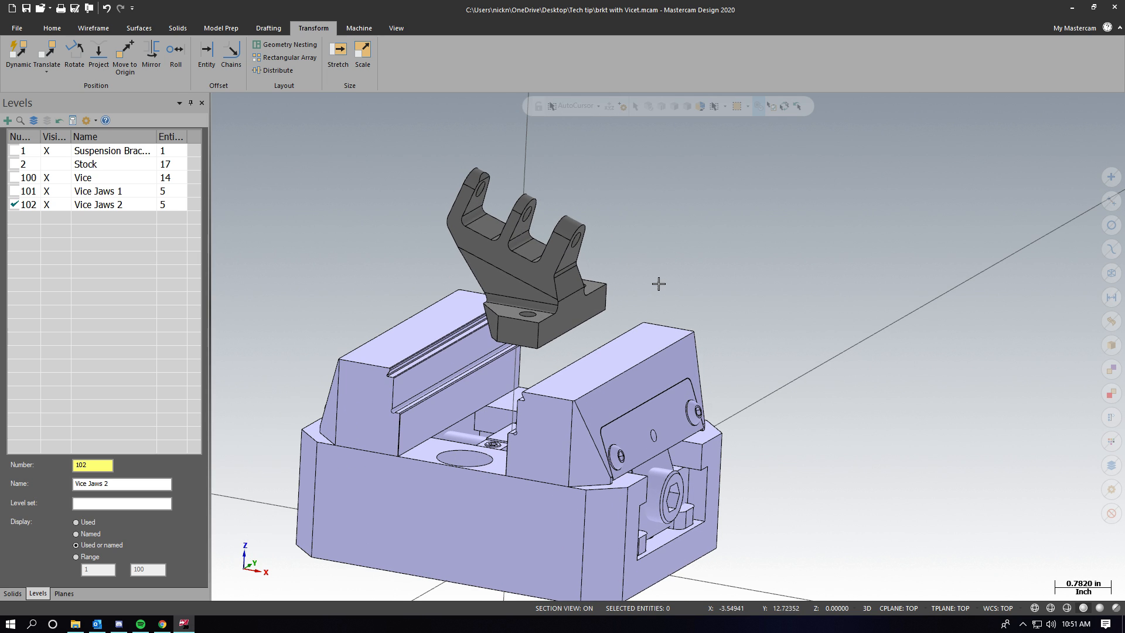
middle_click_drag(561, 218, 456, 232)
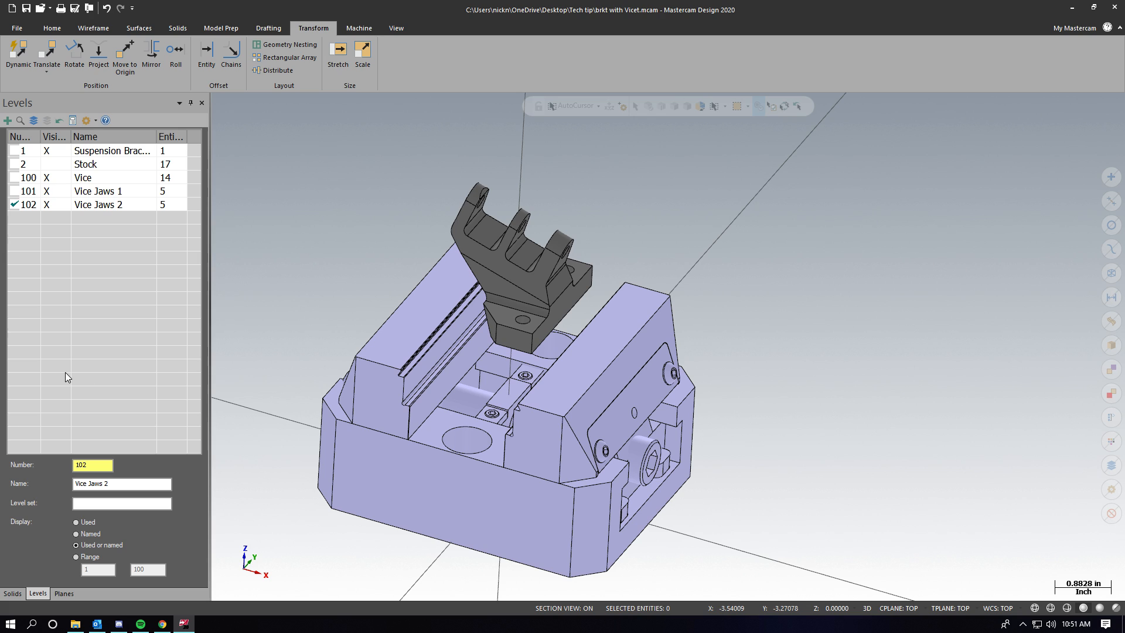
Step: Show the Toolpaths manager
left_click(366, 30)
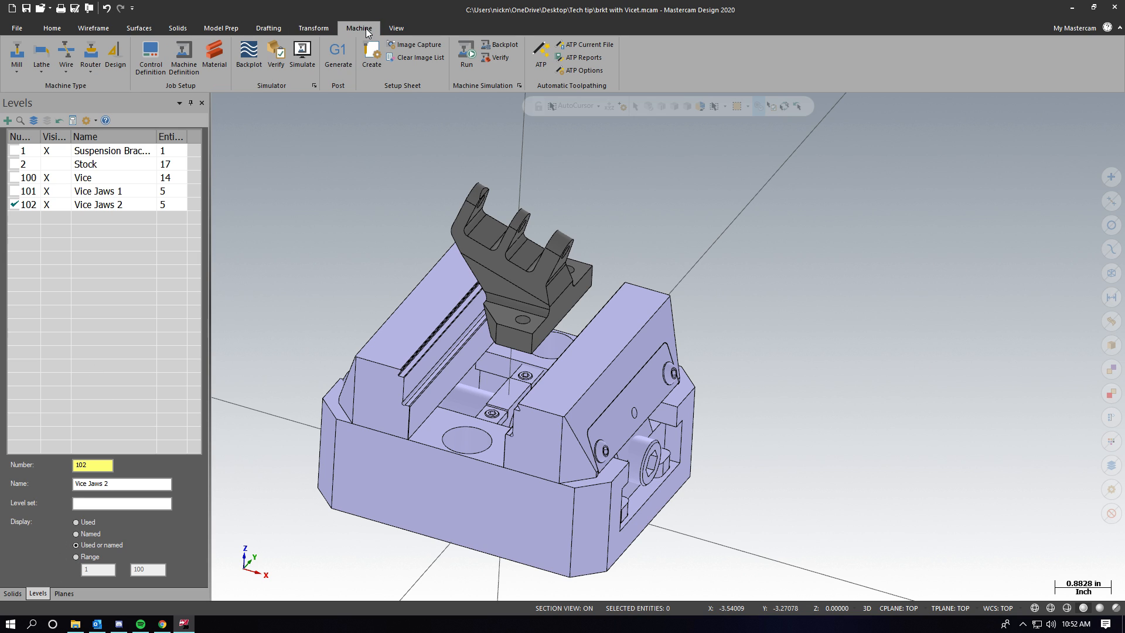
left_click(392, 30)
left_click(495, 45)
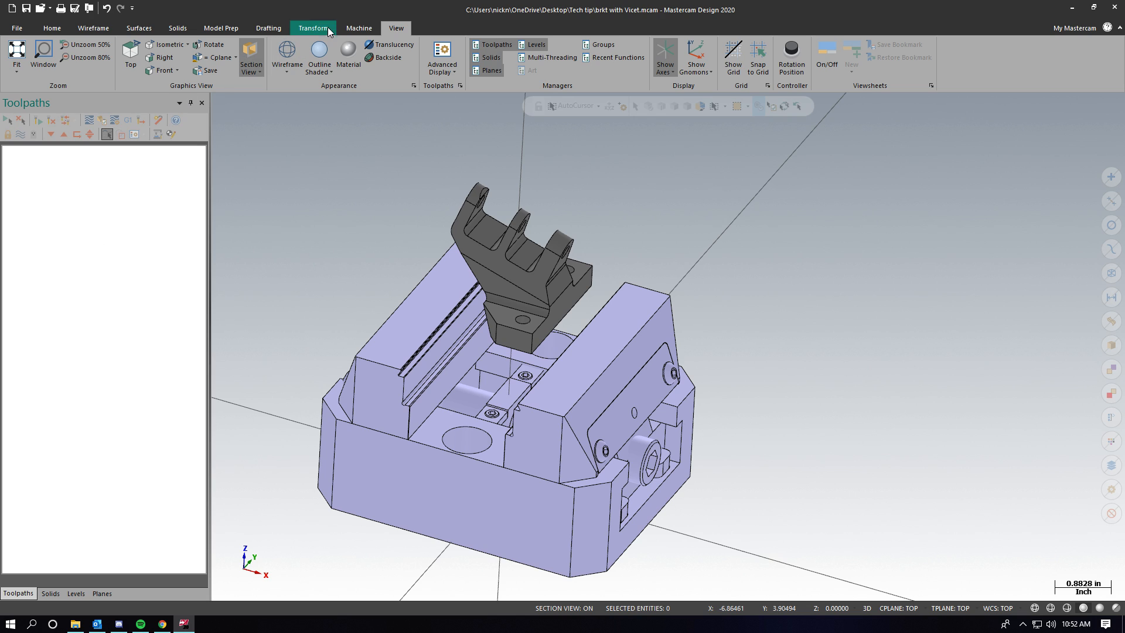
Step: Create a machine group using the default mill machine
left_click(351, 29)
left_click(18, 69)
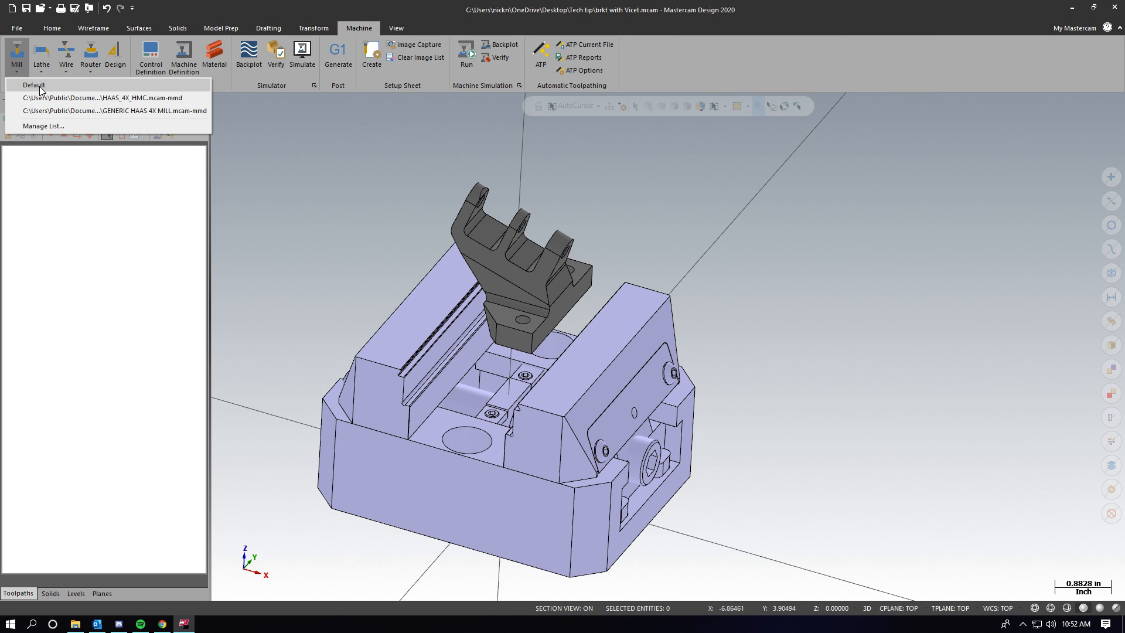
left_click(120, 86)
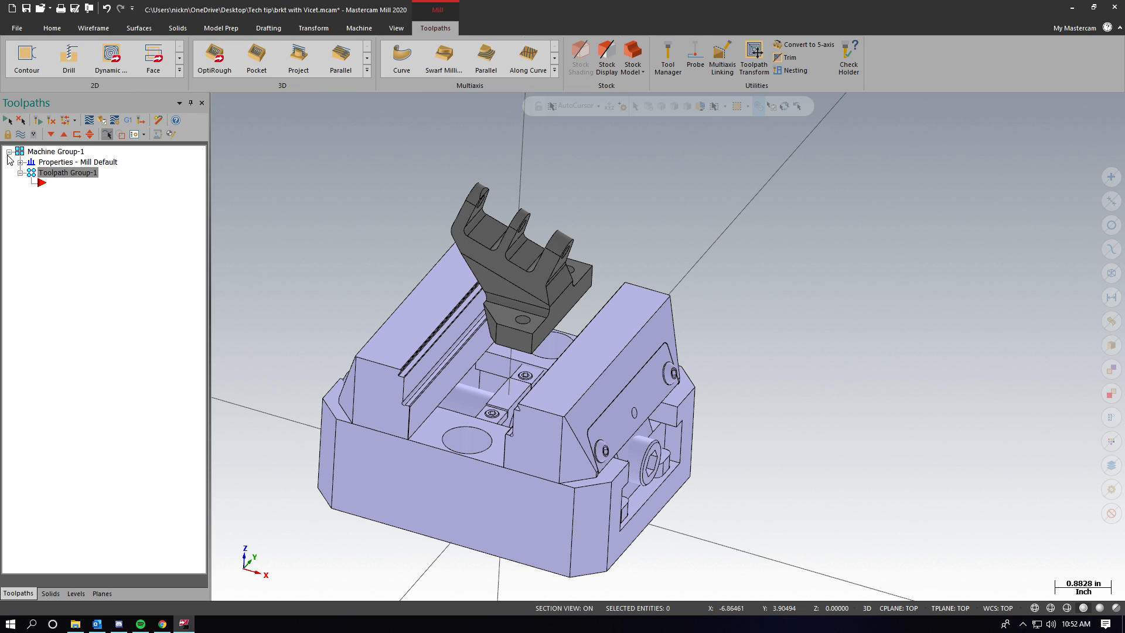
Step: Define the machine group's stock as Solid/Mesh using the block on the Stock level, and hide that level
scroll(451, 188, "up", 2)
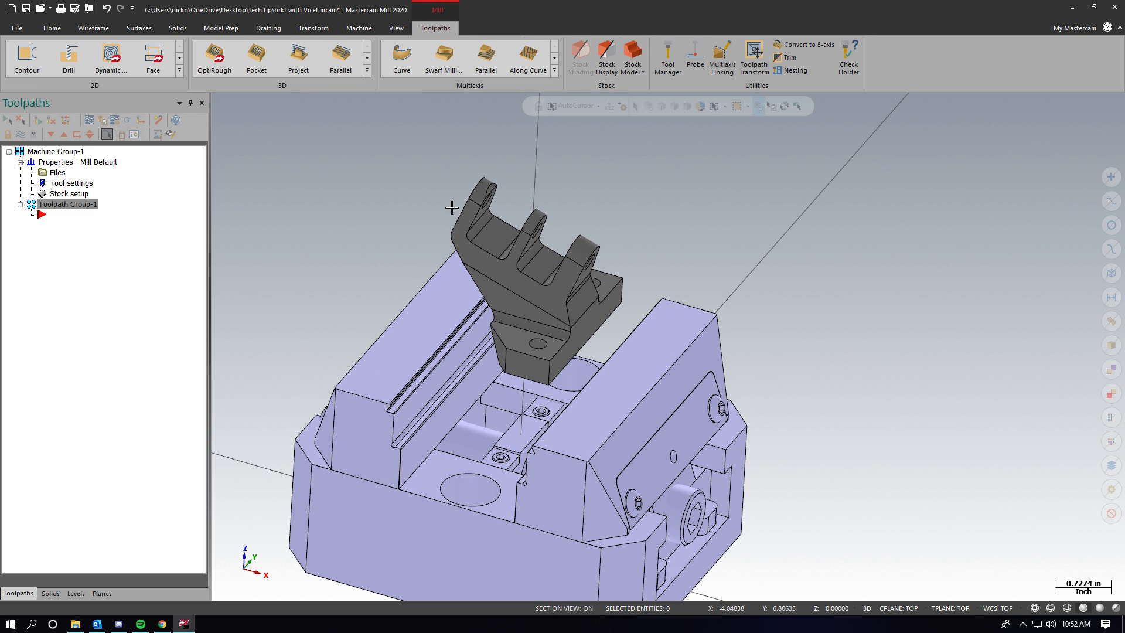
left_click(70, 194)
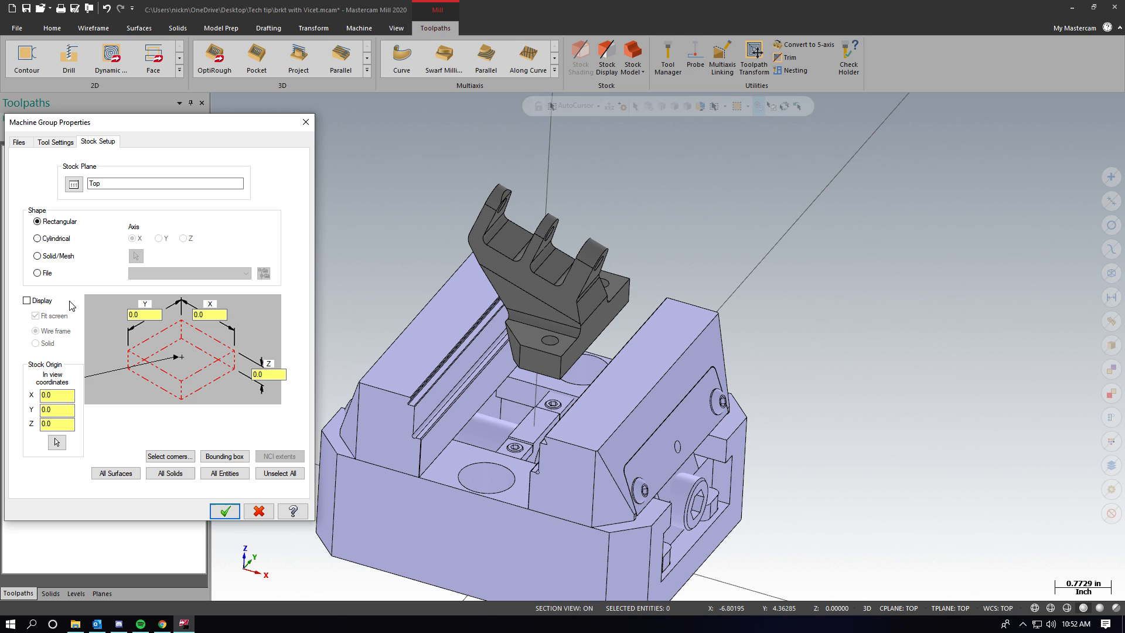
left_click(38, 256)
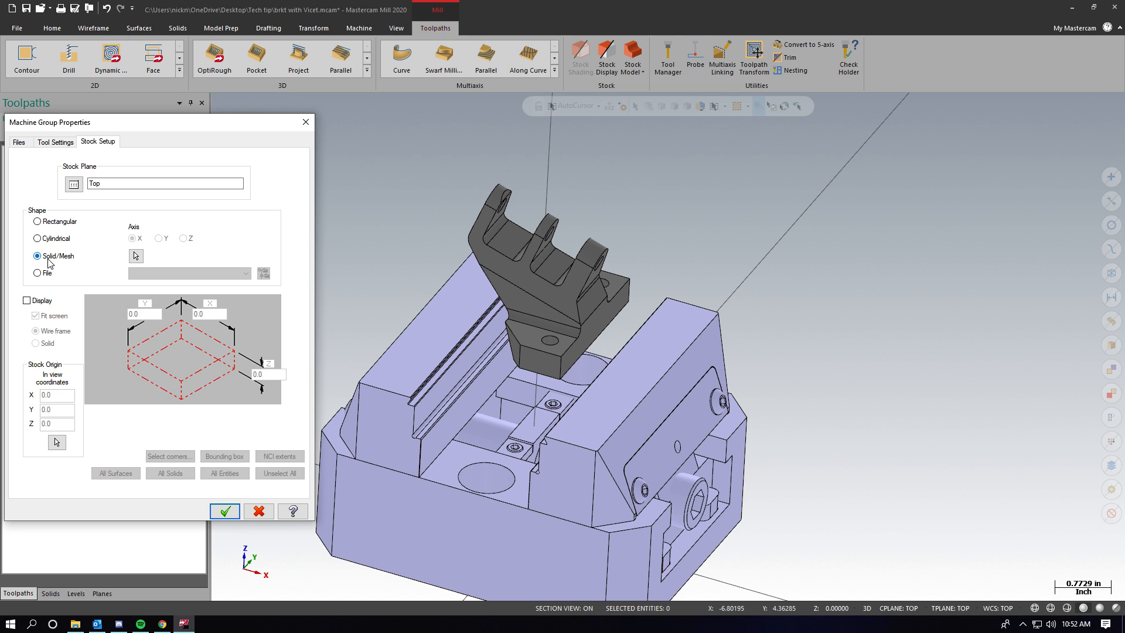
left_click(136, 256)
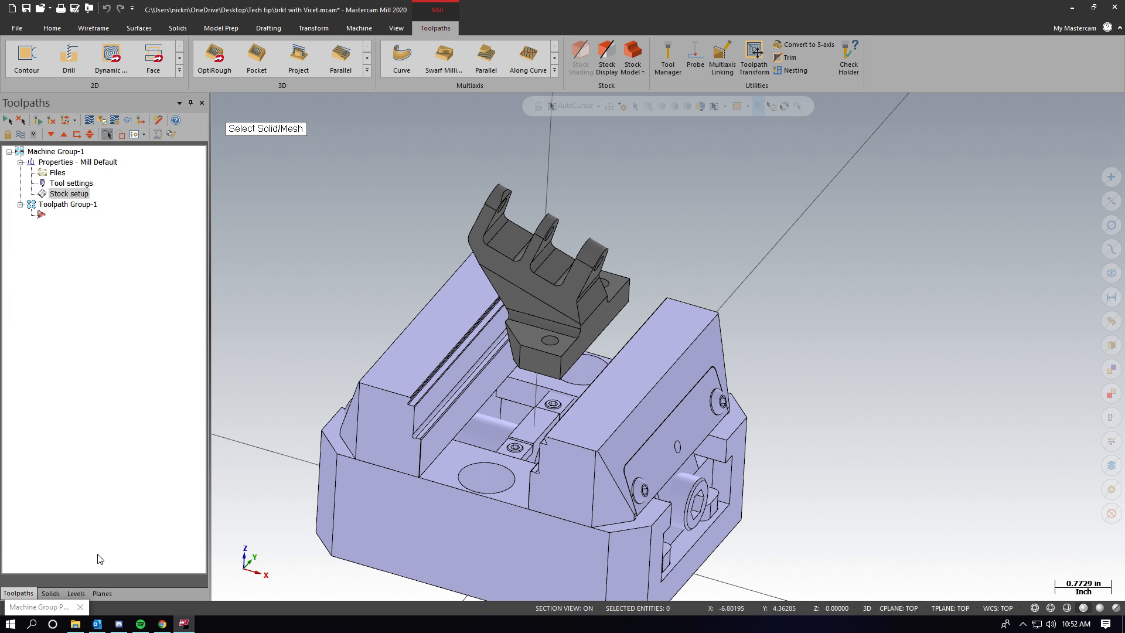
left_click(76, 593)
left_click(47, 164)
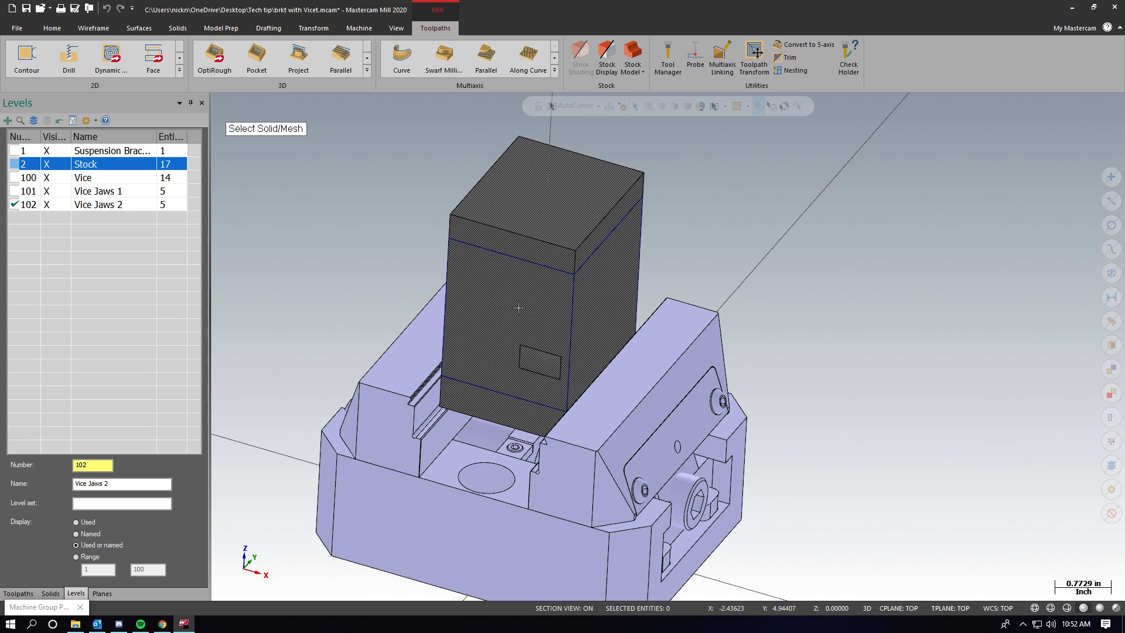
left_click(511, 262)
left_click(136, 256)
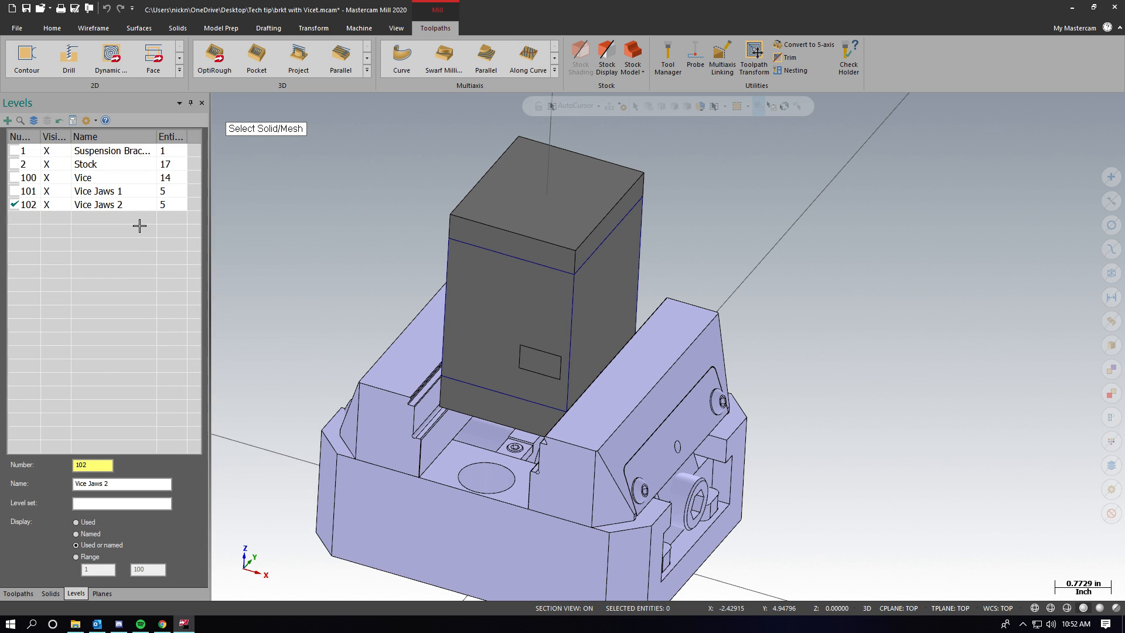
left_click(47, 164)
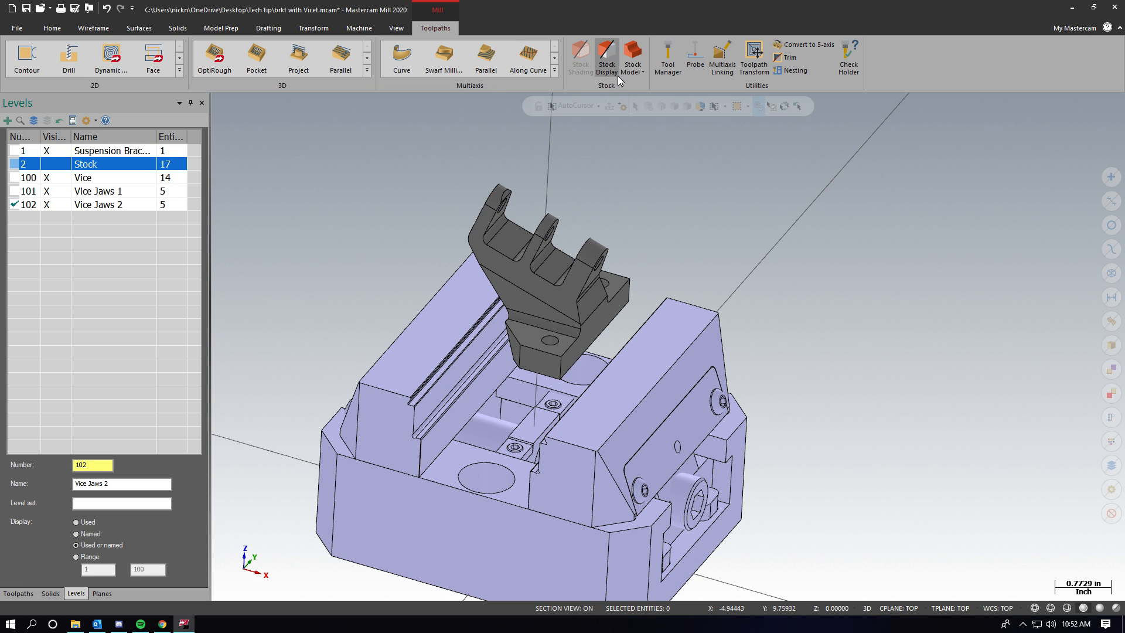
Step: Display the defined stock with shading around the bracket to check it, then turn its display off and return to the Toolpaths manager
left_click(603, 56)
key("alt+7")
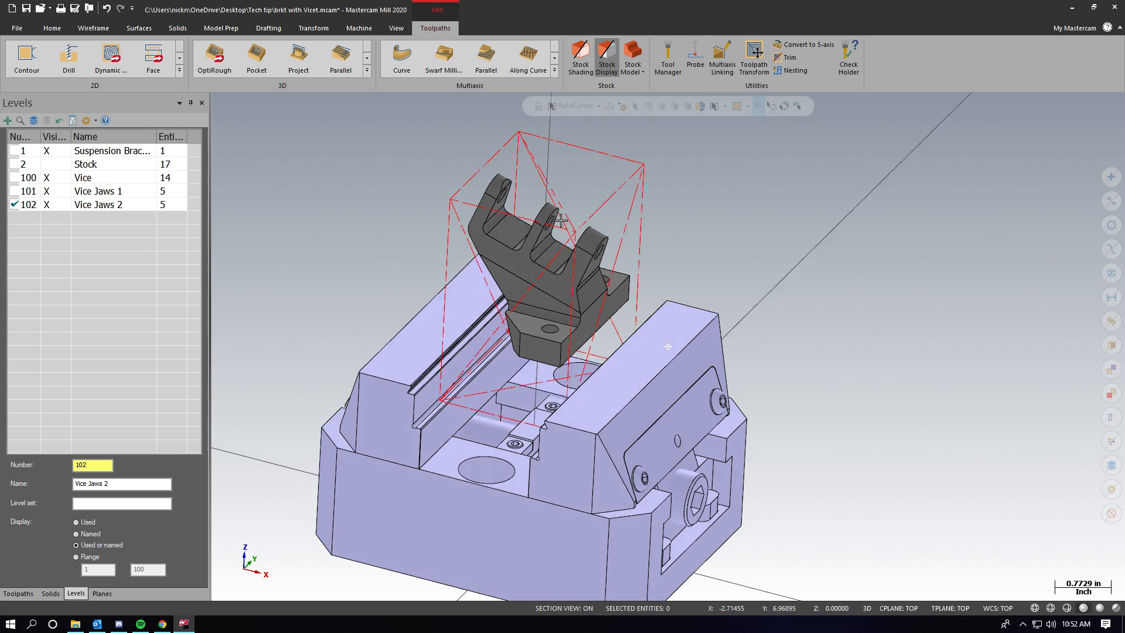
left_click(581, 56)
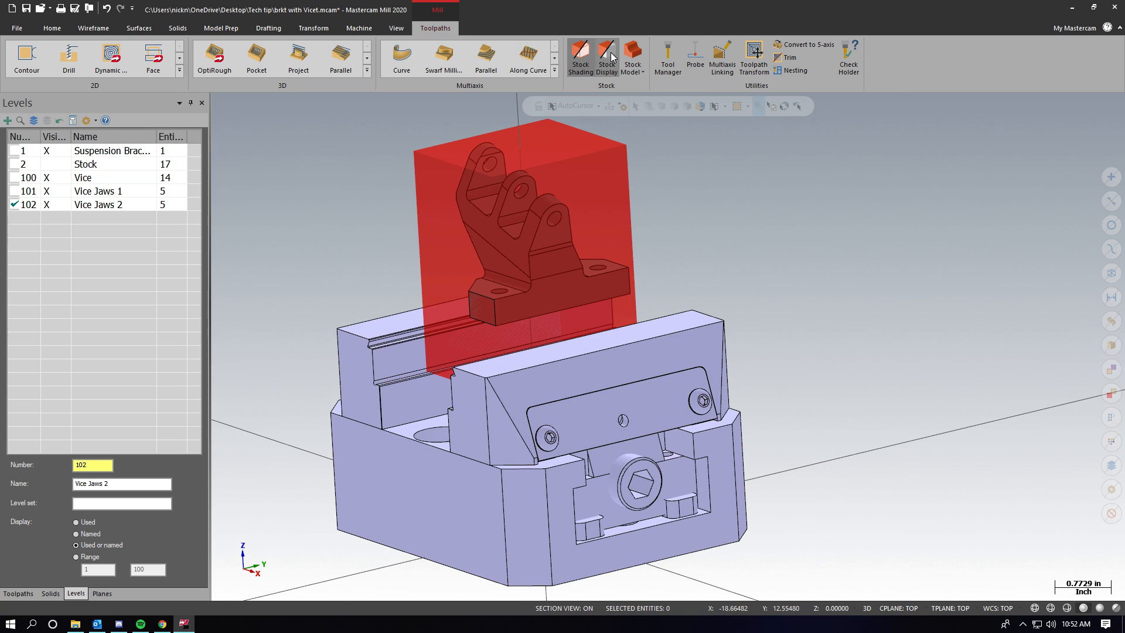
left_click(590, 52)
middle_click_drag(460, 226, 575, 160)
left_click(608, 62)
scroll(575, 161, "down", 1)
left_click(18, 593)
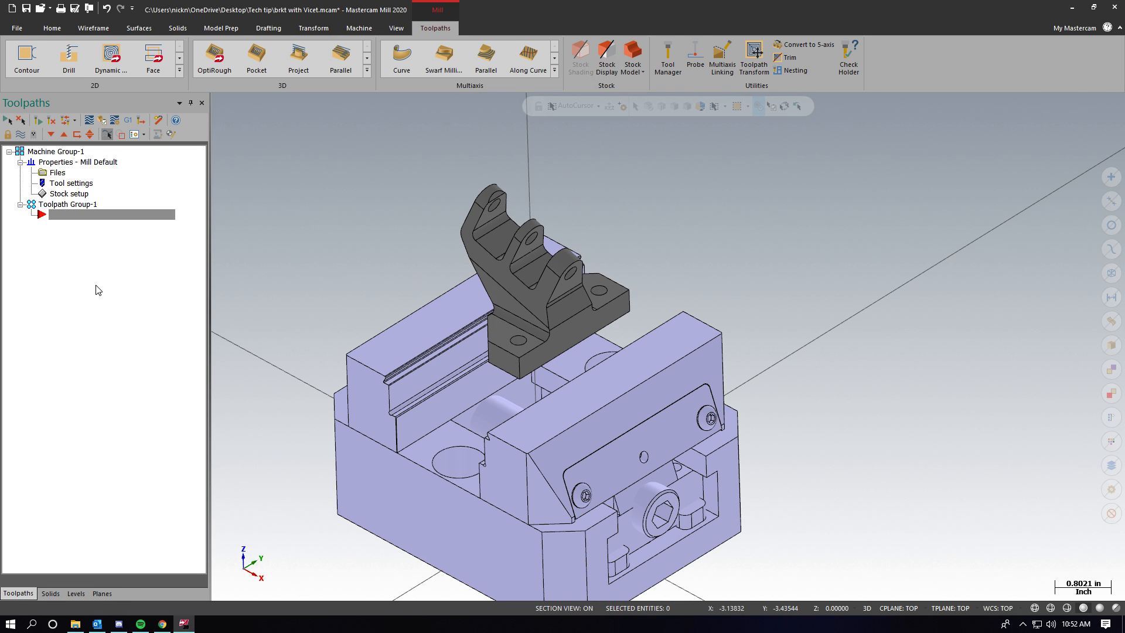
scroll(451, 239, "up", 2)
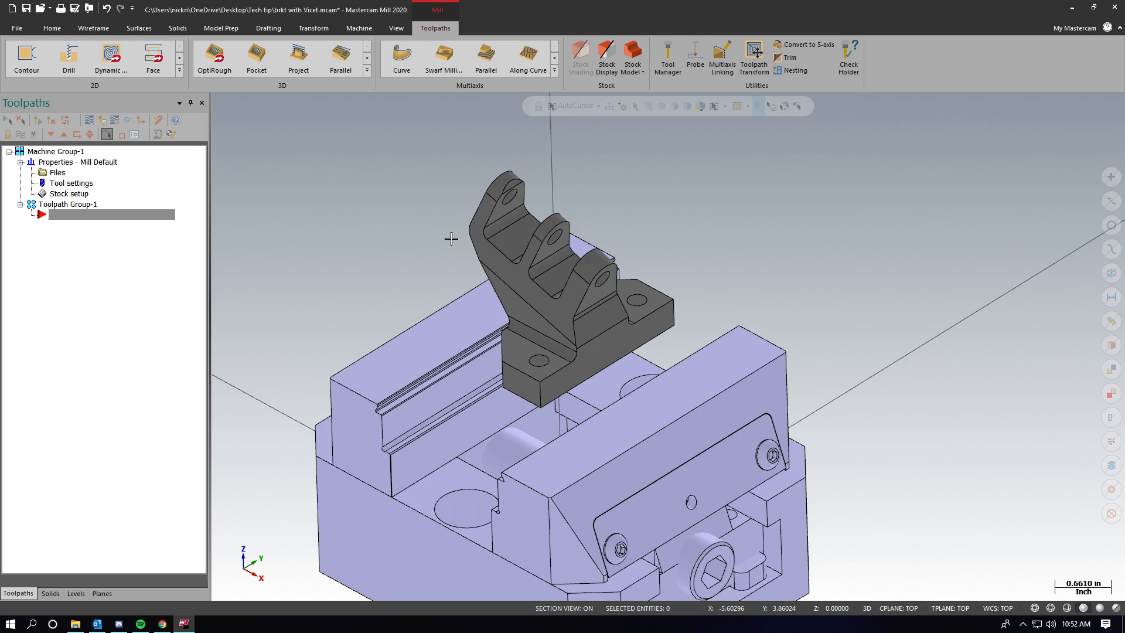
scroll(624, 317, "down", 2)
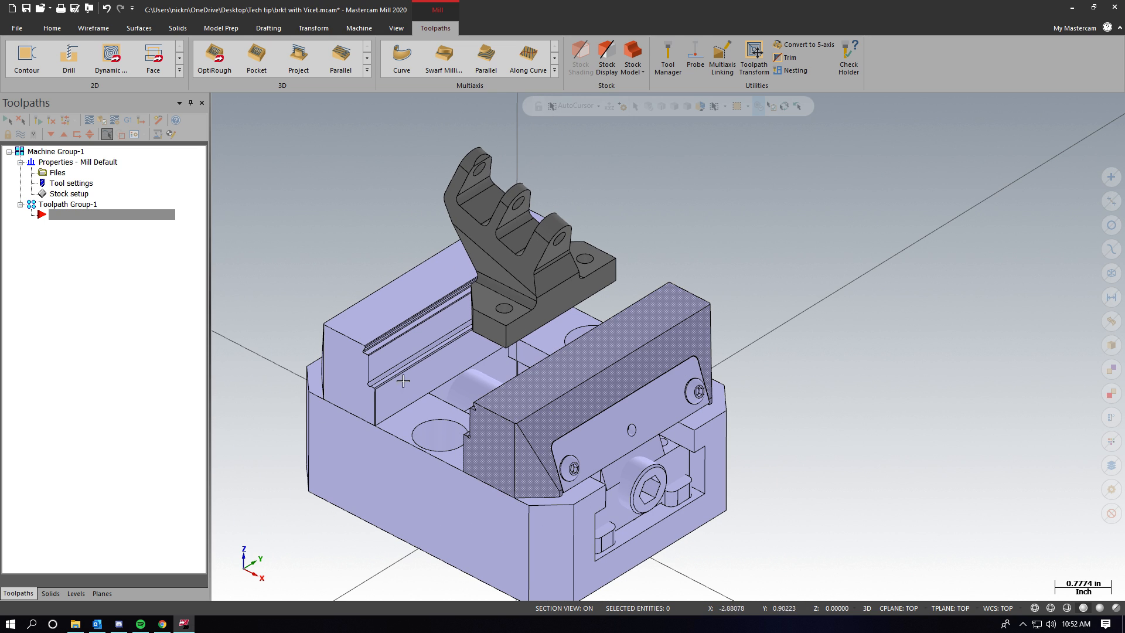
left_click(114, 120)
left_click(642, 338)
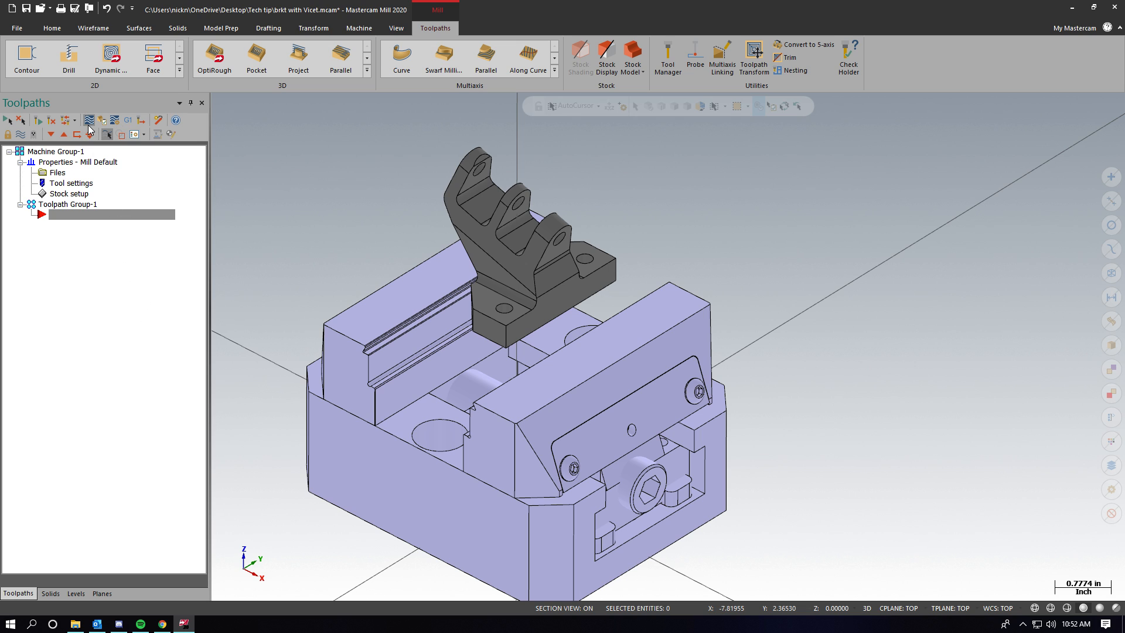
left_click(26, 58)
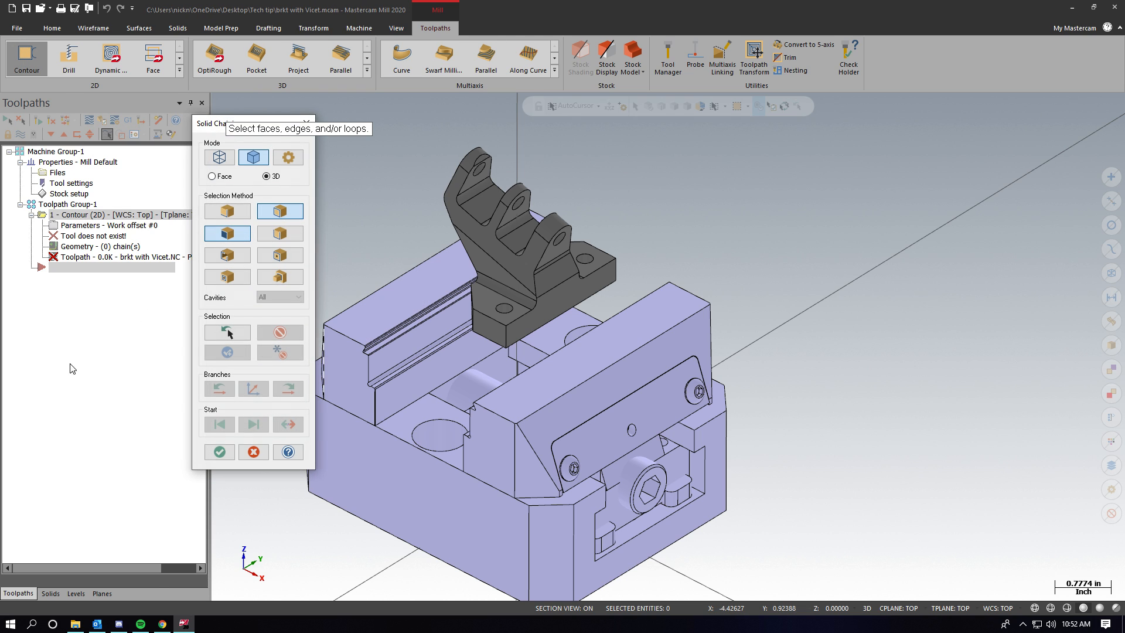
scroll(483, 225, "up", 1)
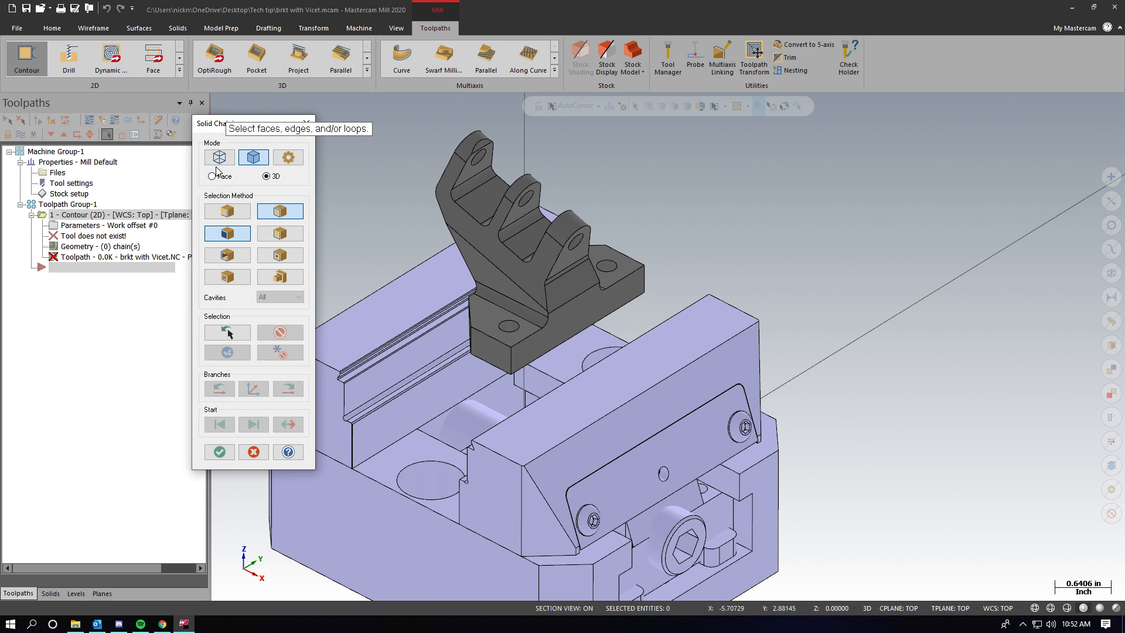
left_click(253, 452)
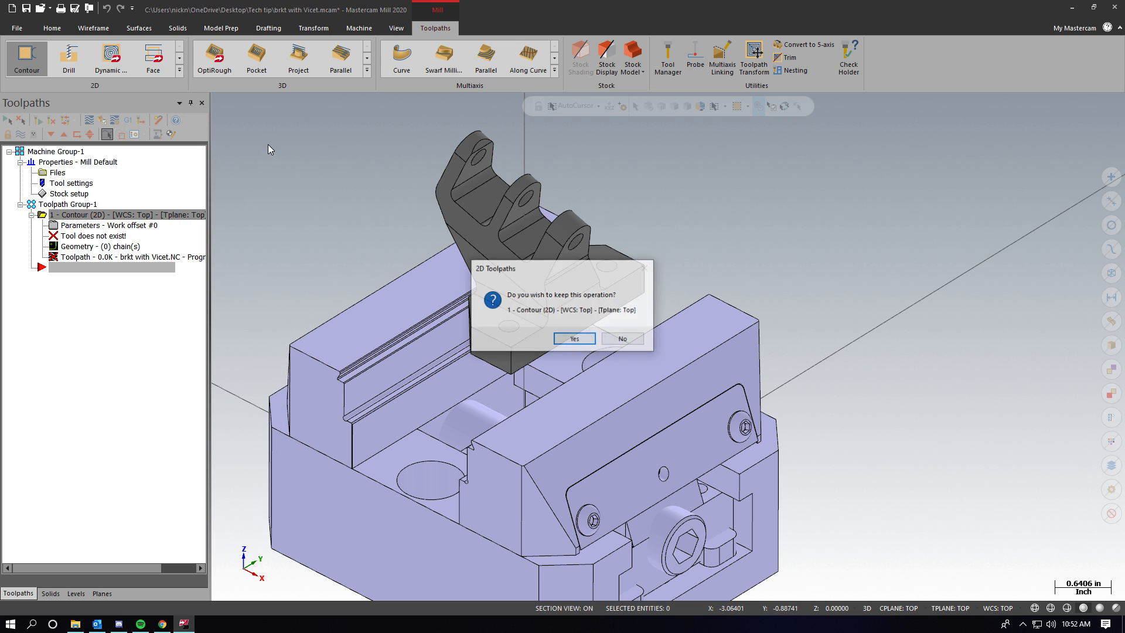
left_click(633, 344)
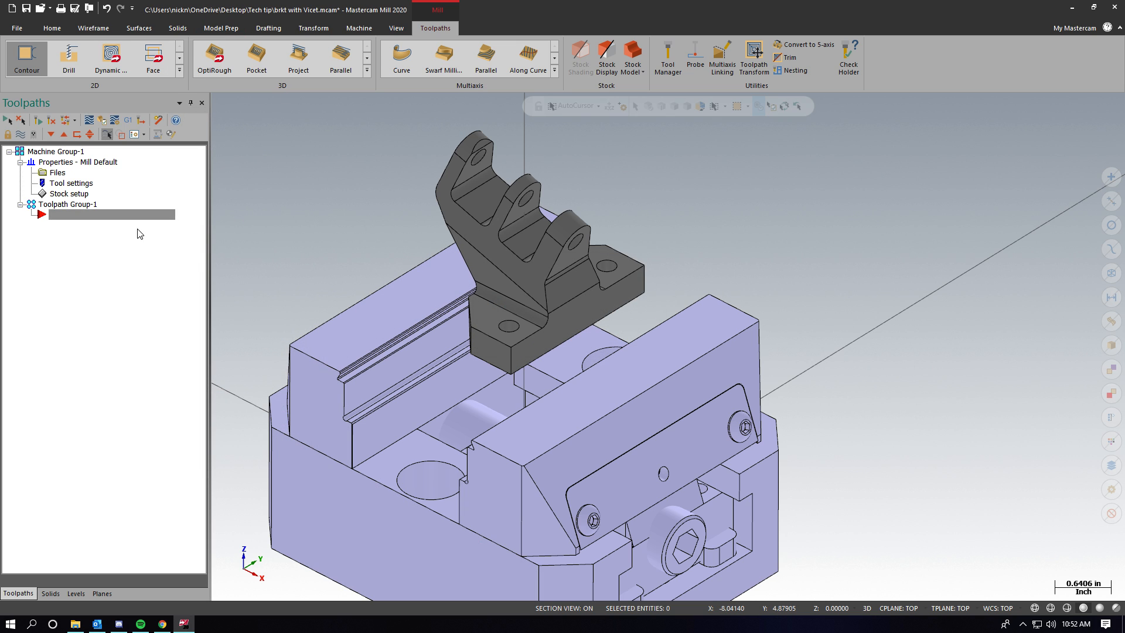
scroll(401, 372, "down", 2)
scroll(401, 120, "up", 2)
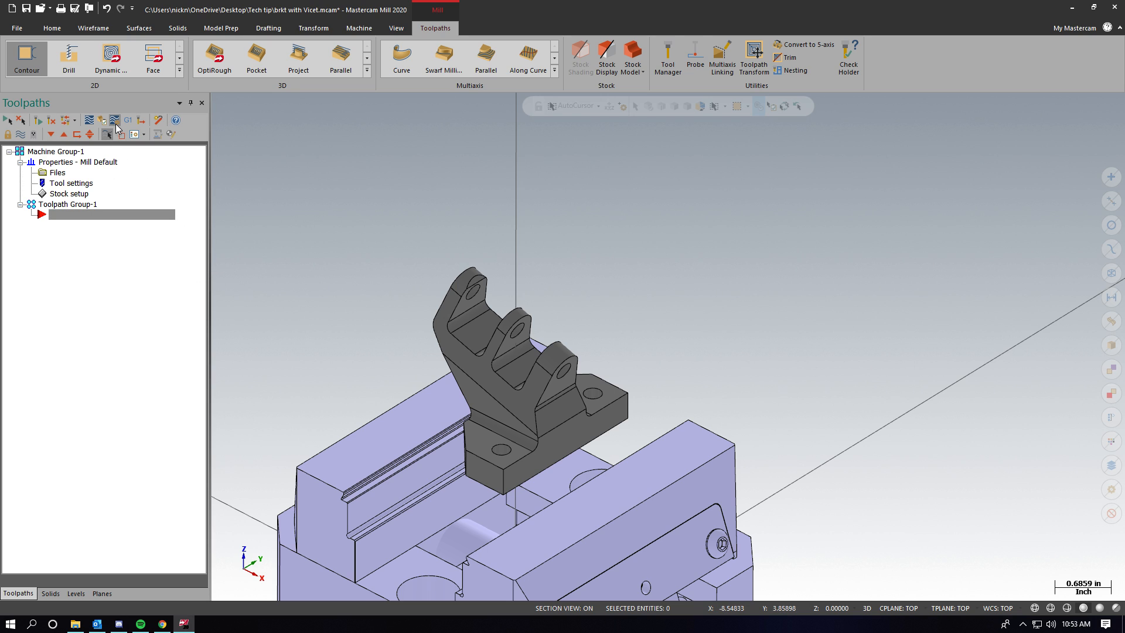
Step: Show the Stock level and start a Face toolpath on the top face of the stock block
left_click(76, 593)
left_click(64, 167)
left_click(18, 592)
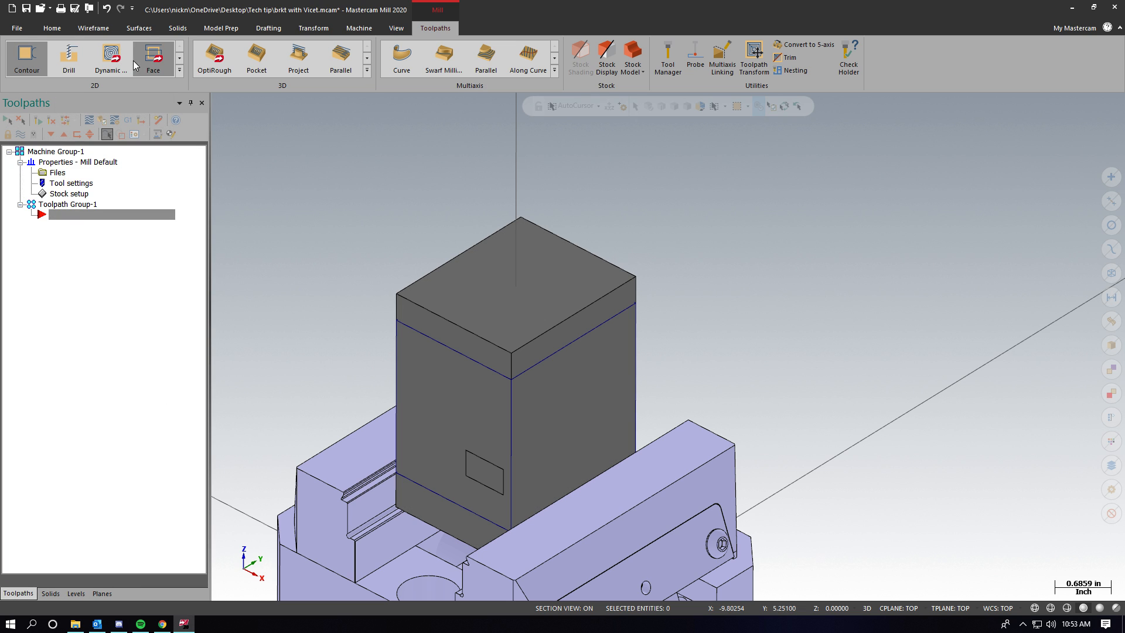
left_click(153, 59)
left_click(557, 301)
left_click(219, 452)
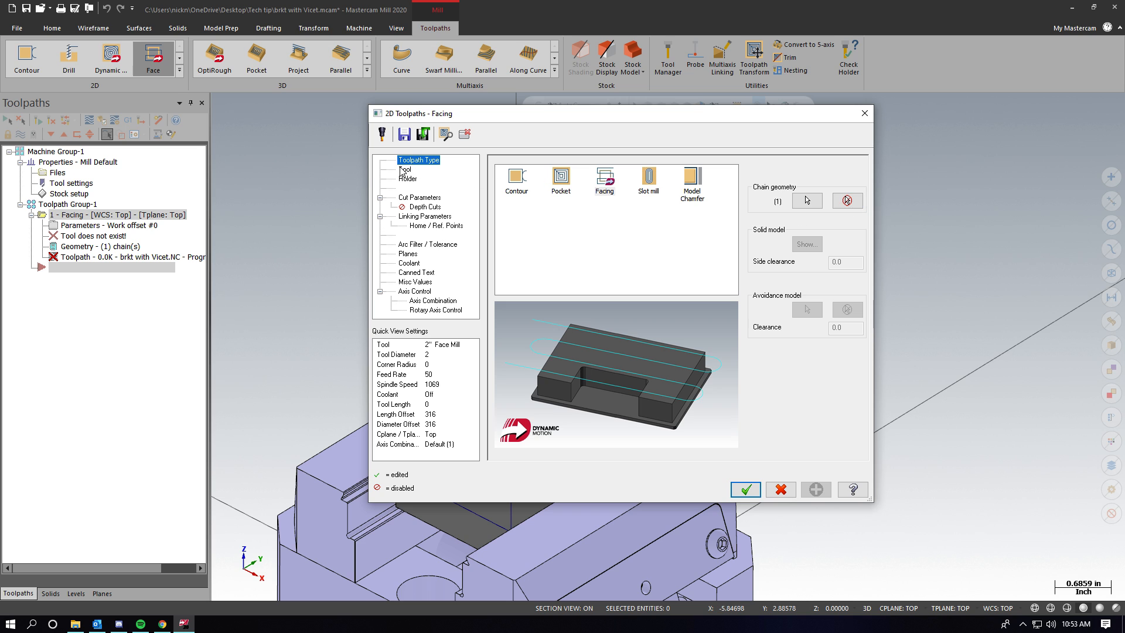
Step: Filter the tool library to face mills and select the 2" FACE MILL for the facing operation
left_click(404, 169)
left_click(523, 353)
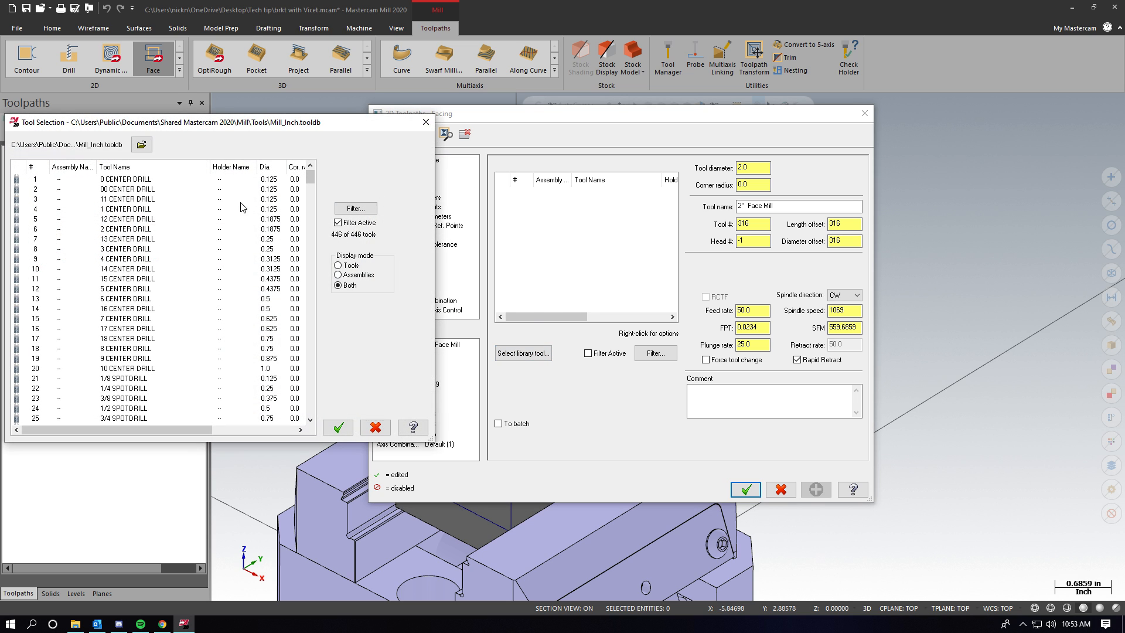
scroll(151, 298, "down", 1)
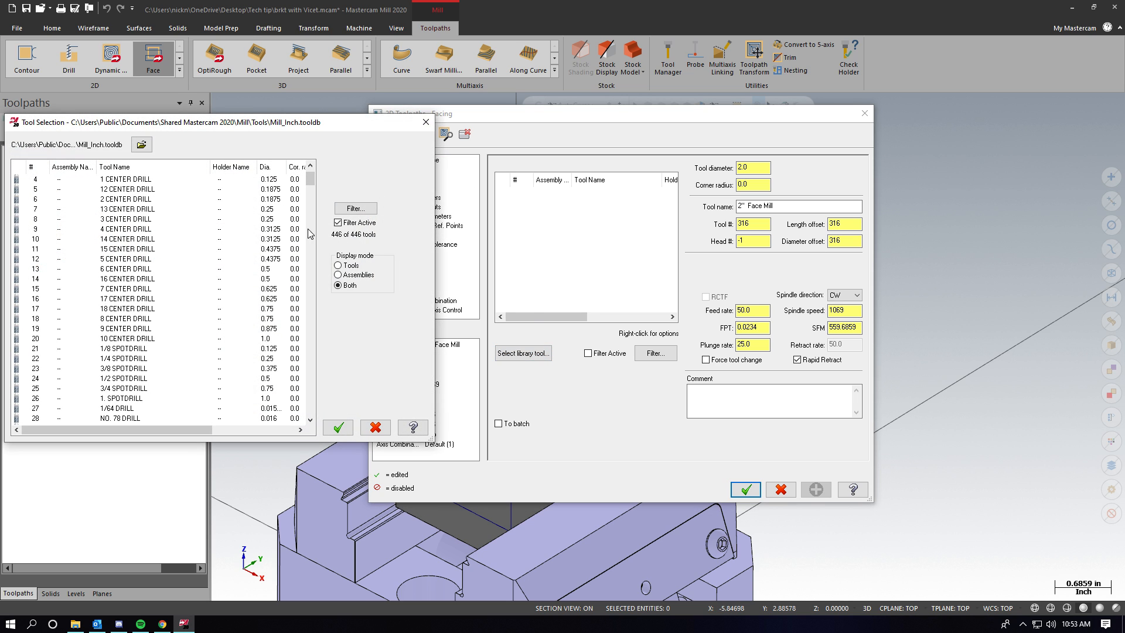
left_click(354, 208)
double_click(138, 167)
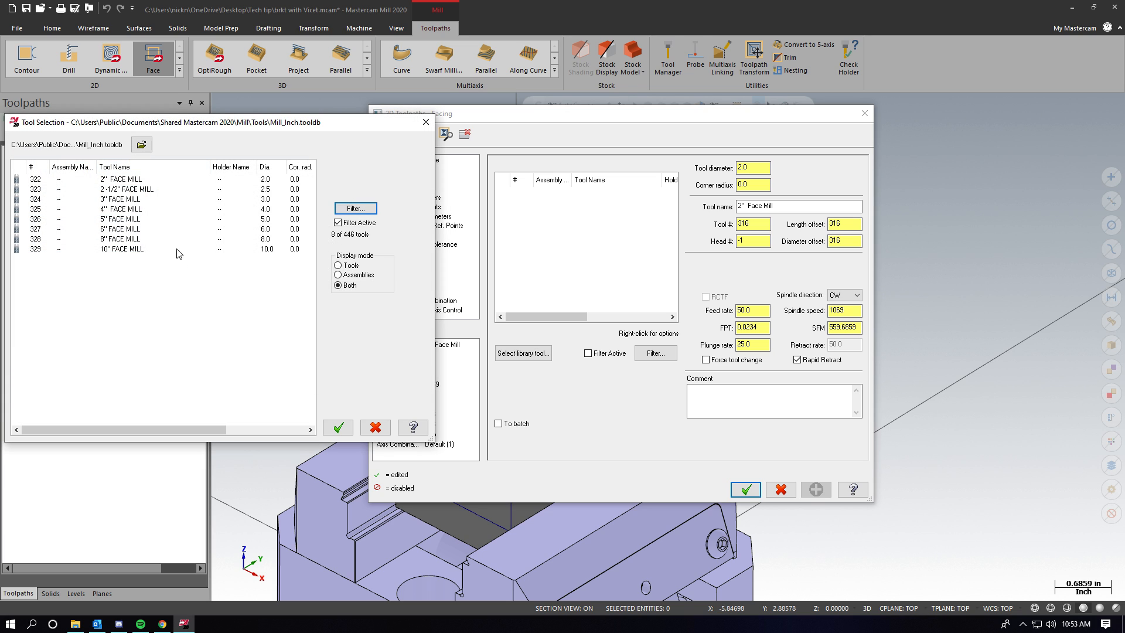
left_click(137, 191)
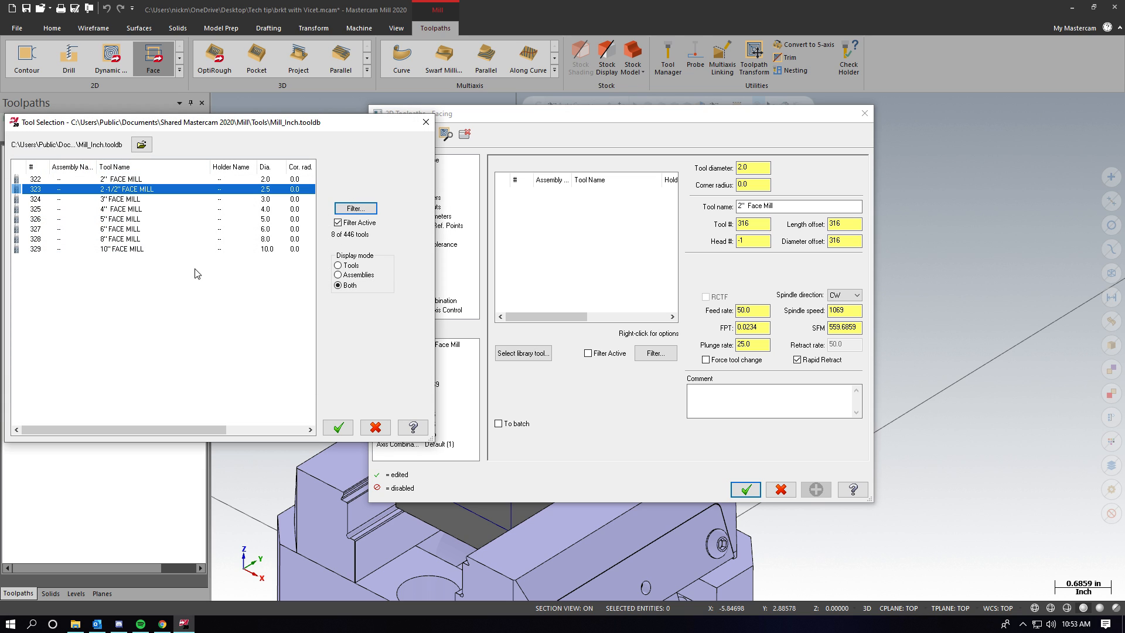
left_click(150, 180)
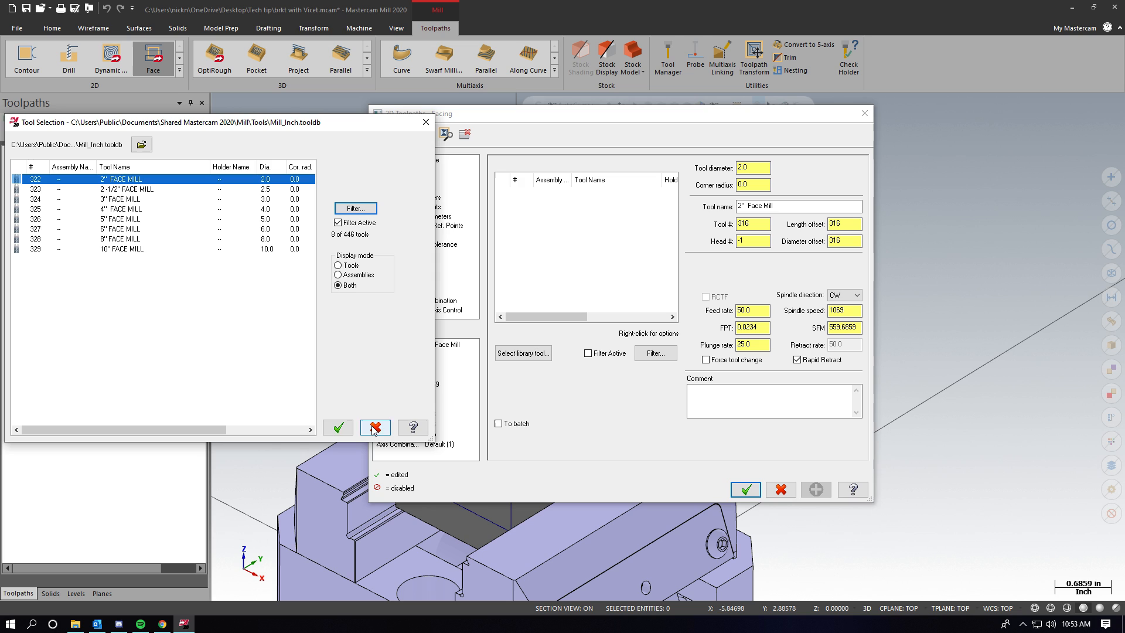
left_click(338, 428)
Step: Set the stock to leave on floors to 0.0 and take the facing depth from the bracket's topmost point in wireframe
left_click(420, 197)
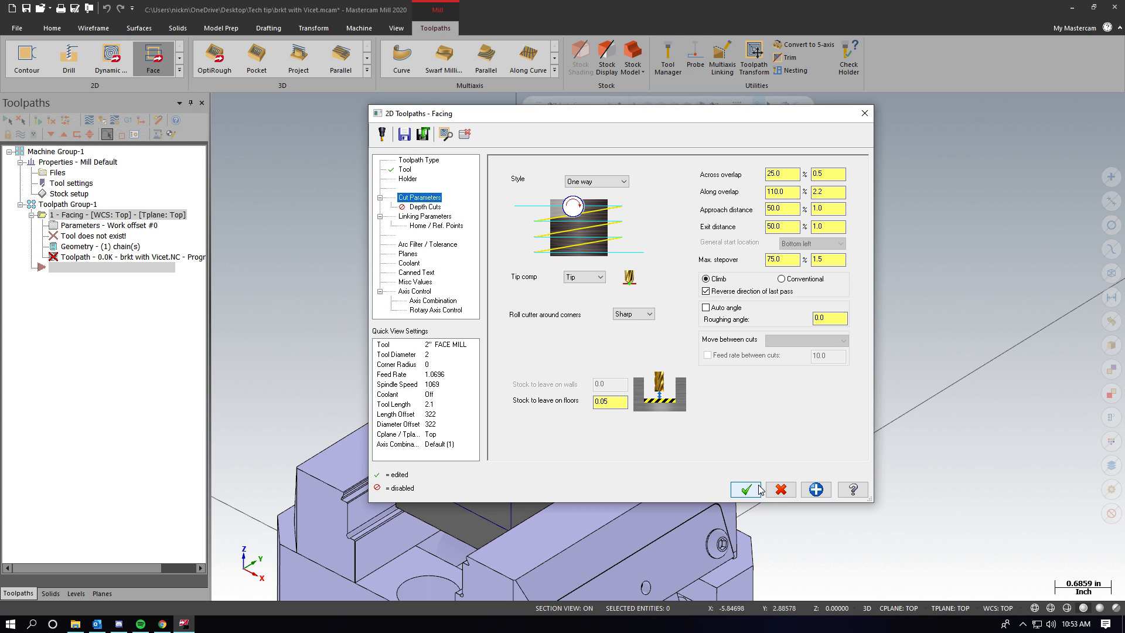
left_click(612, 400)
left_click(414, 218)
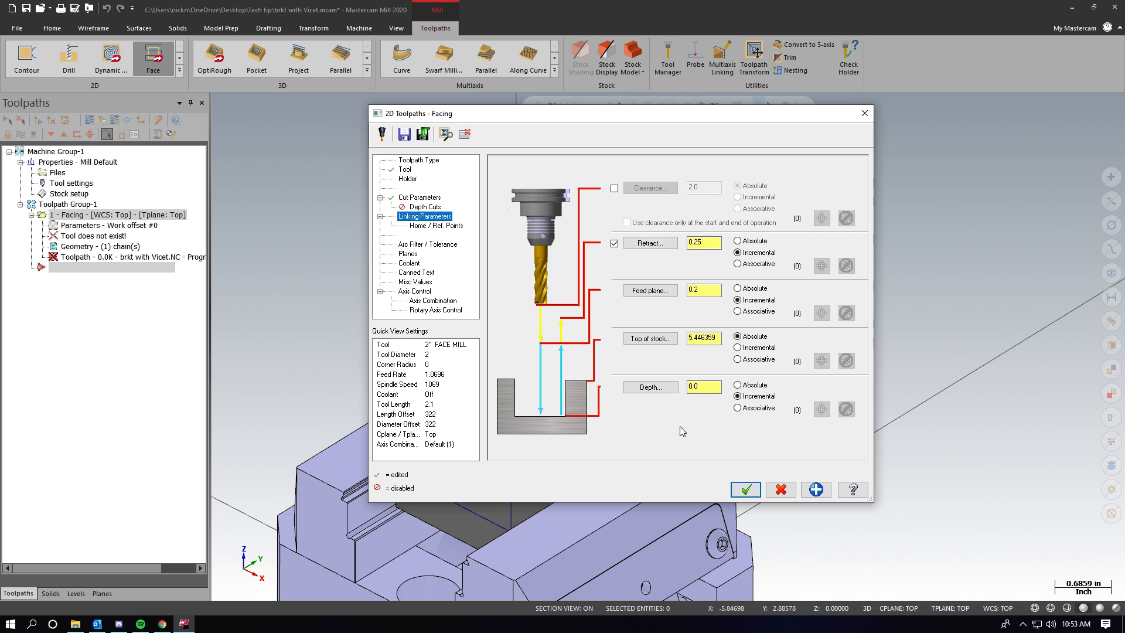
left_click(650, 388)
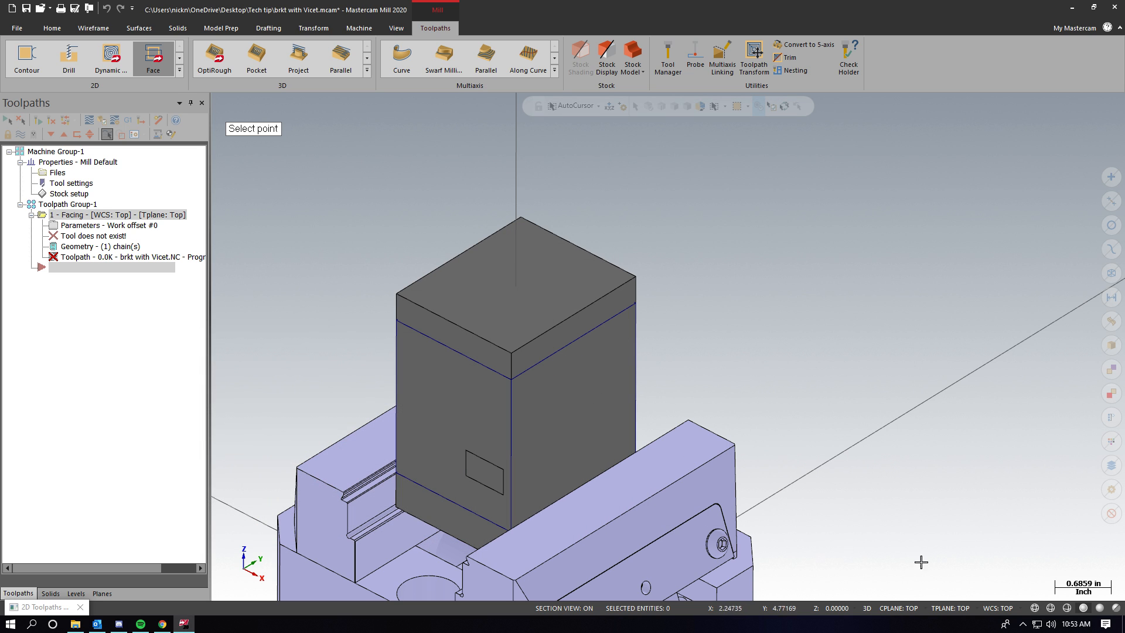
left_click(1035, 609)
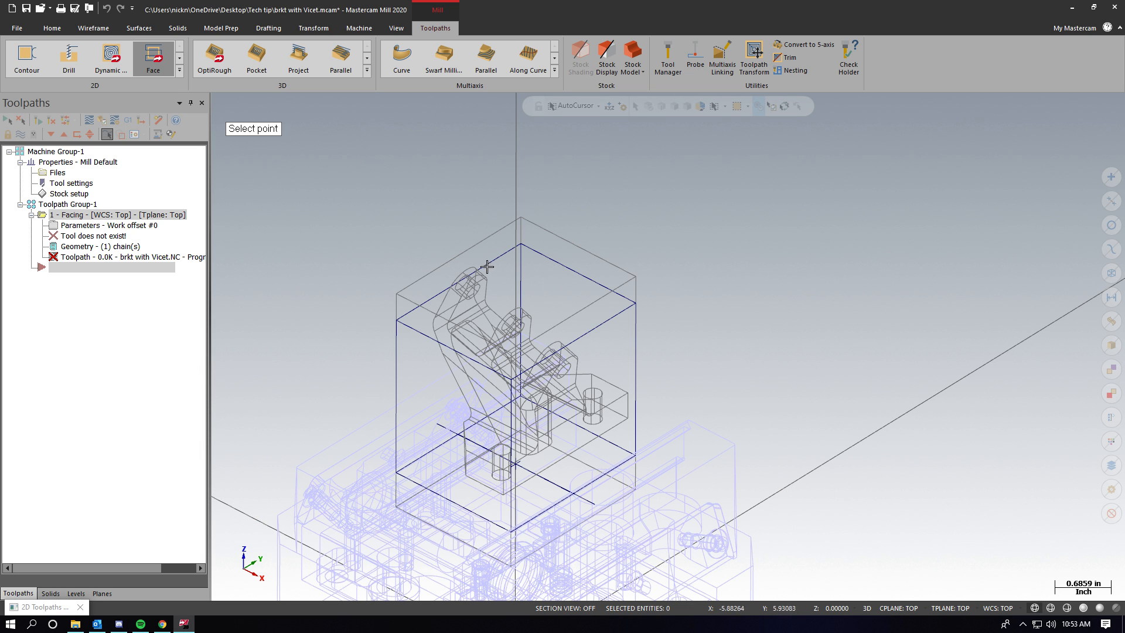
left_click(469, 274)
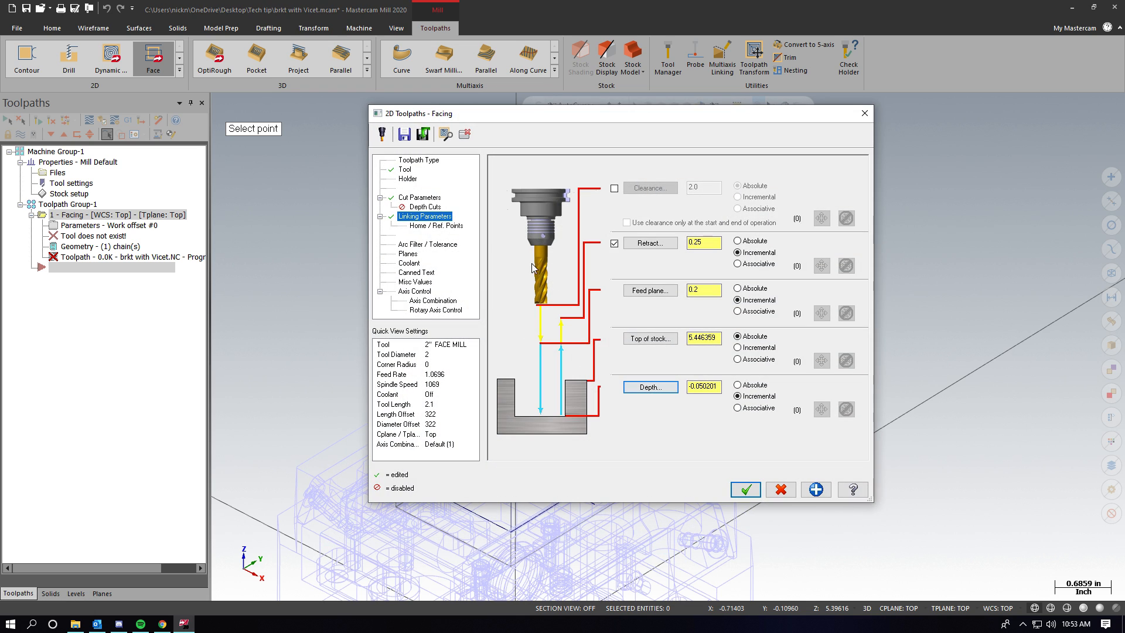
Step: Recheck the stock to leave on floors in the cut parameters and generate the facing toolpath
left_click(420, 198)
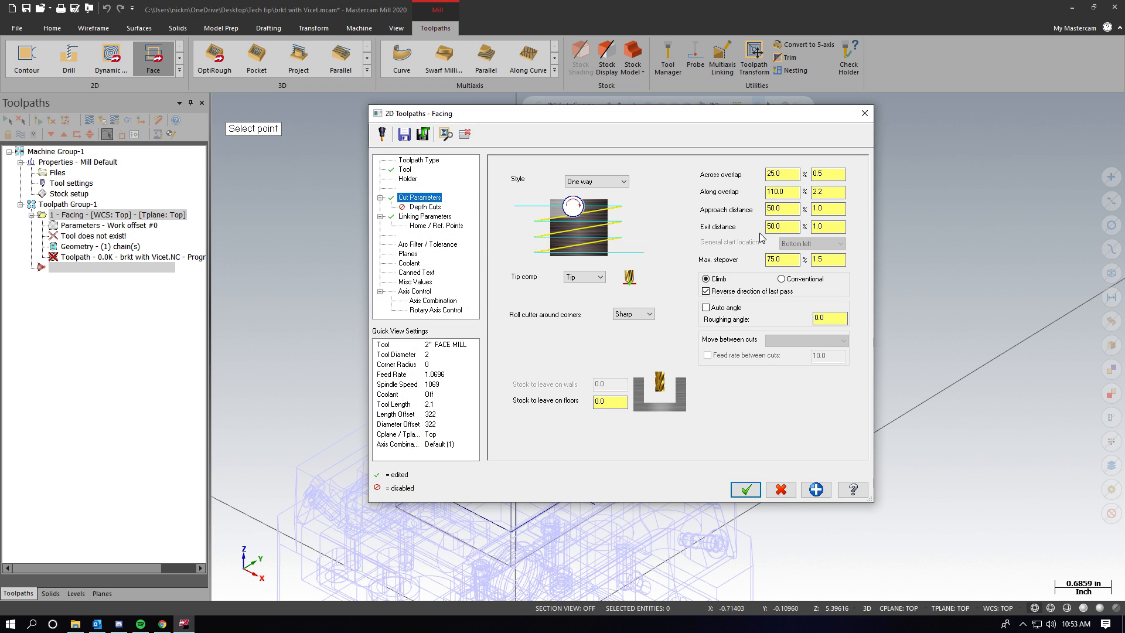
left_click(625, 402)
left_click(746, 490)
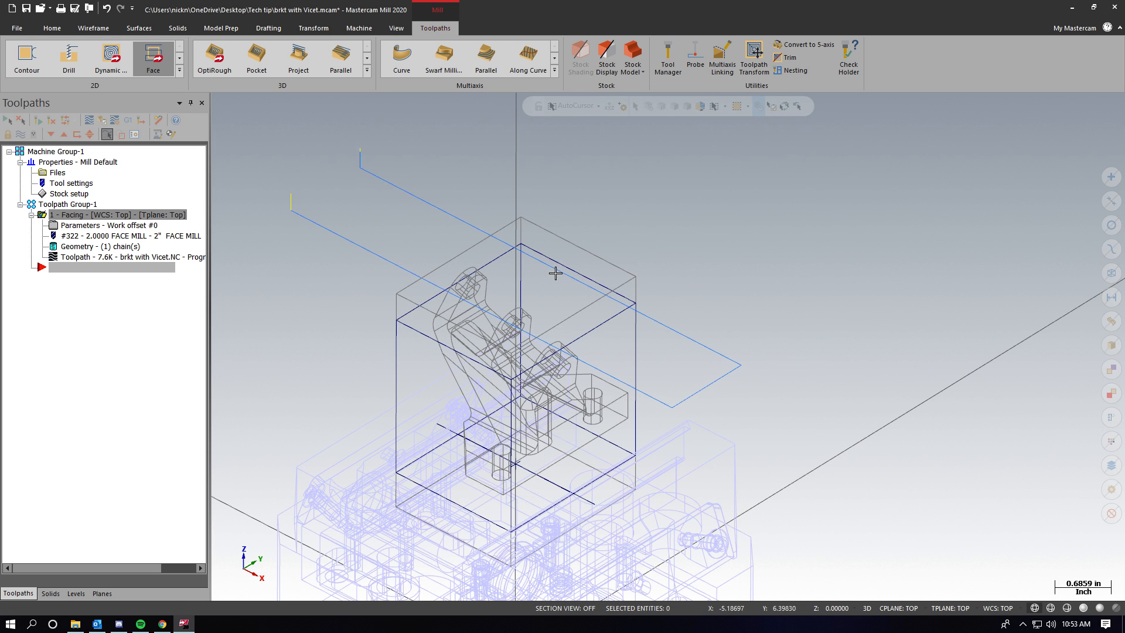
Step: Shade the model and backplot the facing toolpath, stepping through the face mill's moves above the stock block
left_click(1085, 609)
middle_click_drag(560, 272, 568, 222)
scroll(538, 249, "up", 2)
left_click(74, 258)
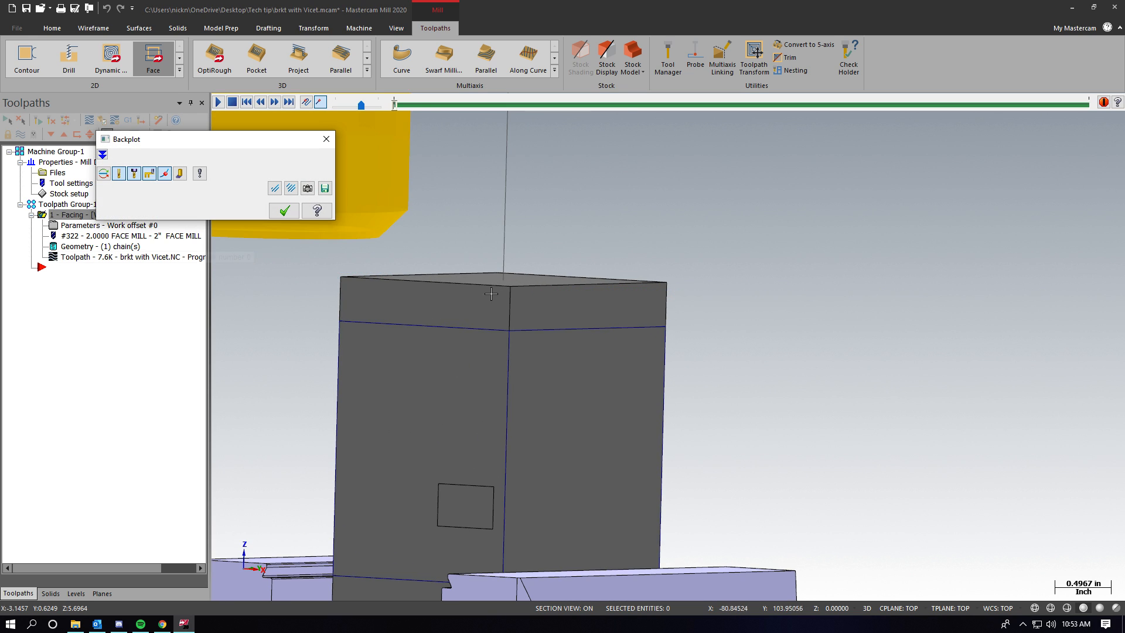
key("s")
key("s")
key("s")
key("s")
key("s")
key("s")
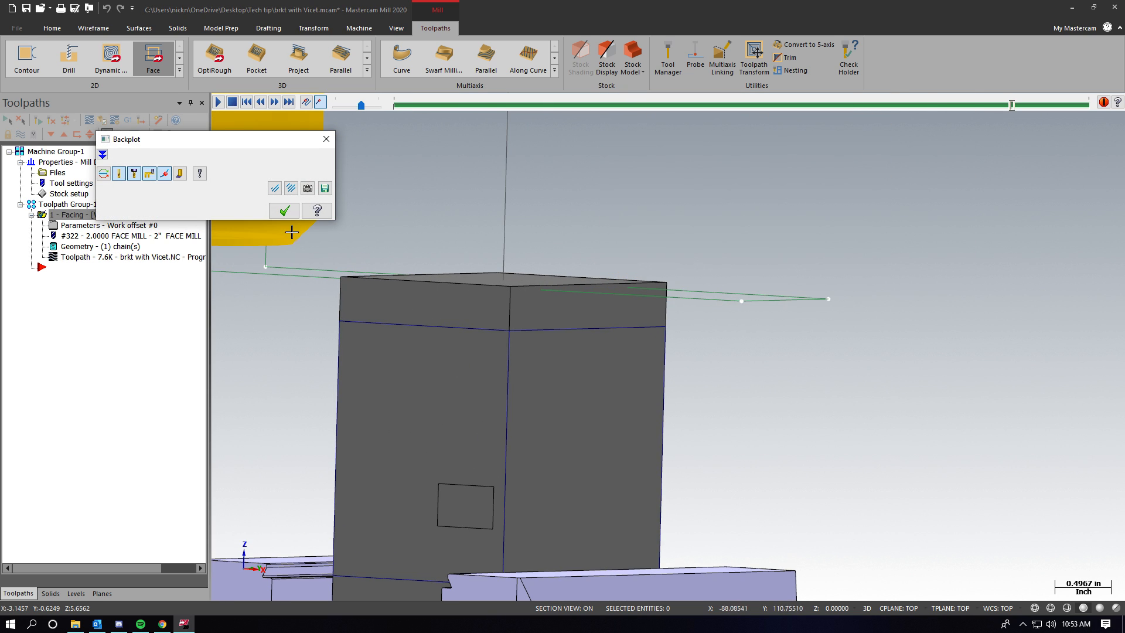
left_click(284, 210)
Step: Define the Vice, Vice Jaws 1 and Vice Jaws 2 levels as fixtures in the simulator options
middle_click_drag(484, 241, 483, 260)
scroll(479, 268, "down", 3)
right_click(477, 276)
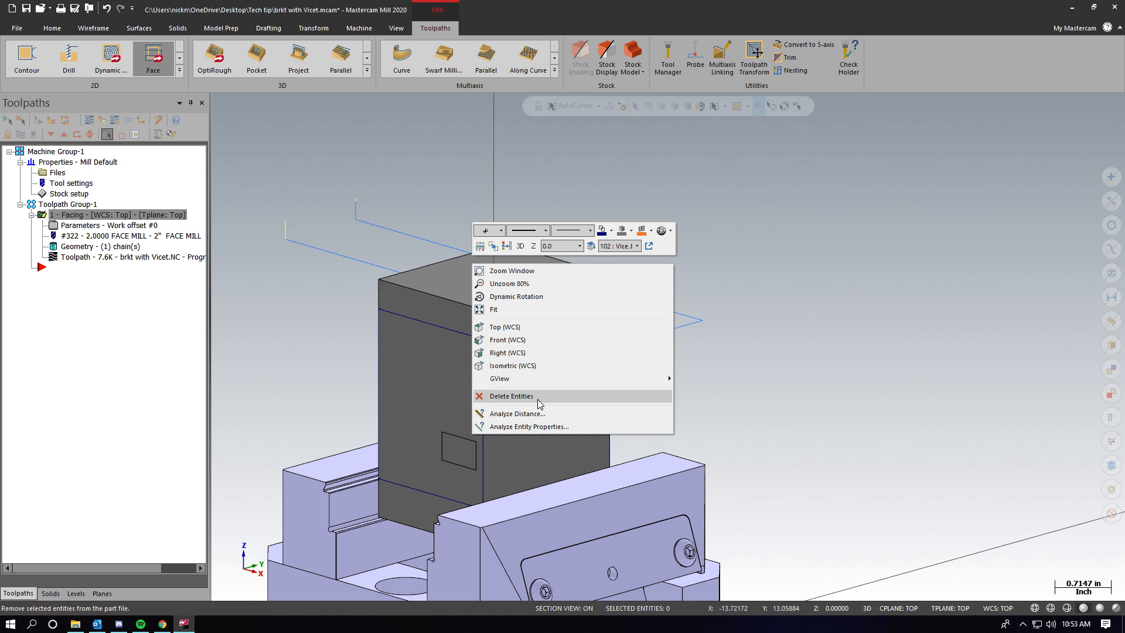
left_click(536, 368)
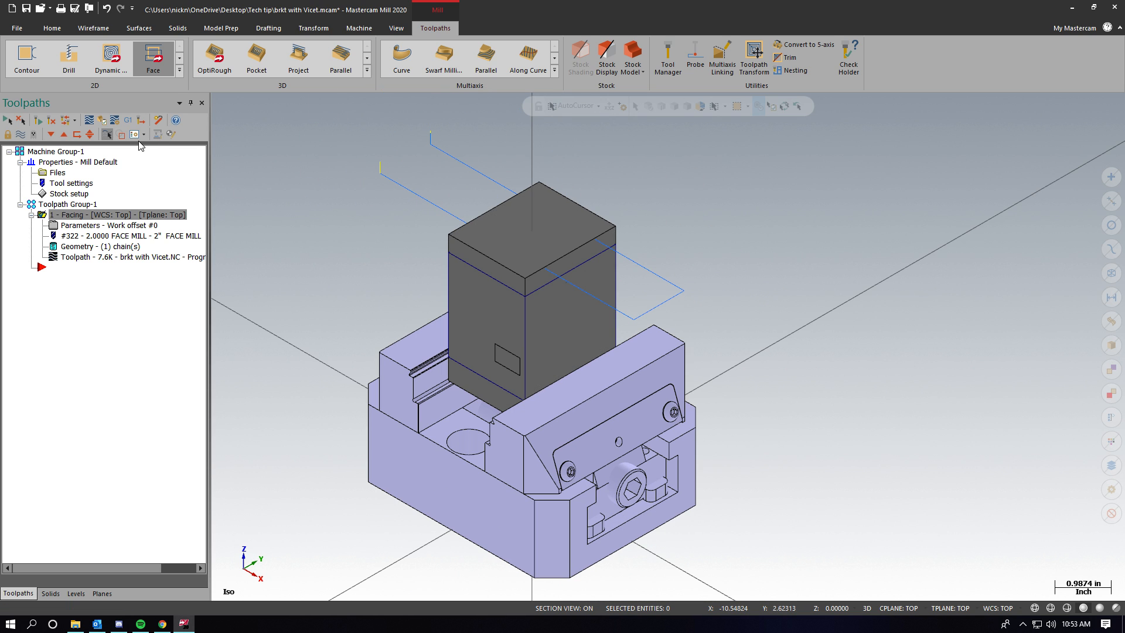
left_click(101, 121)
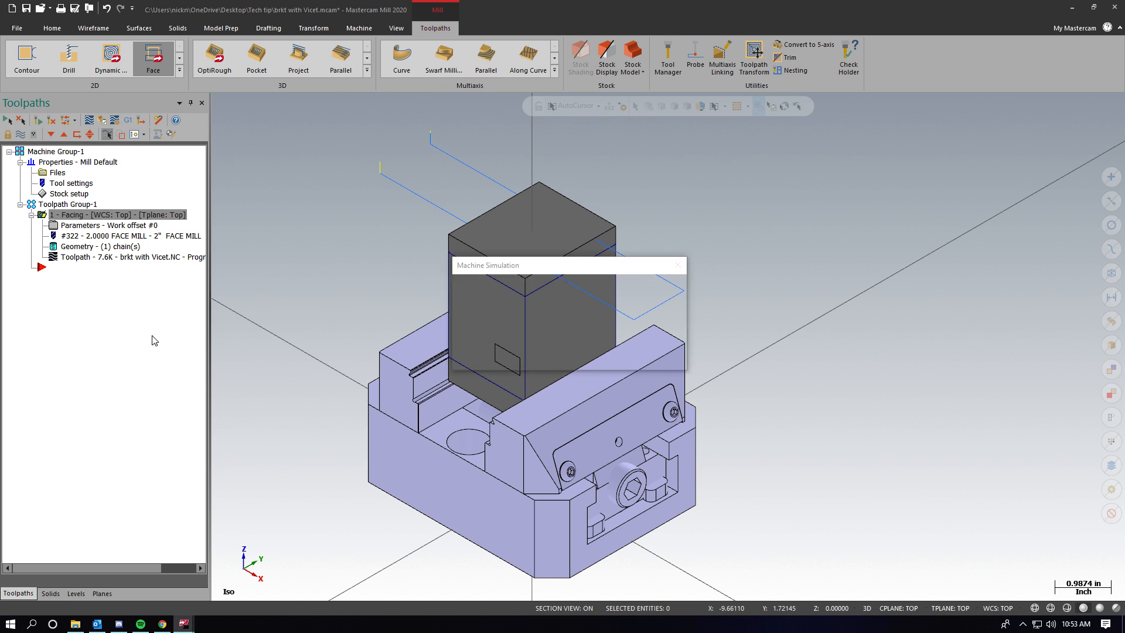
left_click_drag(98, 127, 294, 106)
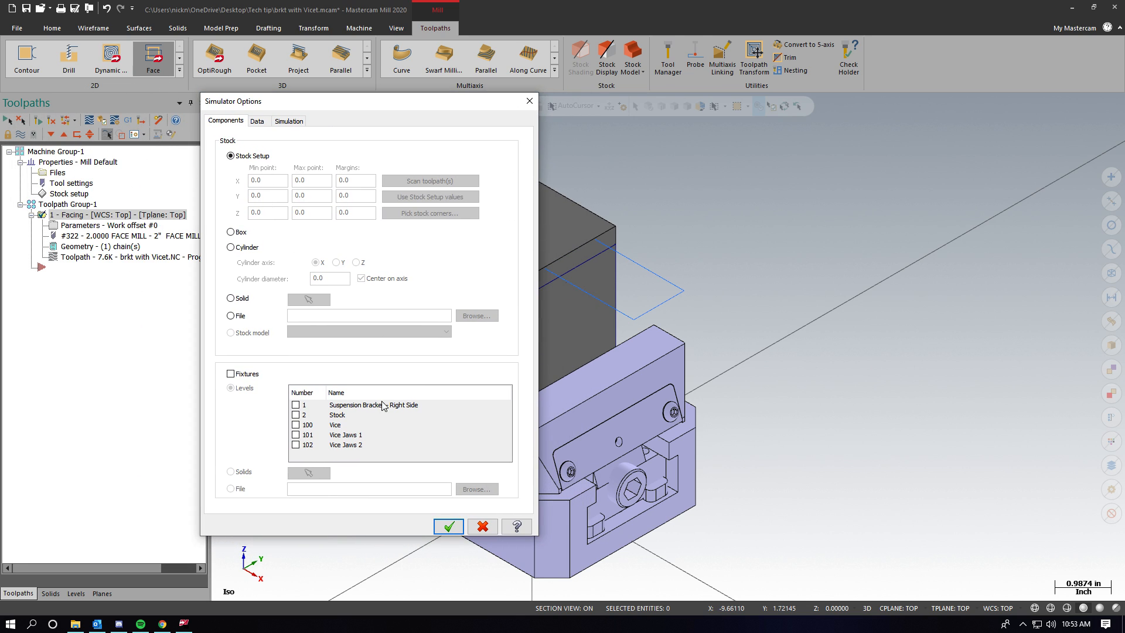
left_click(237, 375)
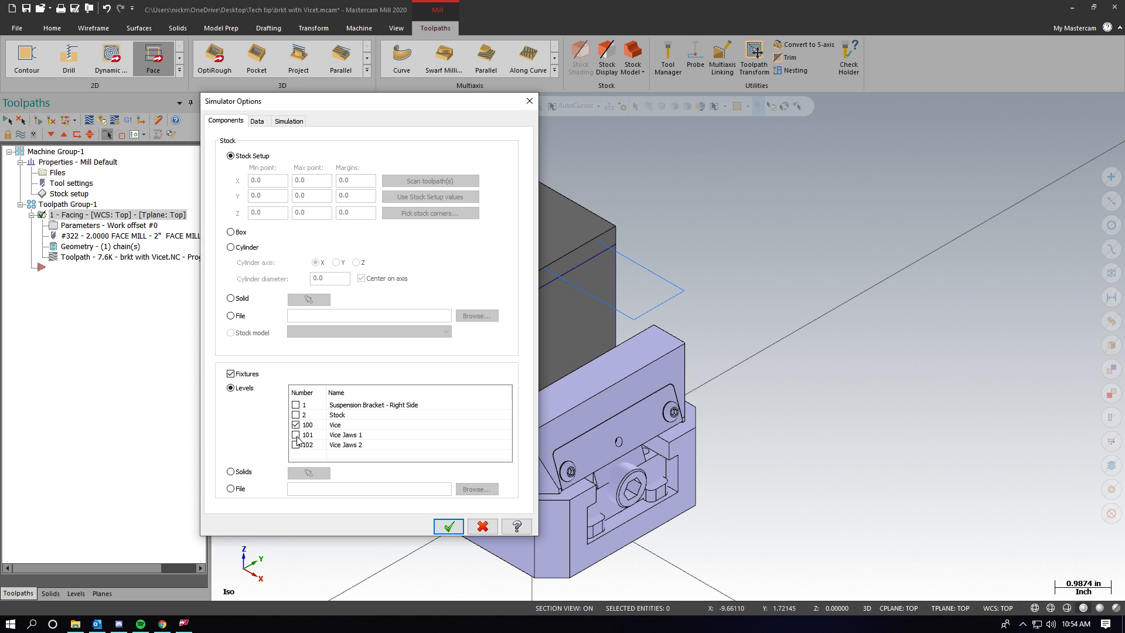
left_click(448, 526)
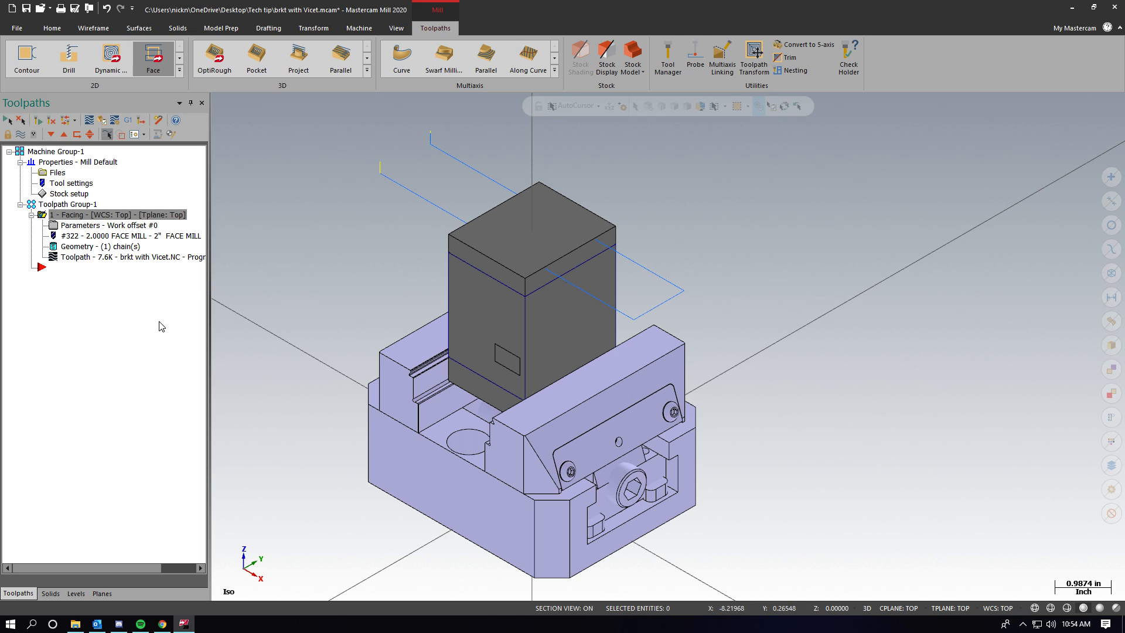
Step: Verify the facing operation in the simulator and toggle the fixtures' visibility, leaving them shown
left_click(102, 123)
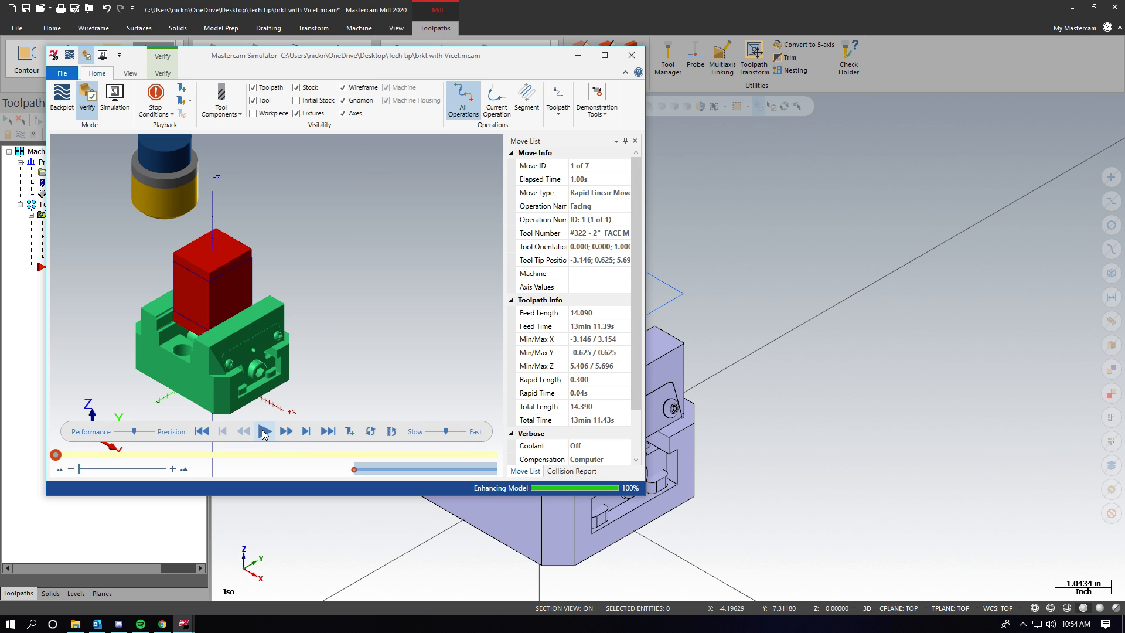
left_click(305, 114)
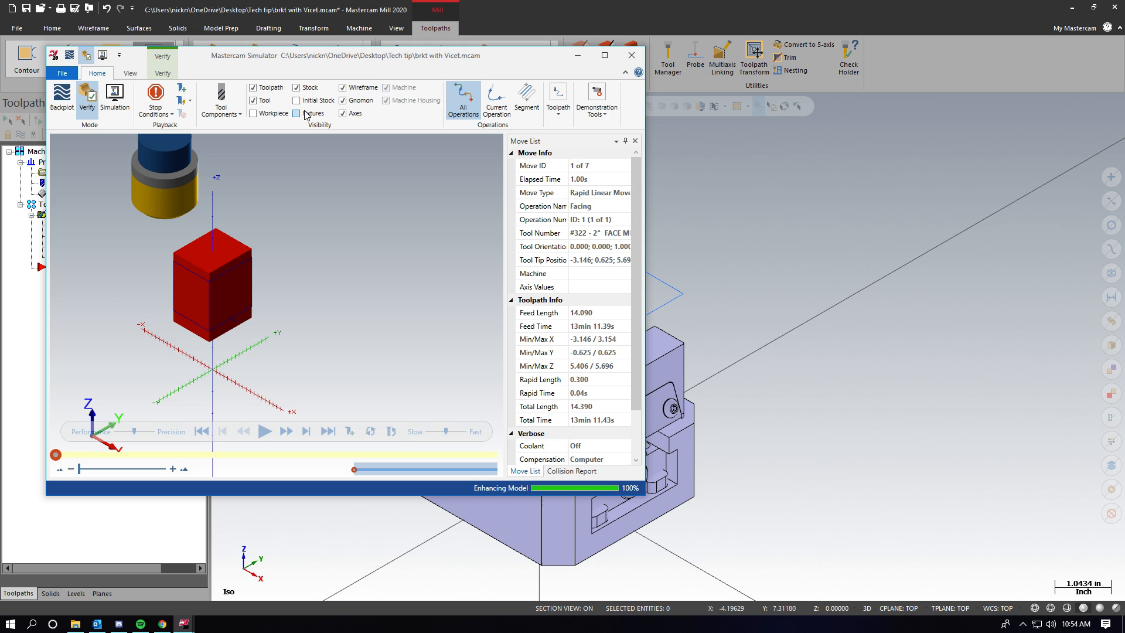
left_click(305, 113)
left_click(306, 114)
left_click(297, 114)
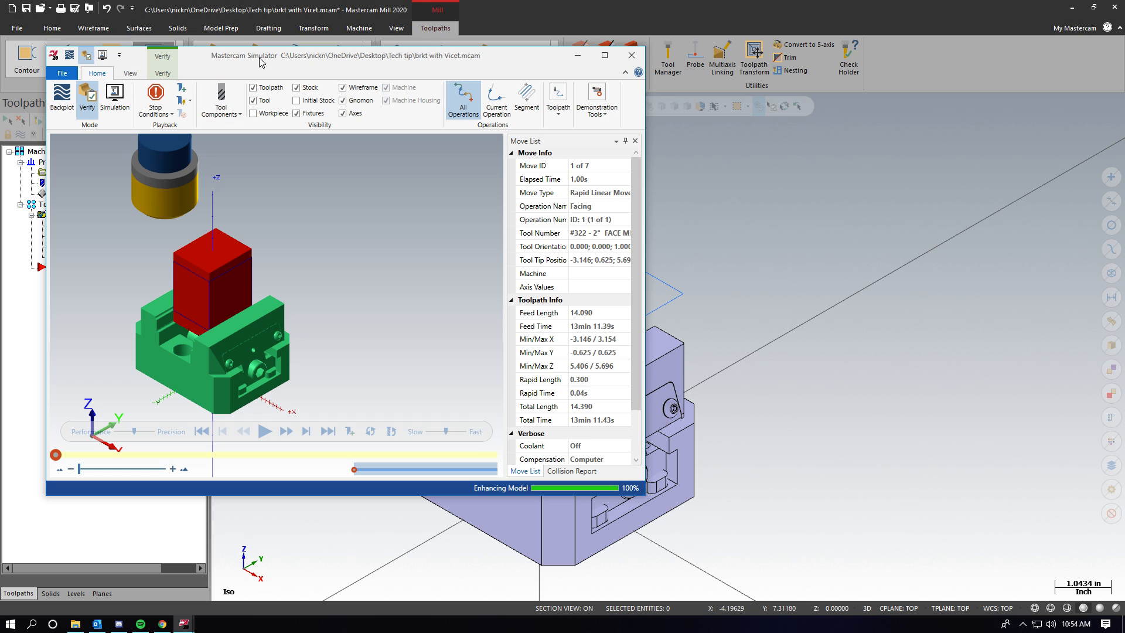
left_click_drag(260, 61, 279, 62)
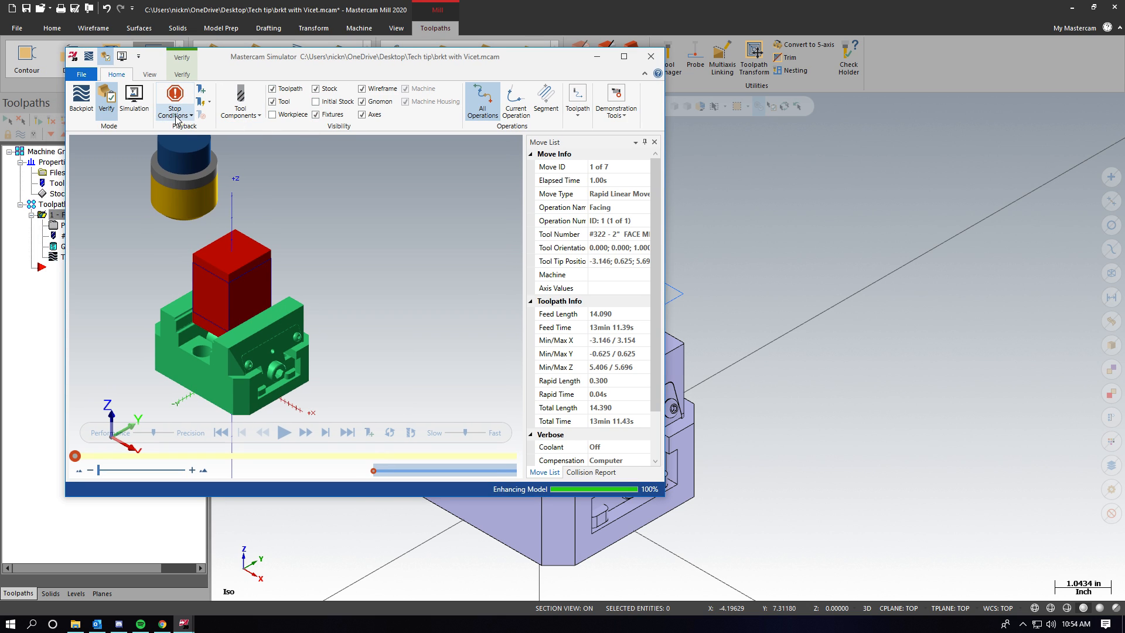
left_click(181, 74)
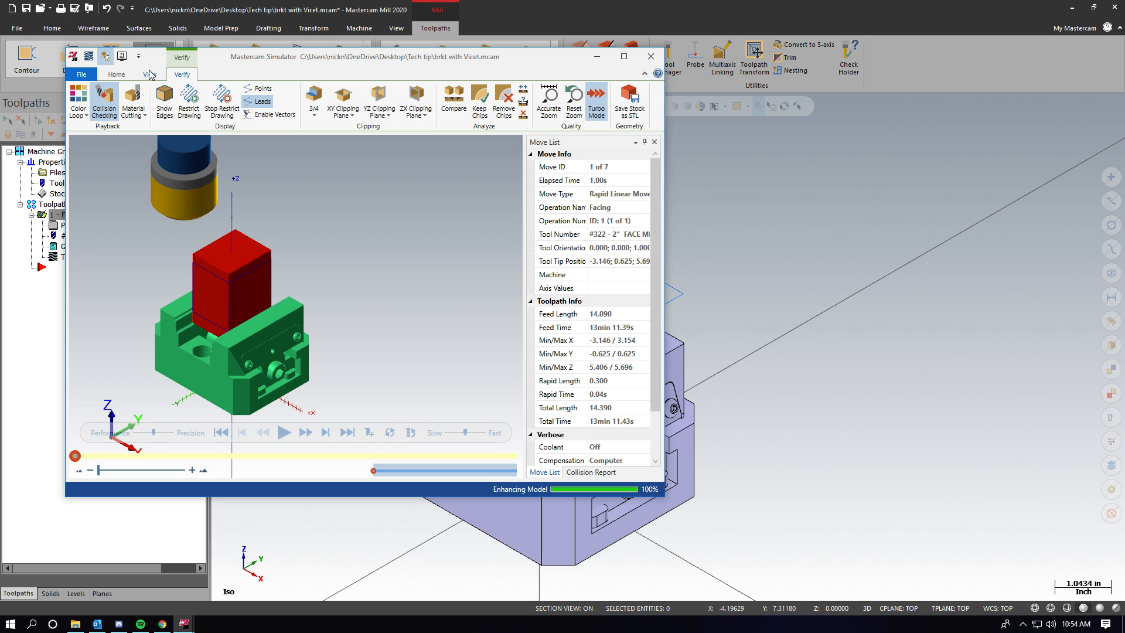
left_click(150, 72)
left_click(125, 75)
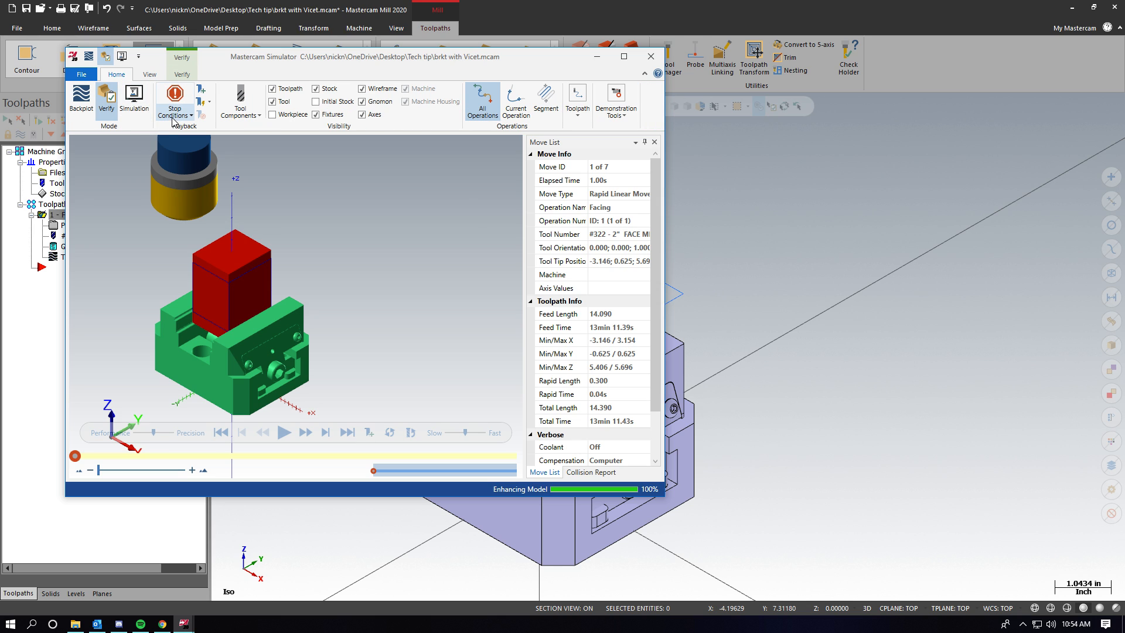
left_click(245, 117)
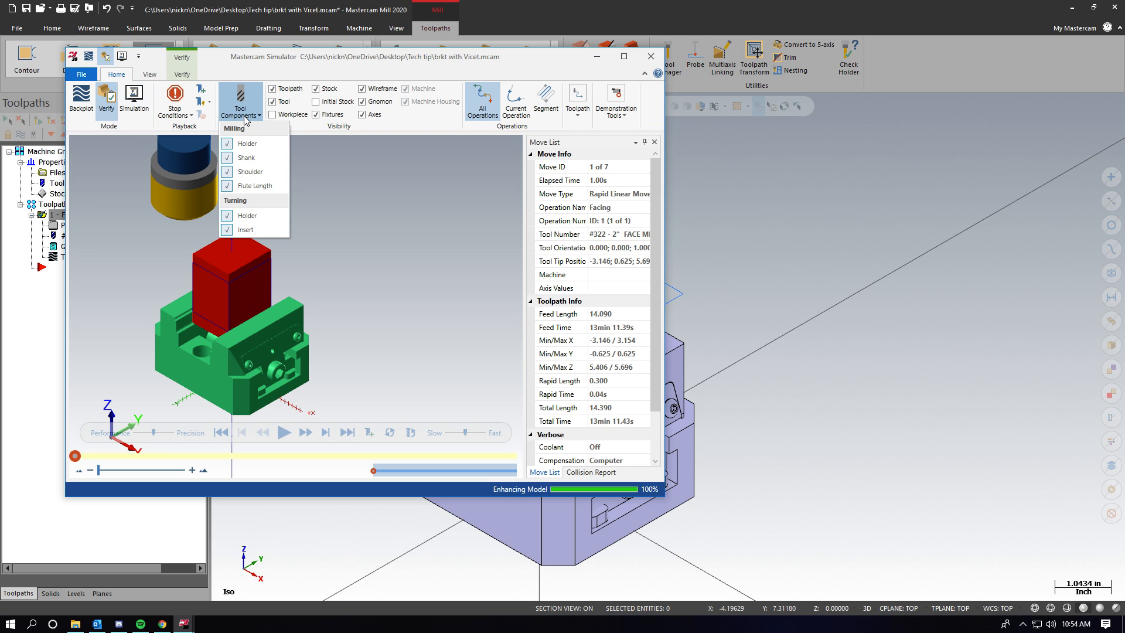
left_click(246, 116)
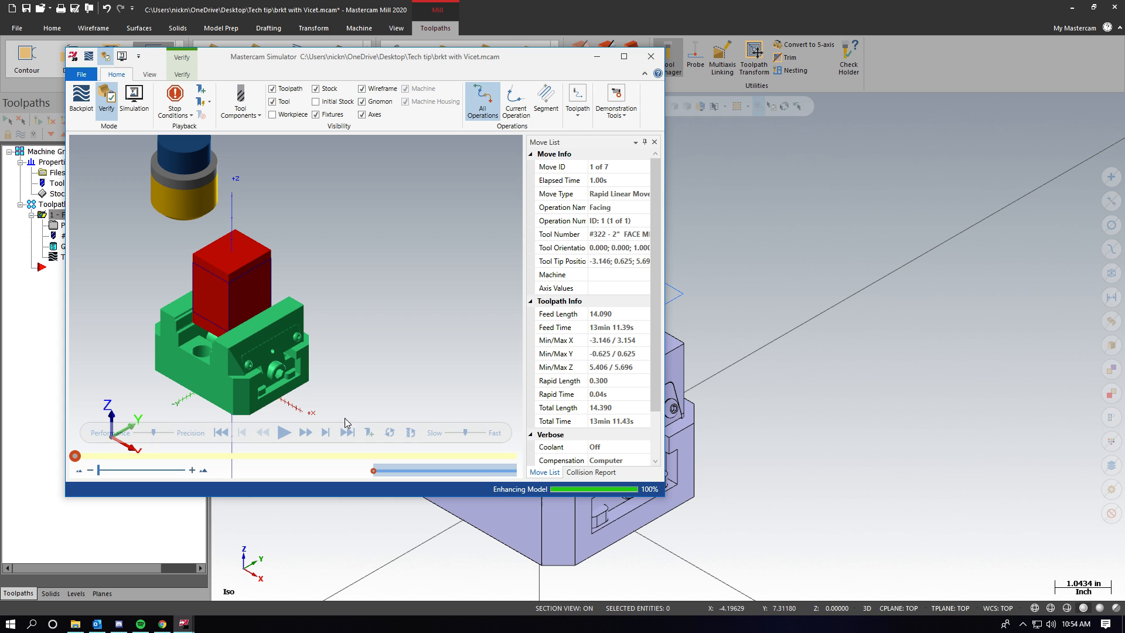
Step: Play the facing simulation to the end, inspect the faced stock, and return to the isometric view of the part setup
left_click(285, 433)
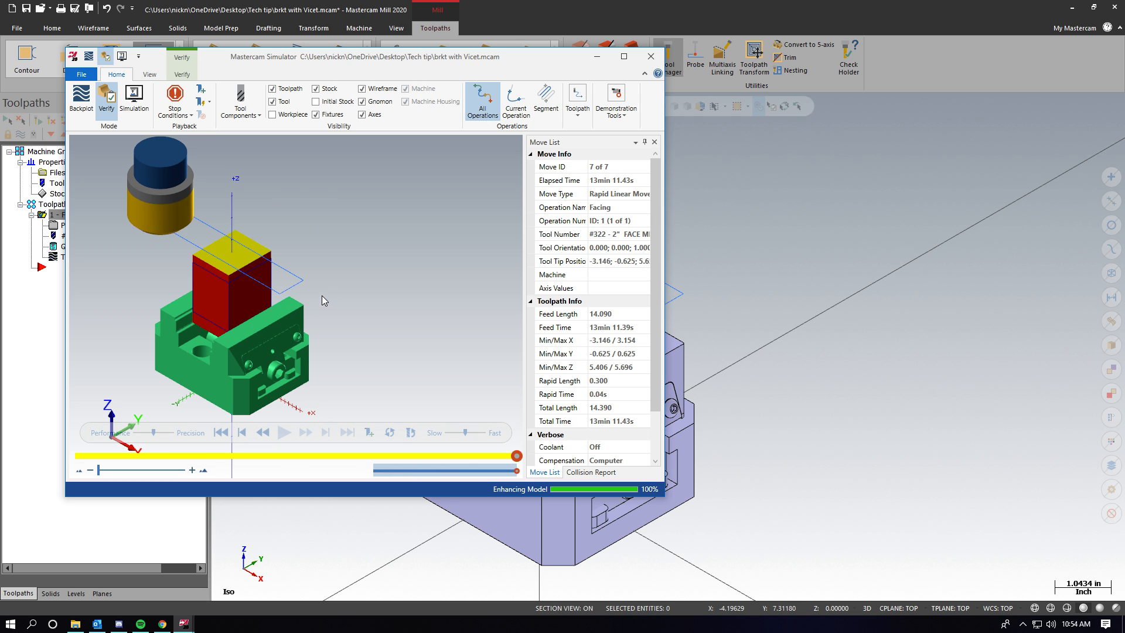
middle_click_drag(321, 299, 233, 261)
left_click(650, 57)
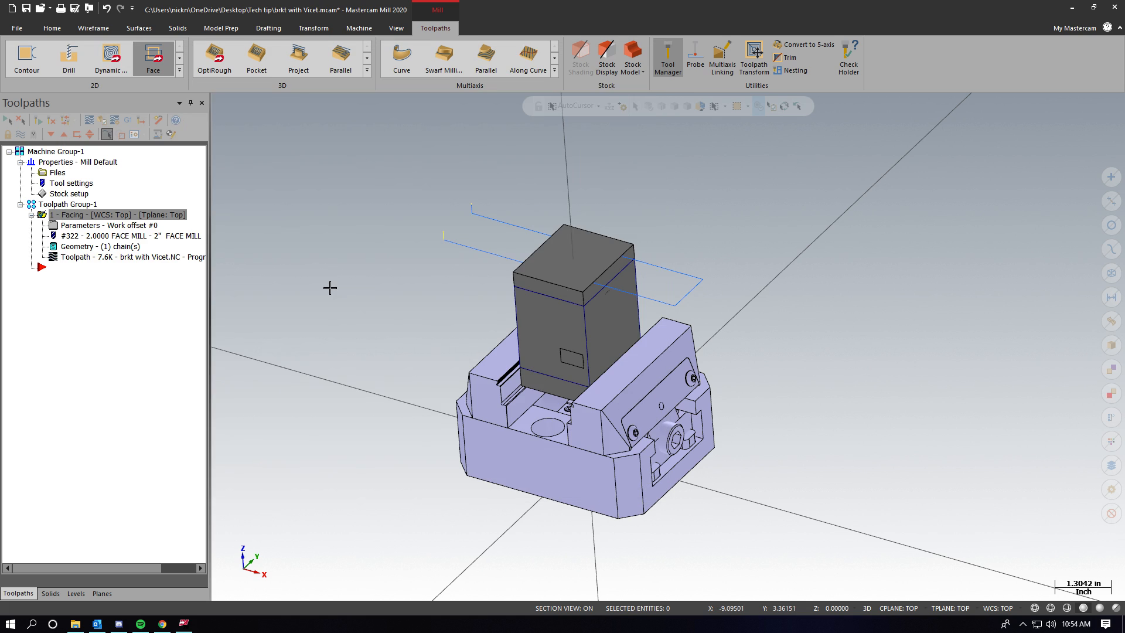
middle_click_drag(330, 287, 540, 319)
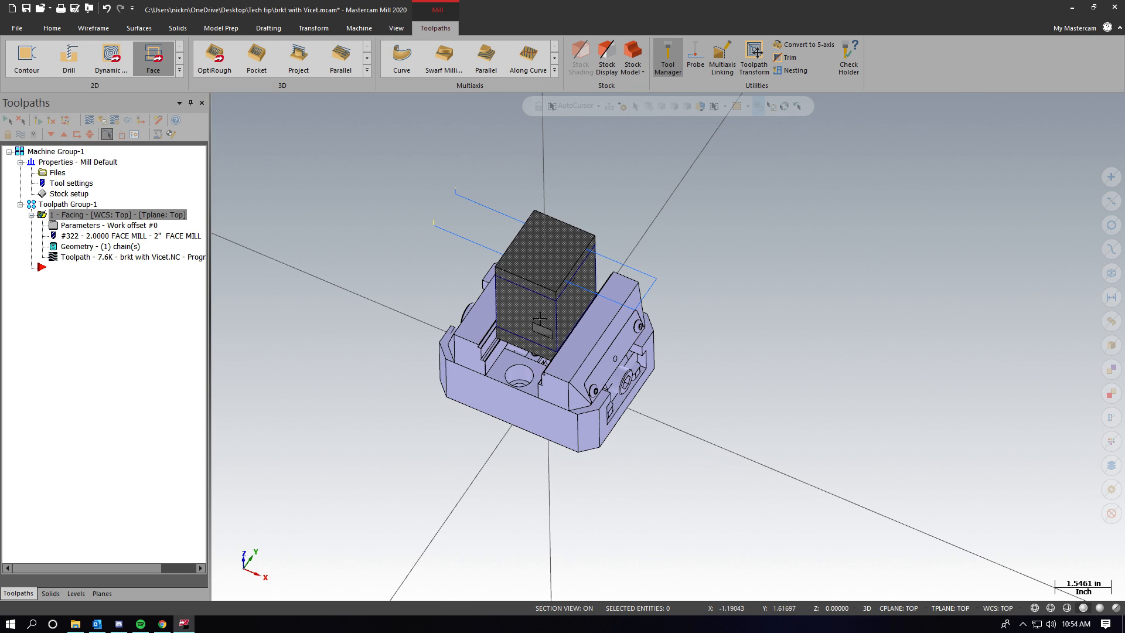
right_click(578, 299)
left_click(615, 402)
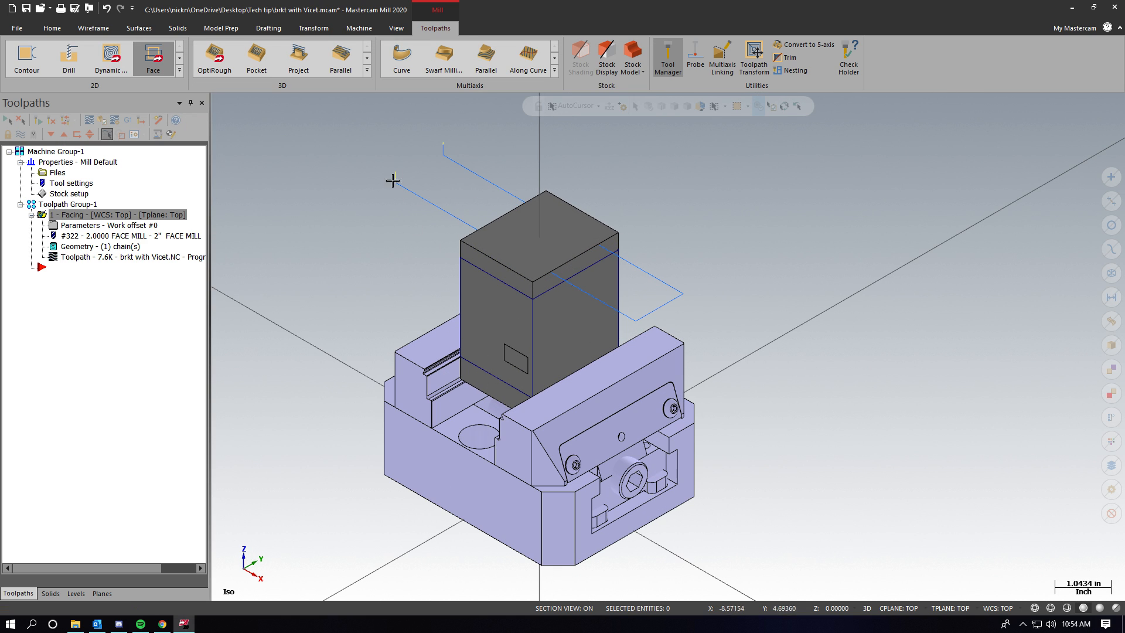